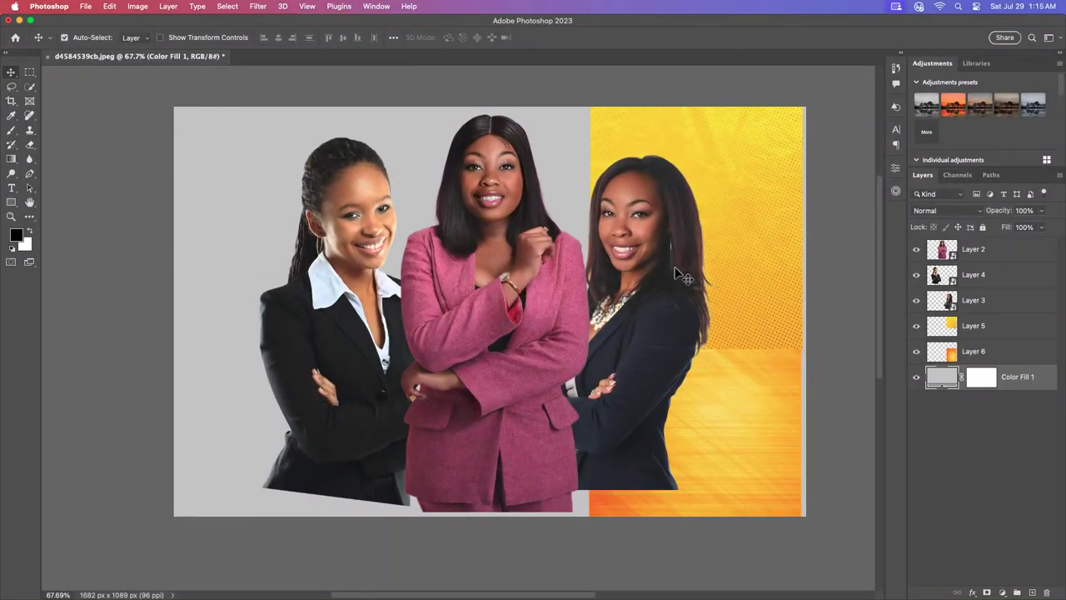
# Create a new 10 × 10 in, 300 ppi (3000 × 3000 px) square document
pyautogui.click(85, 7)
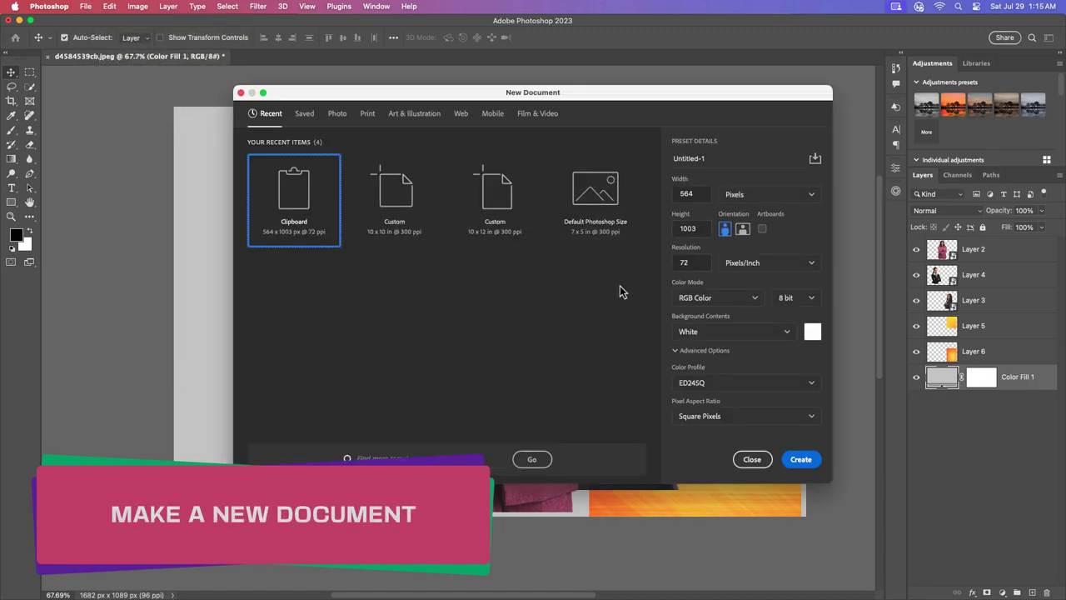
pyautogui.click(393, 204)
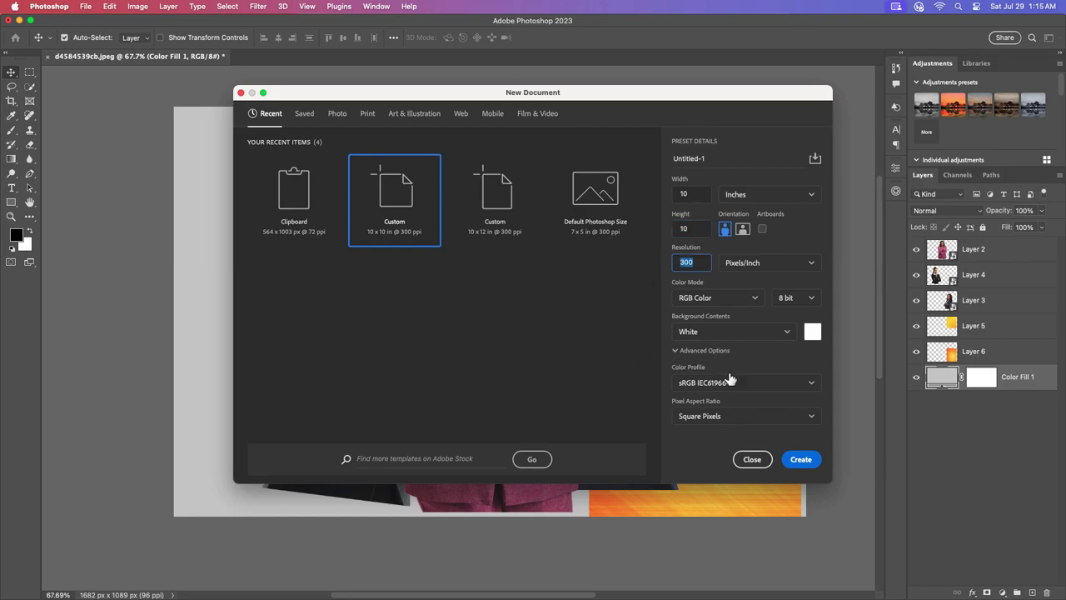
pyautogui.click(801, 459)
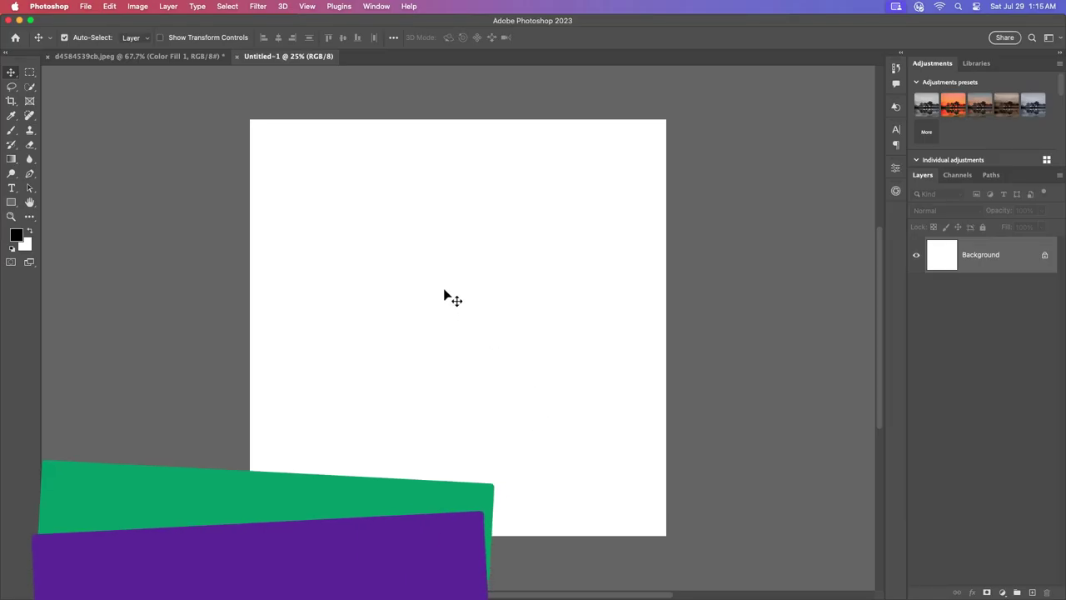
# Add a light grey dcdcdc Solid Color fill layer as the background
pyautogui.click(1002, 592)
pyautogui.click(999, 344)
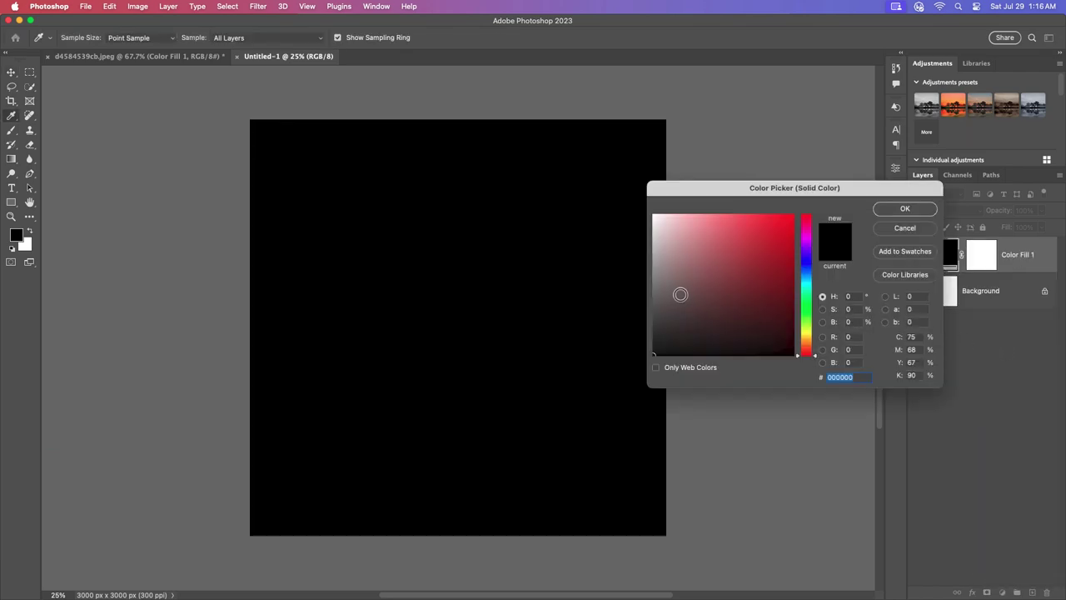
pyautogui.moveTo(636, 234); pyautogui.dragTo(636, 227)
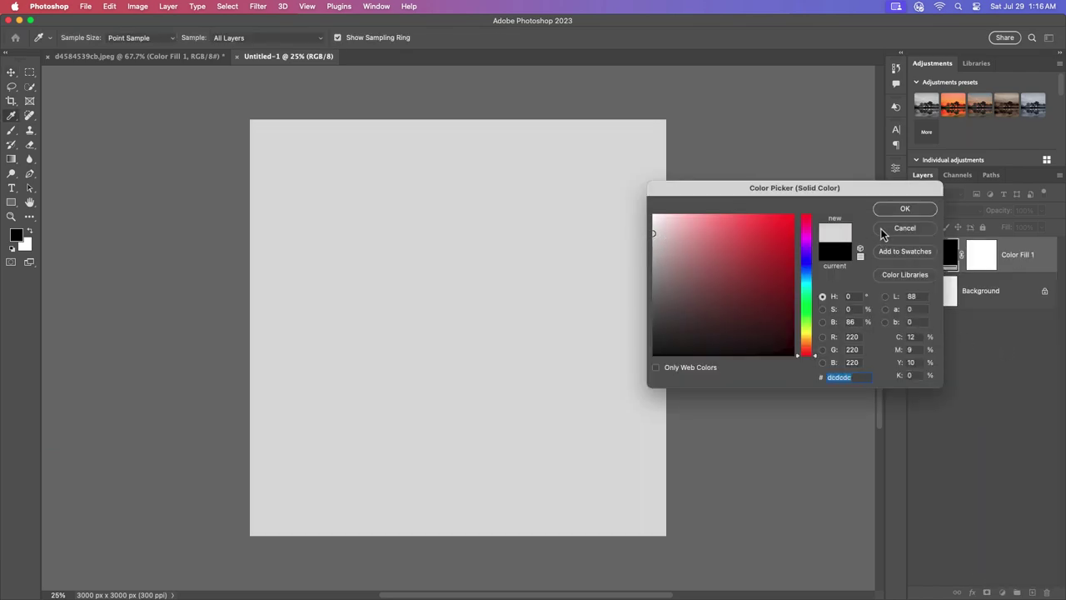
pyautogui.click(904, 210)
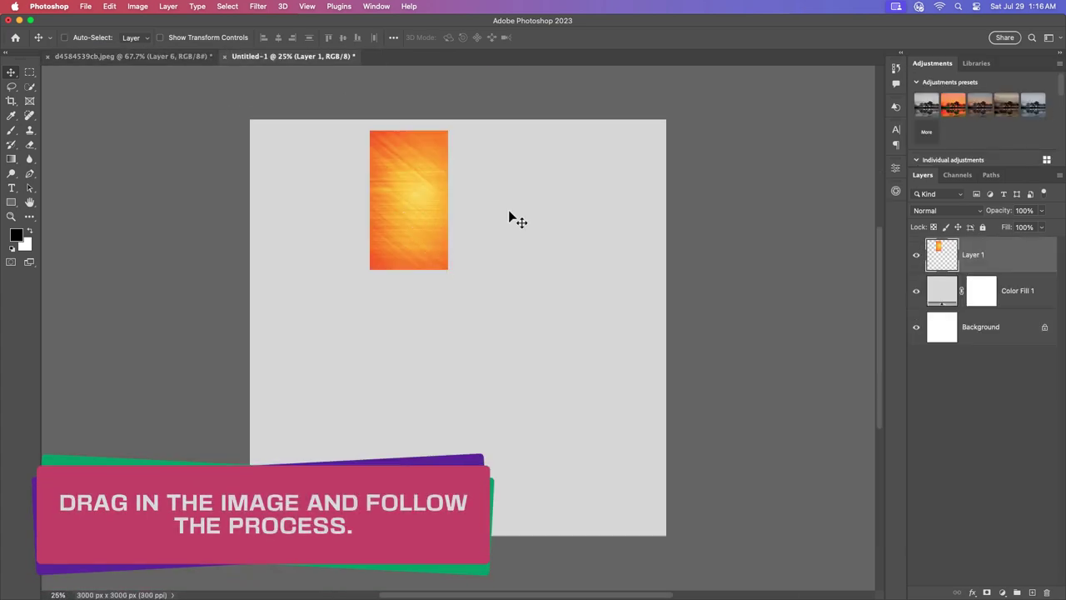
# Scale the orange texture layer so it covers the whole canvas
pyautogui.hotkey('ctrl', 't')
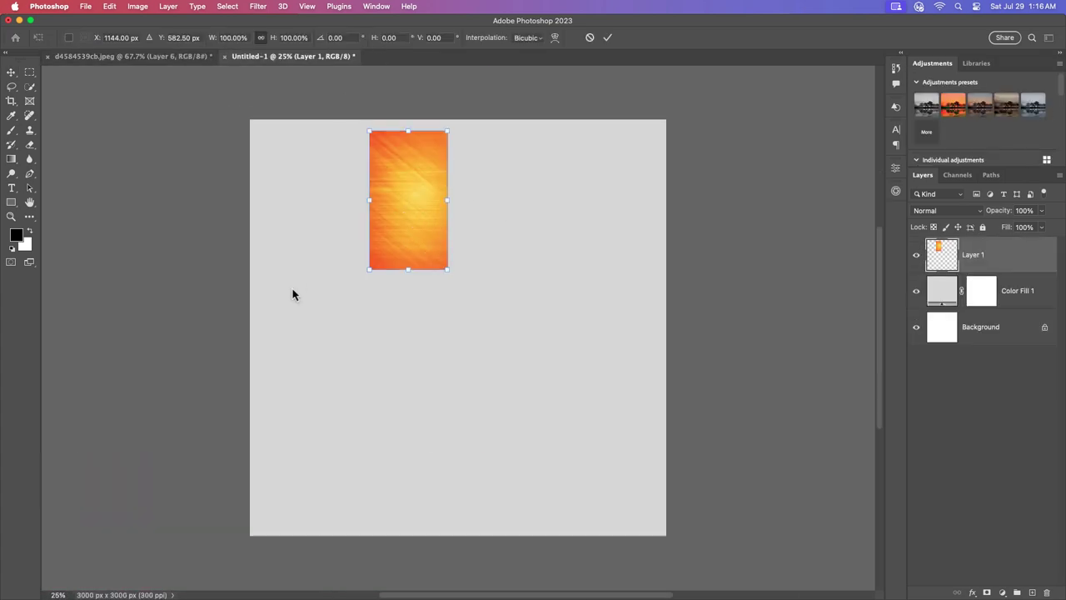
pyautogui.rightClick(972, 255)
pyautogui.click(891, 37)
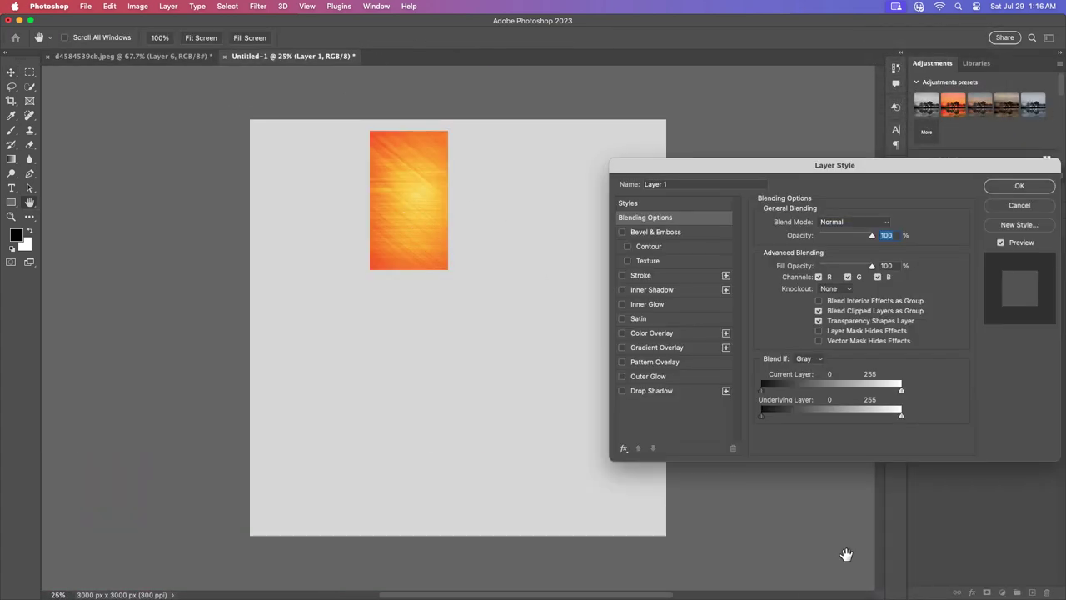
pyautogui.press('Escape')
pyautogui.hotkey('ctrl', 't')
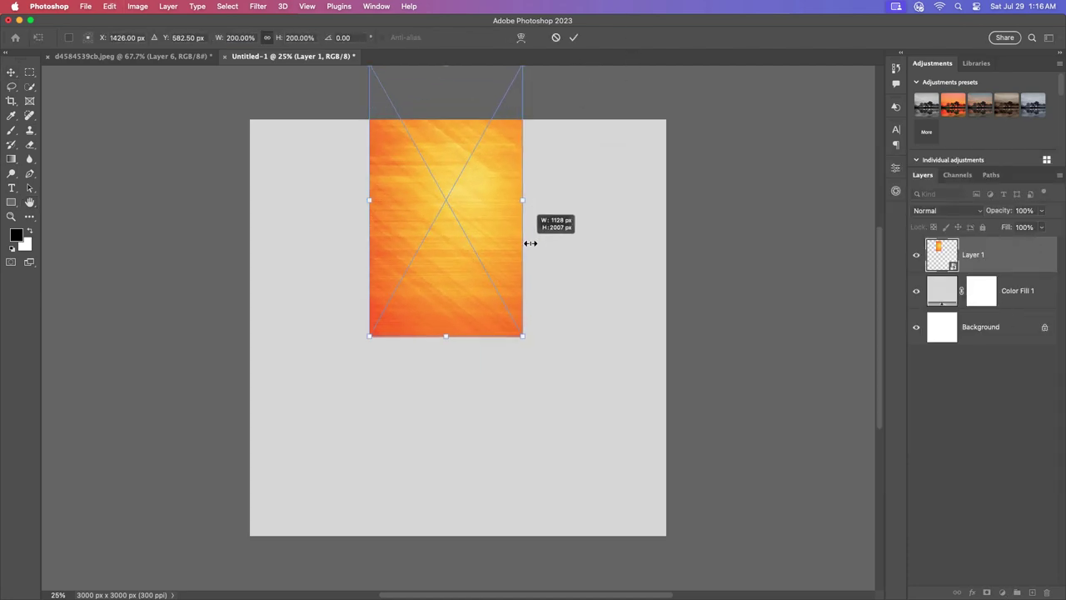
pyautogui.moveTo(447, 200); pyautogui.dragTo(721, 198)
pyautogui.moveTo(576, 347); pyautogui.dragTo(483, 347)
pyautogui.moveTo(630, 203); pyautogui.dragTo(667, 200)
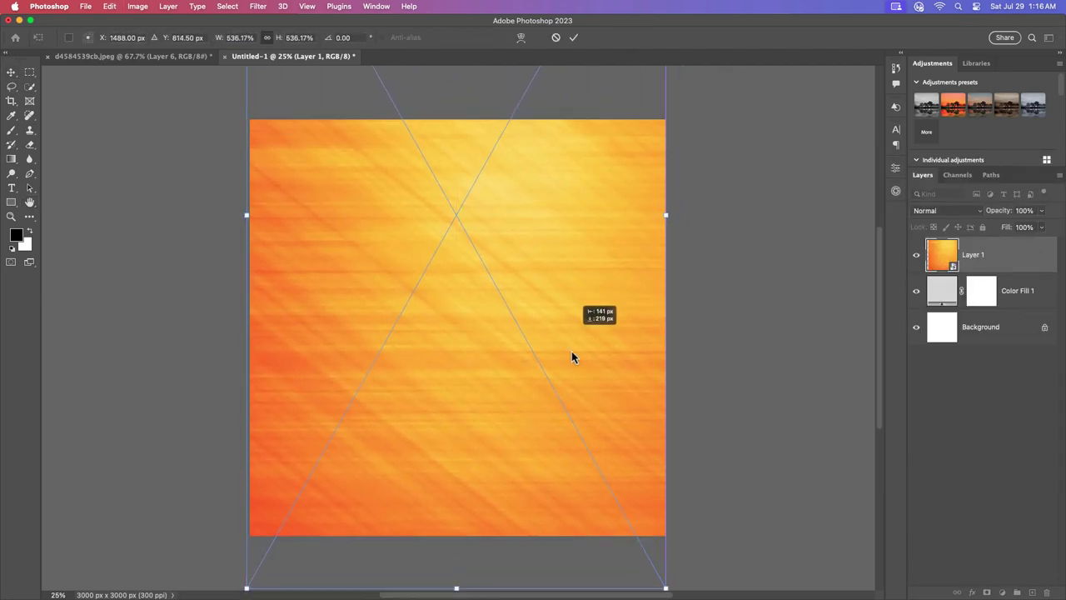
pyautogui.moveTo(581, 301); pyautogui.dragTo(603, 358)
pyautogui.click(573, 36)
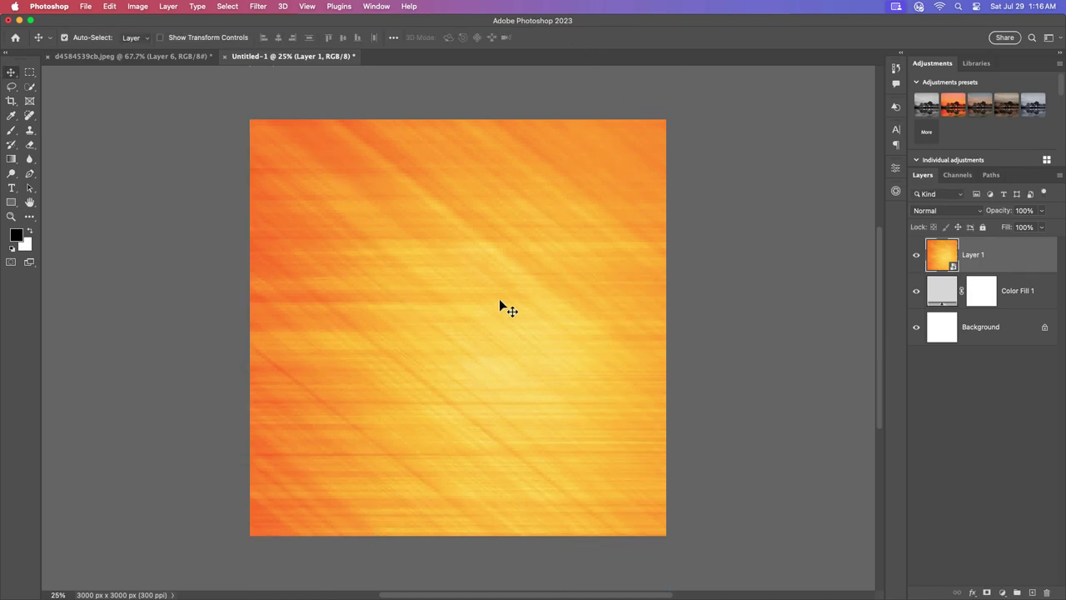
pyautogui.hotkey('ctrl', '0')
# Blend the orange texture as Luminosity at 42% opacity
pyautogui.click(947, 210)
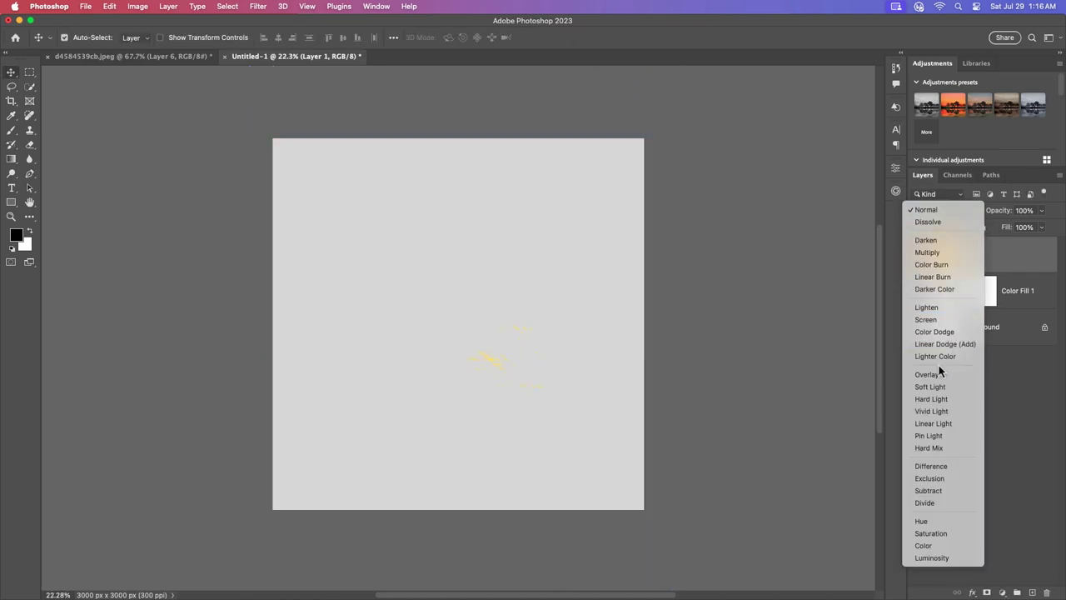
pyautogui.click(933, 557)
pyautogui.moveTo(1038, 232); pyautogui.dragTo(1014, 233)
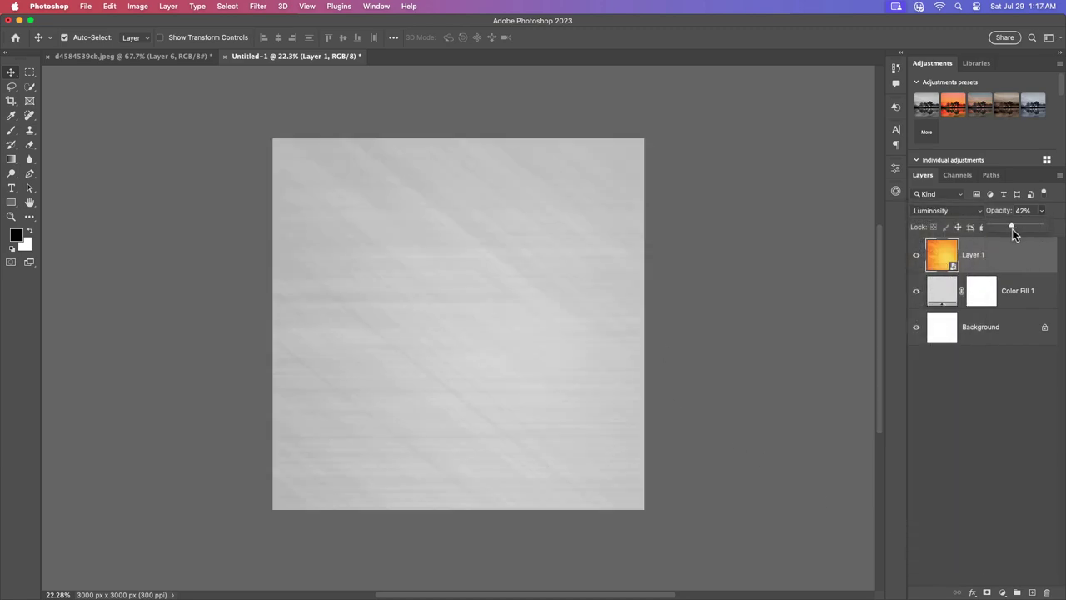
# Bring the yellow halftone texture in as a smart object and scale it over the canvas
pyautogui.click(183, 60)
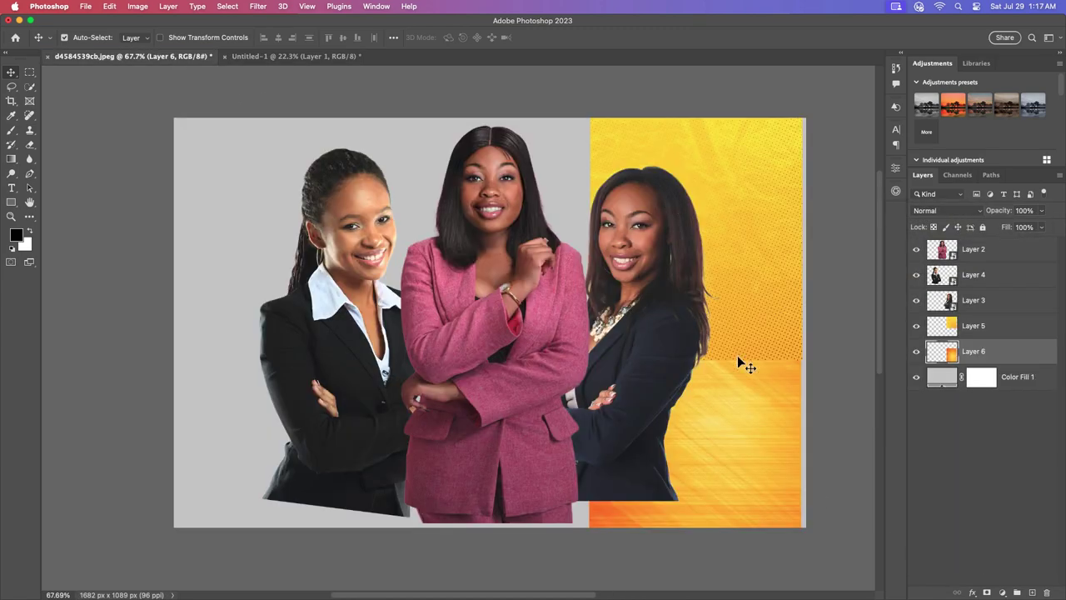
pyautogui.moveTo(737, 354); pyautogui.dragTo(480, 306)
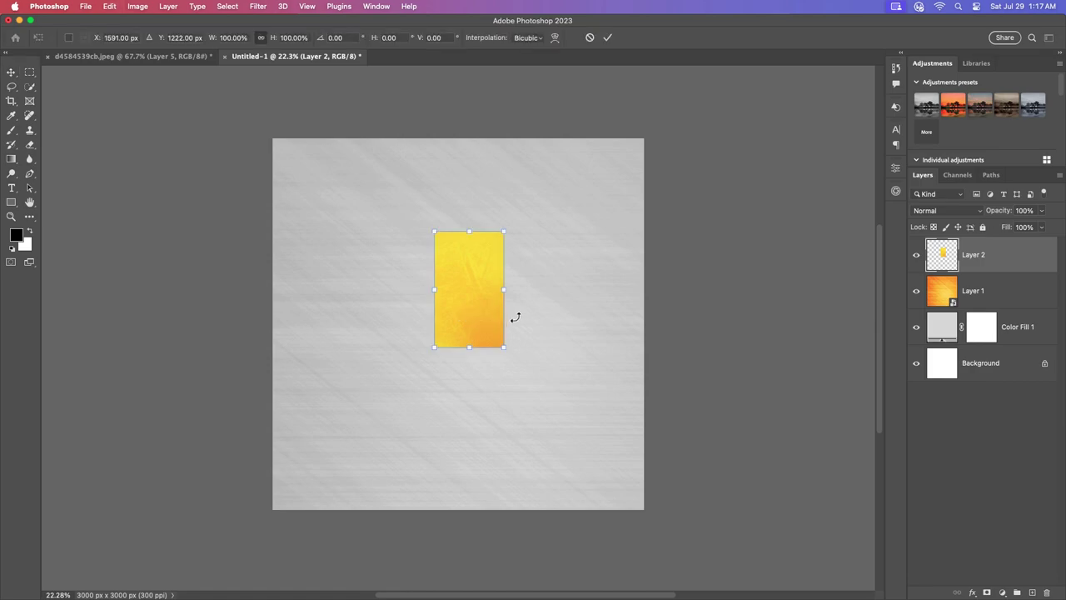
pyautogui.rightClick(966, 273)
pyautogui.click(966, 288)
pyautogui.press('super+t')
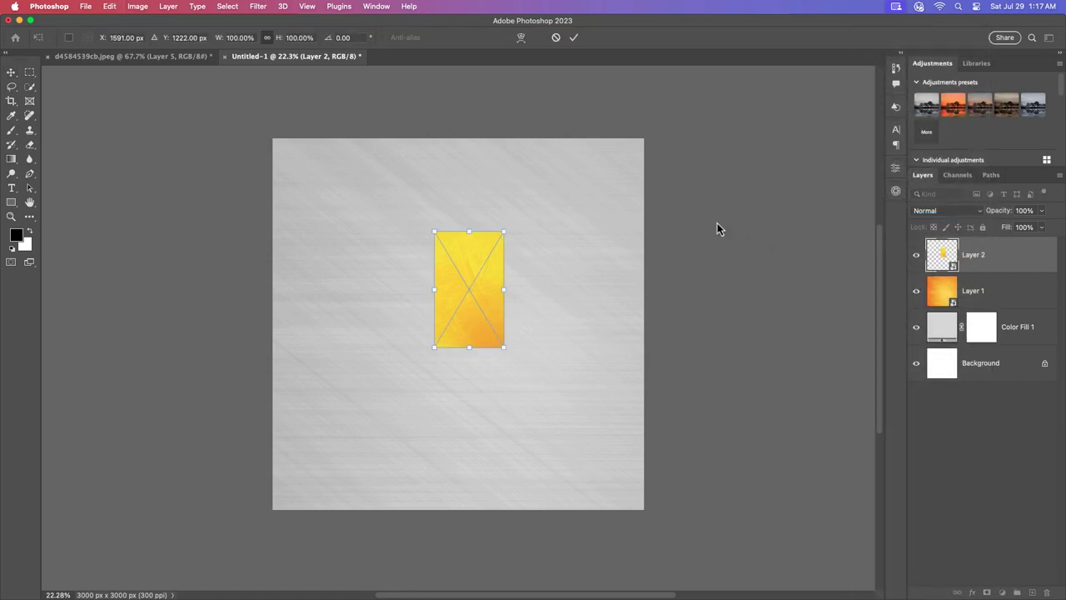
pyautogui.moveTo(504, 289); pyautogui.dragTo(673, 300)
pyautogui.moveTo(621, 366); pyautogui.dragTo(604, 331)
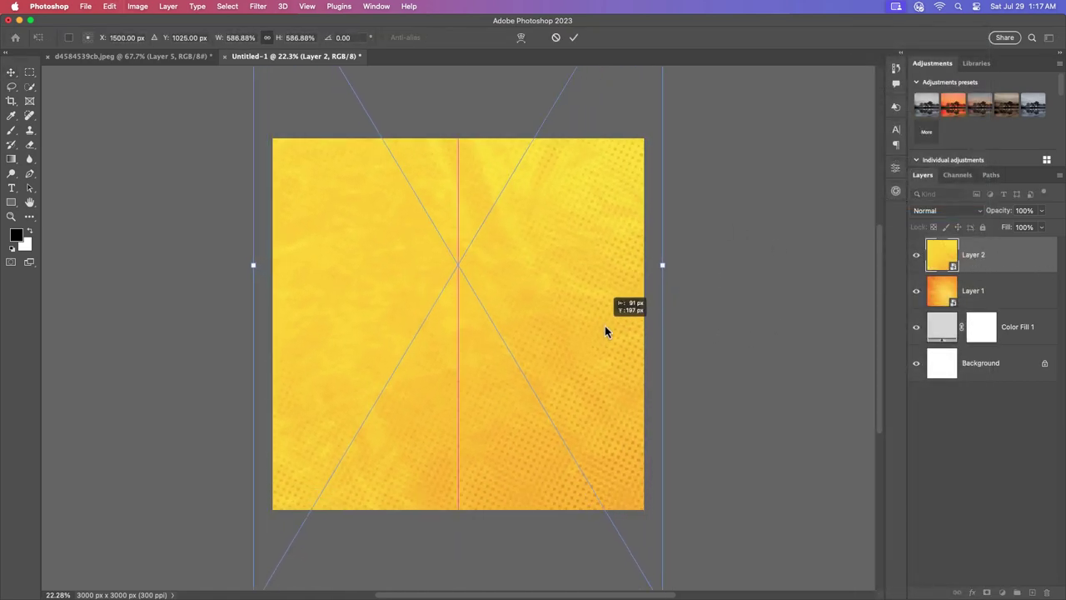
pyautogui.click(572, 40)
# Blend the yellow texture as Luminosity at 74% opacity
pyautogui.click(947, 210)
pyautogui.click(926, 563)
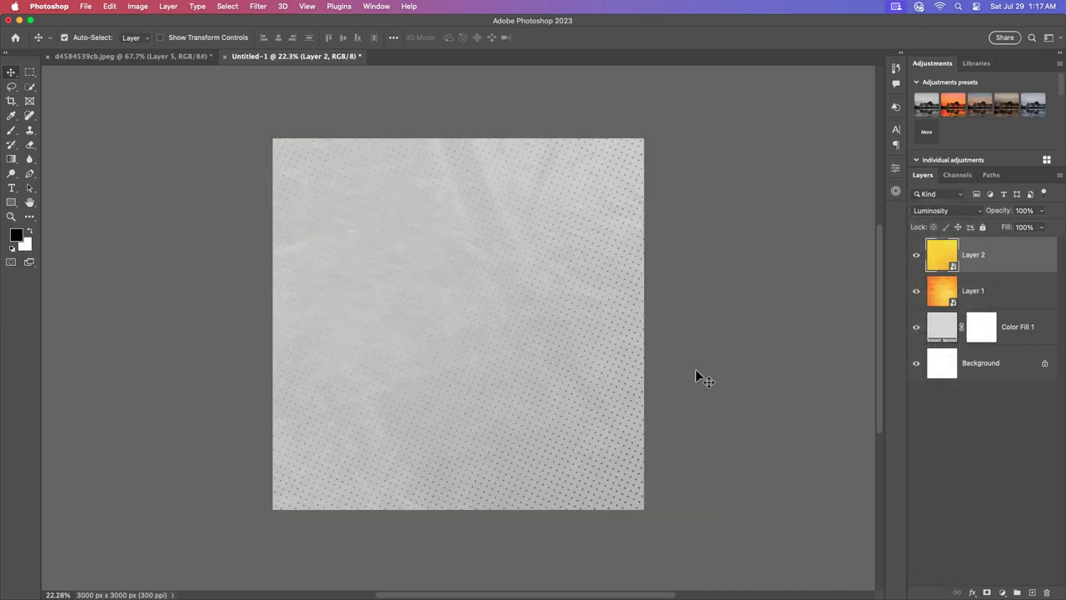
pyautogui.moveTo(1045, 227); pyautogui.dragTo(1014, 228)
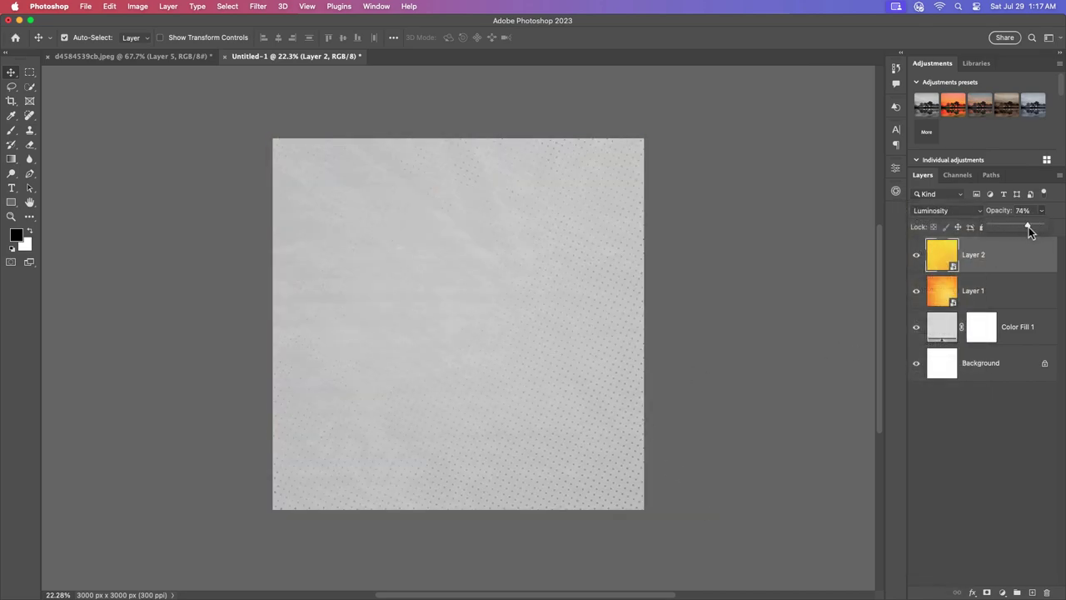
pyautogui.scroll(1, 501, 288)
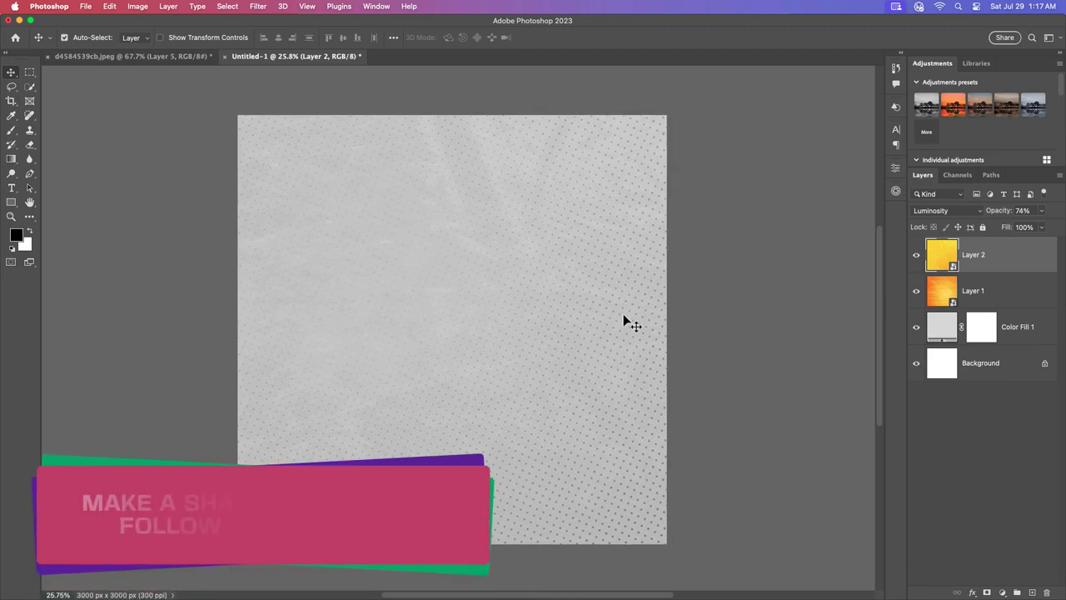
# Draw a tall yellow-filled rectangle left of the canvas centre
pyautogui.click(11, 201)
pyautogui.moveTo(314, 248); pyautogui.dragTo(418, 419)
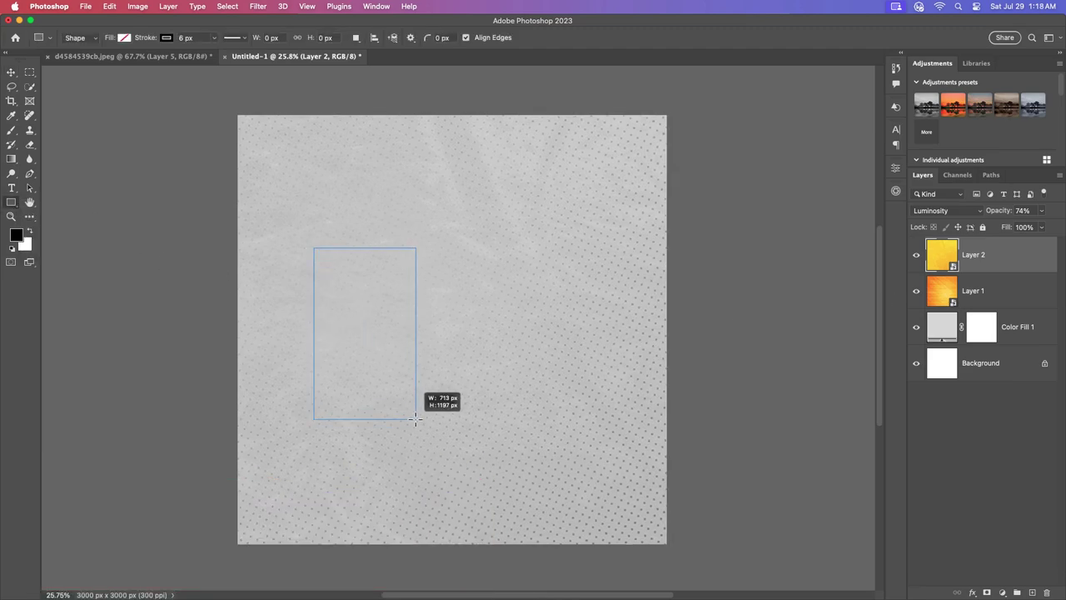
pyautogui.click(767, 285)
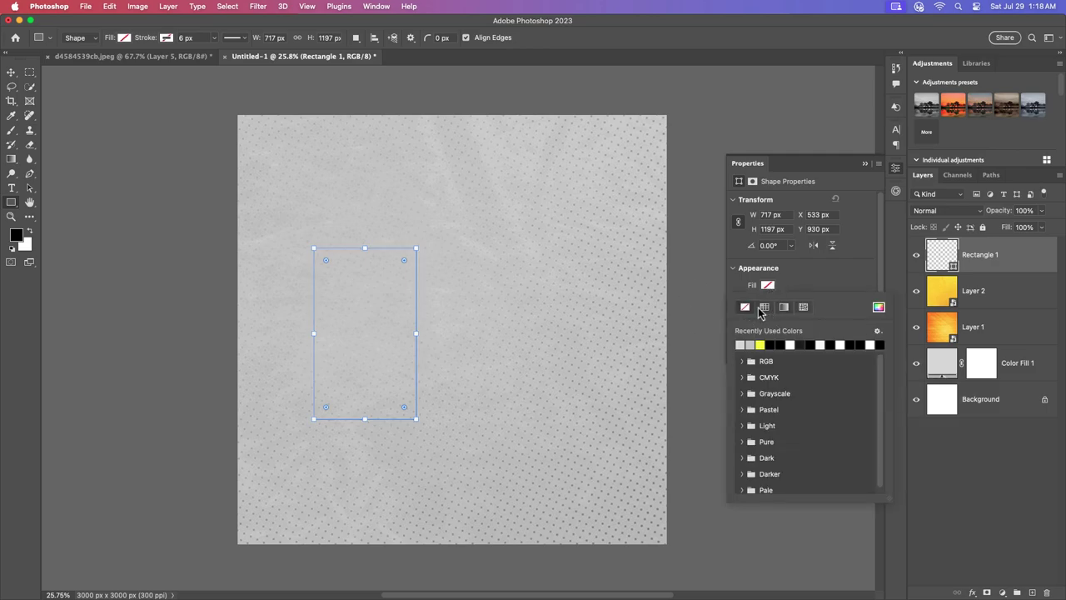
pyautogui.click(759, 344)
# Duplicate the rectangle into three side-by-side copies with even spacing
pyautogui.press('v')
pyautogui.moveTo(349, 312)
pyautogui.mouseDown()
pyautogui.moveTo(571, 319)
pyautogui.moveTo(571, 363)
pyautogui.moveTo(533, 340)
pyautogui.mouseUp()
pyautogui.keyDown('shift'); pyautogui.click(1004, 334); pyautogui.keyUp('shift')
pyautogui.click(619, 343)
pyautogui.click(473, 363)
pyautogui.moveTo(425, 334); pyautogui.dragTo(423, 334)
pyautogui.moveTo(537, 354); pyautogui.dragTo(535, 354)
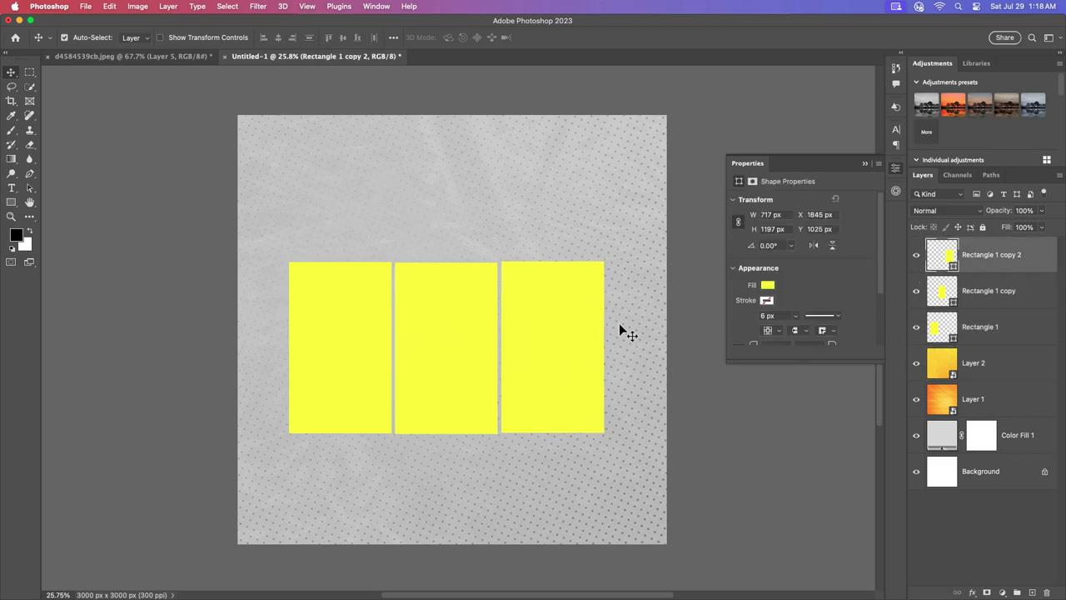
# Align the three rectangles along their bottom edges
pyautogui.keyDown('shift'); pyautogui.click(943, 316); pyautogui.keyUp('shift')
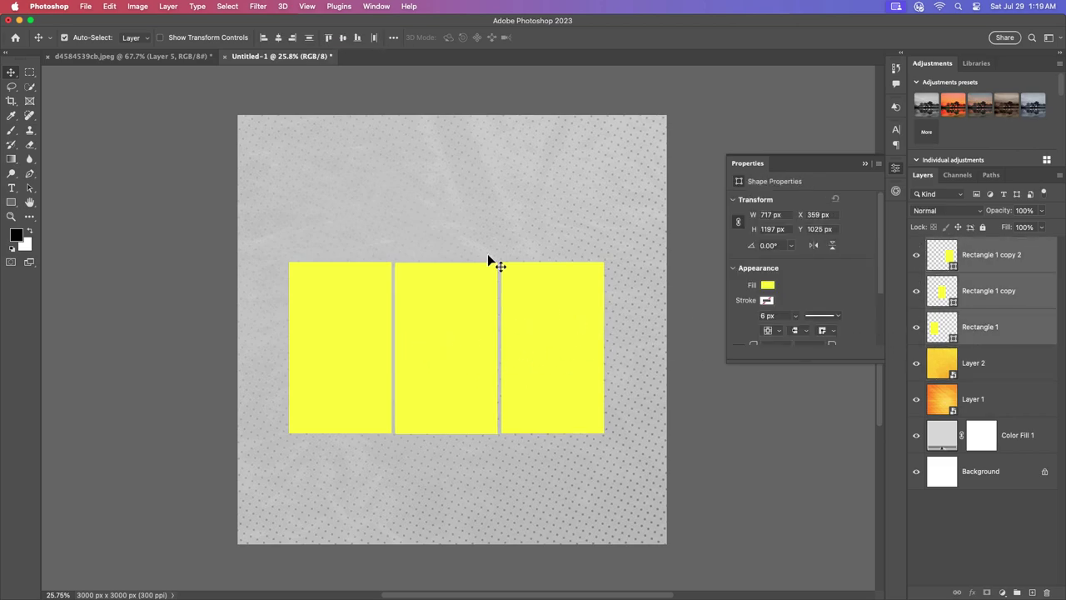
pyautogui.click(278, 38)
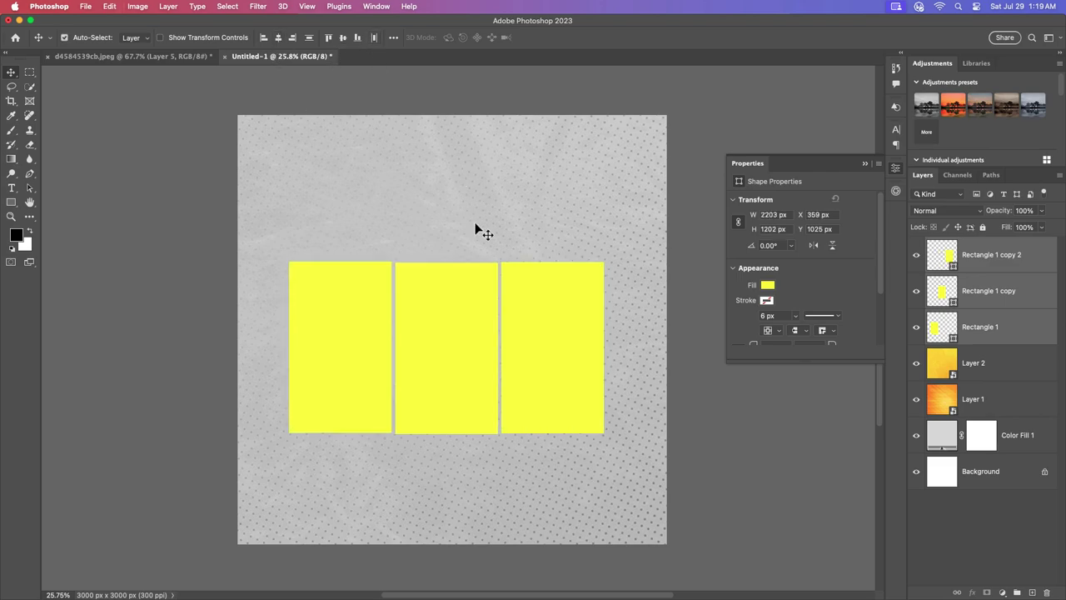
pyautogui.scroll(5, 447, 295)
pyautogui.scroll(-4, 449, 281)
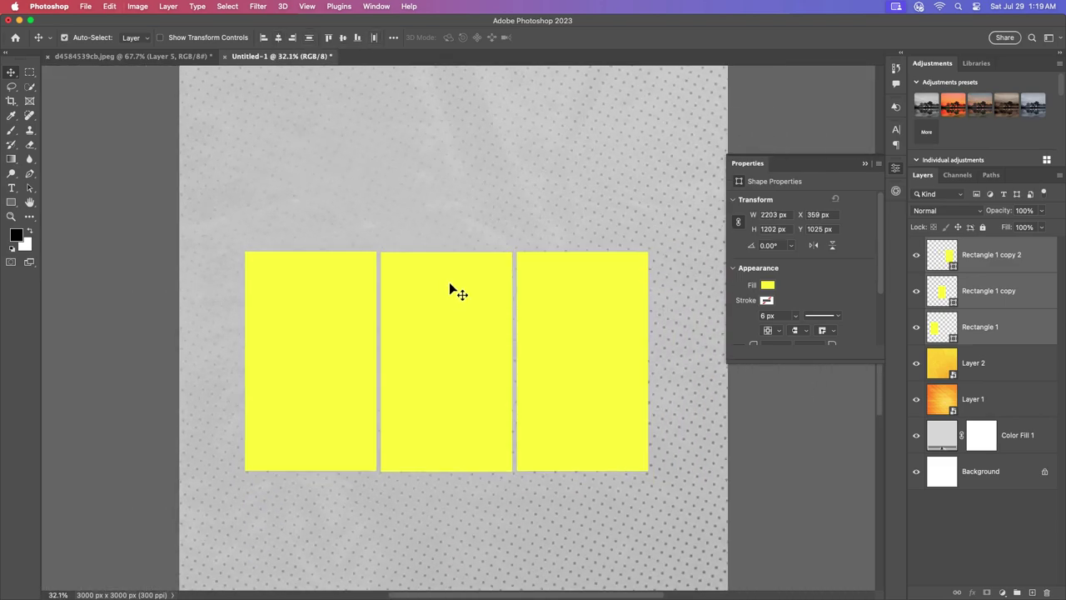
pyautogui.click(355, 39)
# Rasterize the three rectangle layers into pixel layers
pyautogui.click(1007, 326)
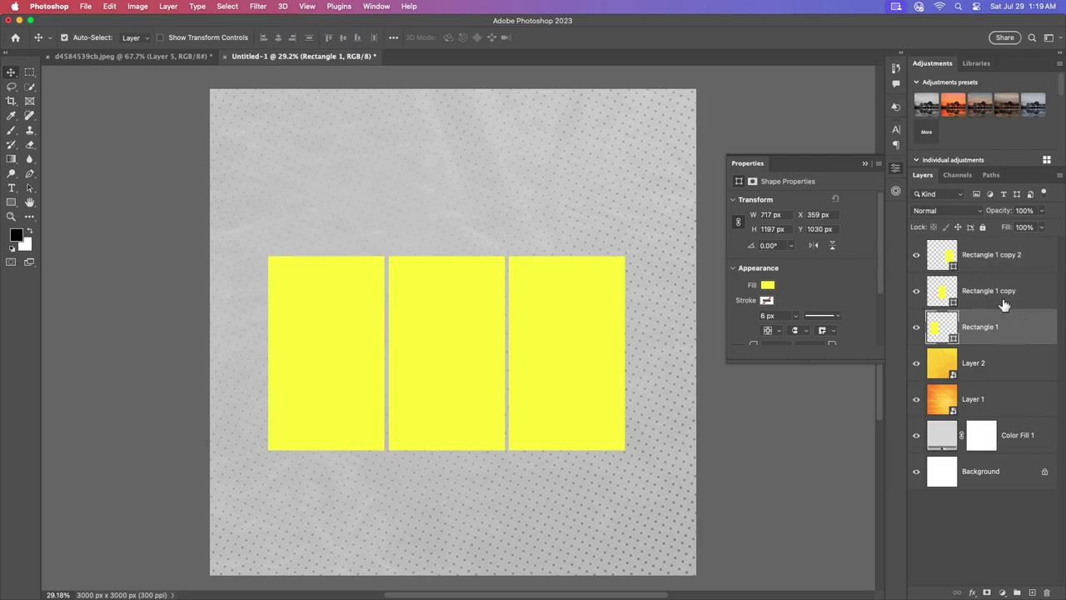
pyautogui.click(1007, 254)
pyautogui.keyDown('shift'); pyautogui.click(1012, 326); pyautogui.keyUp('shift')
pyautogui.rightClick(1012, 327)
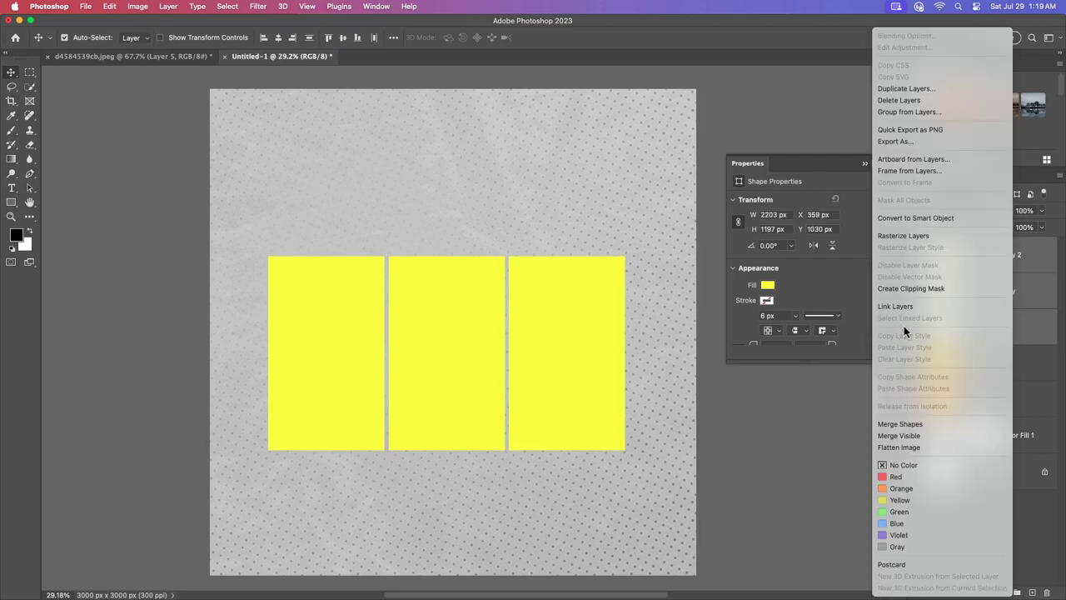
pyautogui.click(903, 235)
pyautogui.scroll(-2, 622, 358)
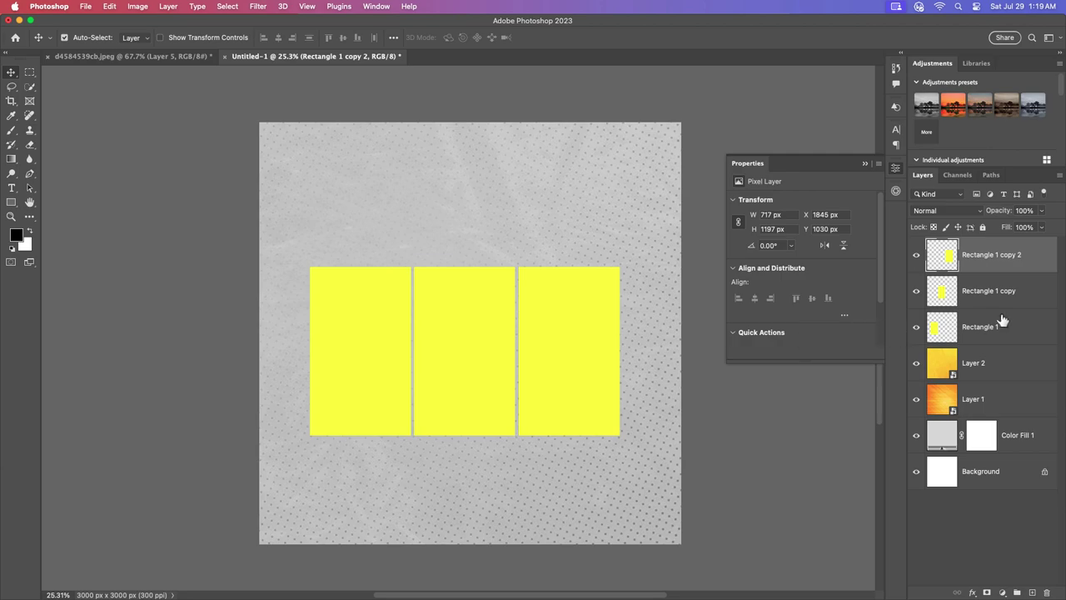
# Turn the slanted pen path above the rectangles into a selection
pyautogui.click(30, 174)
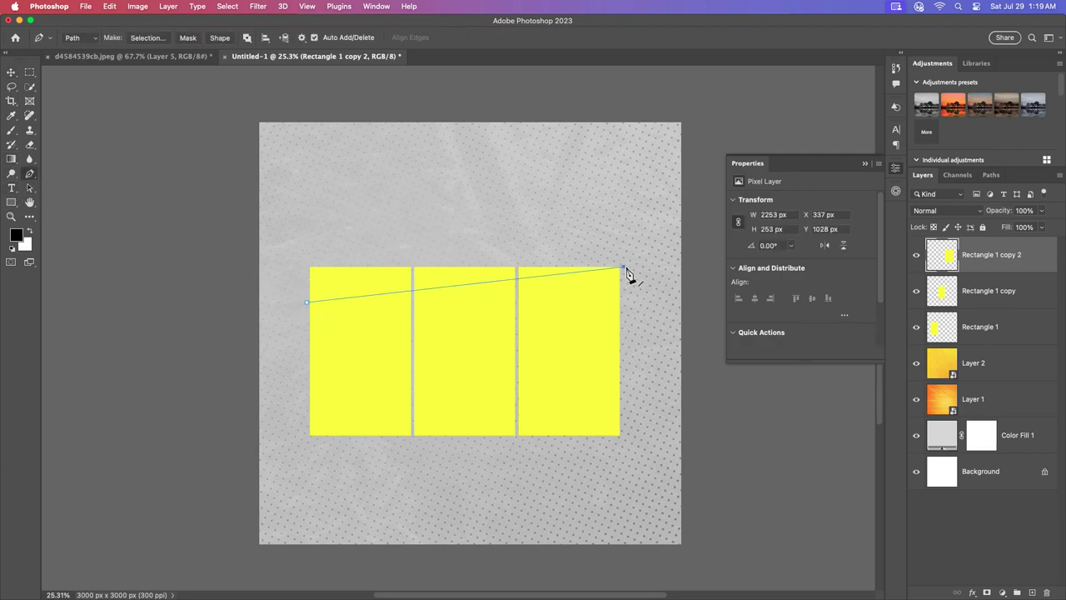
pyautogui.rightClick(391, 247)
pyautogui.click(421, 295)
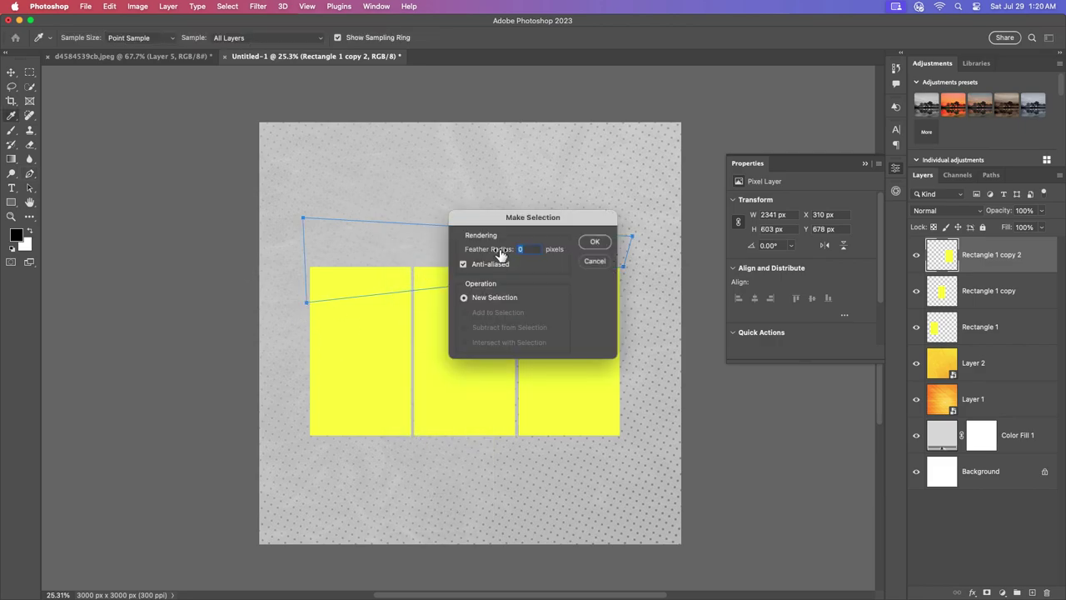
pyautogui.press('Return')
# Group the three rectangles and add an inverted mask from the slanted selection
pyautogui.click(1004, 332)
pyautogui.click(1005, 263)
pyautogui.click(1009, 332)
pyautogui.keyDown('shift'); pyautogui.click(999, 255); pyautogui.keyUp('shift')
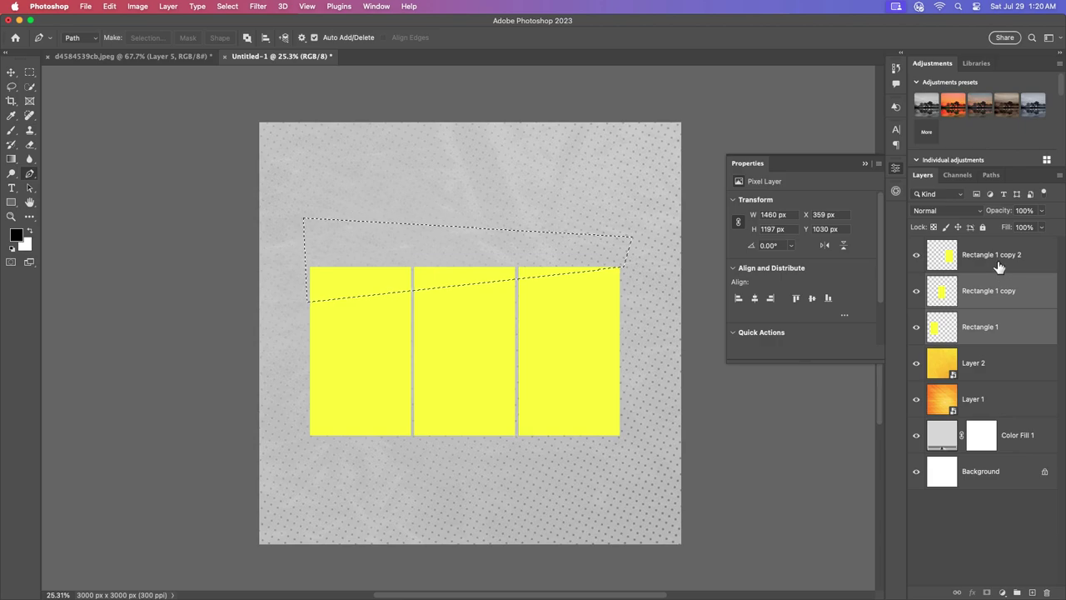
pyautogui.press('super+g')
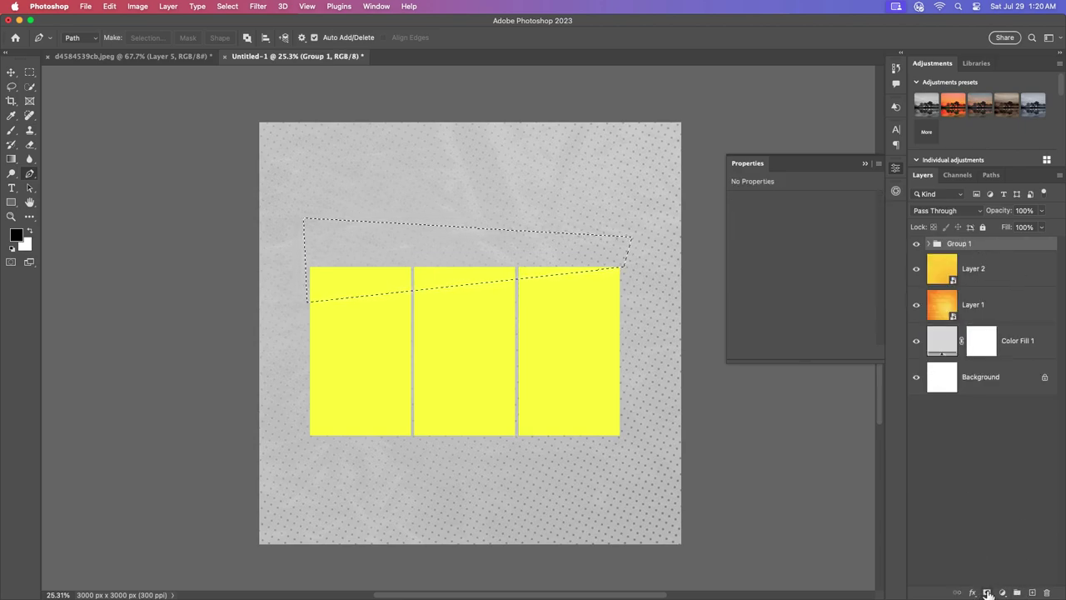
pyautogui.click(987, 592)
pyautogui.press('super+i')
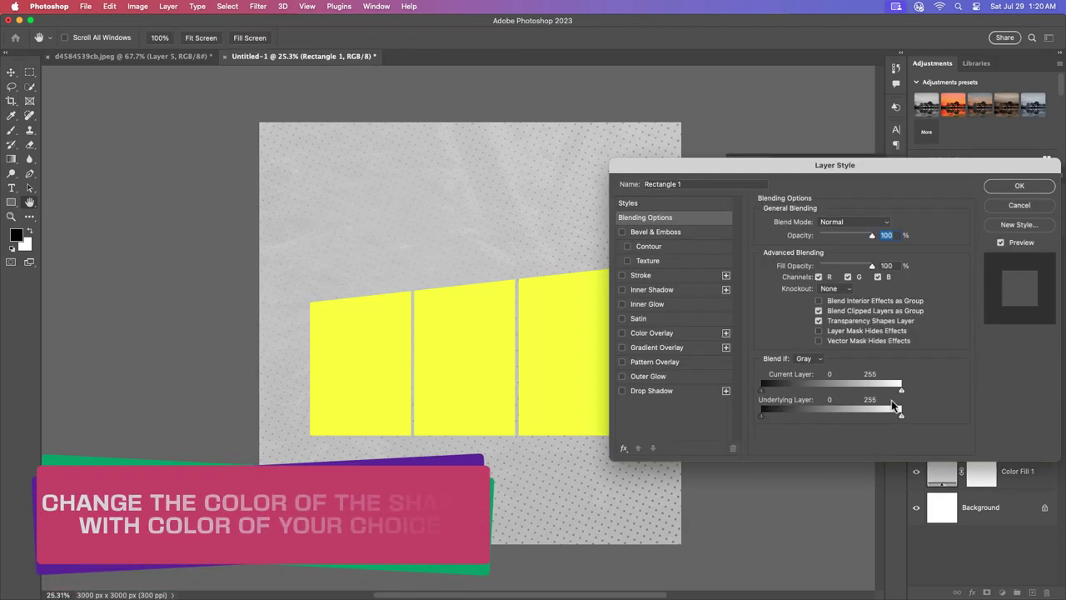
# Give the first rectangle an orange ff9000 Color Overlay
pyautogui.click(662, 334)
pyautogui.click(885, 230)
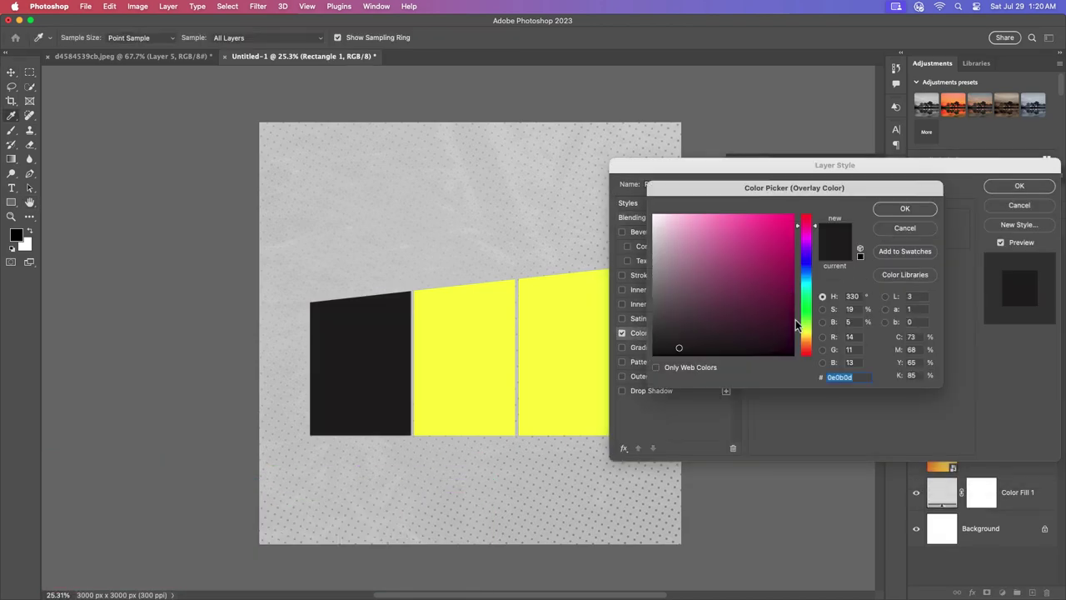
pyautogui.write('ff9000')
pyautogui.click(904, 208)
pyautogui.click(1019, 185)
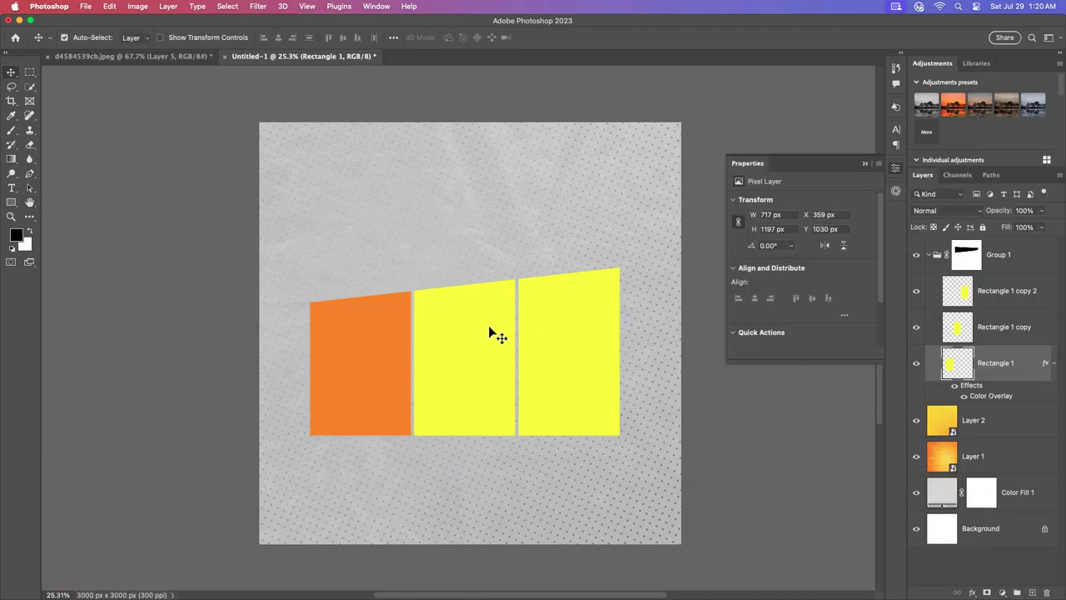
# Give the middle rectangle a dark purple Color Overlay
pyautogui.doubleClick(1008, 326)
pyautogui.doubleClick(1033, 344)
pyautogui.click(662, 333)
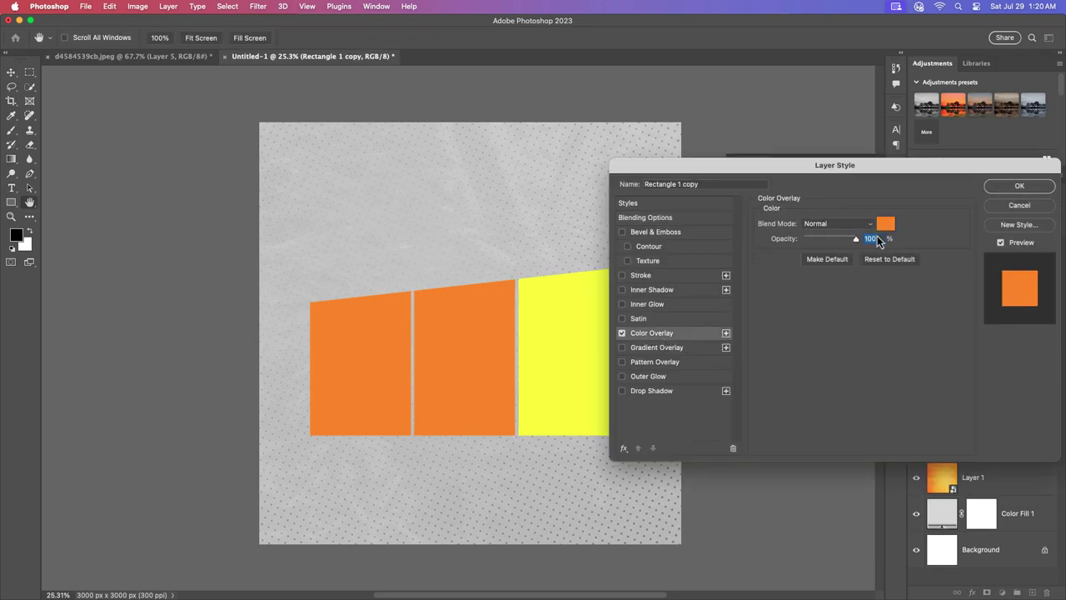
pyautogui.click(884, 230)
pyautogui.click(781, 257)
pyautogui.click(747, 260)
pyautogui.click(904, 208)
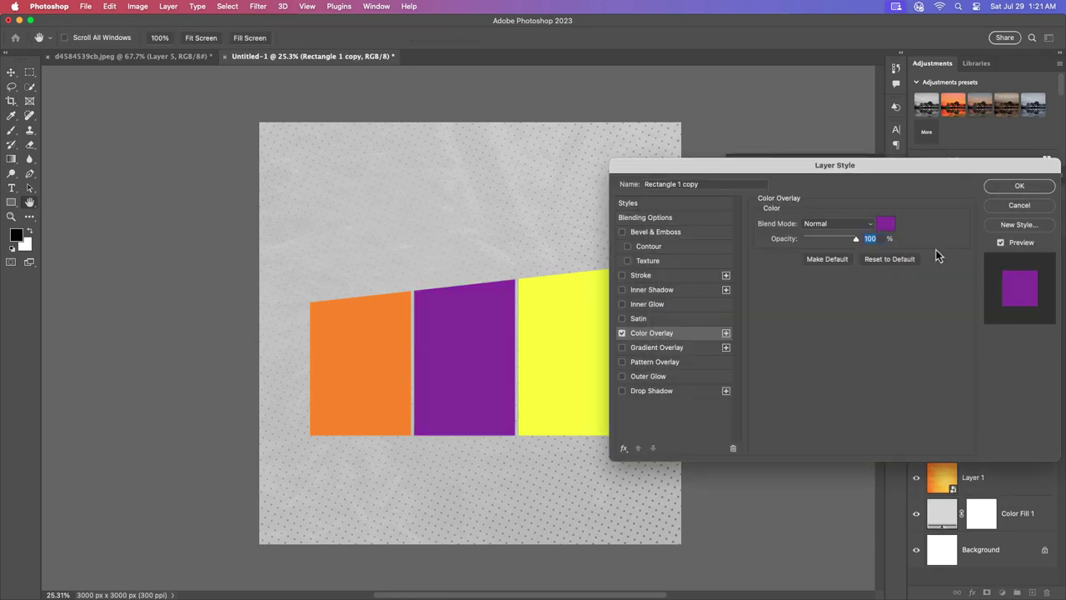
pyautogui.click(1019, 185)
# Give the right rectangle a light cyan Color Overlay
pyautogui.click(1030, 305)
pyautogui.doubleClick(1030, 306)
pyautogui.click(662, 333)
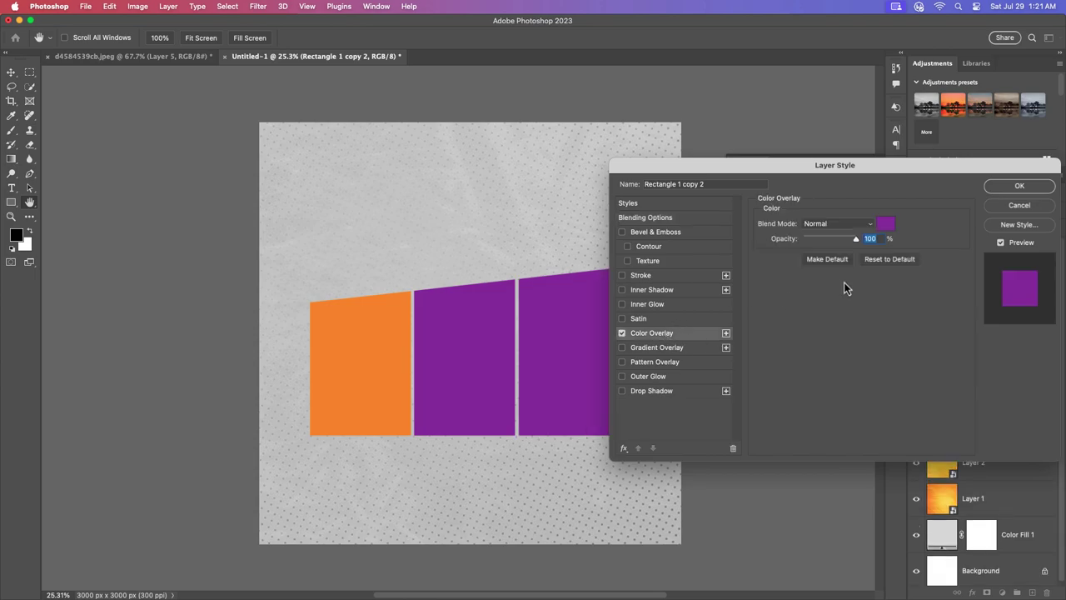
pyautogui.click(889, 230)
pyautogui.click(807, 261)
pyautogui.click(784, 245)
pyautogui.click(777, 215)
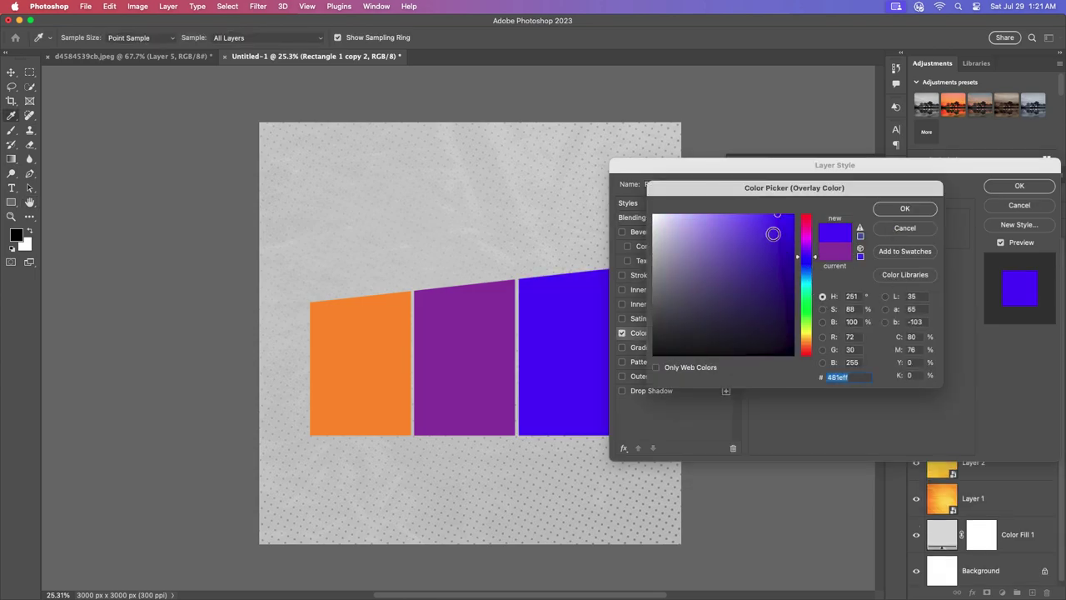
pyautogui.click(805, 331)
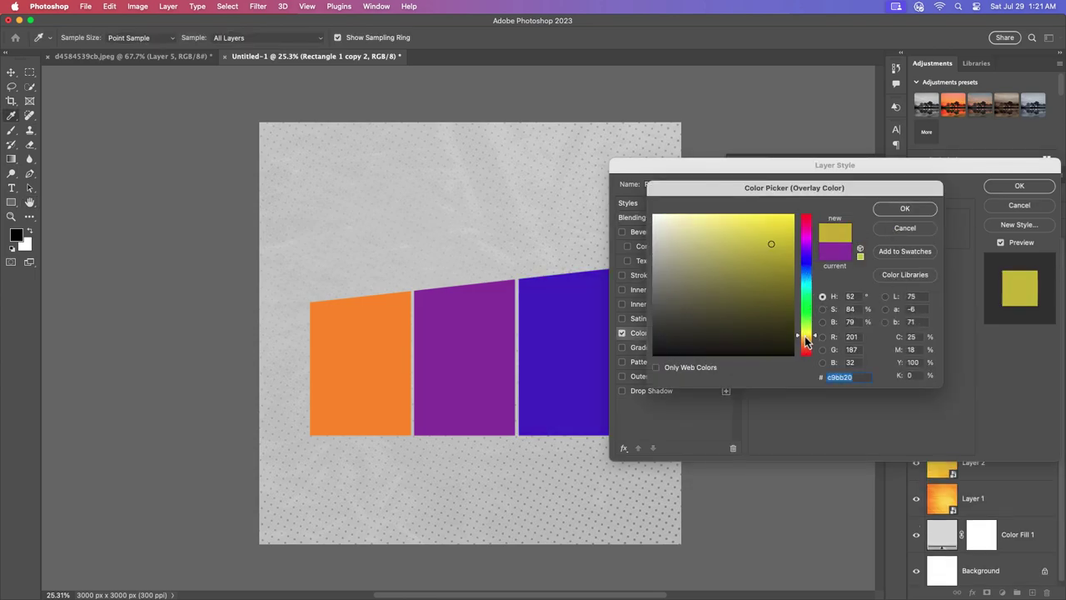
pyautogui.click(781, 214)
pyautogui.click(805, 327)
pyautogui.moveTo(805, 331); pyautogui.dragTo(806, 279)
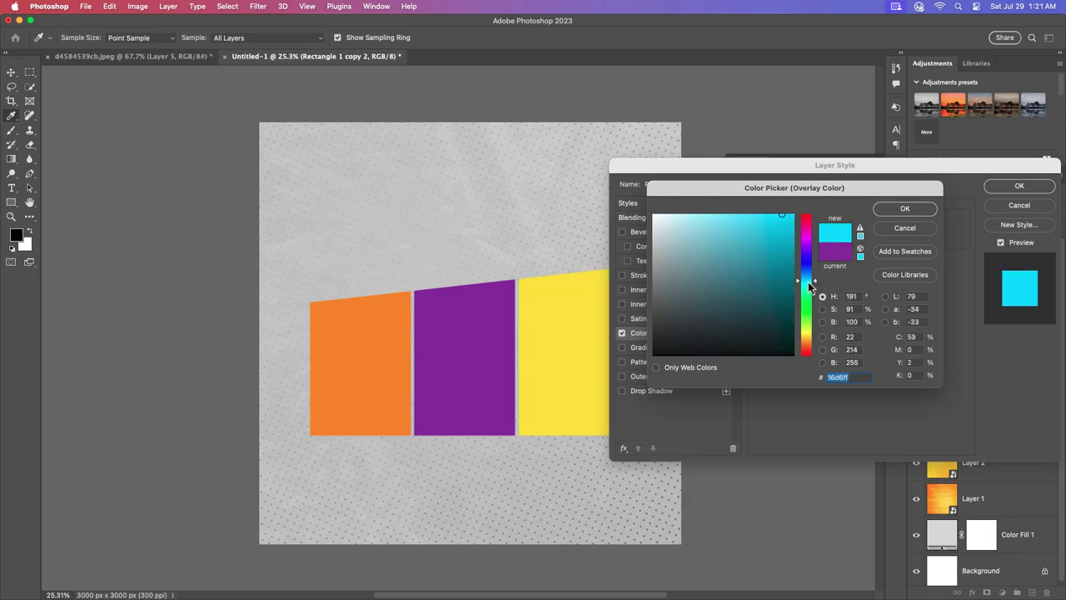
pyautogui.click(759, 223)
pyautogui.click(904, 209)
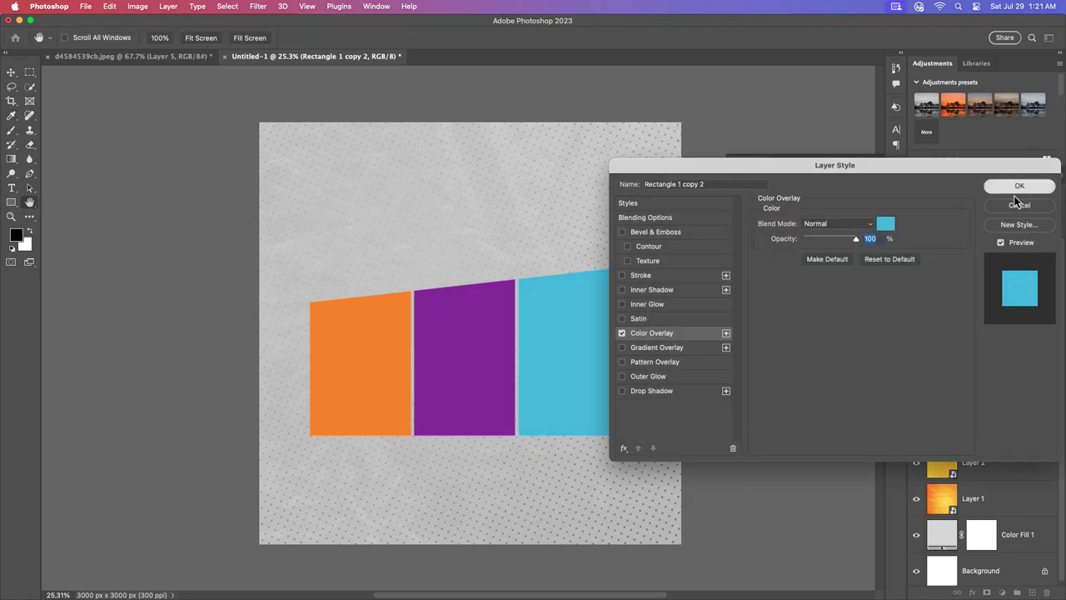
pyautogui.click(1019, 185)
# Place the pink-suited woman above Group 1, enlarged and centred on the middle panel
pyautogui.click(150, 56)
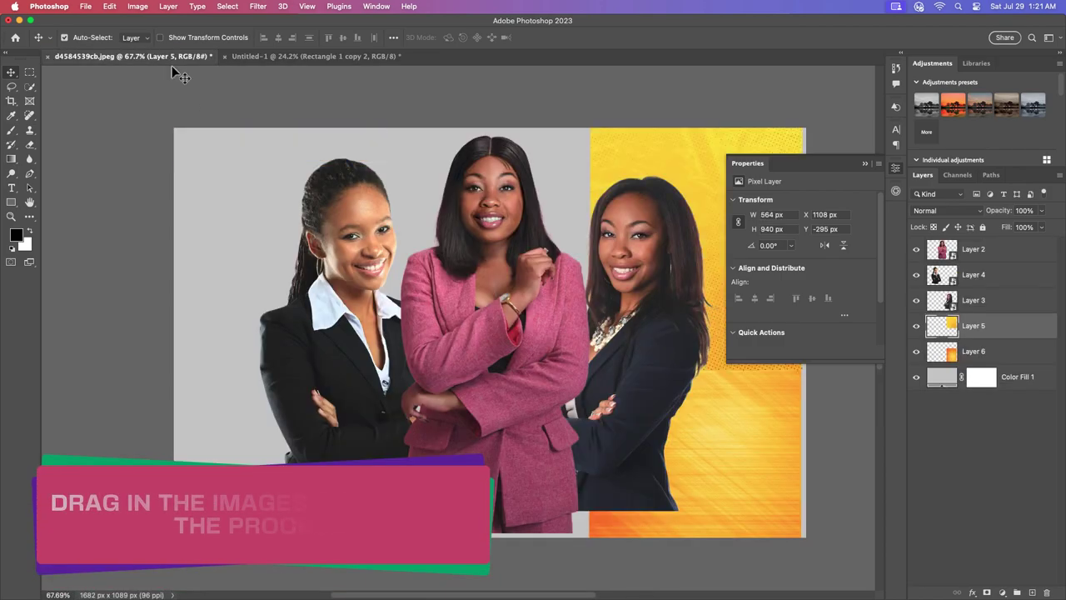
pyautogui.moveTo(510, 227); pyautogui.dragTo(403, 169)
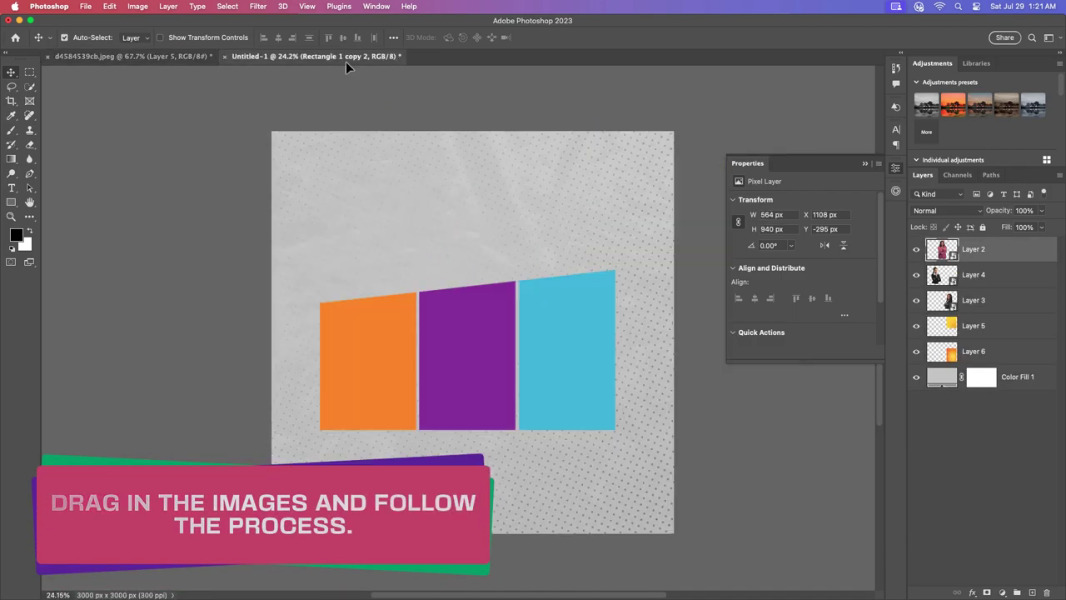
pyautogui.moveTo(345, 55)
pyautogui.mouseDown()
pyautogui.moveTo(574, 336)
pyautogui.moveTo(466, 331)
pyautogui.mouseUp()
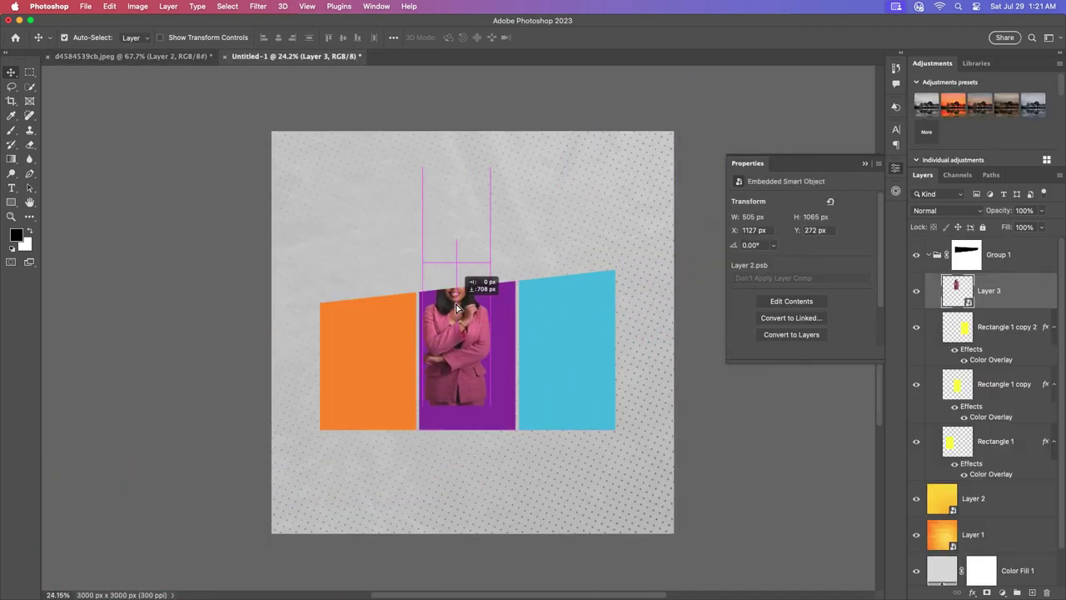
pyautogui.click(1019, 270)
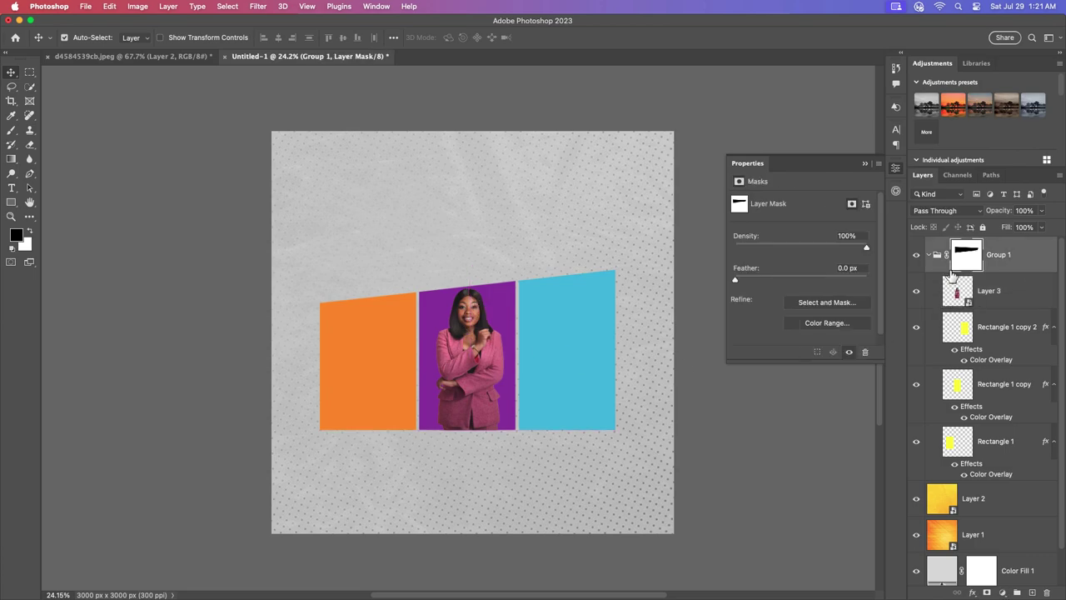
pyautogui.moveTo(966, 291); pyautogui.dragTo(999, 250)
pyautogui.moveTo(1016, 297); pyautogui.dragTo(999, 245)
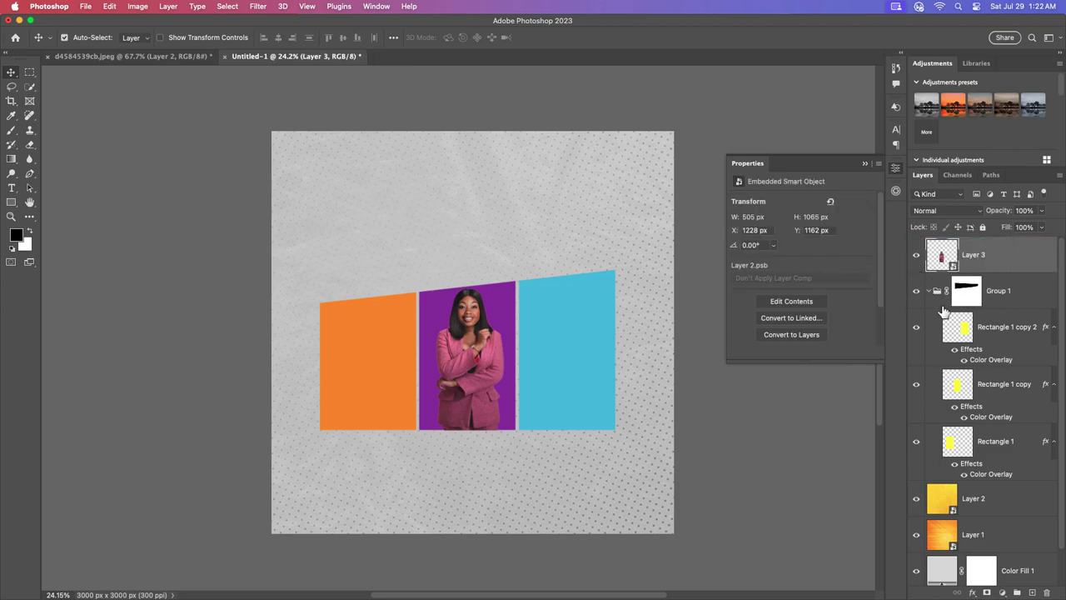
pyautogui.click(928, 291)
pyautogui.hotkey('ctrl', 't')
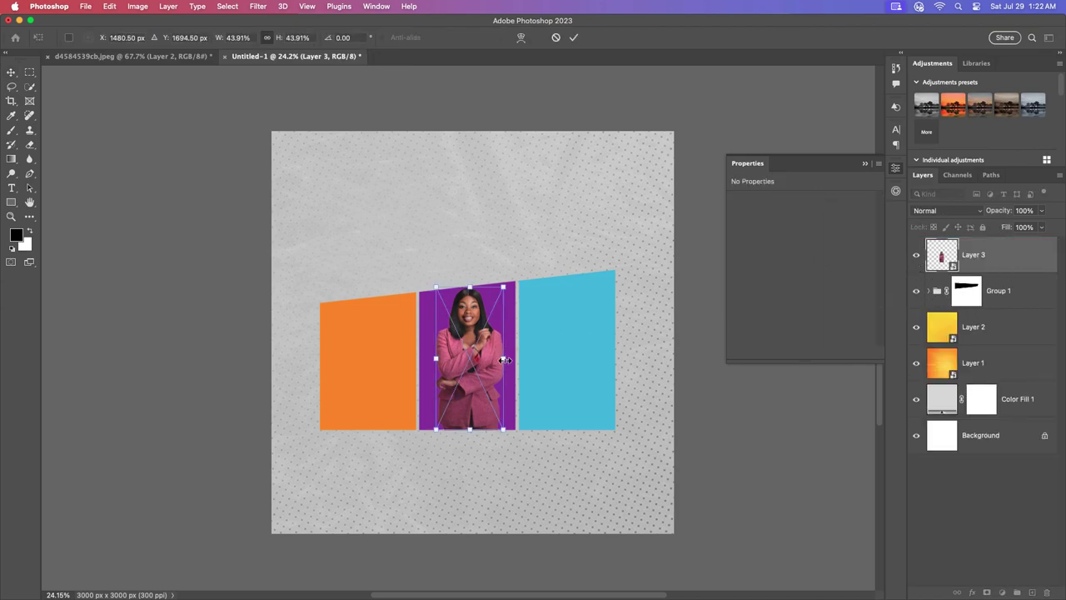
pyautogui.moveTo(504, 360)
pyautogui.mouseDown()
pyautogui.moveTo(544, 430)
pyautogui.moveTo(503, 411)
pyautogui.mouseUp()
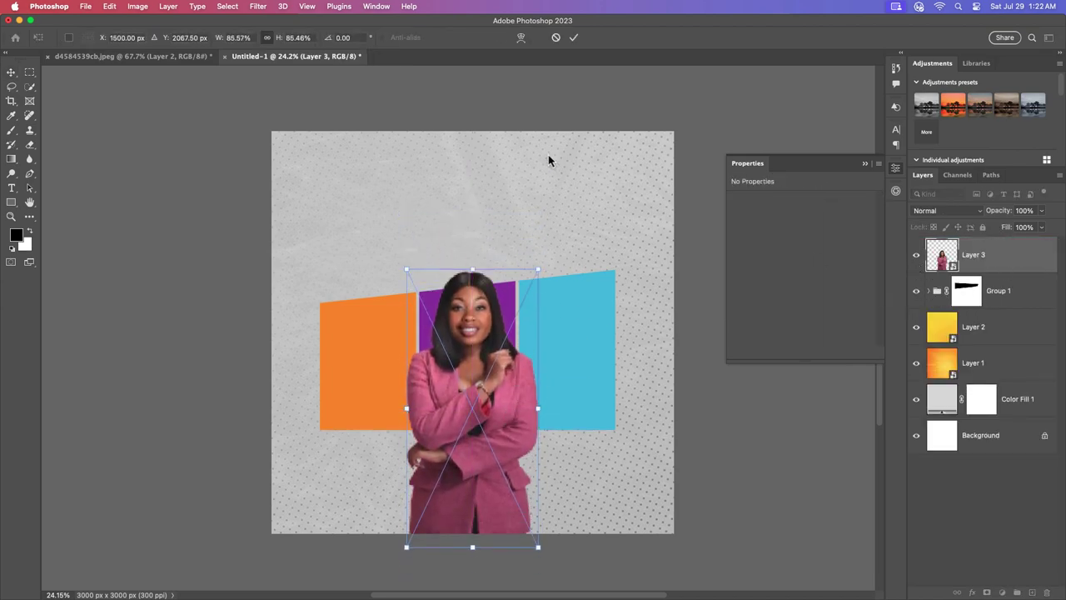
pyautogui.press('Return')
# Add the black-suited woman over the orange panel, behind the pink-suited woman
pyautogui.hotkey('ctrl', 'Tab')
pyautogui.moveTo(344, 226); pyautogui.dragTo(397, 364)
pyautogui.hotkey('ctrl', 't')
pyautogui.moveTo(416, 439); pyautogui.dragTo(440, 454)
pyautogui.moveTo(399, 346)
pyautogui.mouseDown()
pyautogui.moveTo(402, 417)
pyautogui.moveTo(445, 408)
pyautogui.mouseUp()
pyautogui.click(573, 37)
pyautogui.hotkey('ctrl', '[')
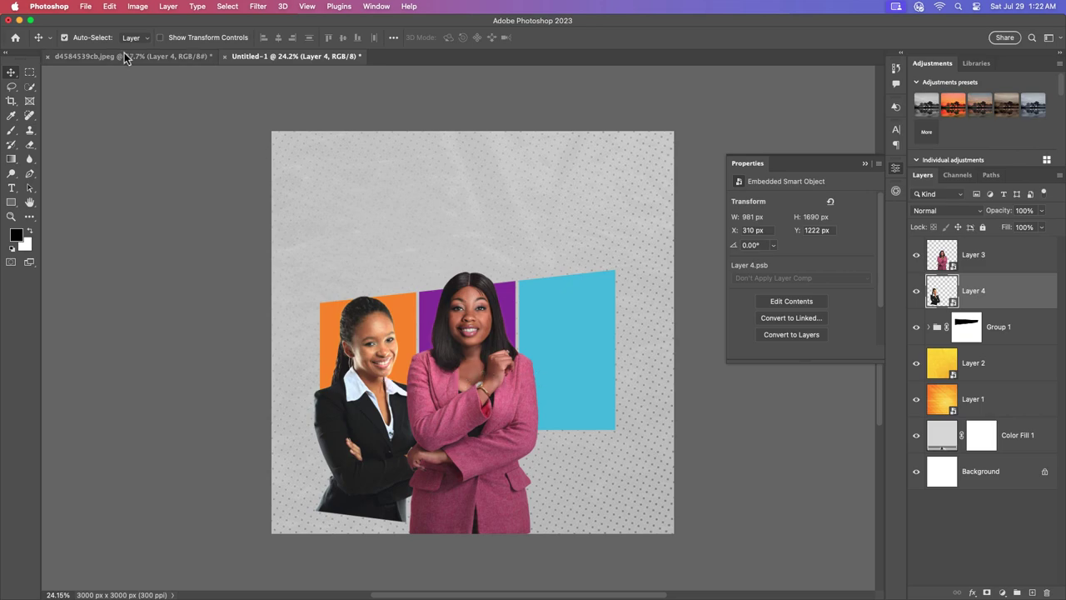
# Add the third woman over the light blue panel
pyautogui.hotkey('ctrl', 'Tab')
pyautogui.moveTo(333, 208)
pyautogui.mouseDown()
pyautogui.moveTo(566, 344)
pyautogui.moveTo(618, 425)
pyautogui.moveTo(624, 499)
pyautogui.mouseUp()
pyautogui.hotkey('ctrl', 't')
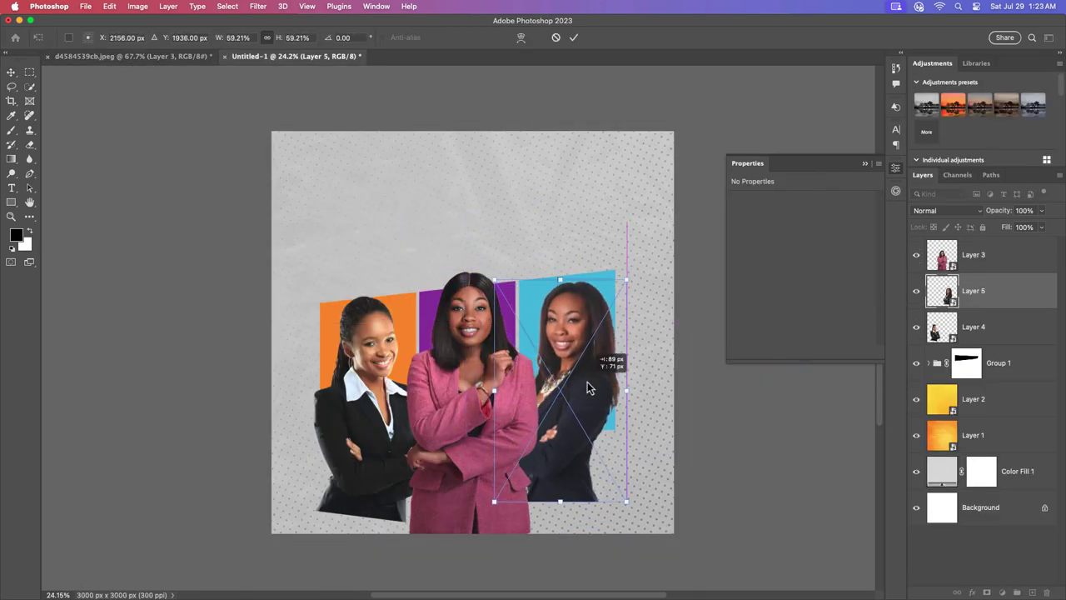
pyautogui.moveTo(590, 381); pyautogui.dragTo(606, 428)
pyautogui.click(573, 38)
# Nudge the pink-suited woman slightly down to settle the front-centre placement
pyautogui.click(358, 333)
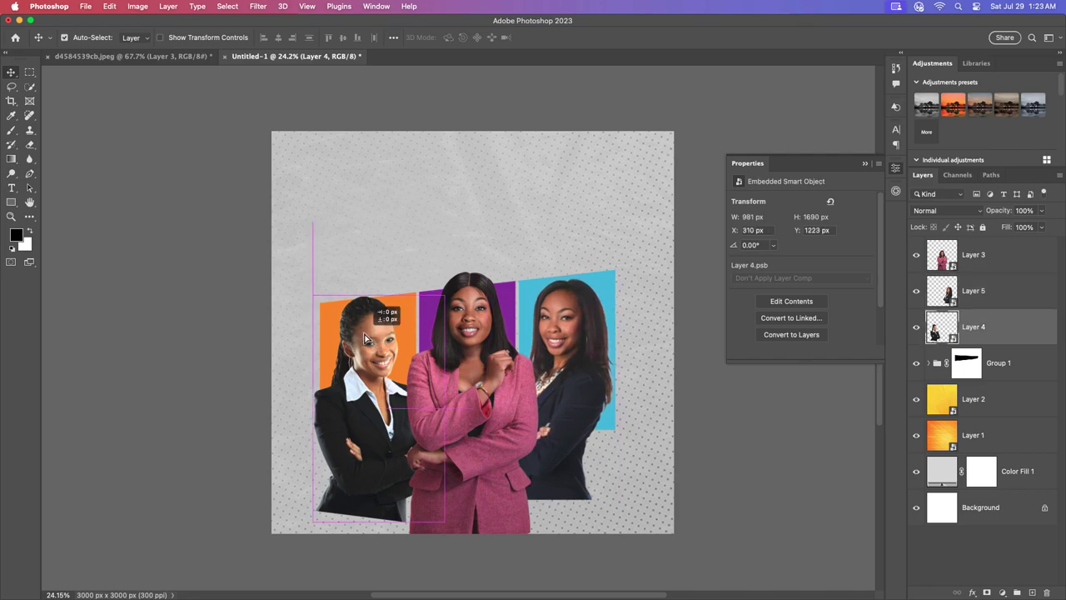
pyautogui.click(474, 317)
pyautogui.moveTo(470, 314); pyautogui.dragTo(471, 320)
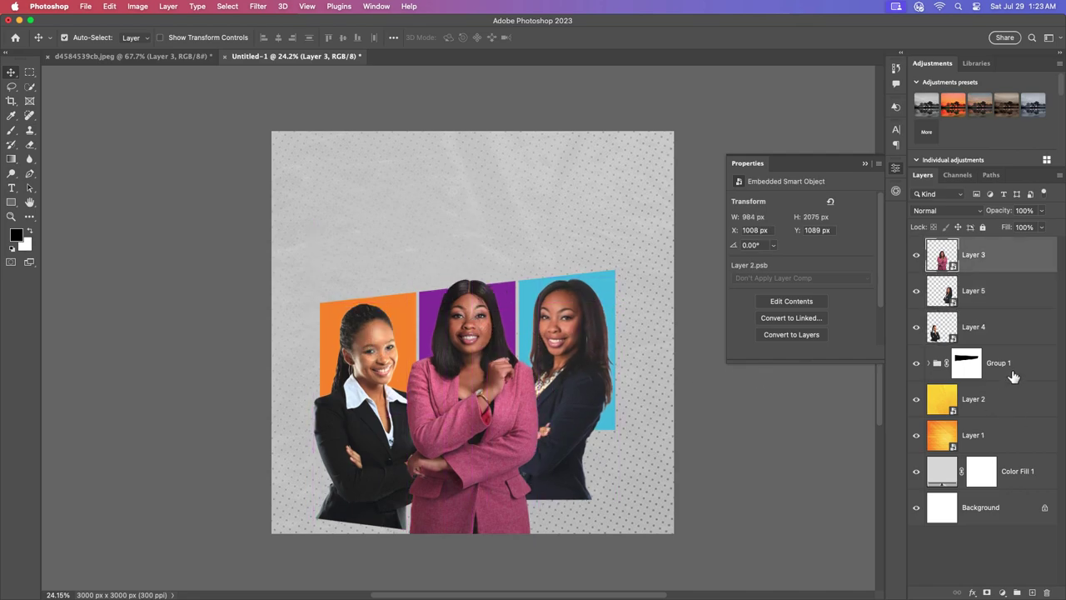
pyautogui.click(1013, 398)
# Group the background layers into Group 2 and lock it
pyautogui.keyDown('shift'); pyautogui.click(1029, 482); pyautogui.keyUp('shift')
pyautogui.click(1015, 592)
pyautogui.click(983, 226)
# Scale the women and panels together and shift them slightly up and right
pyautogui.moveTo(292, 338); pyautogui.dragTo(636, 349)
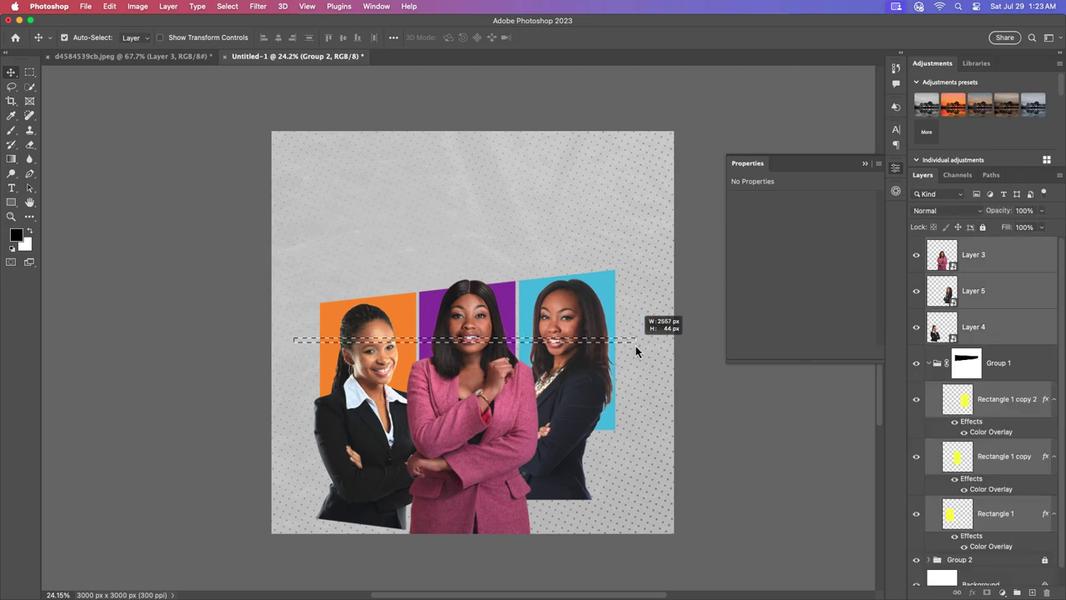
pyautogui.press('super+t')
pyautogui.moveTo(618, 410); pyautogui.dragTo(624, 400)
pyautogui.moveTo(471, 373); pyautogui.dragTo(475, 360)
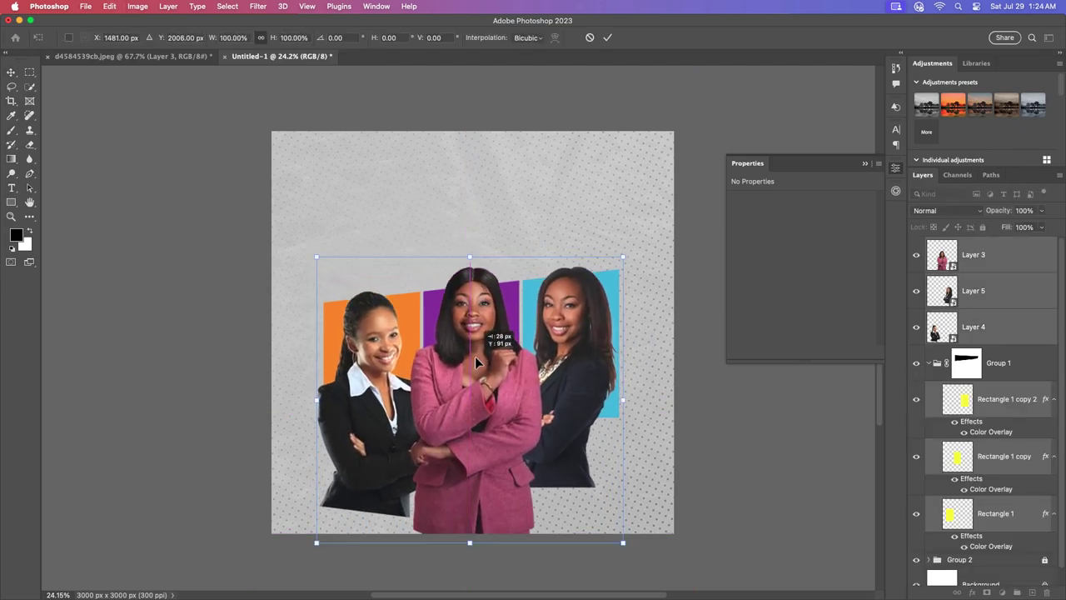
pyautogui.click(607, 38)
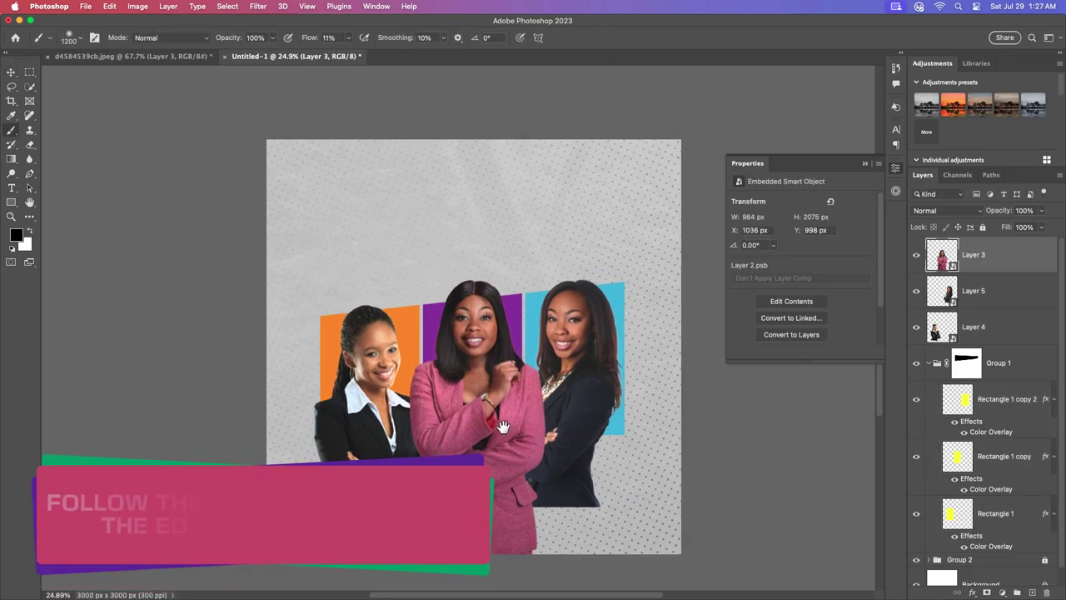
# Rasterize the women's layers, group them, and mask off their lower bodies
pyautogui.rightClick(991, 253)
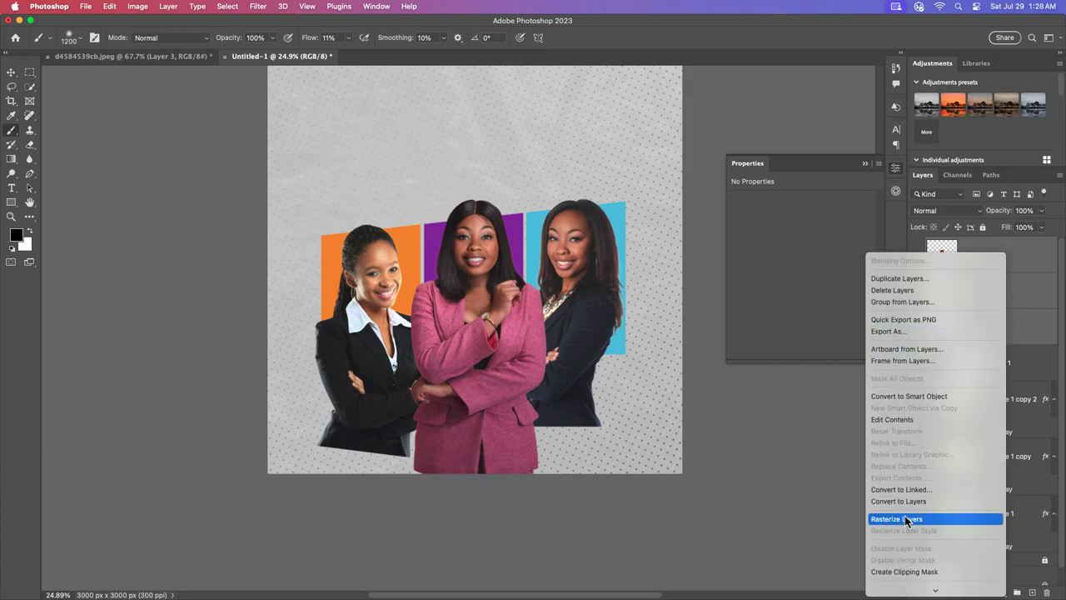
pyautogui.click(897, 518)
pyautogui.click(865, 163)
pyautogui.click(29, 74)
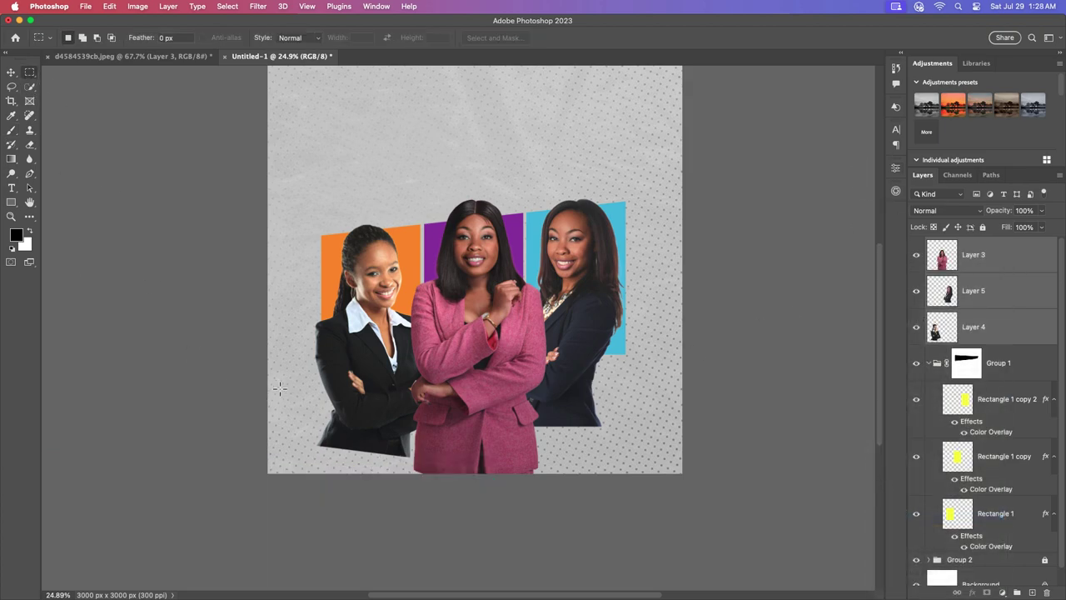
pyautogui.moveTo(628, 353); pyautogui.dragTo(304, 512)
pyautogui.click(1023, 591)
pyautogui.click(988, 592)
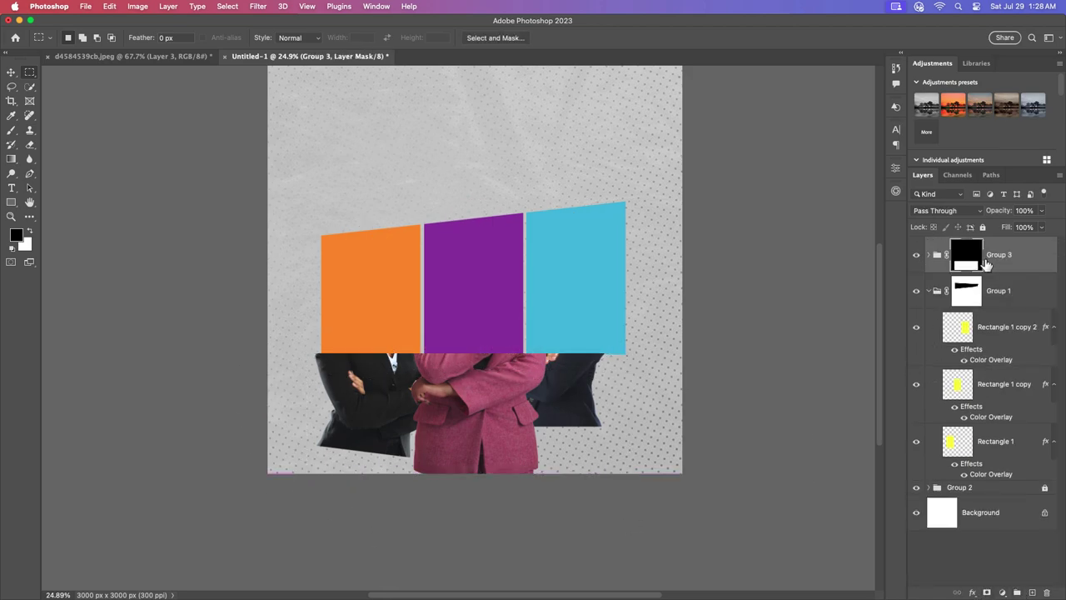
pyautogui.hotkey('ctrl', 'i')
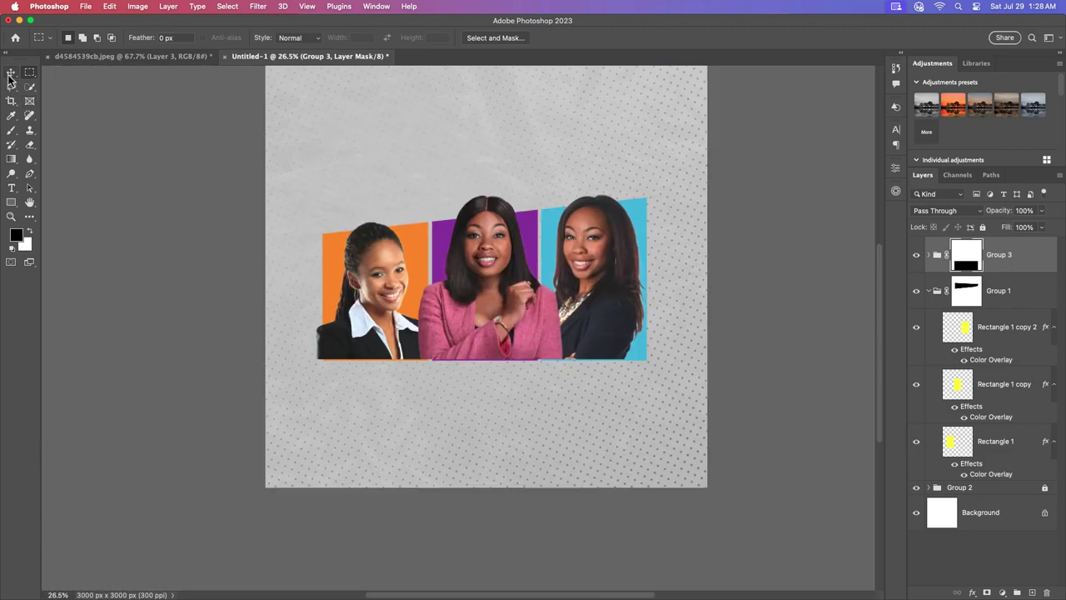
# Select Layer 3, the middle woman's photo, inside Group 3
pyautogui.press('v')
pyautogui.click(524, 297)
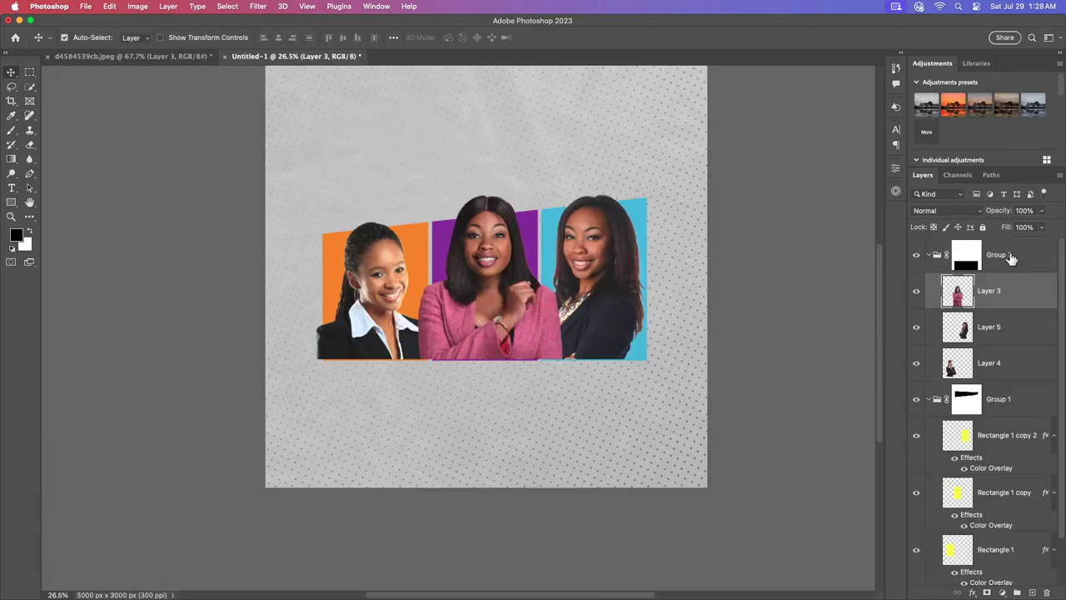
pyautogui.click(1008, 256)
pyautogui.click(928, 254)
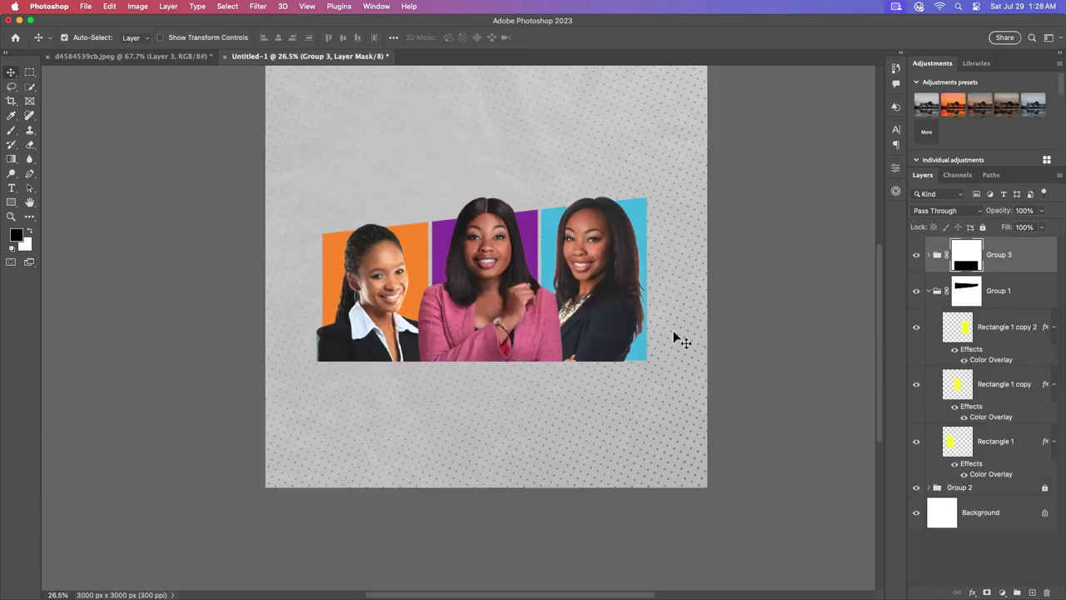
pyautogui.scroll(-1, 549, 316)
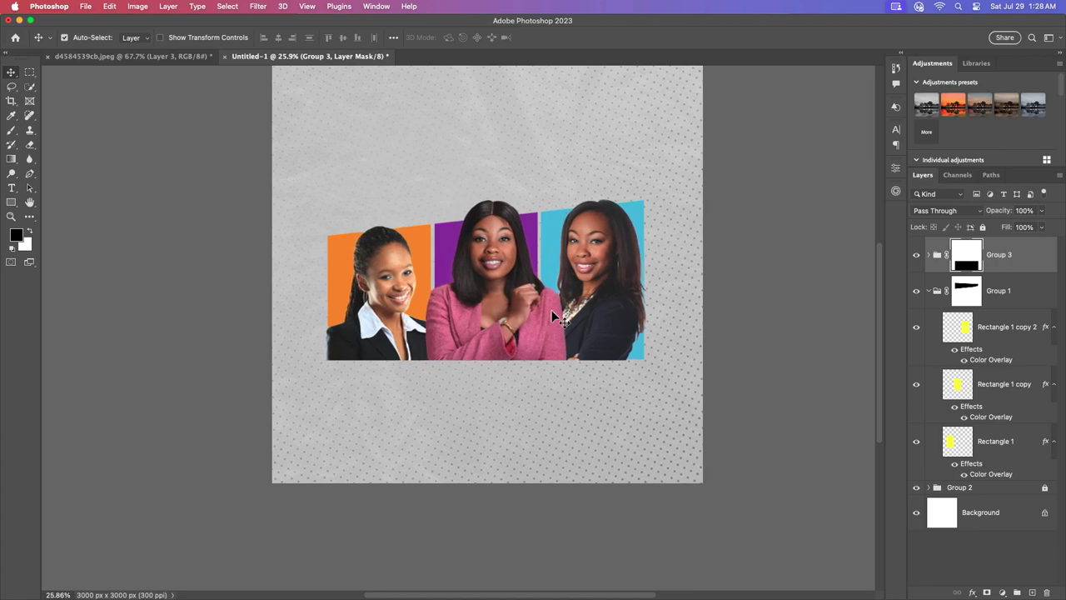
pyautogui.click(545, 312)
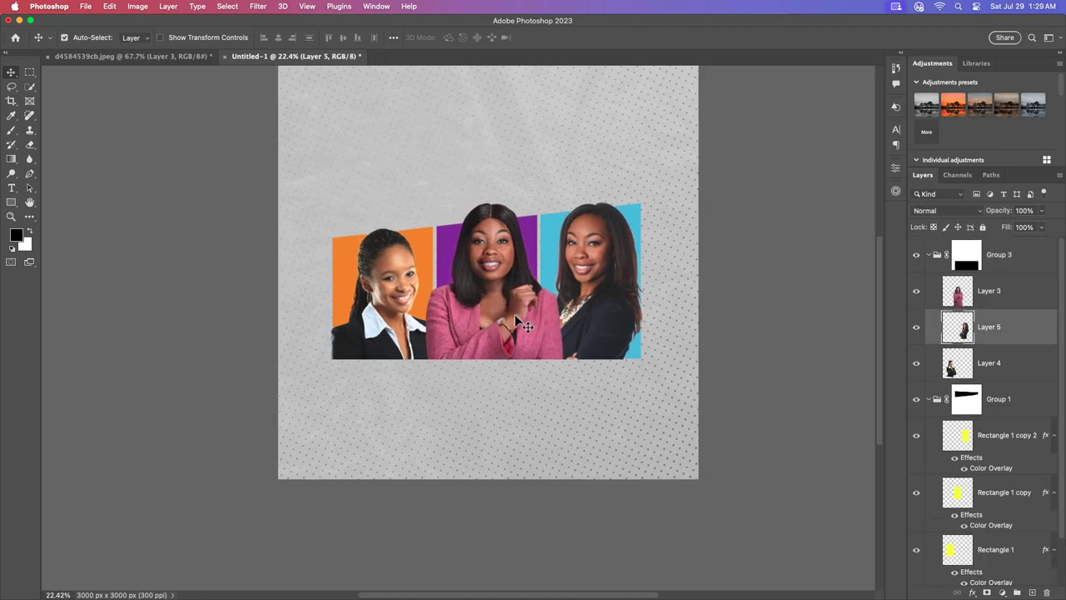
pyautogui.scroll(2, 533, 316)
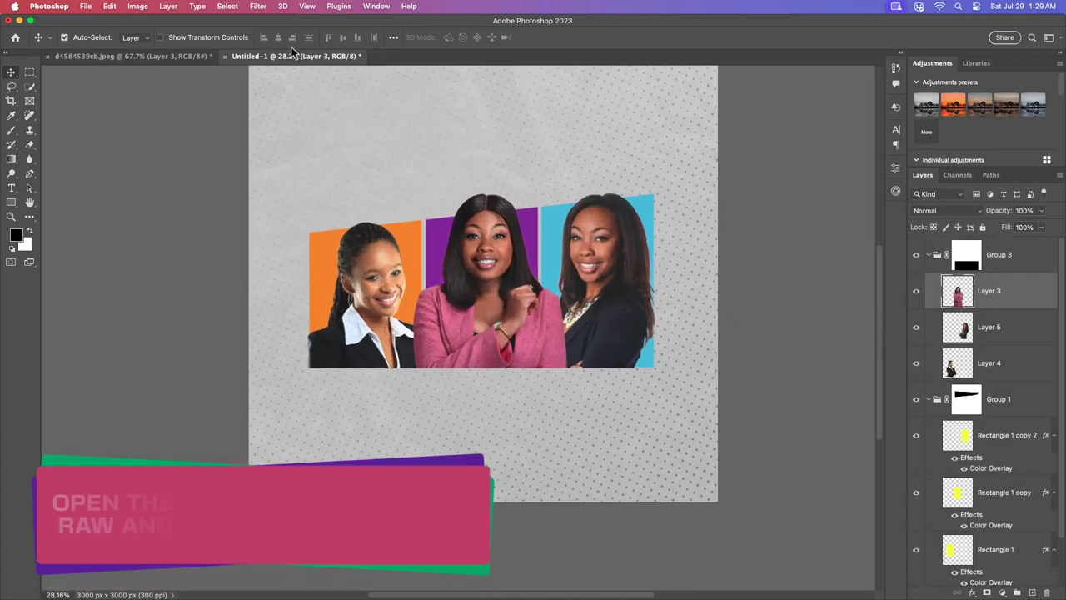
# In Camera Raw, lift the middle woman's shadows, boost saturation and set clarity +10
pyautogui.click(259, 6)
pyautogui.click(283, 117)
pyautogui.click(473, 268)
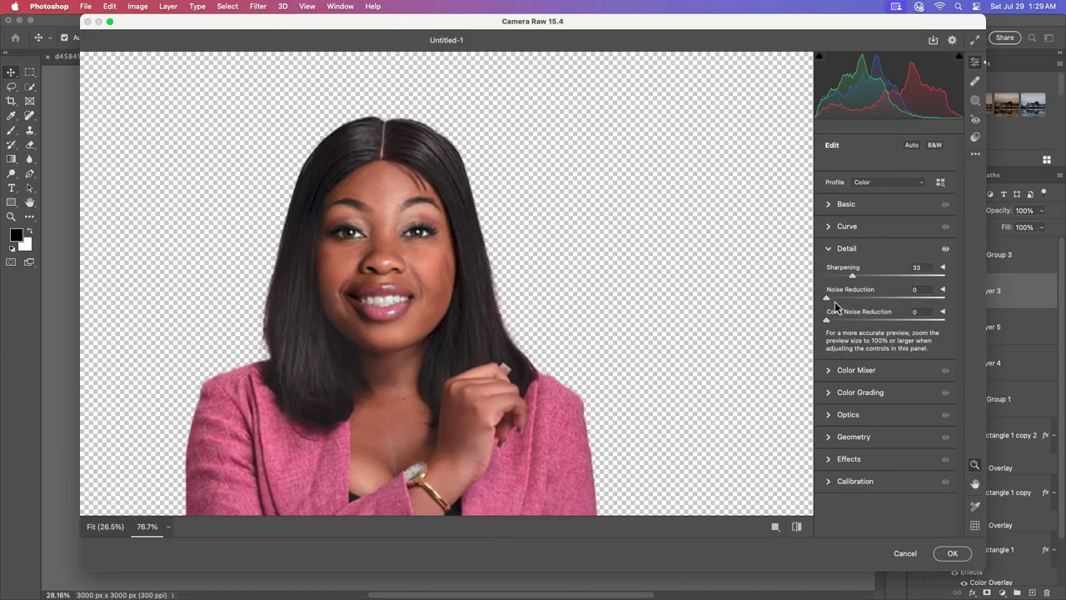
pyautogui.click(831, 205)
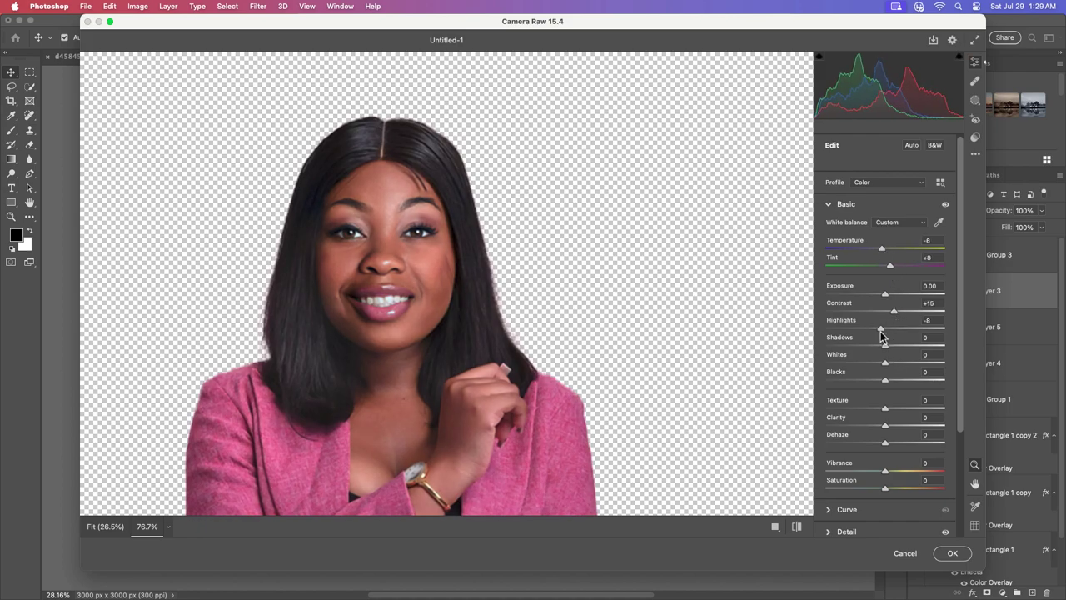
pyautogui.moveTo(891, 346); pyautogui.dragTo(912, 345)
pyautogui.click(894, 488)
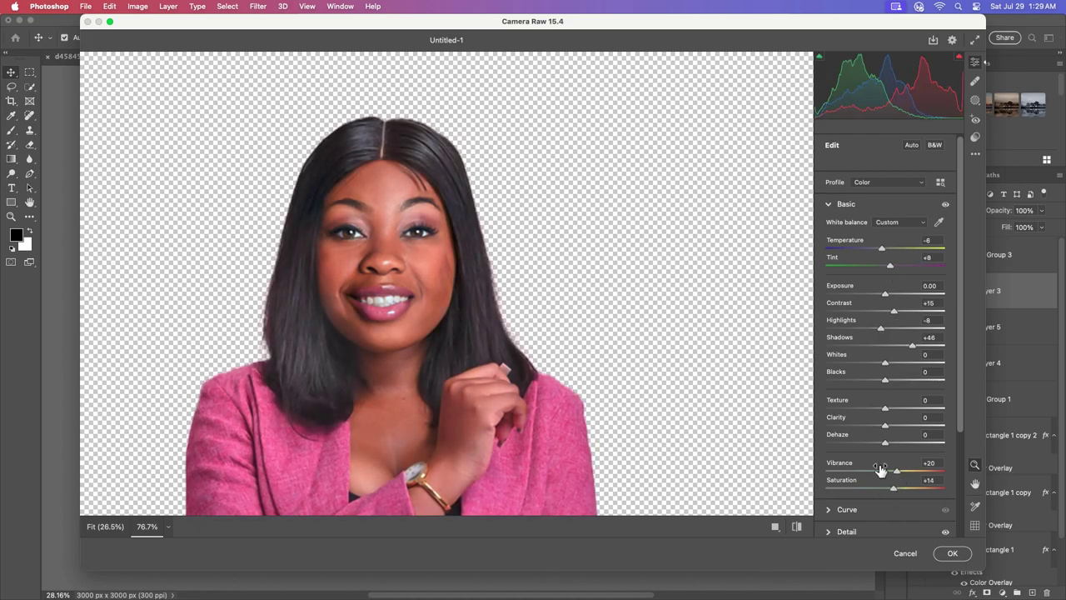
pyautogui.moveTo(881, 429); pyautogui.dragTo(893, 429)
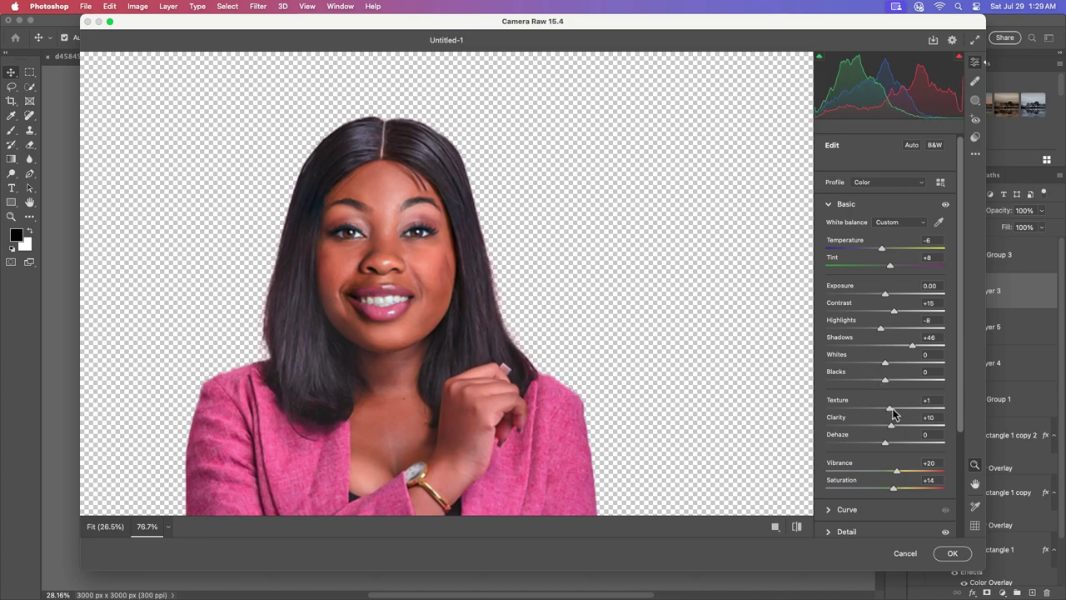
# Warm the orange hues, shift magenta hues to +42, adjust the tone curve and apply
pyautogui.scroll(-5, 883, 417)
pyautogui.click(840, 467)
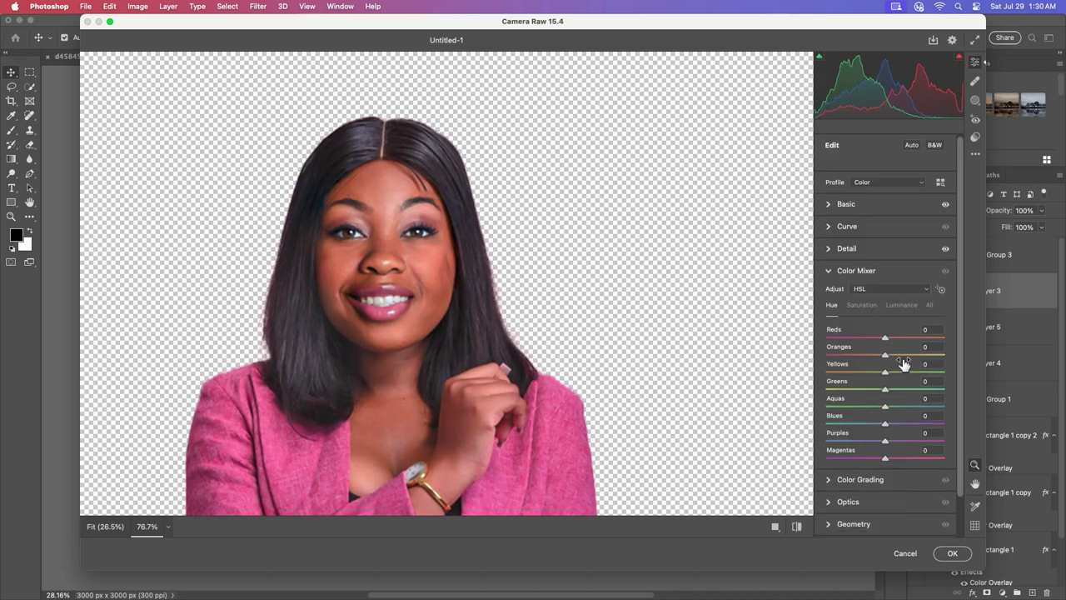
pyautogui.moveTo(887, 356); pyautogui.dragTo(906, 351)
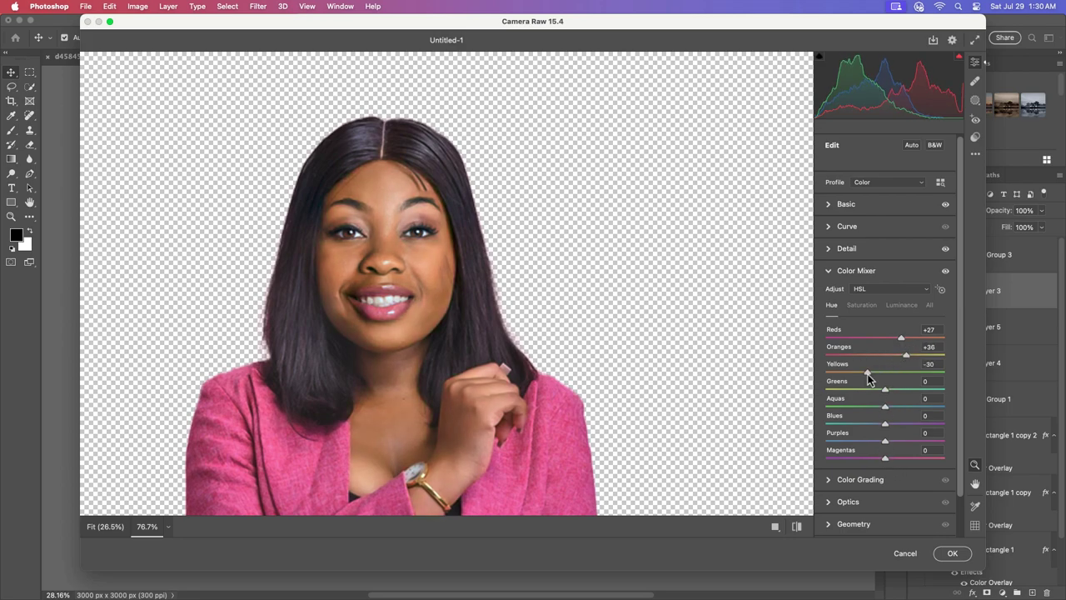
pyautogui.moveTo(884, 457); pyautogui.dragTo(910, 457)
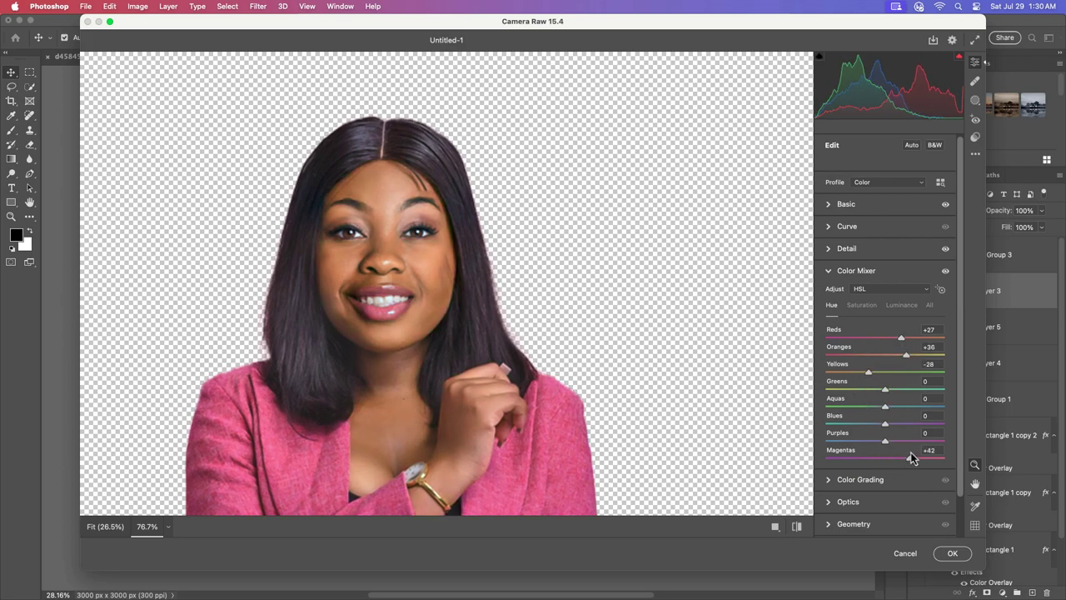
pyautogui.click(847, 225)
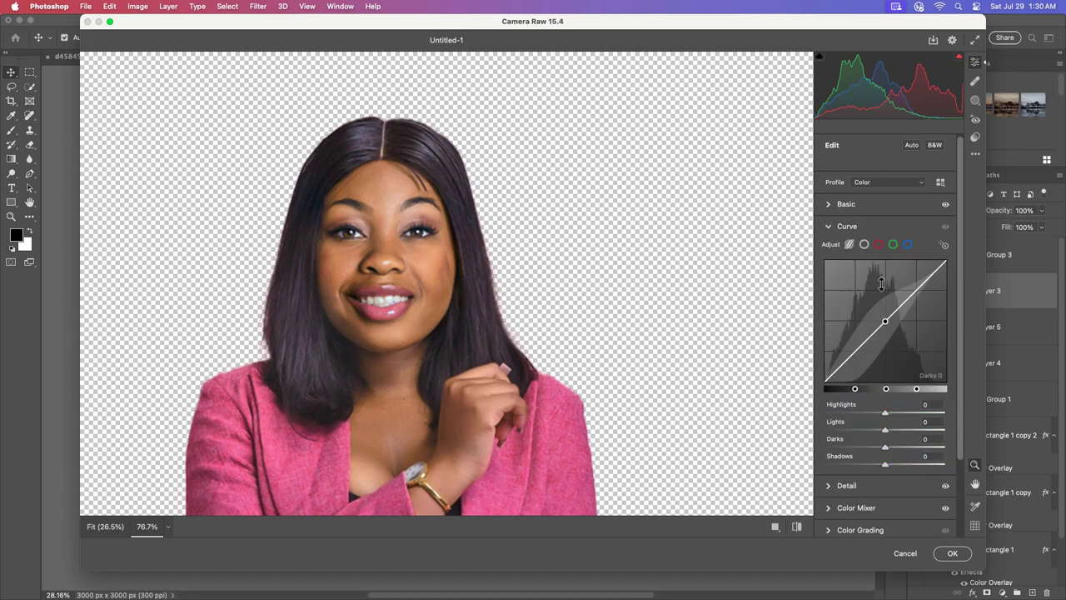
pyautogui.moveTo(866, 339); pyautogui.dragTo(866, 350)
pyautogui.moveTo(924, 281); pyautogui.dragTo(928, 274)
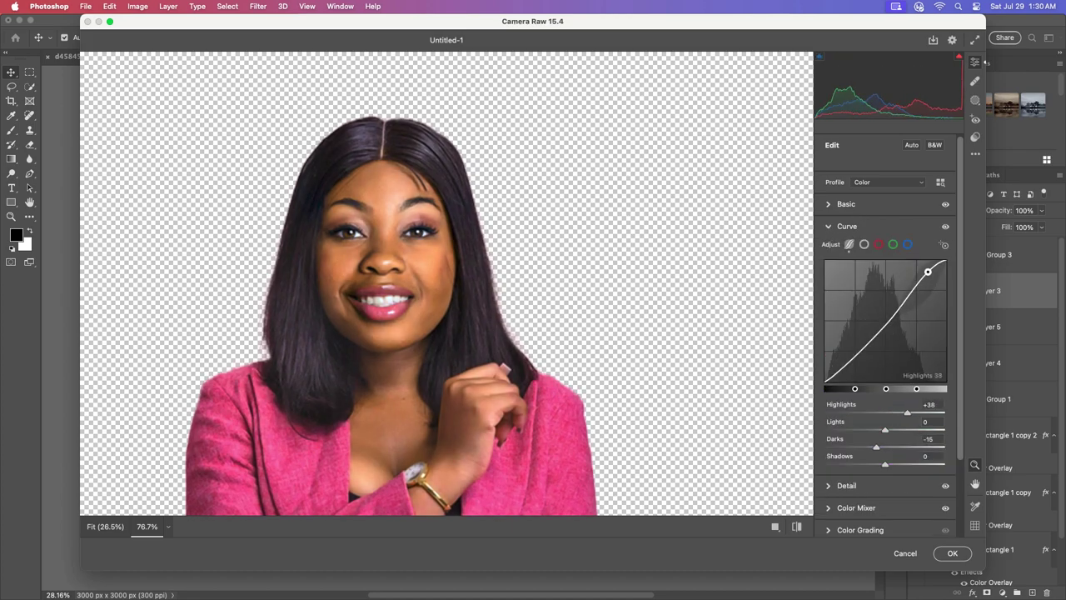
pyautogui.click(952, 553)
# Reapply the last Camera Raw settings to the right (Layer 5) and left (Layer 4) women
pyautogui.click(558, 252)
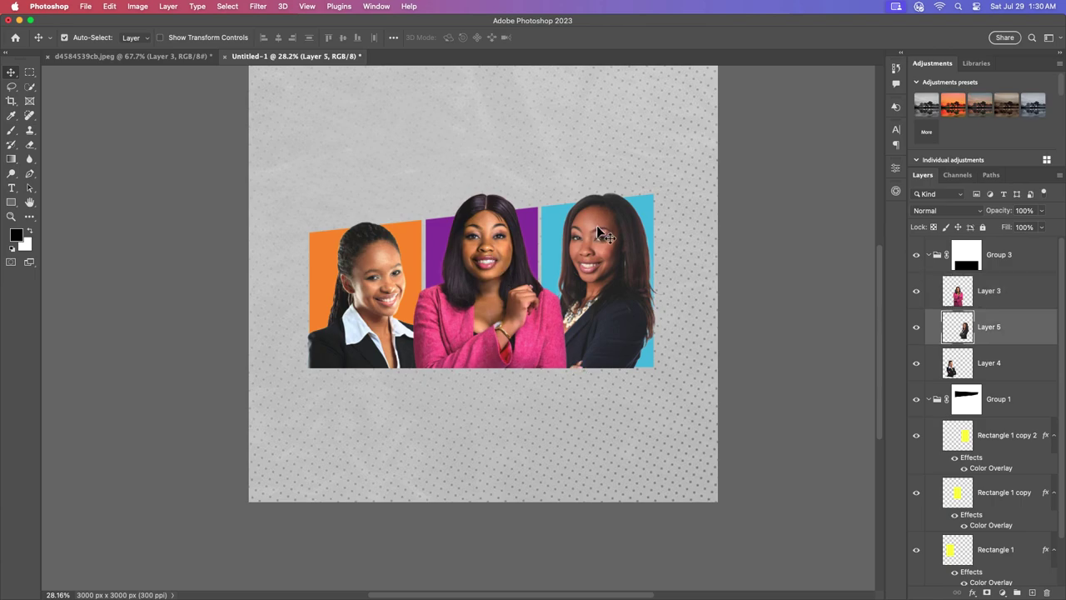
pyautogui.scroll(3, 582, 254)
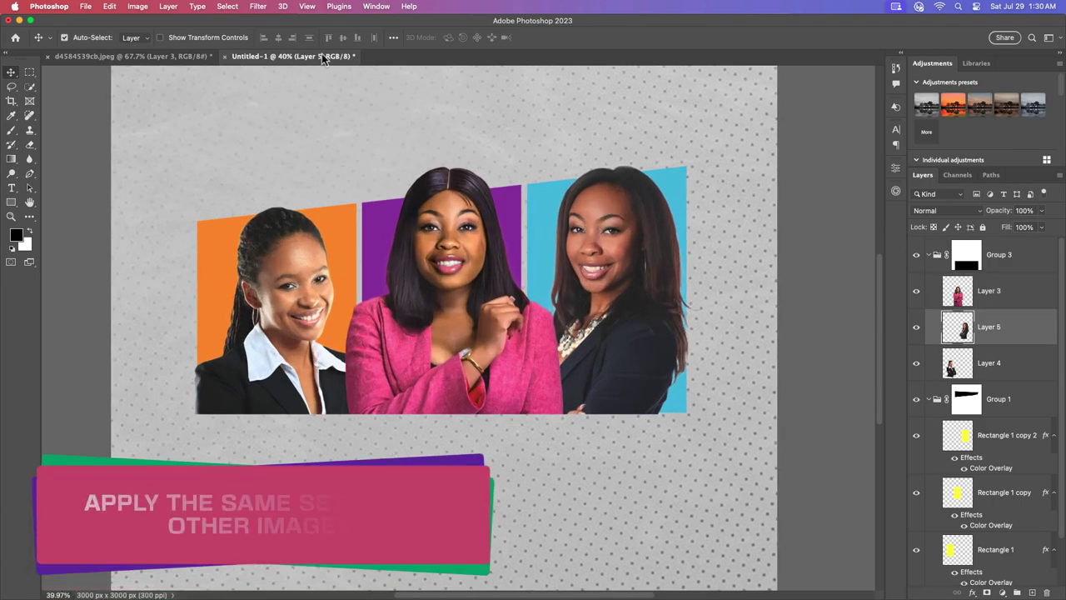
pyautogui.click(258, 5)
pyautogui.click(275, 23)
pyautogui.scroll(-2, 620, 265)
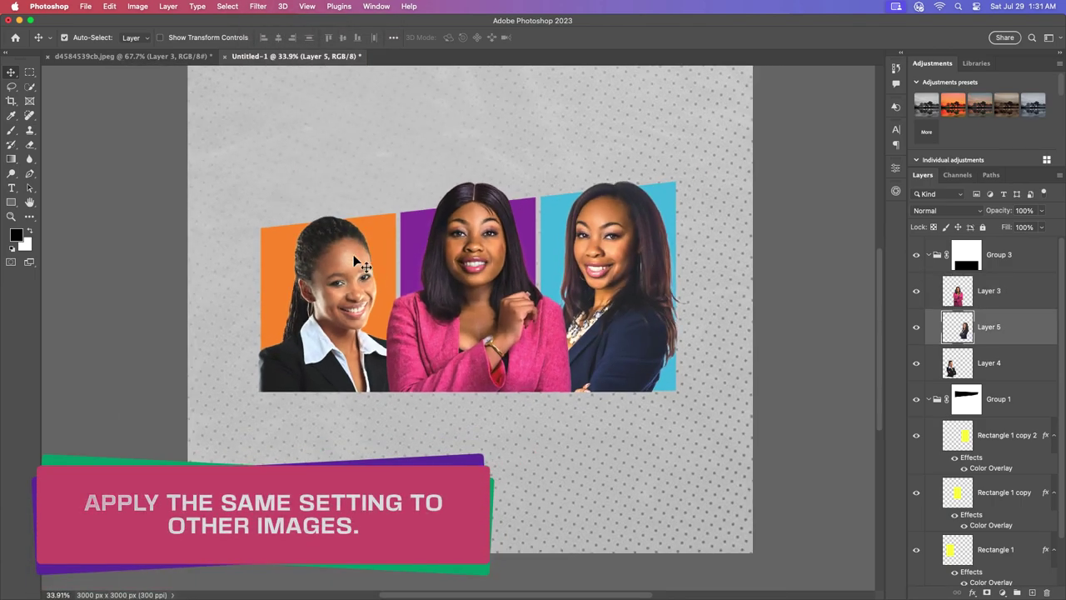
pyautogui.click(340, 238)
pyautogui.click(258, 6)
pyautogui.click(275, 24)
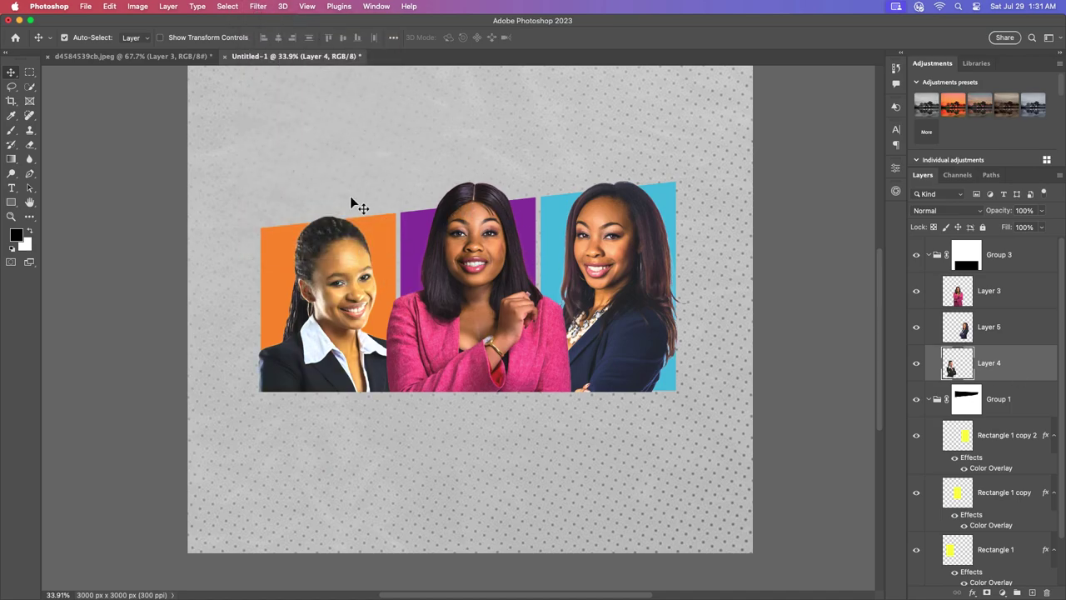
# Regrade the left woman with Temperature +10, Tint +40, Highlights -22 and a lifted curve
pyautogui.scroll(-2, 350, 203)
pyautogui.scroll(1, 338, 263)
pyautogui.click(258, 5)
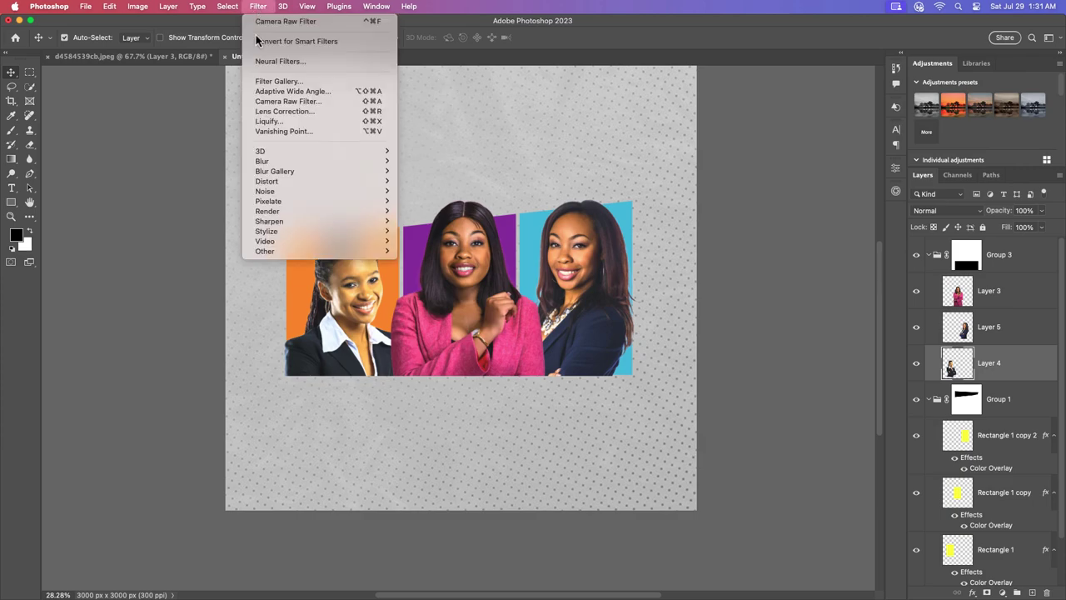
pyautogui.click(275, 104)
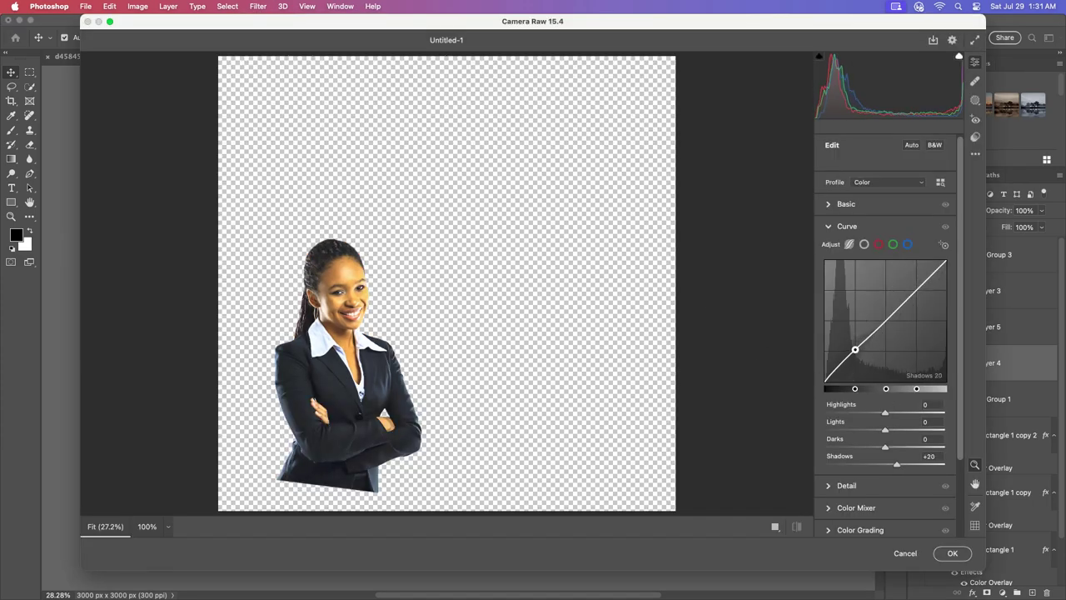
pyautogui.moveTo(853, 360); pyautogui.dragTo(867, 347)
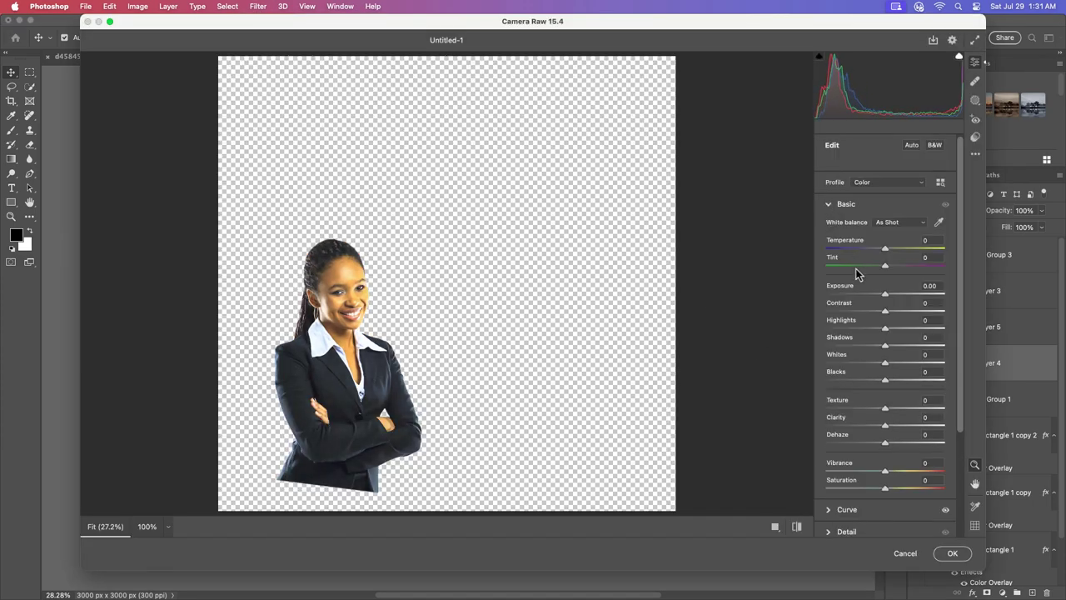
pyautogui.moveTo(885, 249); pyautogui.dragTo(891, 249)
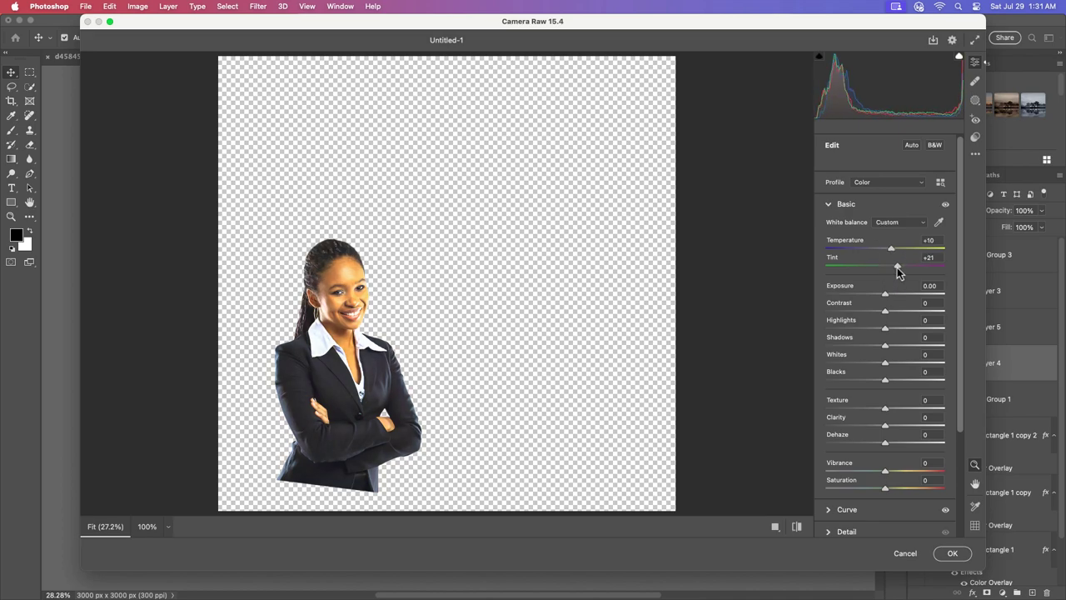
pyautogui.moveTo(886, 328)
pyautogui.mouseDown()
pyautogui.moveTo(872, 328)
pyautogui.moveTo(876, 350)
pyautogui.mouseUp()
pyautogui.click(933, 553)
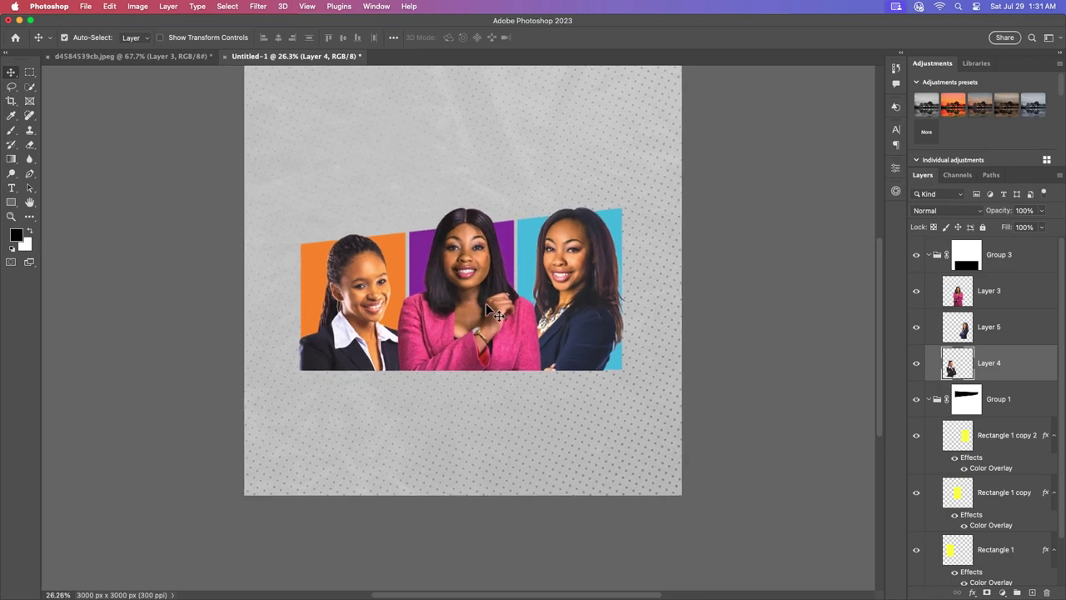
# Add a VIRTOUS text layer above the women's photos
pyautogui.click(930, 267)
pyautogui.click(929, 255)
pyautogui.scroll(2, 237, 266)
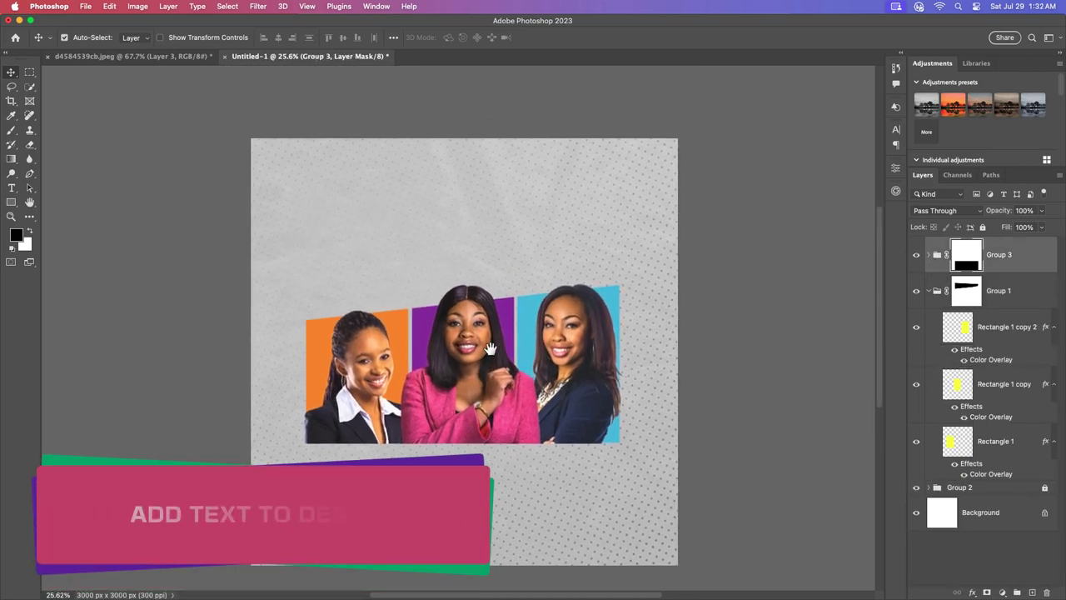
pyautogui.click(12, 188)
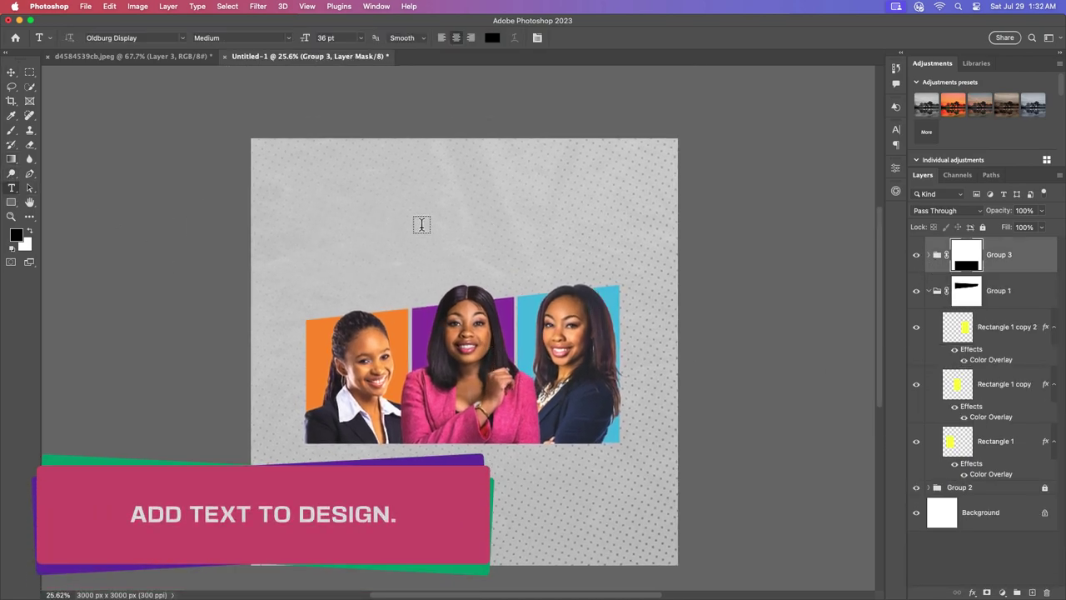
pyautogui.click(420, 221)
pyautogui.write('VIRTO')
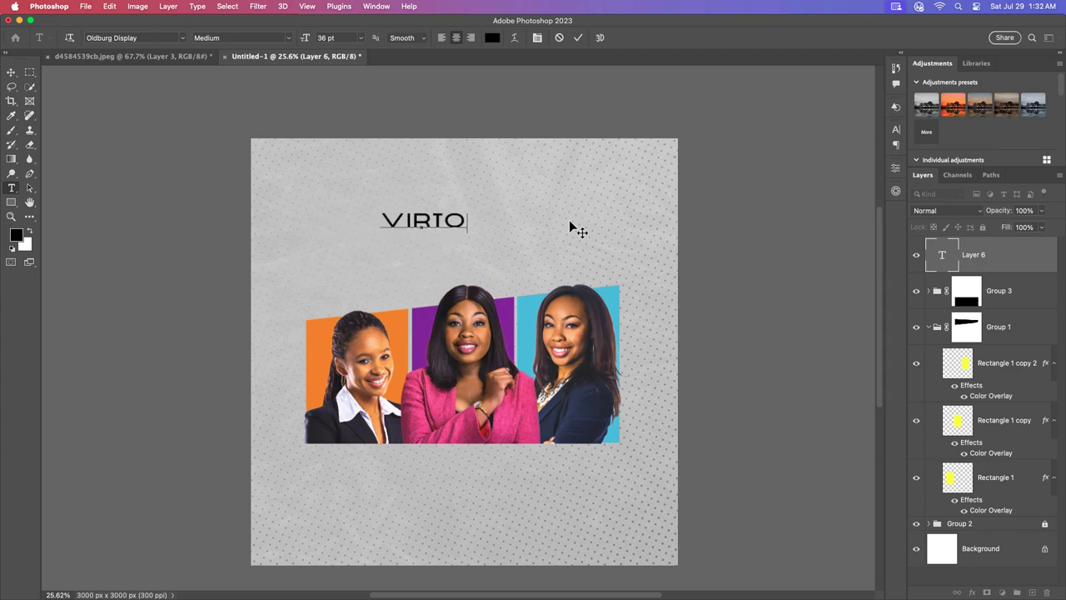
pyautogui.write('US')
pyautogui.press('Escape')
# Duplicate VIRTOUS just below itself and change the copy to WOMEN
pyautogui.press('v')
pyautogui.moveTo(416, 226)
pyautogui.mouseDown()
pyautogui.moveTo(452, 242)
pyautogui.moveTo(450, 270)
pyautogui.mouseUp()
pyautogui.keyDown('super'); pyautogui.click(452, 247); pyautogui.keyUp('super')
pyautogui.keyDown('super'); pyautogui.click(454, 241); pyautogui.keyUp('super')
pyautogui.doubleClick(462, 264)
pyautogui.write('WO')
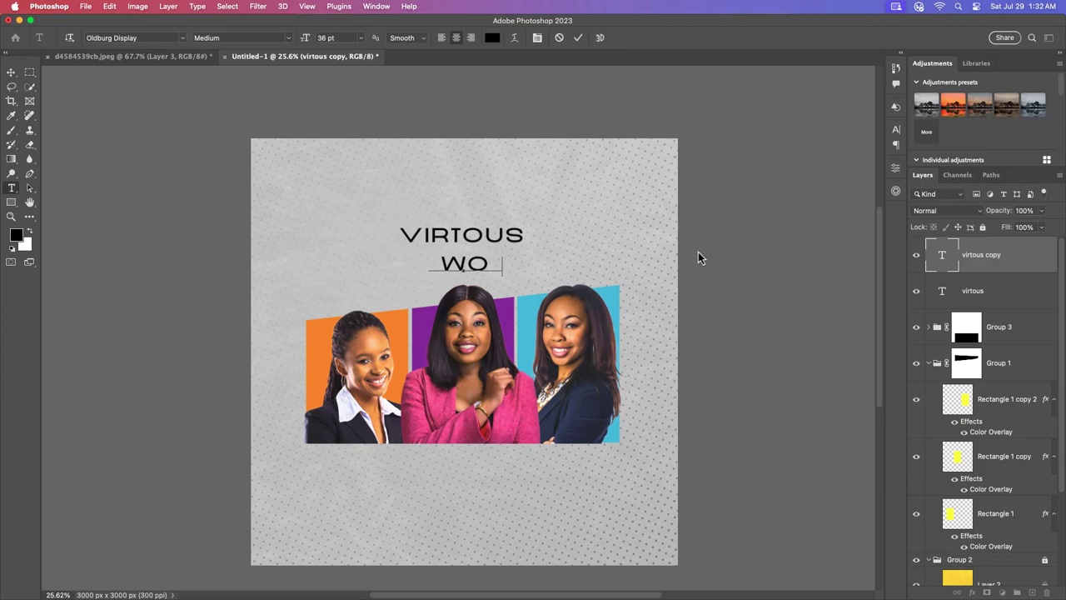
pyautogui.write('MEN')
pyautogui.click(577, 38)
pyautogui.press('v')
# Widen the WOMEN text and change its font weight
pyautogui.click(895, 129)
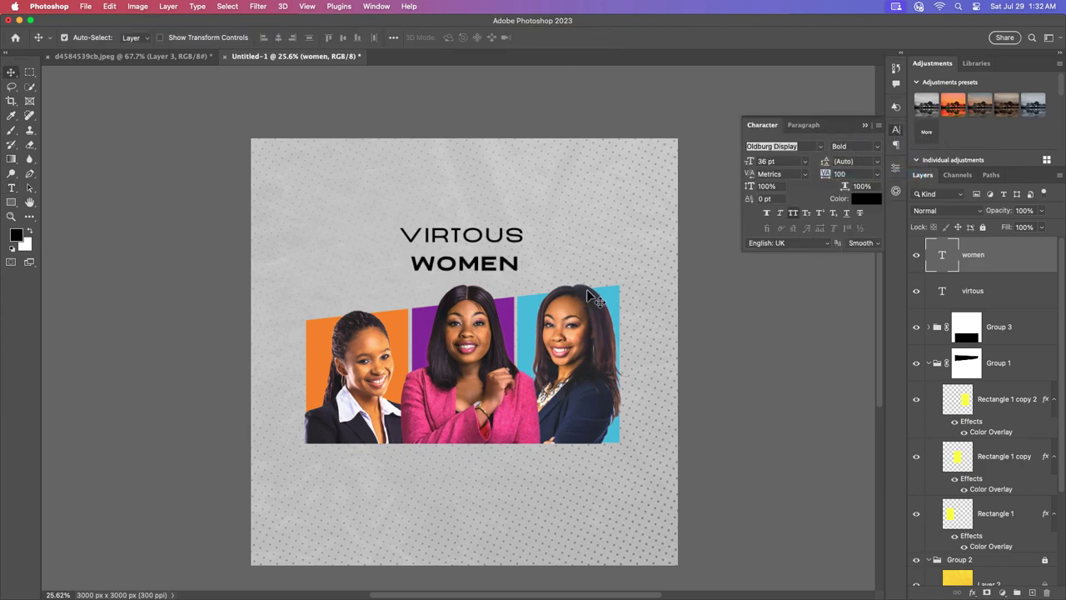
pyautogui.scroll(3, 512, 266)
pyautogui.press('super+t')
pyautogui.moveTo(531, 268)
pyautogui.mouseDown()
pyautogui.moveTo(618, 262)
pyautogui.moveTo(583, 262)
pyautogui.mouseUp()
pyautogui.press('Return')
pyautogui.click(855, 146)
# Stretch VIRTOUS wider on both sides, tighten its letter spacing and make it bold
pyautogui.click(849, 212)
pyautogui.click(529, 221)
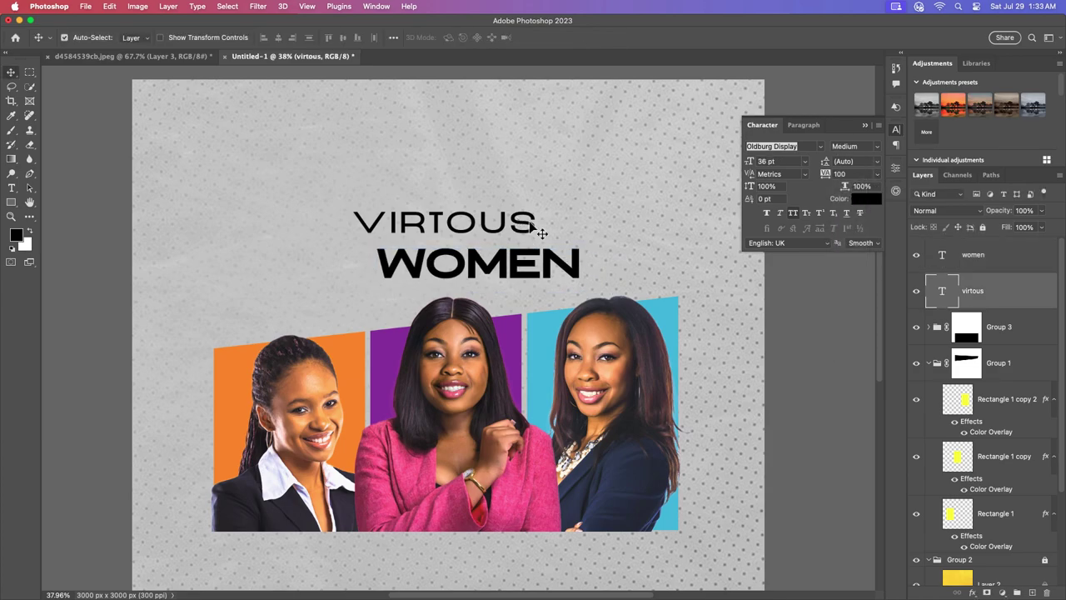
pyautogui.press('super+t')
pyautogui.moveTo(541, 225); pyautogui.dragTo(597, 225)
pyautogui.moveTo(352, 225); pyautogui.dragTo(292, 227)
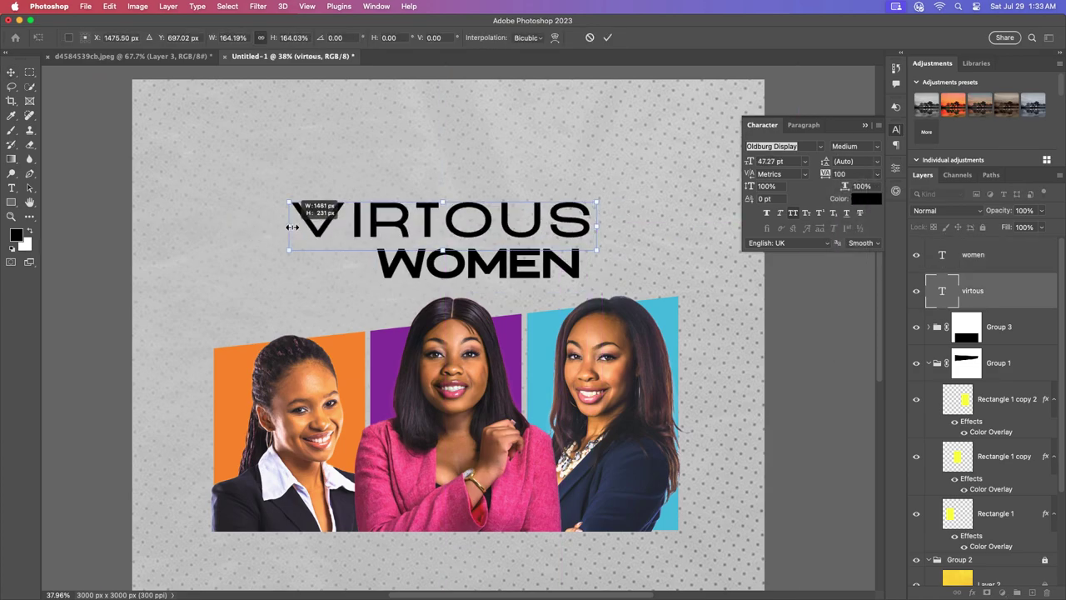
pyautogui.click(608, 37)
pyautogui.click(876, 173)
pyautogui.click(849, 260)
pyautogui.click(855, 145)
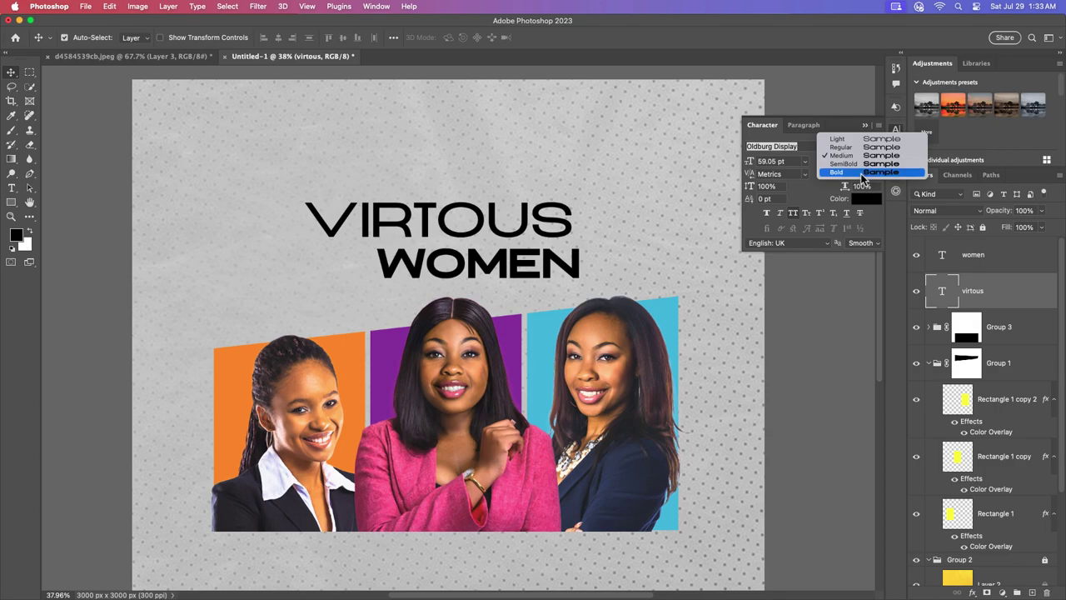
pyautogui.click(850, 157)
pyautogui.scroll(-3, 520, 233)
pyautogui.scroll(1, 516, 237)
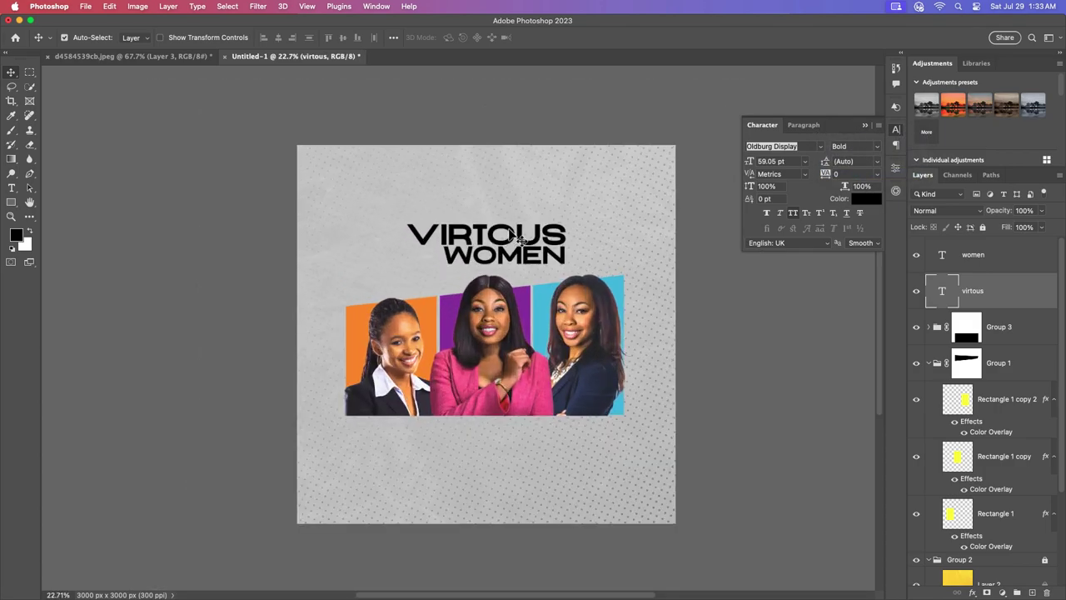
# Replace the duplicated text with THE and scale it to sit above VIRTOUS
pyautogui.doubleClick(483, 190)
pyautogui.moveTo(504, 254)
pyautogui.mouseDown()
pyautogui.moveTo(504, 190)
pyautogui.moveTo(460, 220)
pyautogui.mouseUp()
pyautogui.write('THE')
pyautogui.click(578, 37)
pyautogui.hotkey('ctrl', 't')
pyautogui.click(607, 37)
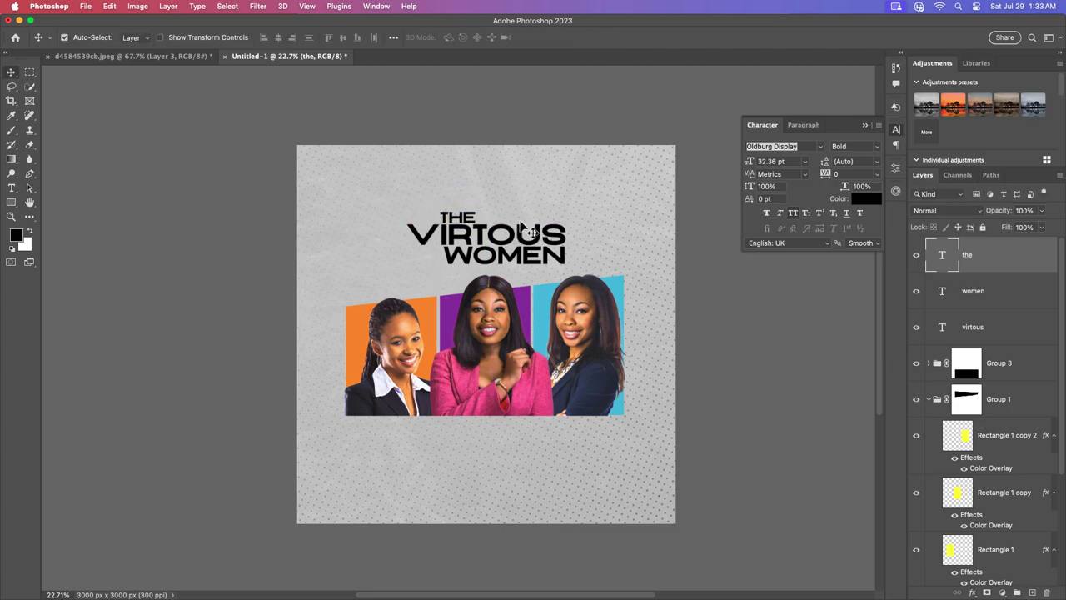
pyautogui.scroll(3, 525, 234)
# Stretch VIRTOUS wider toward the left and nudge THE slightly left
pyautogui.click(11, 202)
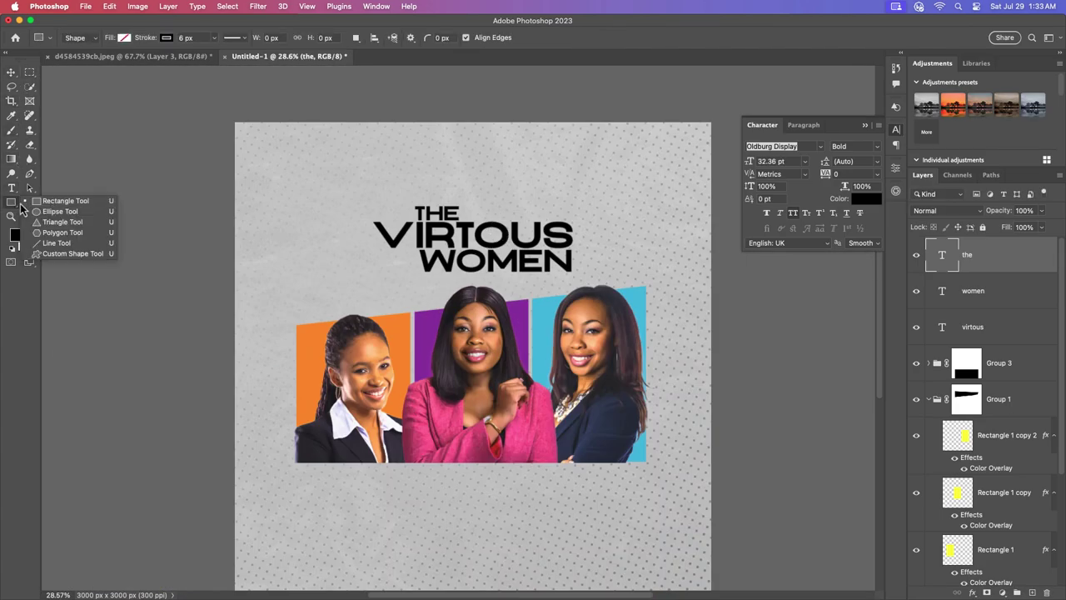
pyautogui.click(58, 201)
pyautogui.press('v')
pyautogui.click(481, 250)
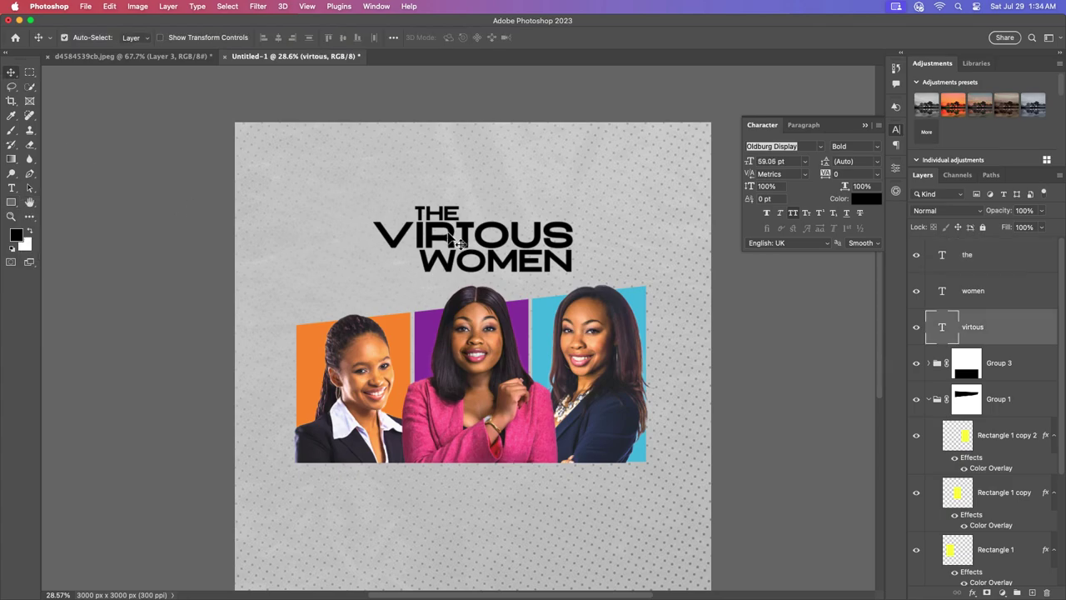
pyautogui.hotkey('ctrl', 't')
pyautogui.moveTo(364, 239); pyautogui.dragTo(347, 239)
pyautogui.press('Return')
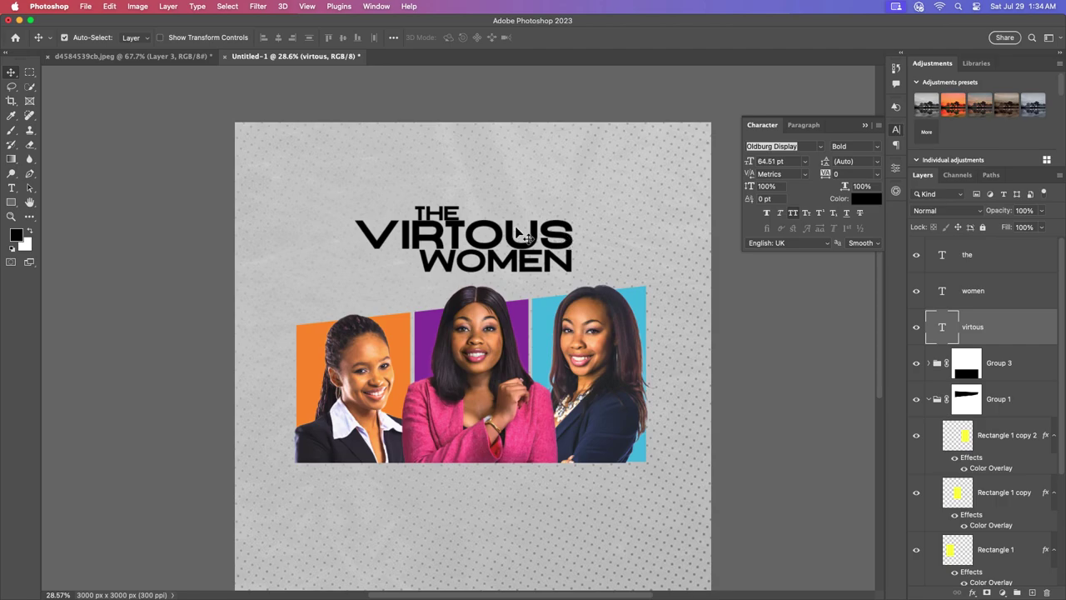
pyautogui.click(450, 213)
pyautogui.moveTo(452, 214); pyautogui.dragTo(448, 215)
pyautogui.scroll(-2, 576, 233)
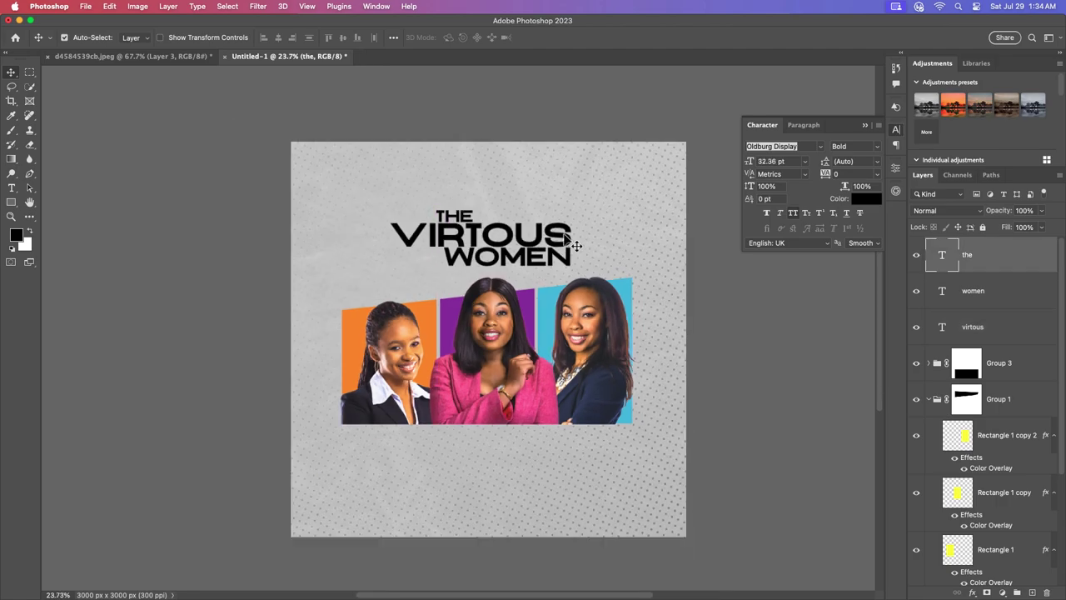
pyautogui.scroll(2, 577, 249)
# Draw a 6 px black outline rectangle around the title and rasterize it
pyautogui.click(12, 206)
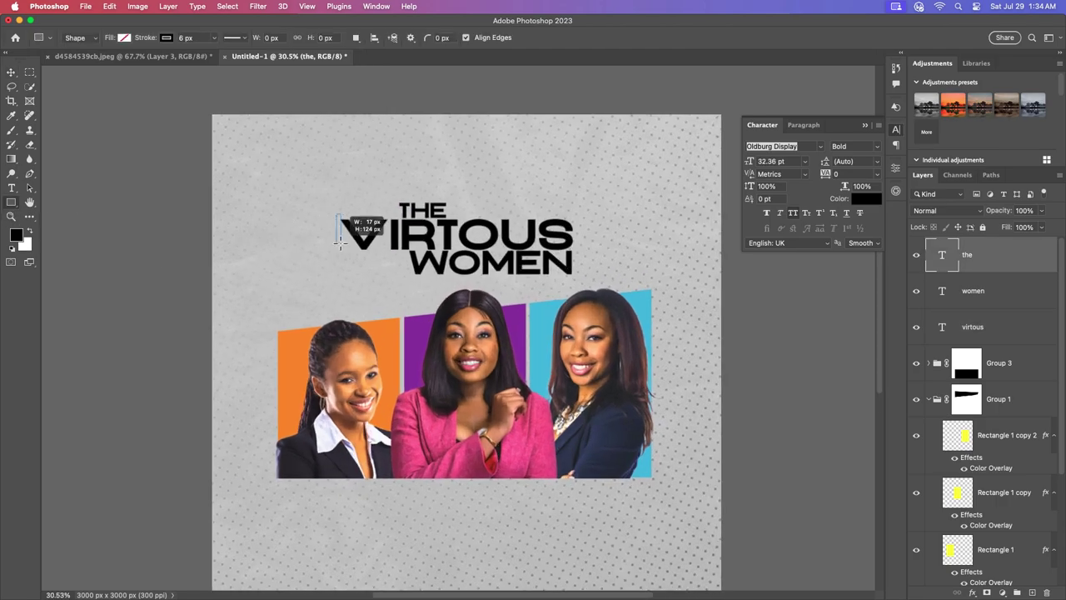
pyautogui.moveTo(339, 242); pyautogui.dragTo(580, 278)
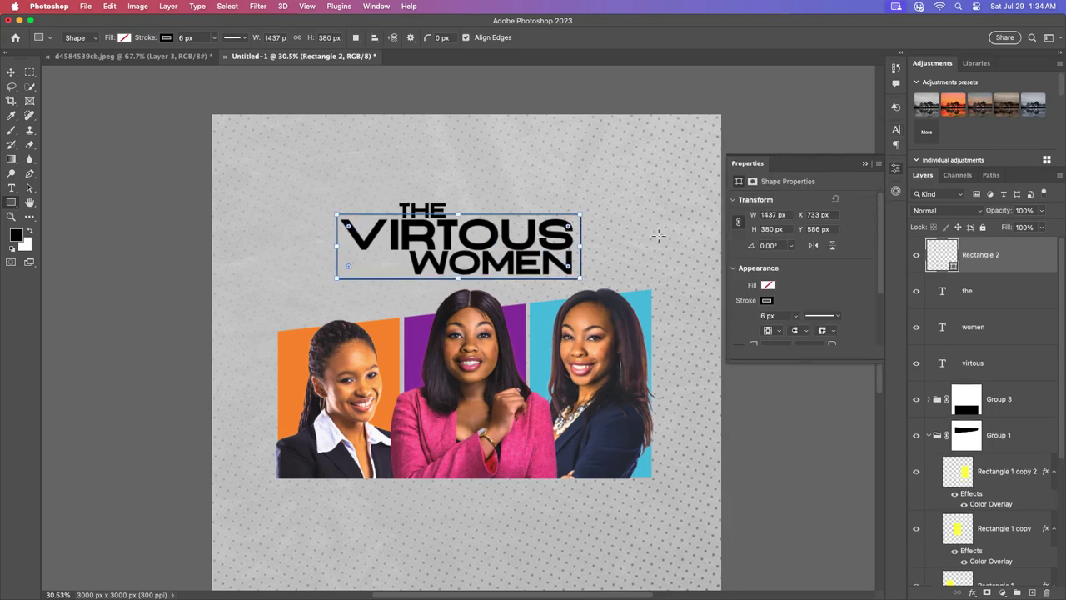
pyautogui.press('v')
pyautogui.scroll(-1, 500, 242)
pyautogui.scroll(-1, 503, 243)
pyautogui.scroll(1, 433, 243)
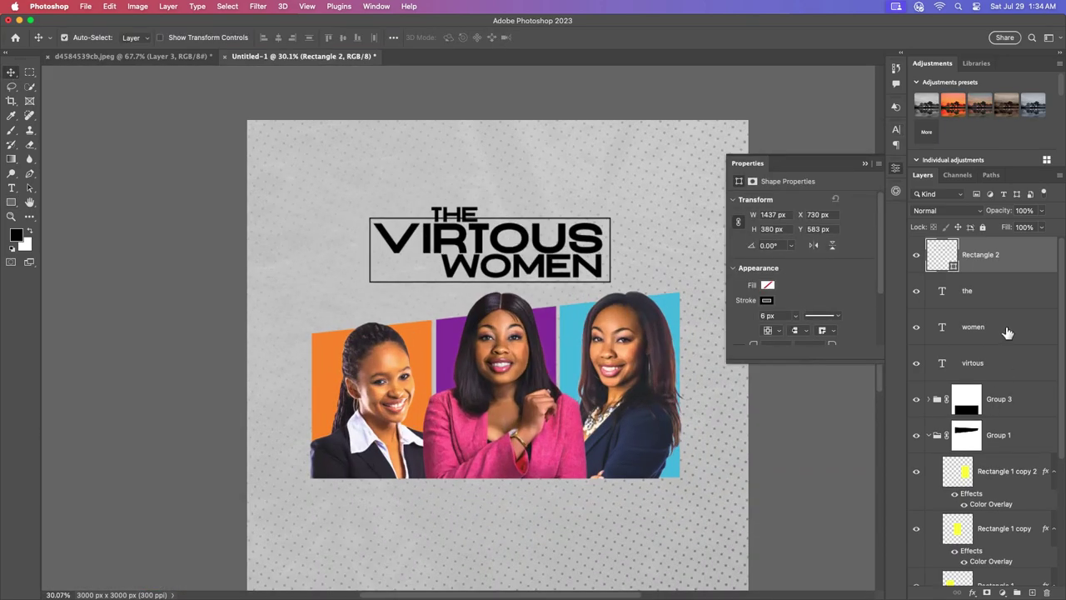
pyautogui.rightClick(1018, 267)
pyautogui.click(917, 236)
pyautogui.scroll(3, 493, 226)
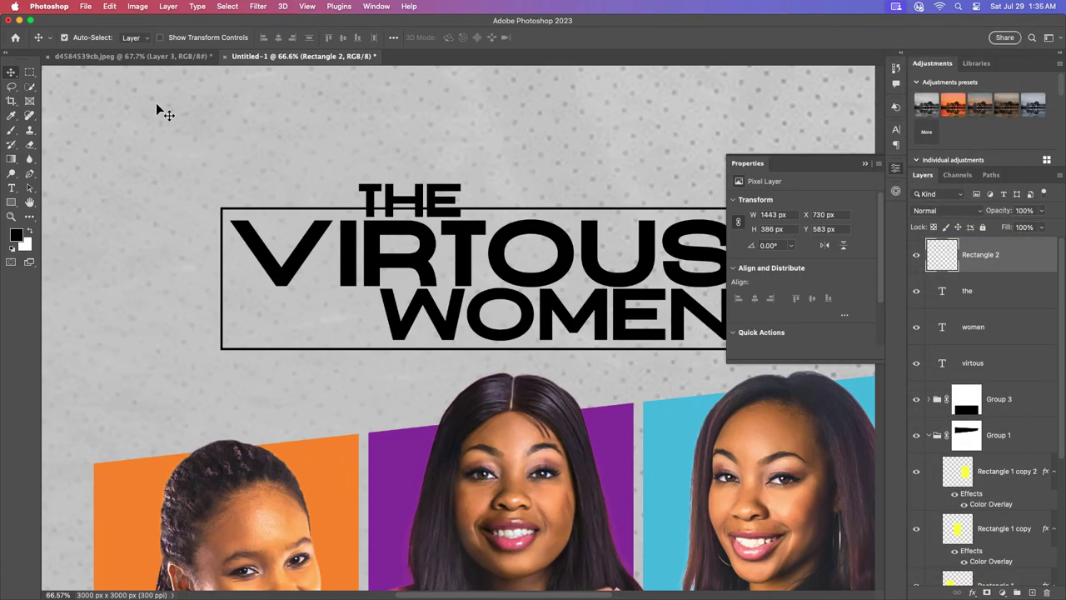
# Cut a gap in the title frame border behind THE with a marquee and Clear
pyautogui.press('m')
pyautogui.moveTo(418, 209); pyautogui.dragTo(479, 212)
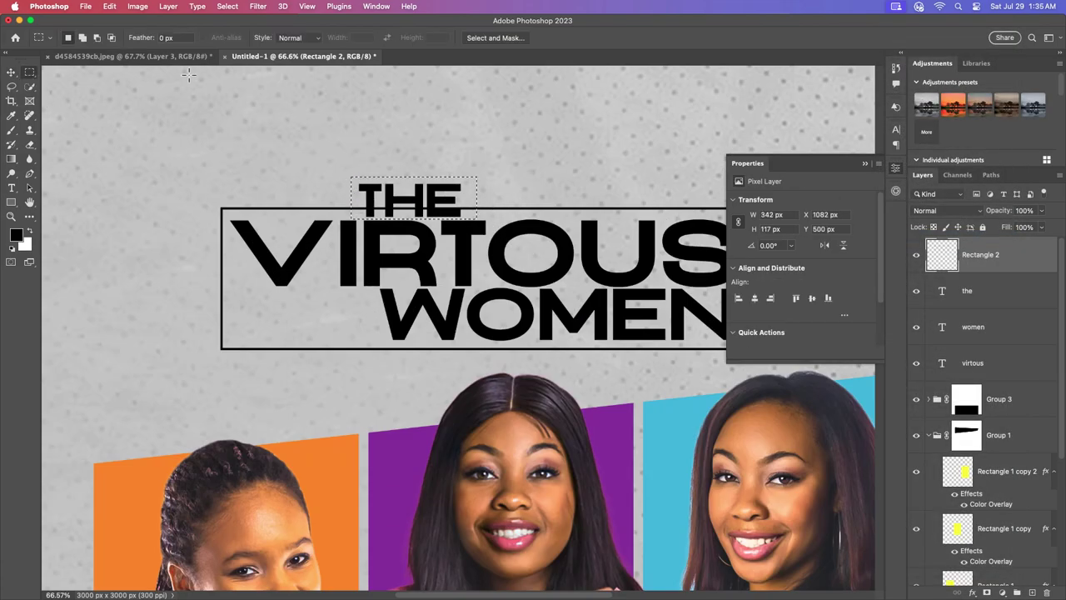
pyautogui.click(109, 6)
pyautogui.click(143, 105)
pyautogui.scroll(-3, 564, 227)
pyautogui.scroll(-1, 581, 217)
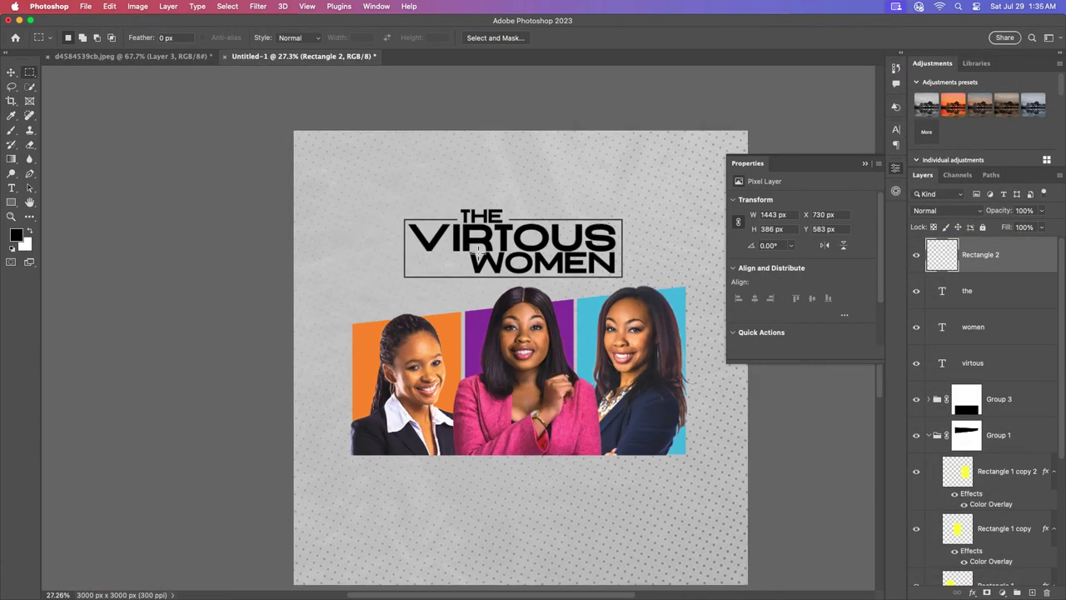
pyautogui.scroll(1, 385, 228)
# Clear sections of the frame's left and right edges
pyautogui.moveTo(407, 268); pyautogui.dragTo(408, 269)
pyautogui.click(109, 5)
pyautogui.click(143, 104)
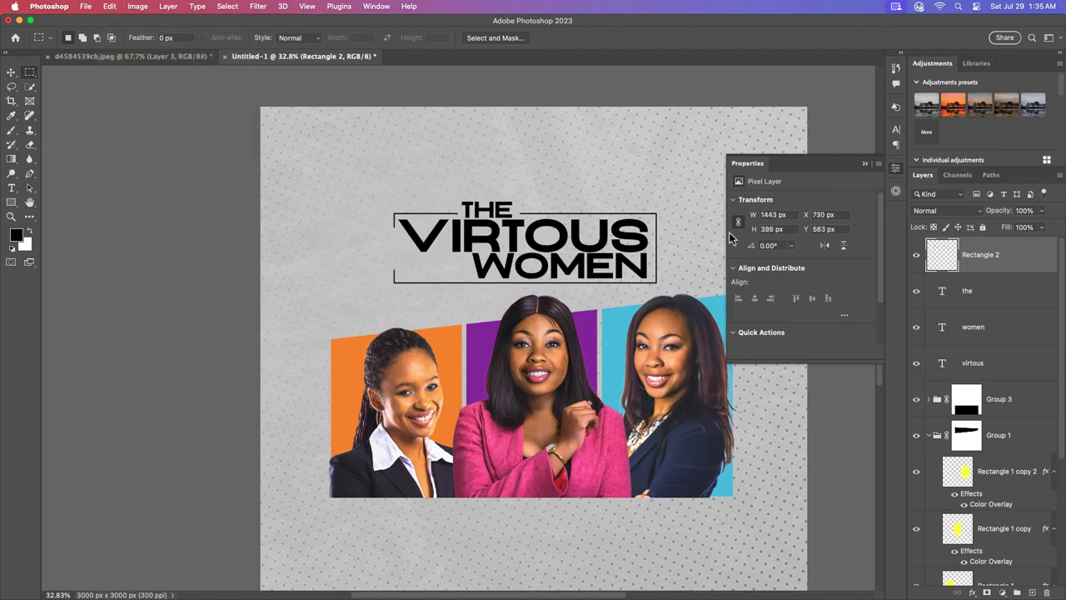
pyautogui.moveTo(652, 234); pyautogui.dragTo(665, 287)
pyautogui.click(109, 6)
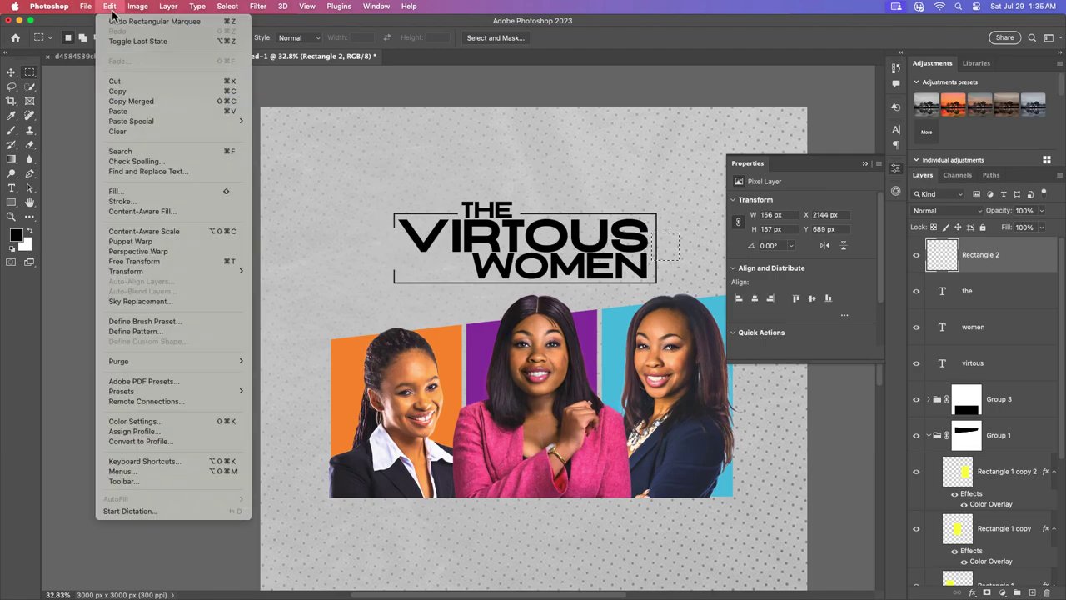
pyautogui.click(143, 105)
pyautogui.scroll(-2, 655, 270)
pyautogui.scroll(-1, 657, 270)
pyautogui.scroll(-1, 695, 262)
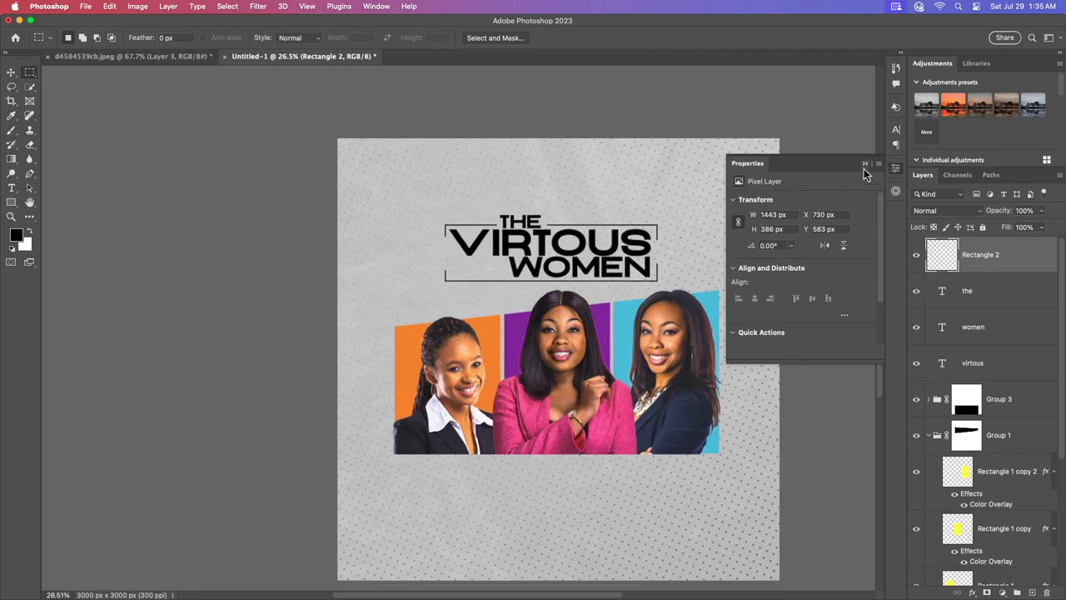
# Move the three coloured panel layers of the women's photo block lower on the poster
pyautogui.click(865, 164)
pyautogui.scroll(-2, 625, 205)
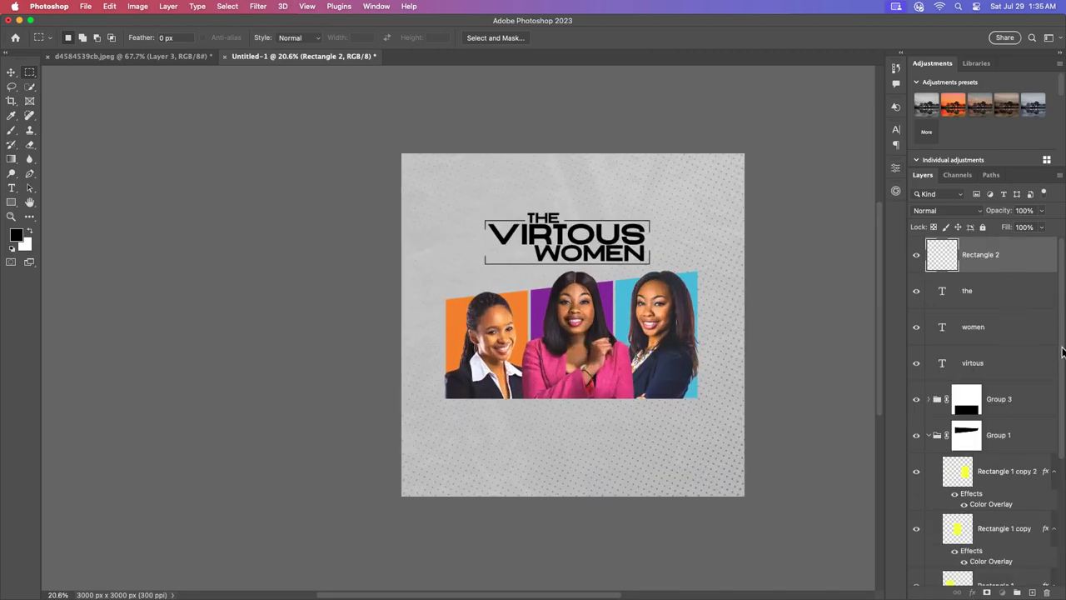
pyautogui.scroll(-3, 1061, 352)
pyautogui.keyDown('shift'); pyautogui.click(1018, 409); pyautogui.keyUp('shift')
pyautogui.hotkey('ctrl', 't')
pyautogui.moveTo(577, 322)
pyautogui.mouseDown()
pyautogui.moveTo(572, 333)
pyautogui.moveTo(606, 379)
pyautogui.mouseUp()
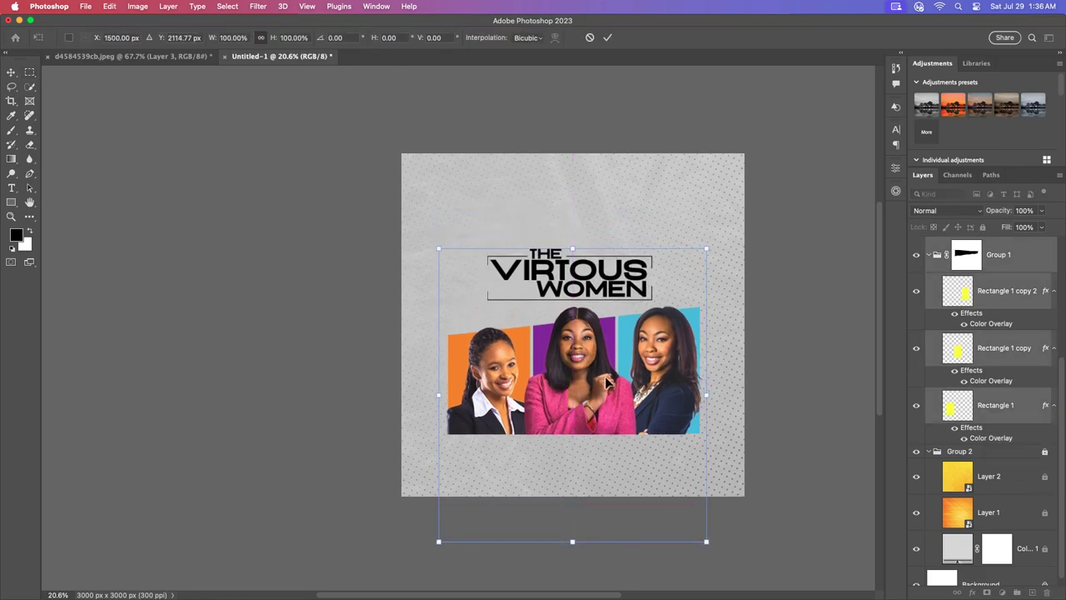
pyautogui.click(607, 37)
# Select the rectangle frame and title text layers and narrow the title block from the right
pyautogui.scroll(2, 589, 277)
pyautogui.scroll(3, 981, 350)
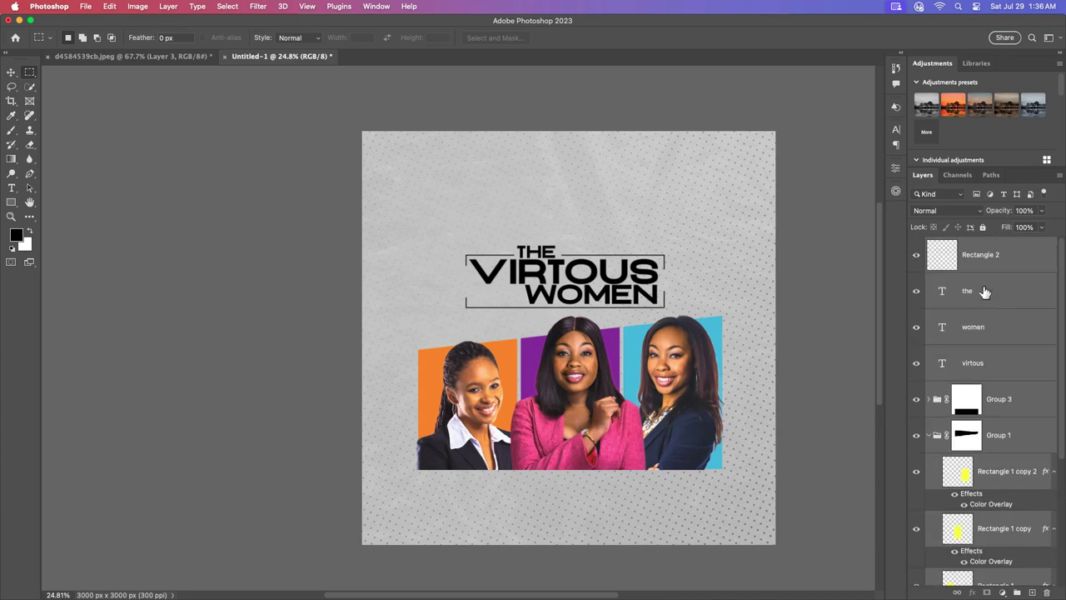
pyautogui.click(991, 363)
pyautogui.keyDown('shift'); pyautogui.click(1003, 265); pyautogui.keyUp('shift')
pyautogui.hotkey('ctrl', 't')
pyautogui.moveTo(664, 277); pyautogui.dragTo(652, 277)
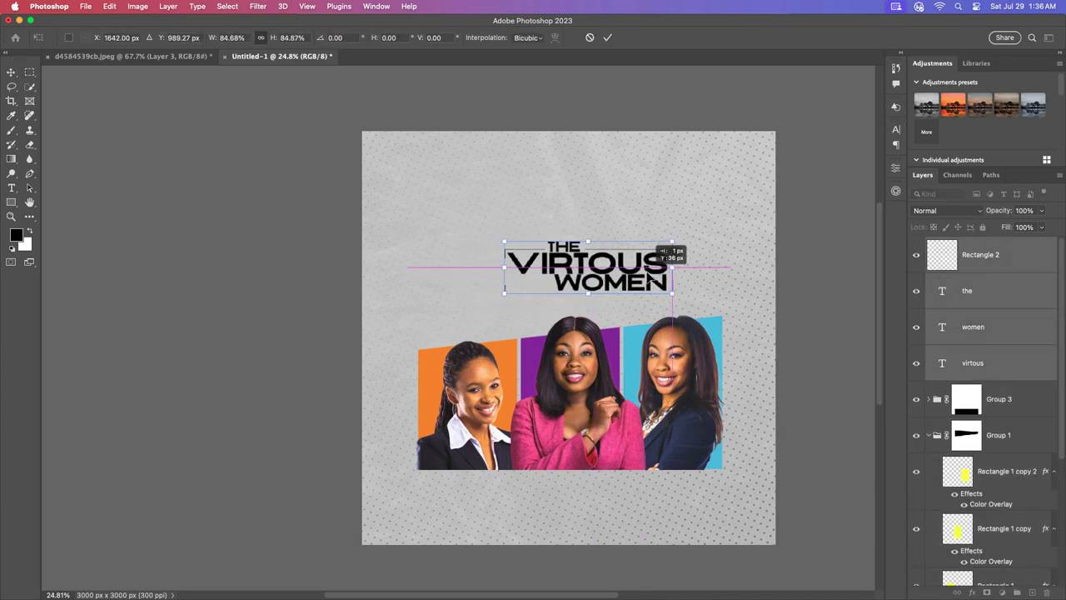
# Add the conference headline text near the poster top and move it toward the top centre
pyautogui.click(607, 37)
pyautogui.press('t')
pyautogui.click(478, 200)
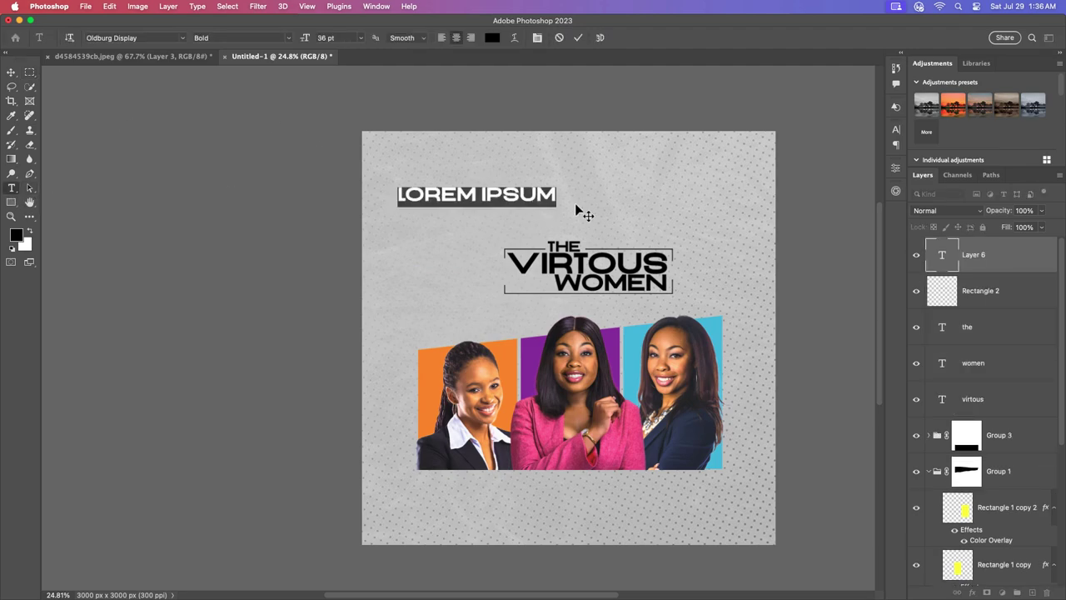
pyautogui.write('WOMN')
pyautogui.write('N ON FIRE')
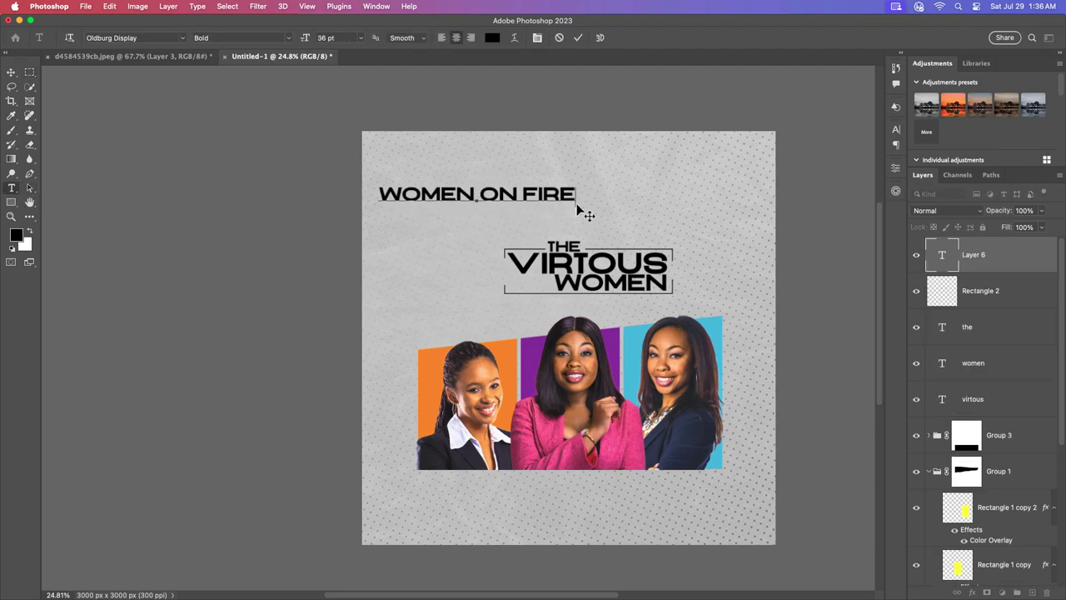
pyautogui.write('FERENCE')
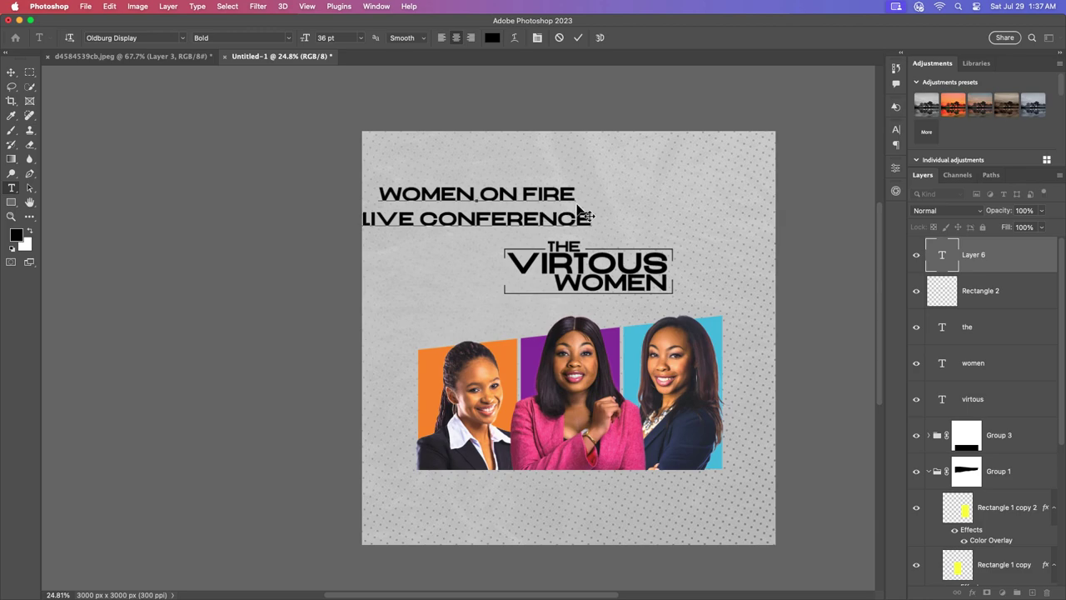
pyautogui.write(' 2023')
pyautogui.press('Escape')
pyautogui.press('v')
pyautogui.moveTo(466, 150); pyautogui.dragTo(546, 135)
# Left-align the two headline lines, place them at the top, and make LIVE CONFERENCE 2023 smaller
pyautogui.click(895, 129)
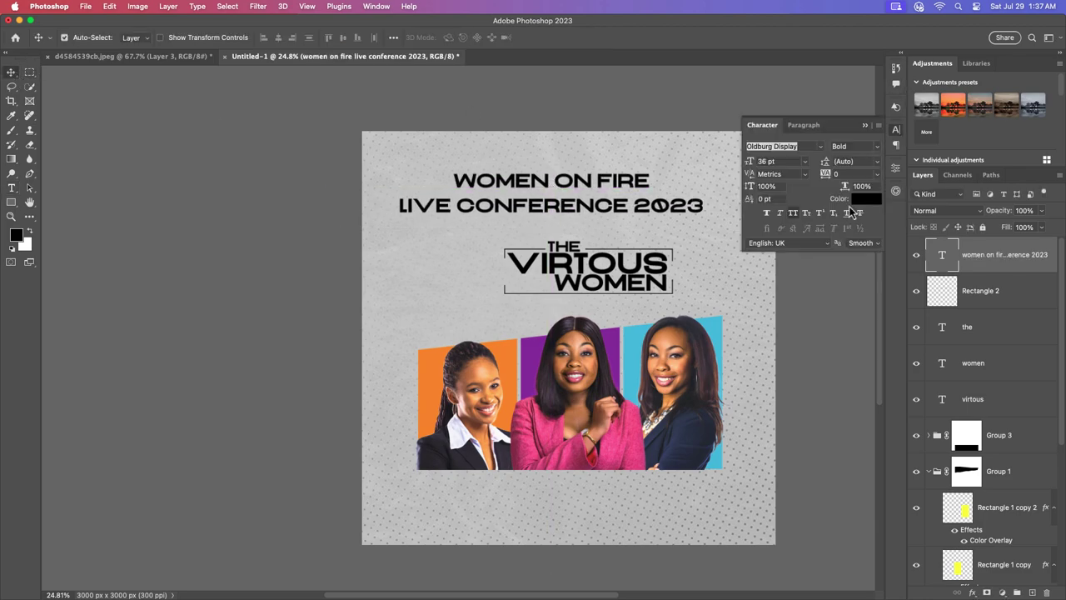
pyautogui.click(803, 125)
pyautogui.click(767, 145)
pyautogui.moveTo(675, 219); pyautogui.dragTo(572, 221)
pyautogui.doubleClick(572, 215)
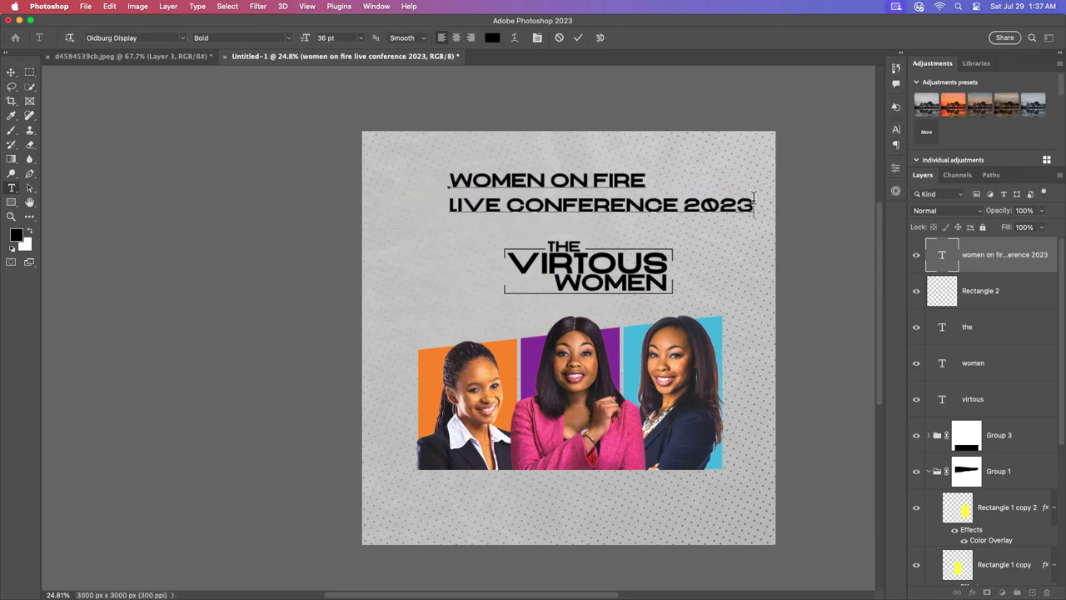
pyautogui.moveTo(754, 205); pyautogui.dragTo(420, 200)
pyautogui.click(895, 129)
pyautogui.scroll(-8, 787, 161)
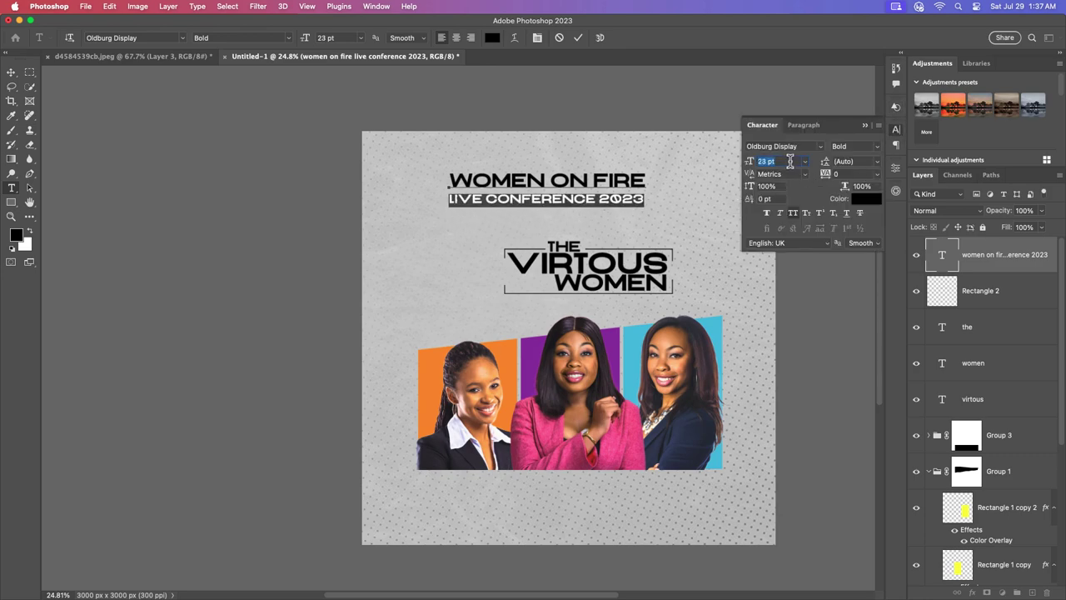
pyautogui.scroll(-5, 787, 162)
pyautogui.click(578, 37)
# Tighten the headline's line spacing, use Medium weight, and shrink it to about two-thirds
pyautogui.click(876, 160)
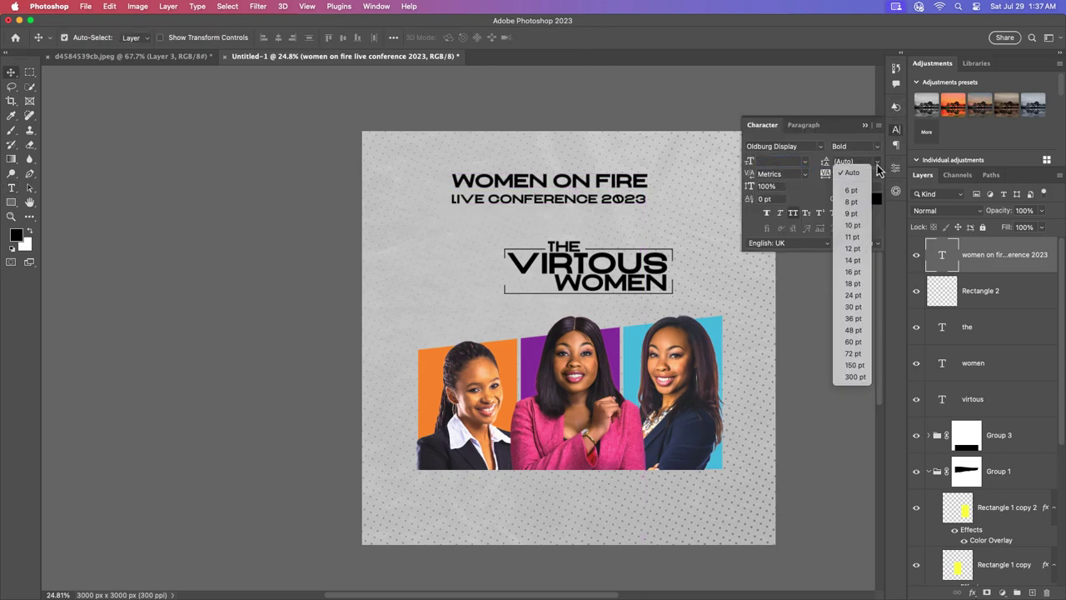
pyautogui.click(849, 275)
pyautogui.click(866, 146)
pyautogui.click(873, 172)
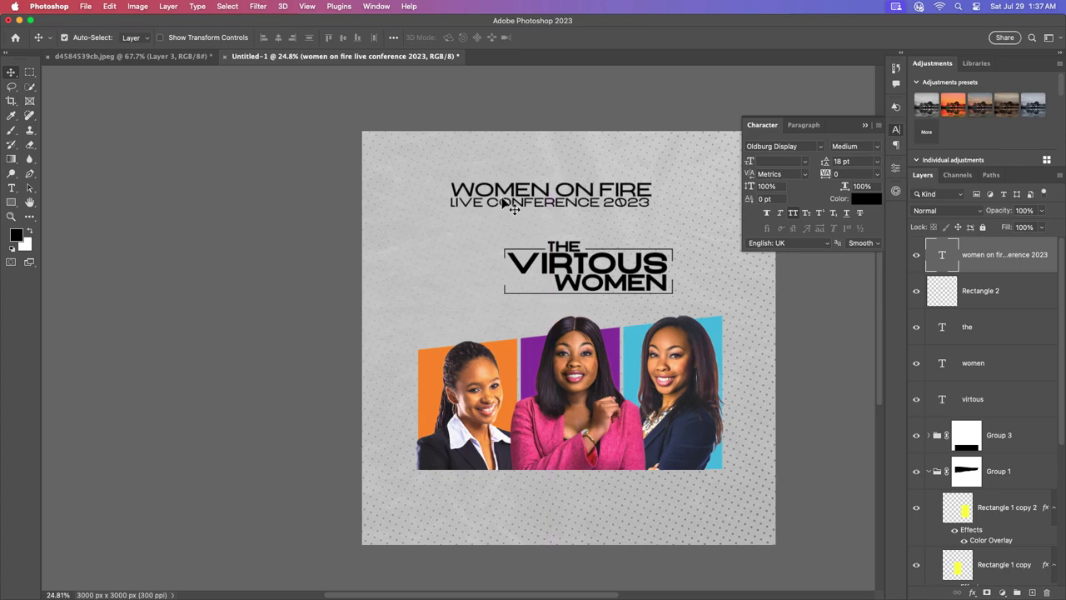
pyautogui.click(803, 125)
pyautogui.press('cmd+t')
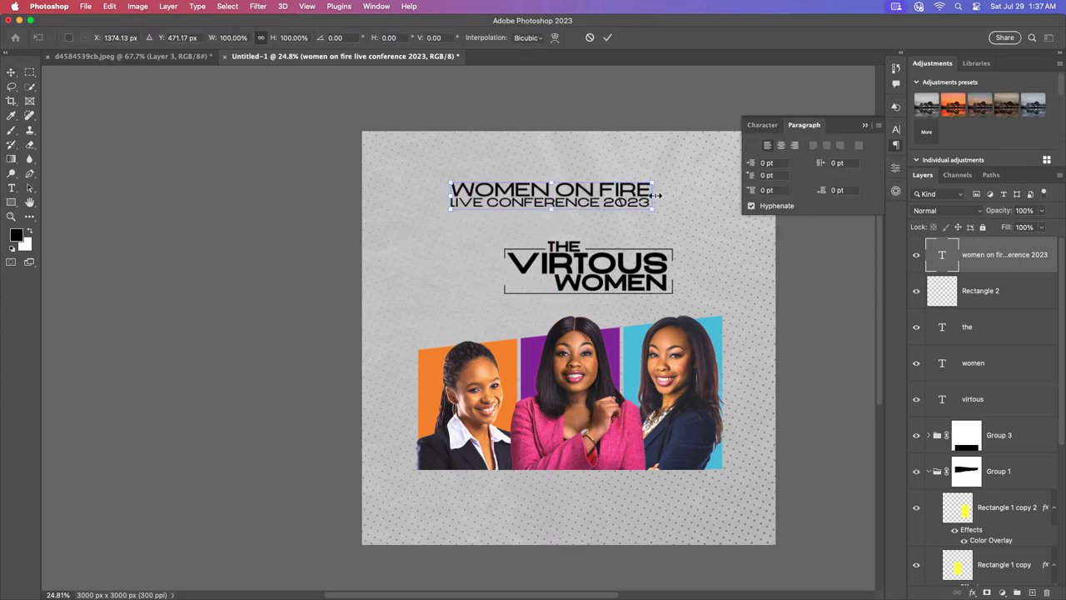
pyautogui.moveTo(651, 182); pyautogui.dragTo(633, 188)
pyautogui.click(607, 37)
# Widen the headline letter spacing to 200 and centre it above the title
pyautogui.click(762, 125)
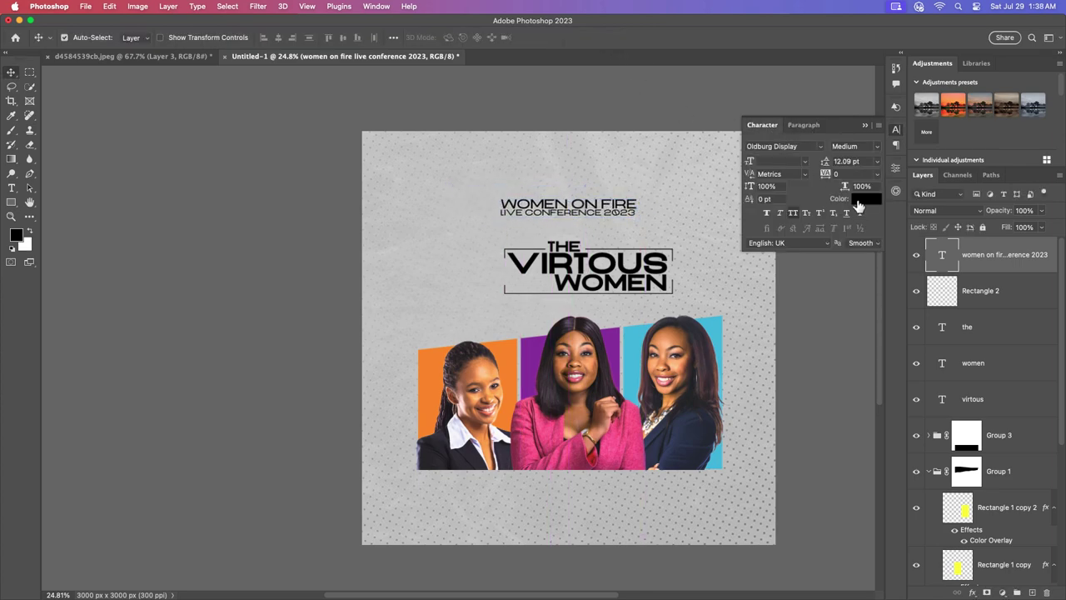
pyautogui.click(876, 174)
pyautogui.click(850, 338)
pyautogui.click(876, 174)
pyautogui.click(850, 349)
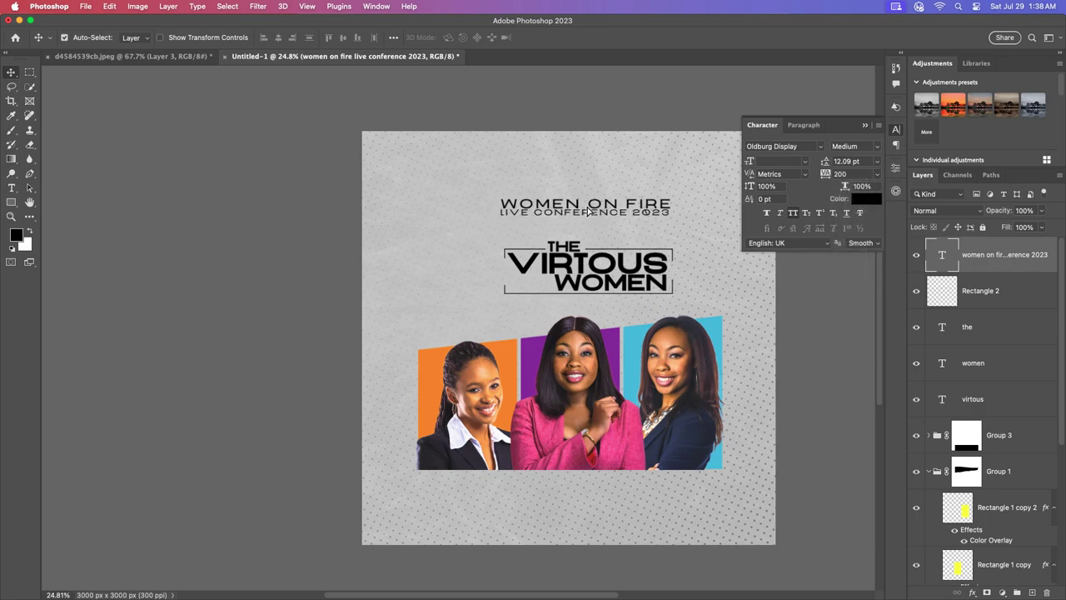
pyautogui.moveTo(593, 214); pyautogui.dragTo(556, 214)
pyautogui.scroll(2, 588, 228)
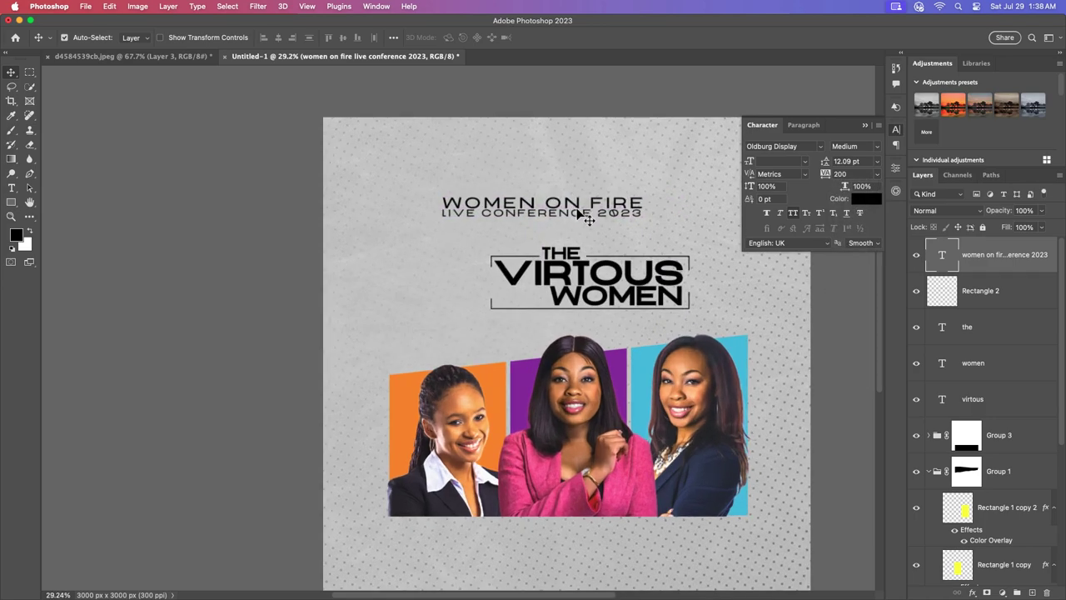
# Set the whole heading to Oldburg Display SemiBold and close the Character panel
pyautogui.doubleClick(583, 214)
pyautogui.click(876, 146)
pyautogui.click(850, 169)
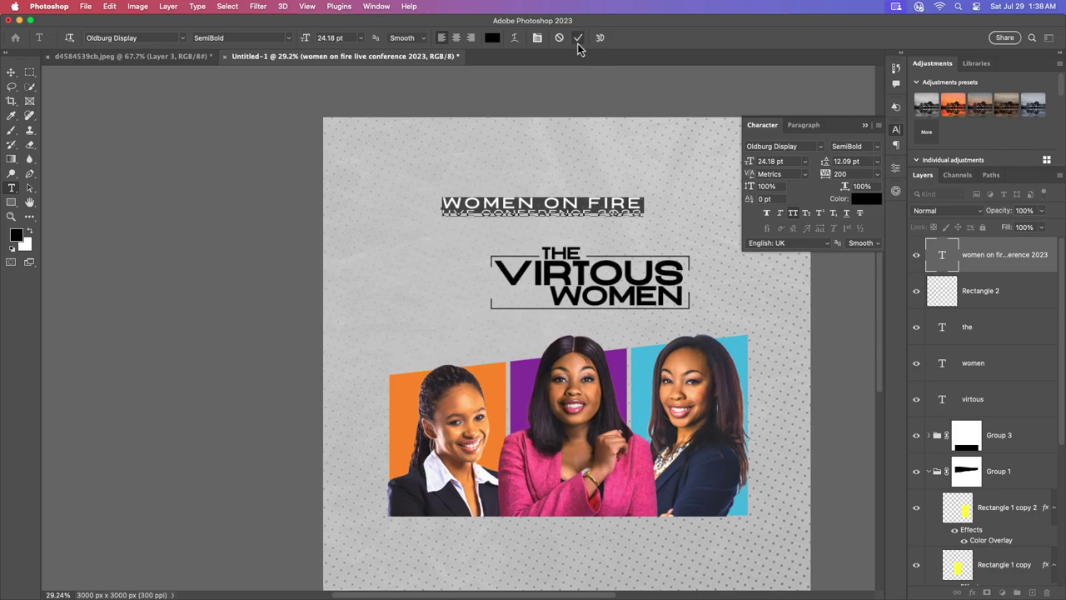
pyautogui.click(578, 38)
pyautogui.press('v')
pyautogui.scroll(-1, 571, 205)
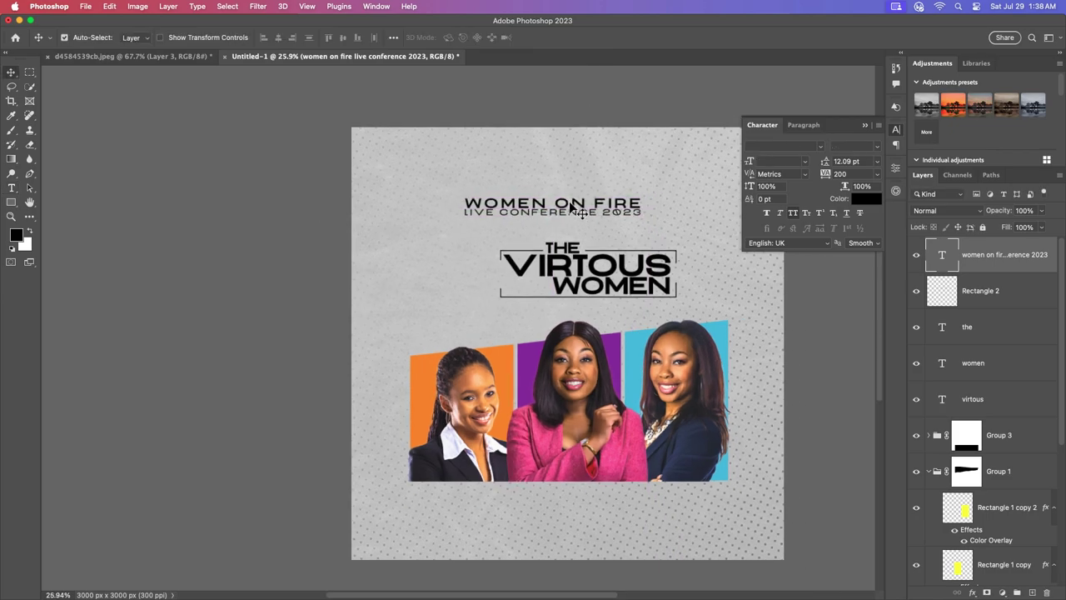
pyautogui.scroll(-1, 571, 205)
pyautogui.click(896, 129)
pyautogui.scroll(2, 580, 243)
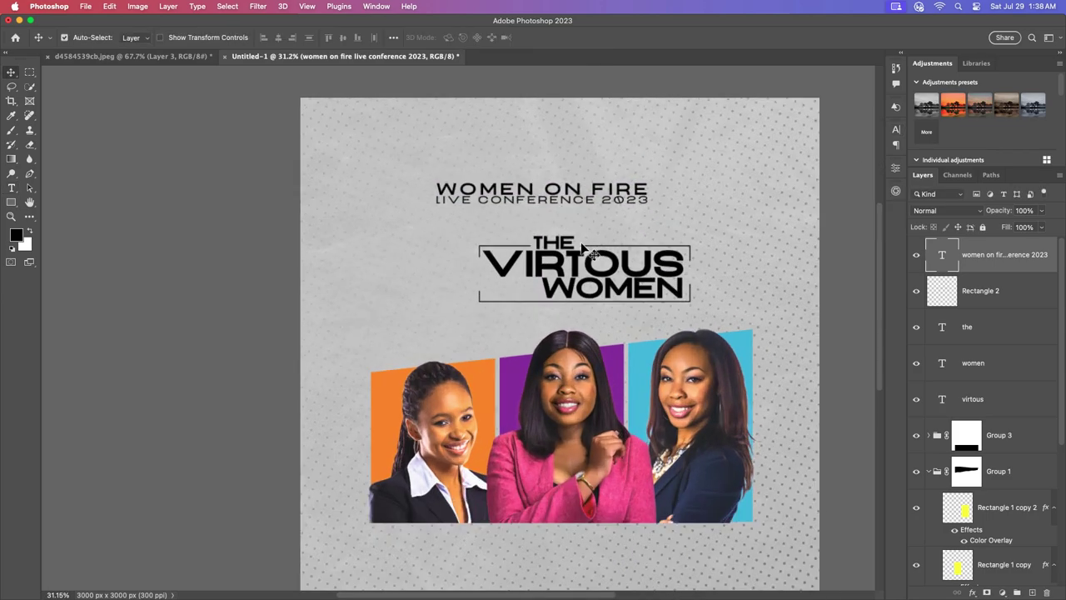
# Draw a small orange bar with no stroke under VIRTOUS beside WOMEN
pyautogui.click(12, 202)
pyautogui.moveTo(488, 291); pyautogui.dragTo(539, 297)
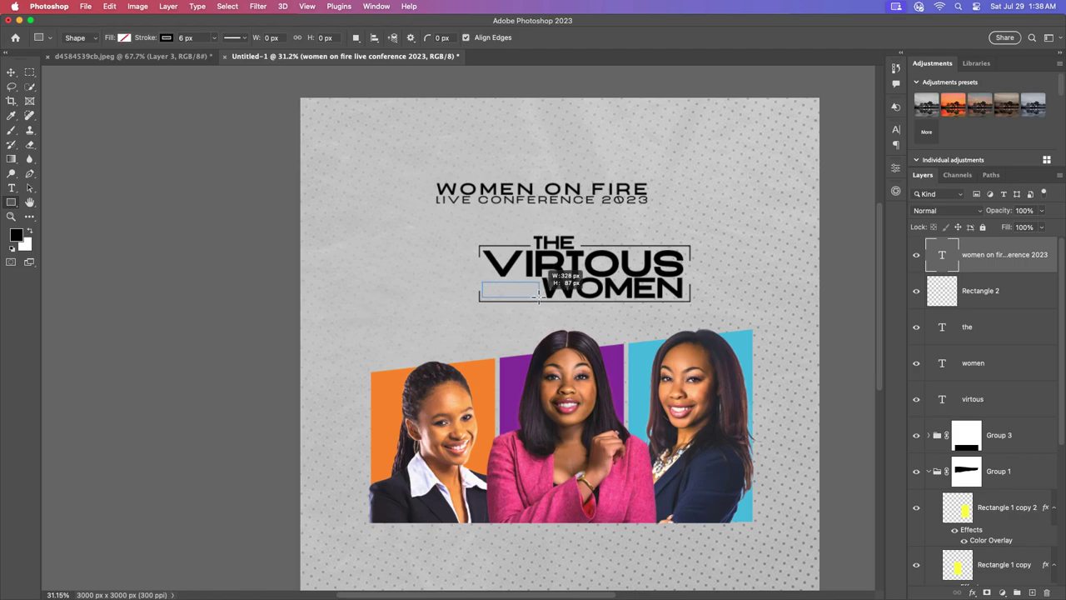
pyautogui.click(766, 300)
pyautogui.click(745, 321)
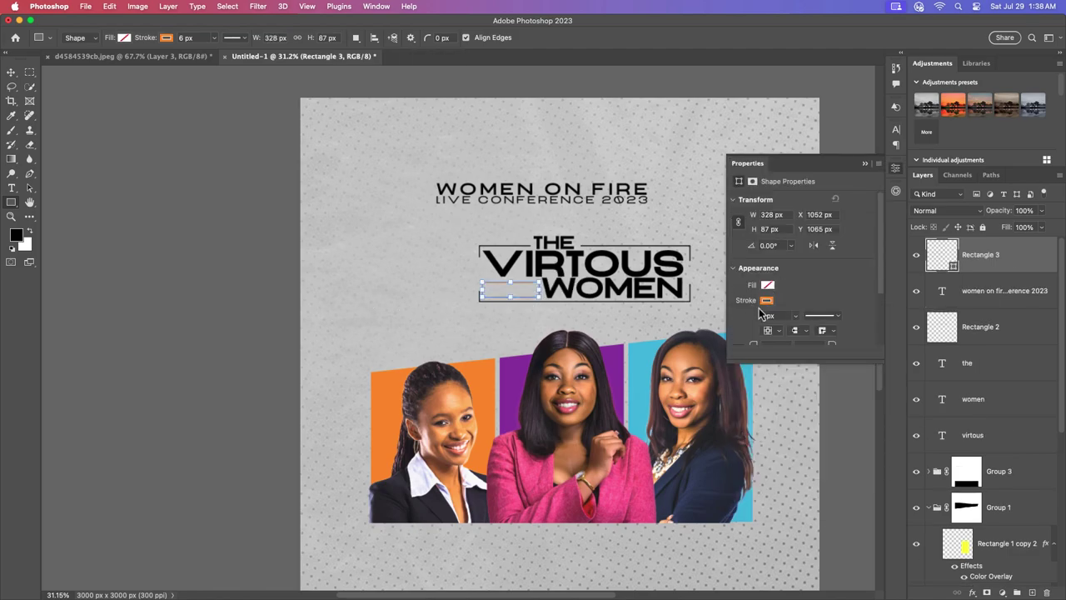
pyautogui.click(768, 285)
pyautogui.click(740, 344)
pyautogui.click(8, 75)
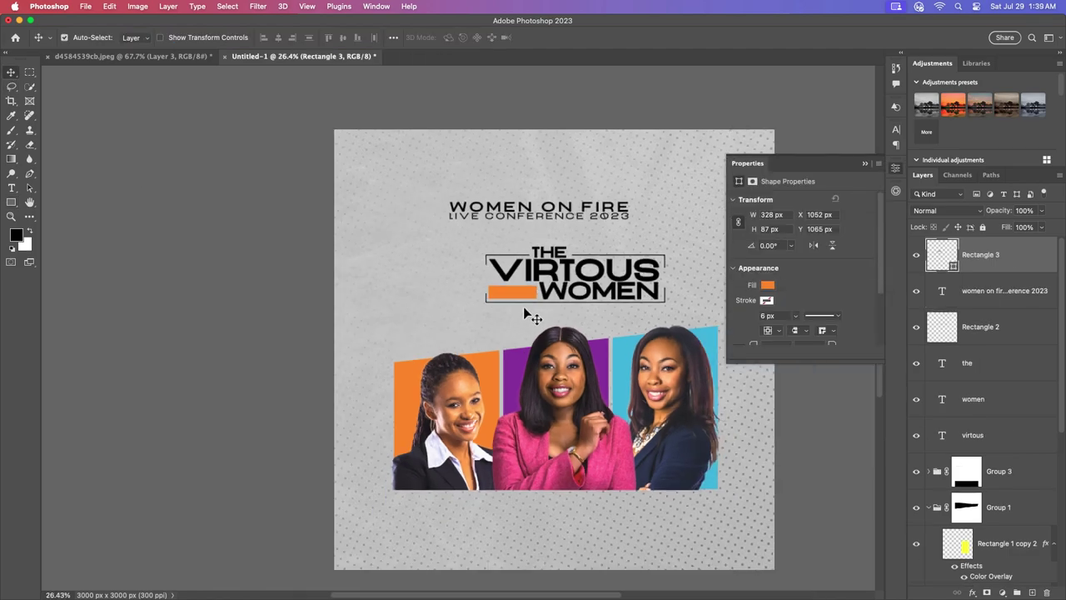
pyautogui.scroll(5, 523, 306)
# Duplicate the THE text below the bar and retype it as THEME:
pyautogui.click(632, 265)
pyautogui.click(520, 246)
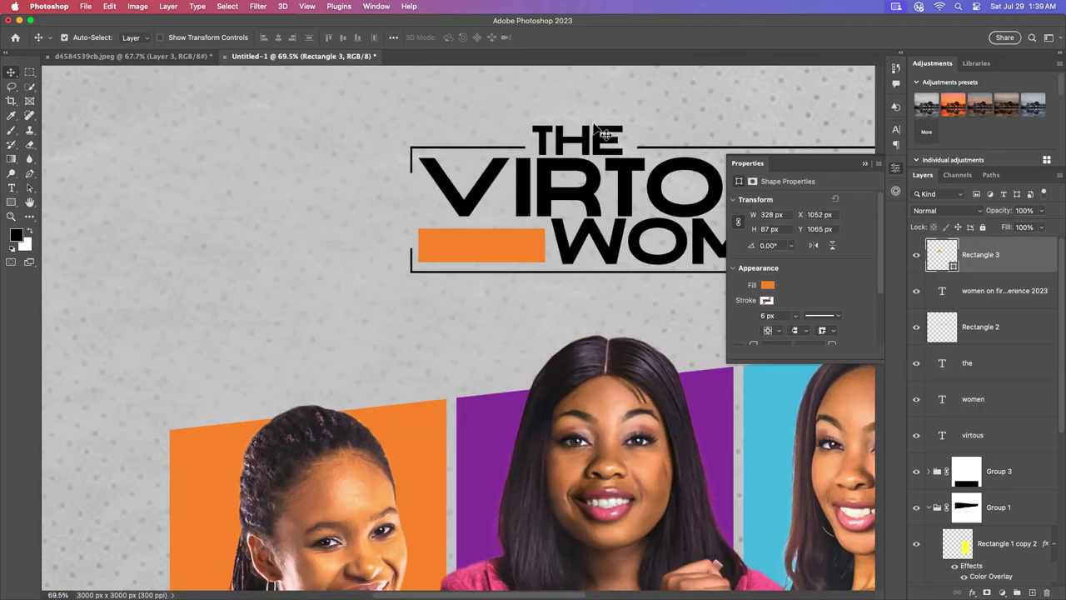
pyautogui.keyDown('alt'); pyautogui.moveTo(606, 133); pyautogui.dragTo(492, 283); pyautogui.keyUp('alt')
pyautogui.doubleClick(464, 293)
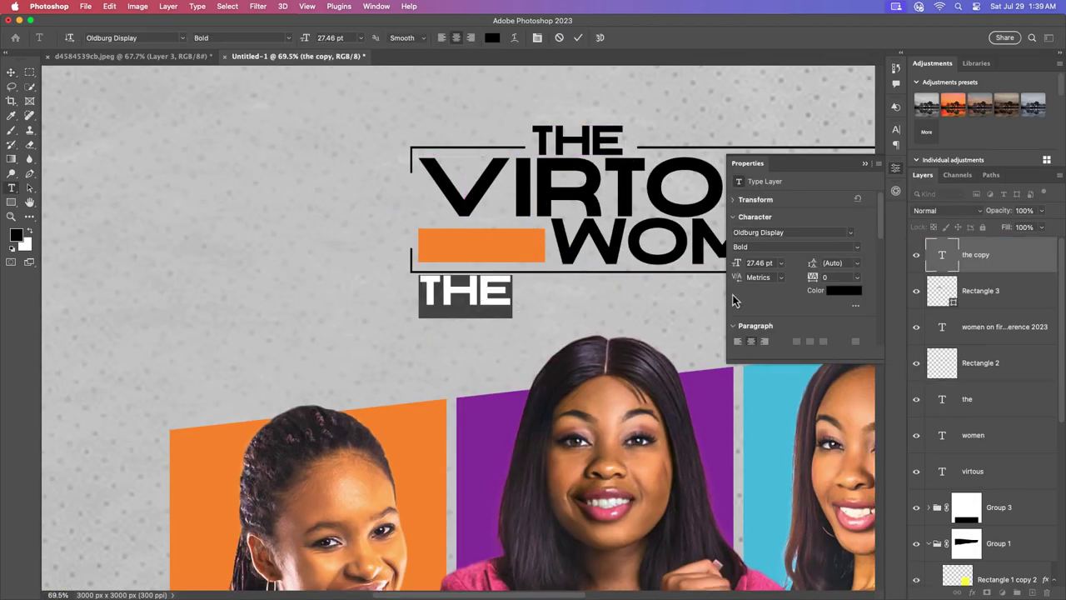
pyautogui.write('theme:')
pyautogui.hotkey('ctrl', 'Return')
pyautogui.press('v')
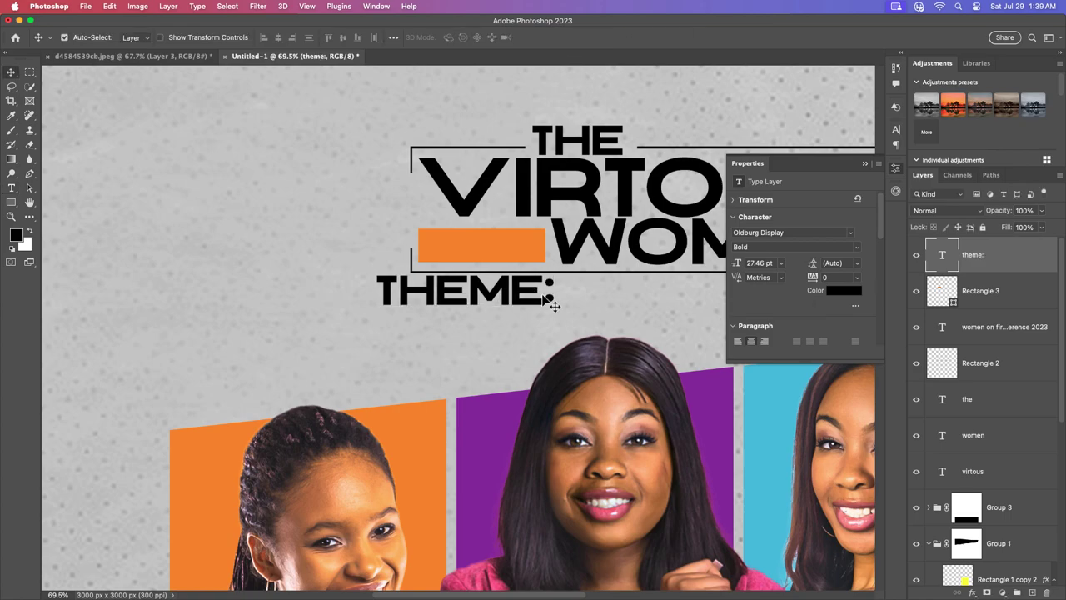
# Shrink the THEME: text and place it on the bar
pyautogui.hotkey('ctrl', 't')
pyautogui.moveTo(552, 306)
pyautogui.mouseDown()
pyautogui.moveTo(470, 293)
pyautogui.moveTo(510, 250)
pyautogui.mouseUp()
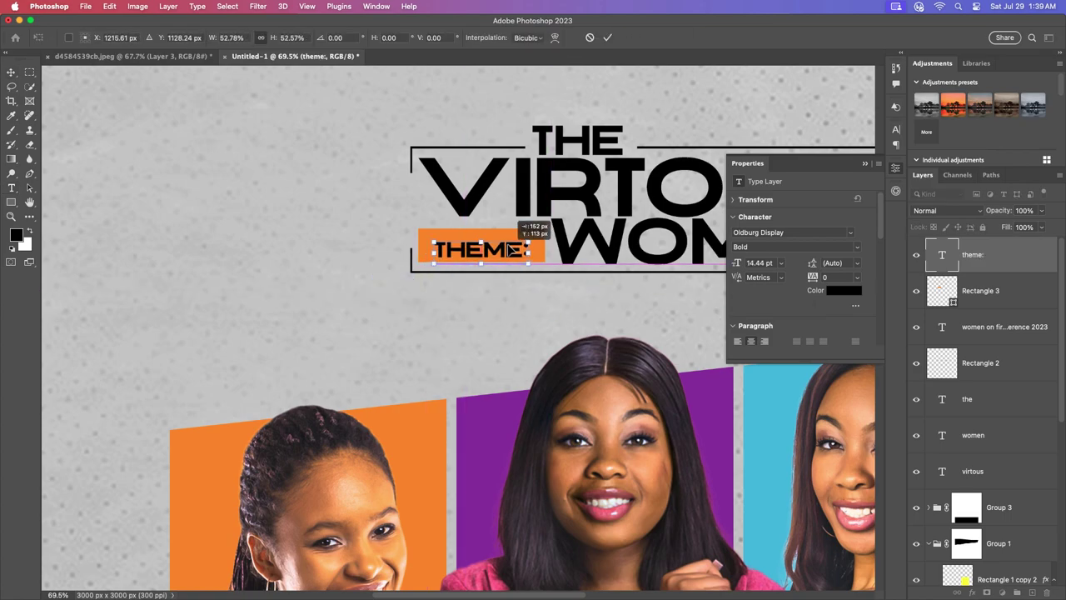
pyautogui.press('Return')
pyautogui.scroll(-3, 504, 285)
pyautogui.scroll(5, 500, 257)
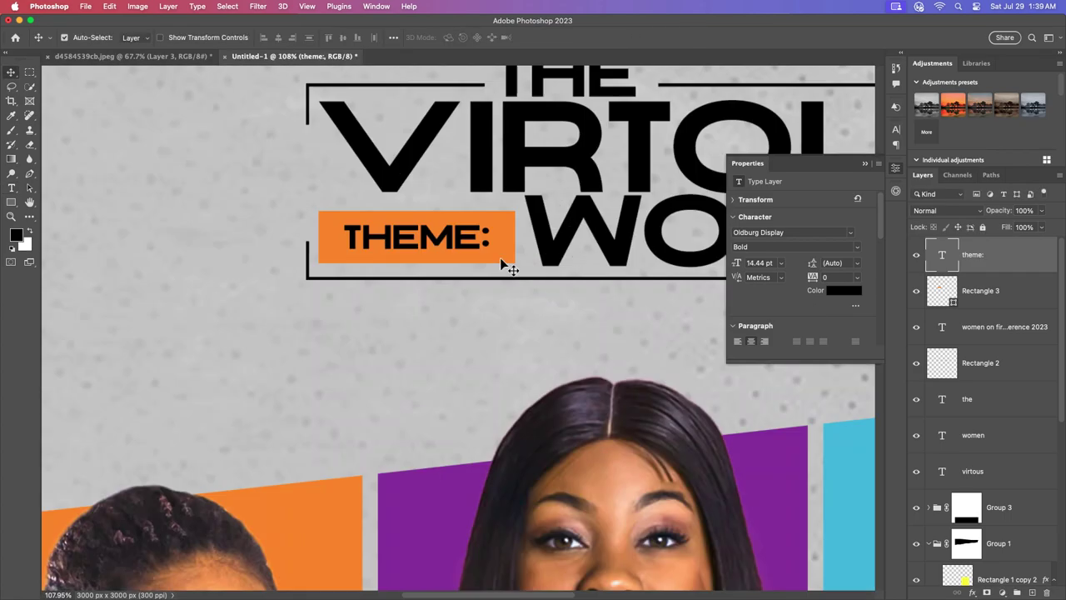
# Recolour the bar's fill to cyan and reselect the THEME: layer
pyautogui.click(954, 301)
pyautogui.doubleClick(955, 301)
pyautogui.press('Return')
pyautogui.scroll(-3, 589, 323)
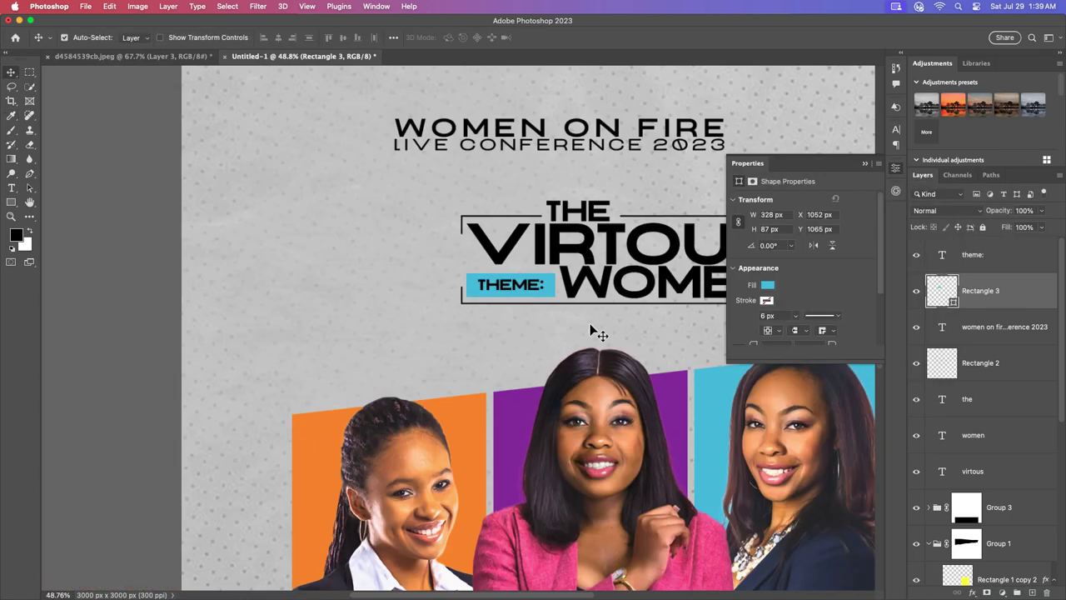
pyautogui.scroll(3, 498, 306)
pyautogui.click(498, 307)
pyautogui.scroll(-3, 466, 318)
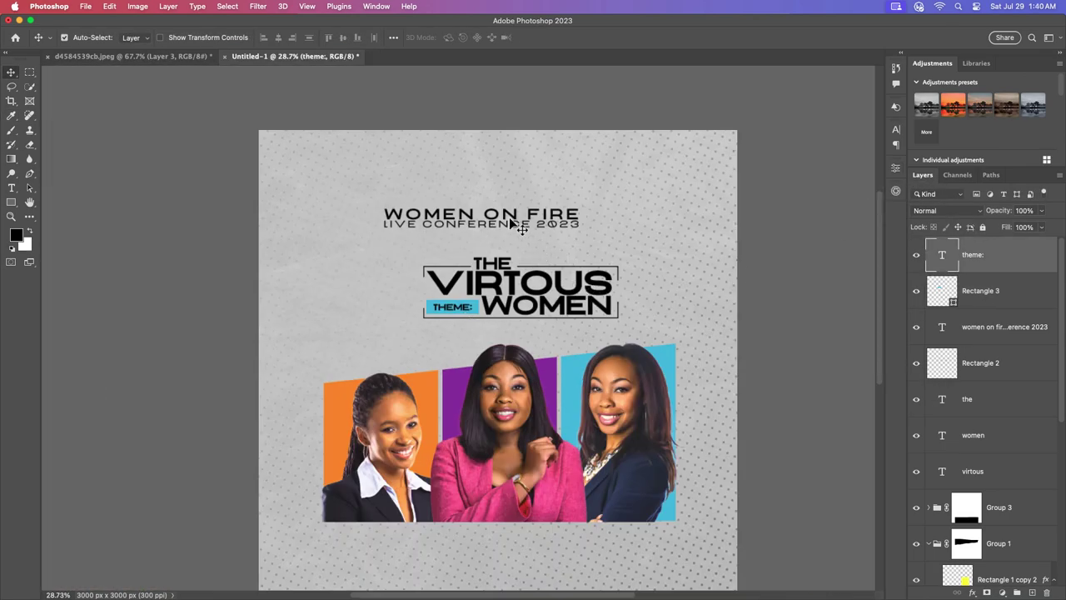
# Move the boxed title block down and left and nudge the WOMEN ON FIRE heading right
pyautogui.click(11, 203)
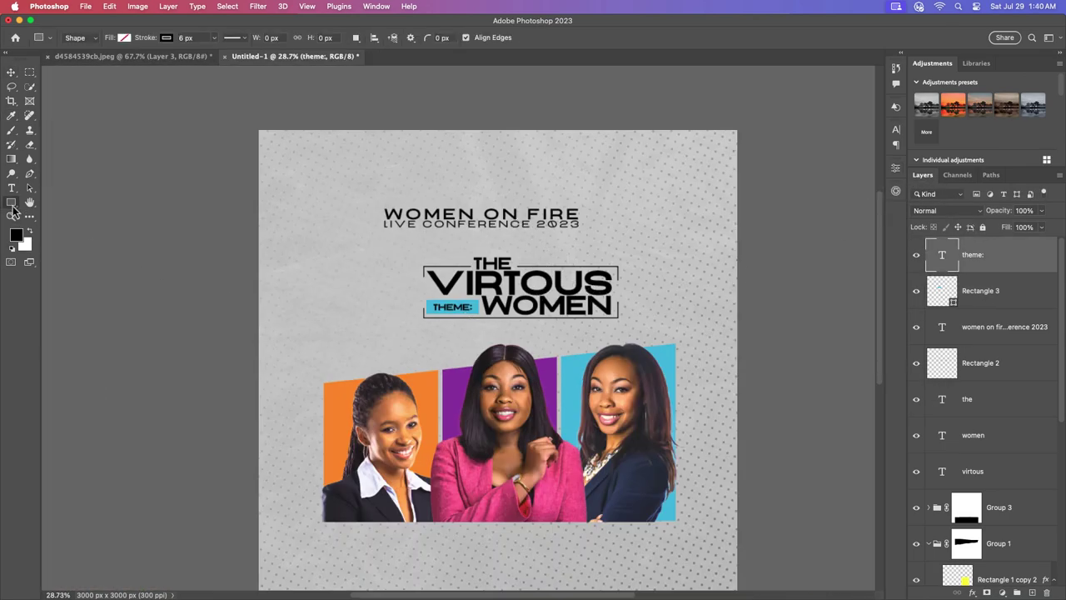
pyautogui.click(11, 72)
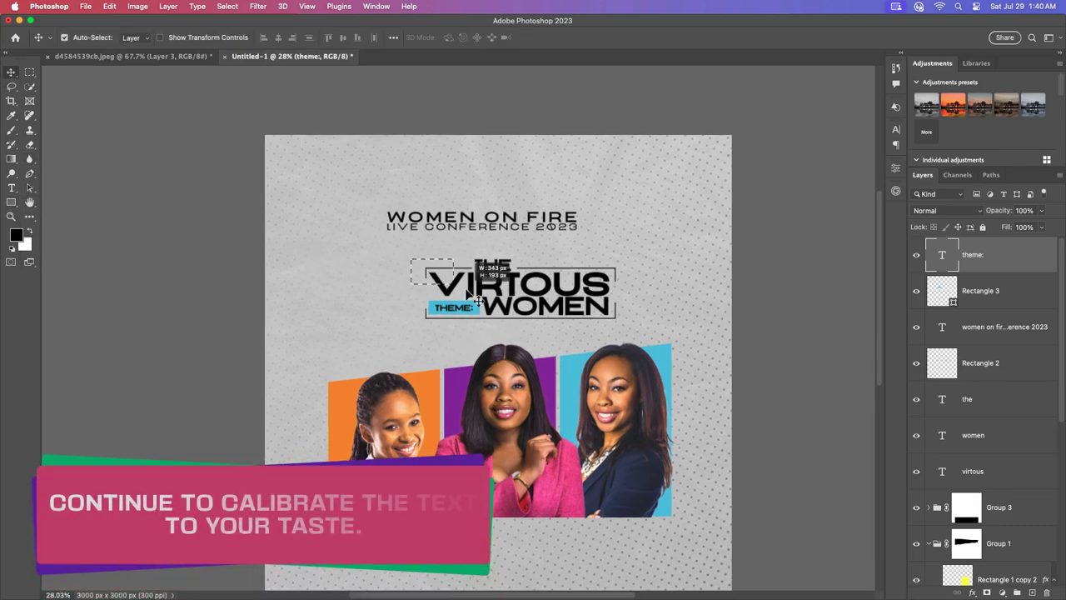
pyautogui.moveTo(578, 282); pyautogui.dragTo(549, 304)
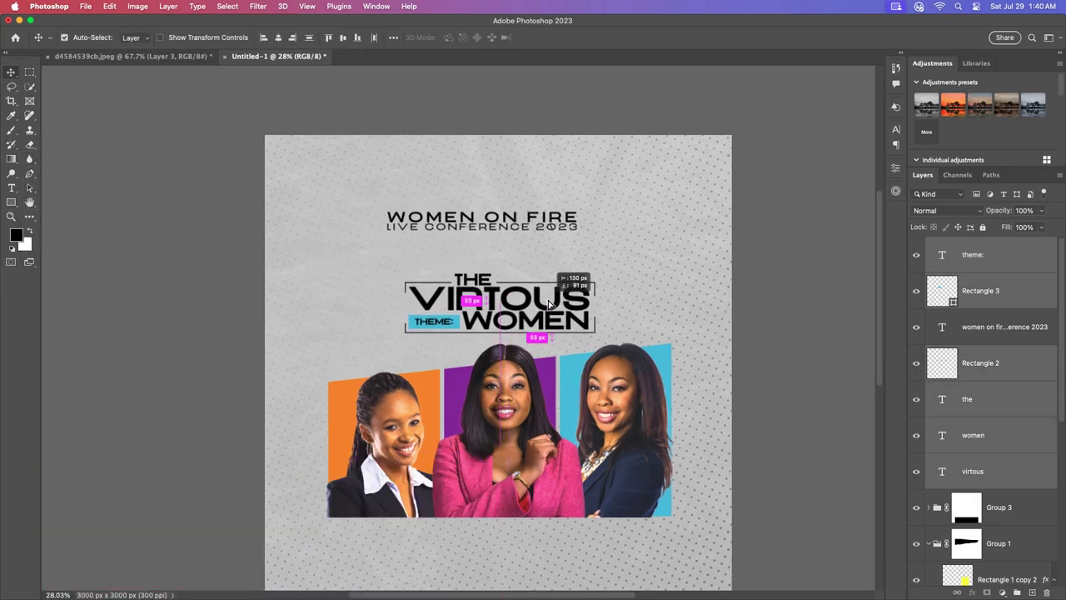
pyautogui.scroll(3, 597, 252)
pyautogui.scroll(-4, 602, 258)
pyautogui.moveTo(529, 219)
pyautogui.mouseDown()
pyautogui.moveTo(540, 214)
pyautogui.moveTo(552, 237)
pyautogui.mouseUp()
# Set the heading's tracking to 0
pyautogui.click(895, 129)
pyautogui.click(875, 173)
pyautogui.click(849, 257)
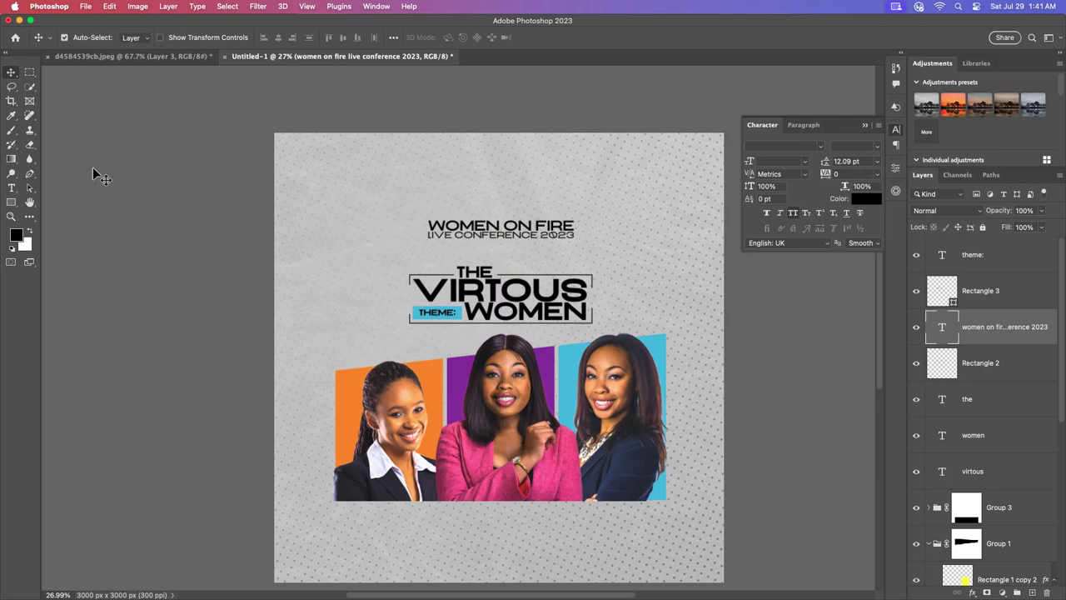
# Draw a rectangle around the WOMEN ON FIRE heading with a 127.5 px corner radius
pyautogui.click(11, 202)
pyautogui.click(50, 208)
pyautogui.moveTo(408, 212); pyautogui.dragTo(584, 249)
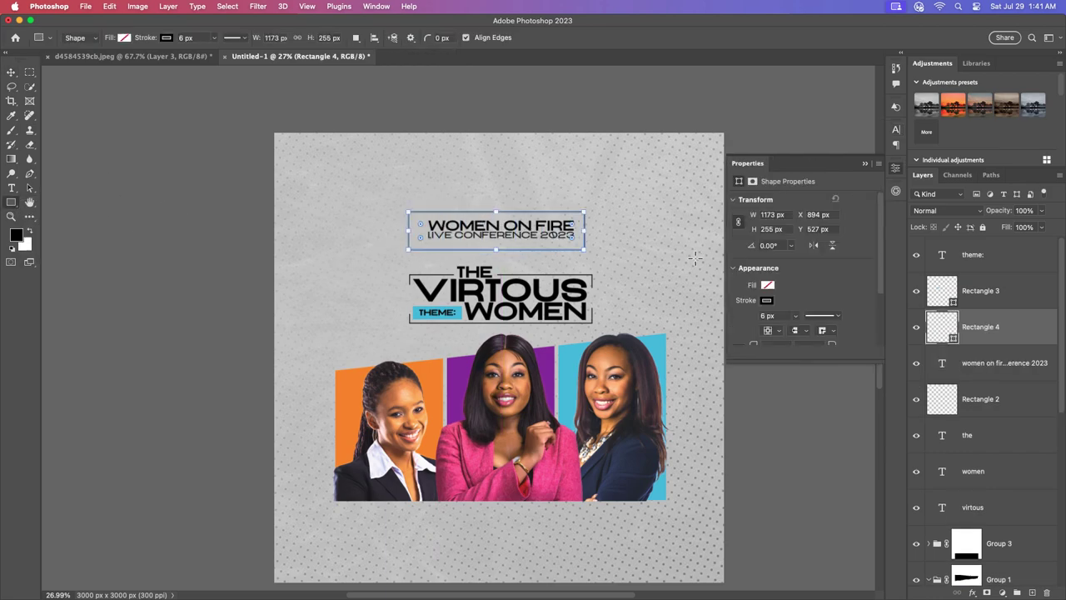
pyautogui.scroll(-2, 816, 312)
pyautogui.press('Return')
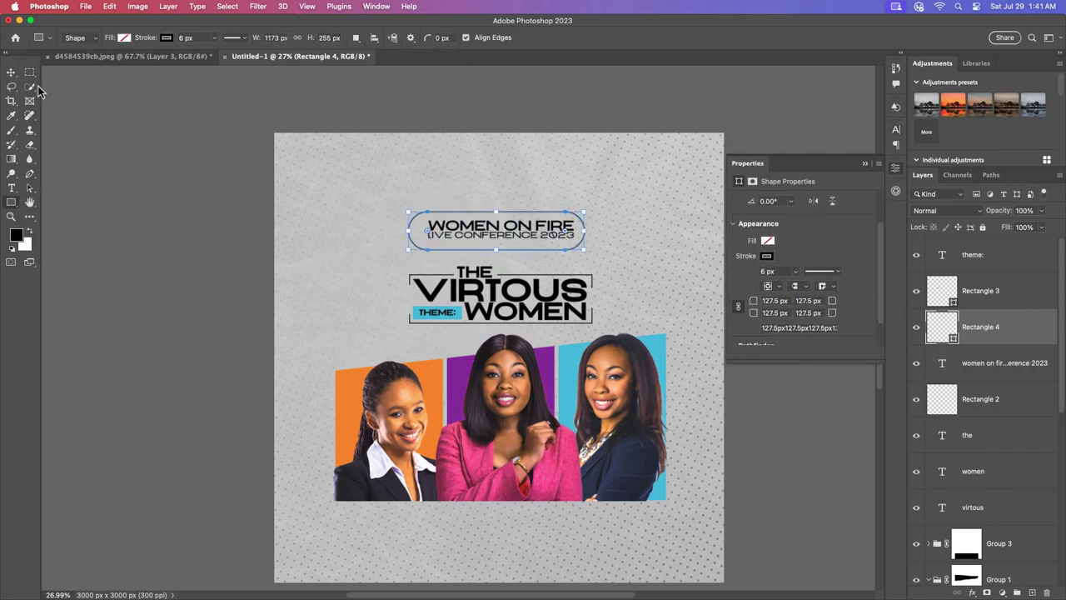
pyautogui.press('v')
pyautogui.scroll(3, 558, 253)
# Set the pill's outline width to 2 px
pyautogui.click(766, 256)
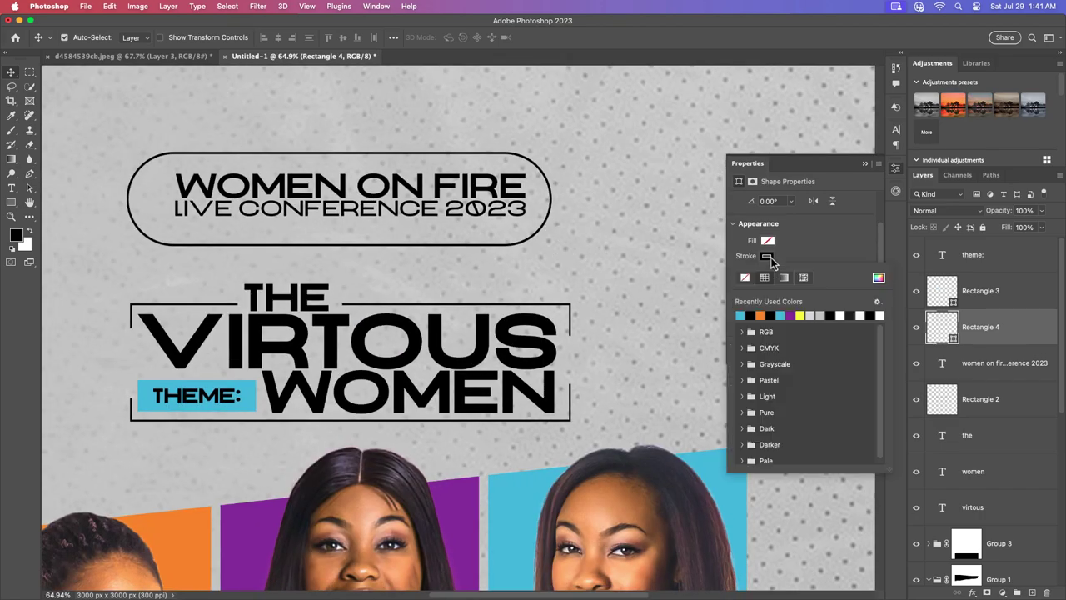
pyautogui.click(796, 272)
pyautogui.moveTo(795, 287); pyautogui.dragTo(782, 287)
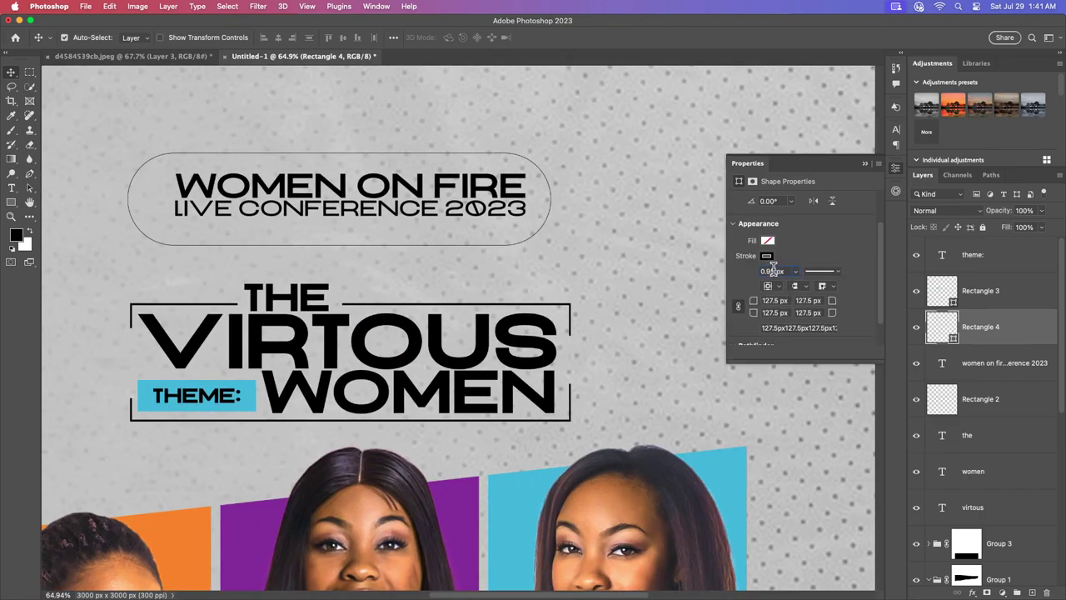
pyautogui.write('2')
pyautogui.press('Return')
pyautogui.scroll(-3, 601, 283)
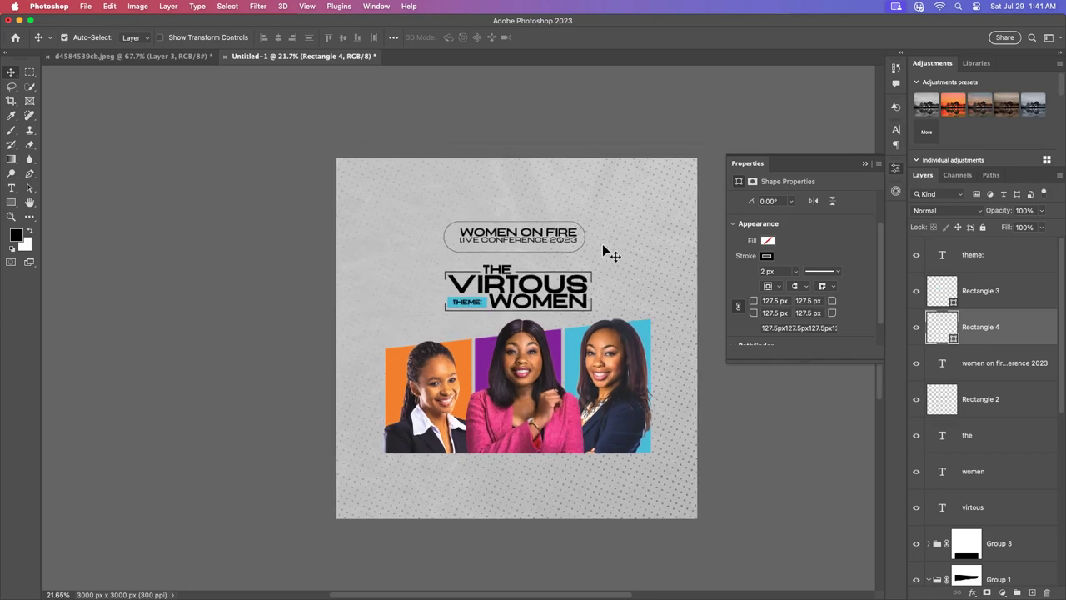
pyautogui.scroll(1, 587, 265)
# Set the WOMEN ON FIRE heading's tracking to 10
pyautogui.click(523, 240)
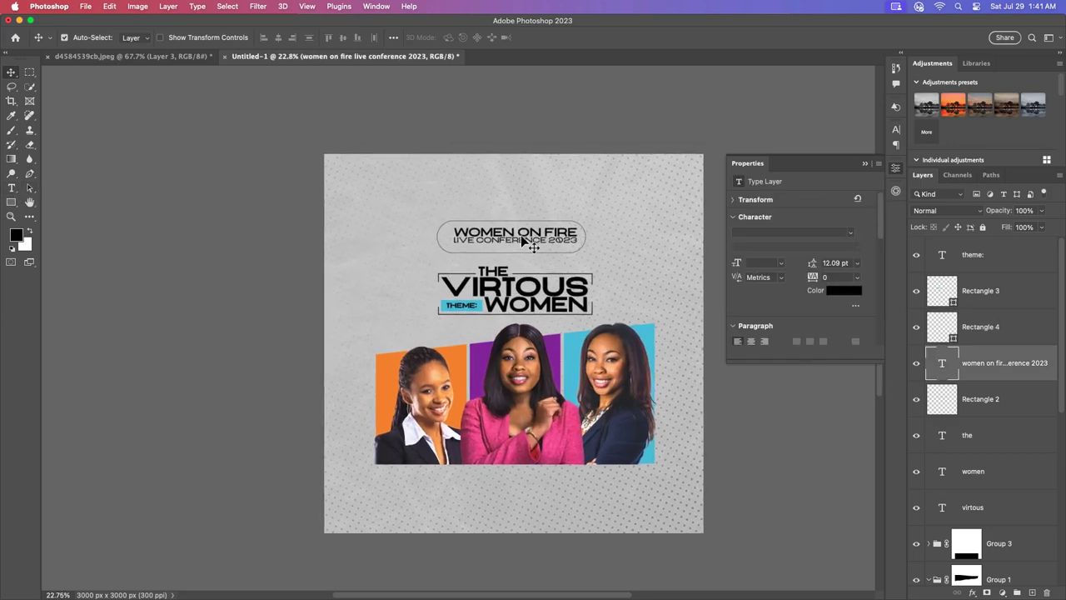
pyautogui.click(864, 164)
pyautogui.click(895, 129)
pyautogui.click(876, 174)
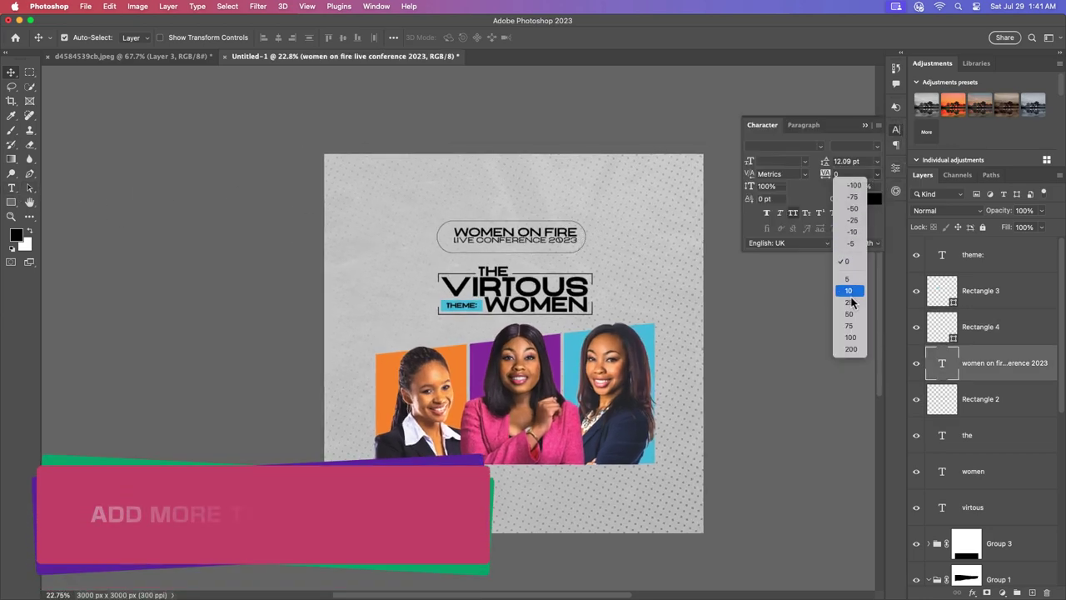
pyautogui.click(849, 283)
pyautogui.scroll(1, 513, 240)
# Duplicate the heading text as PRESENTS and place it above the pill heading
pyautogui.moveTo(510, 241); pyautogui.dragTo(508, 200)
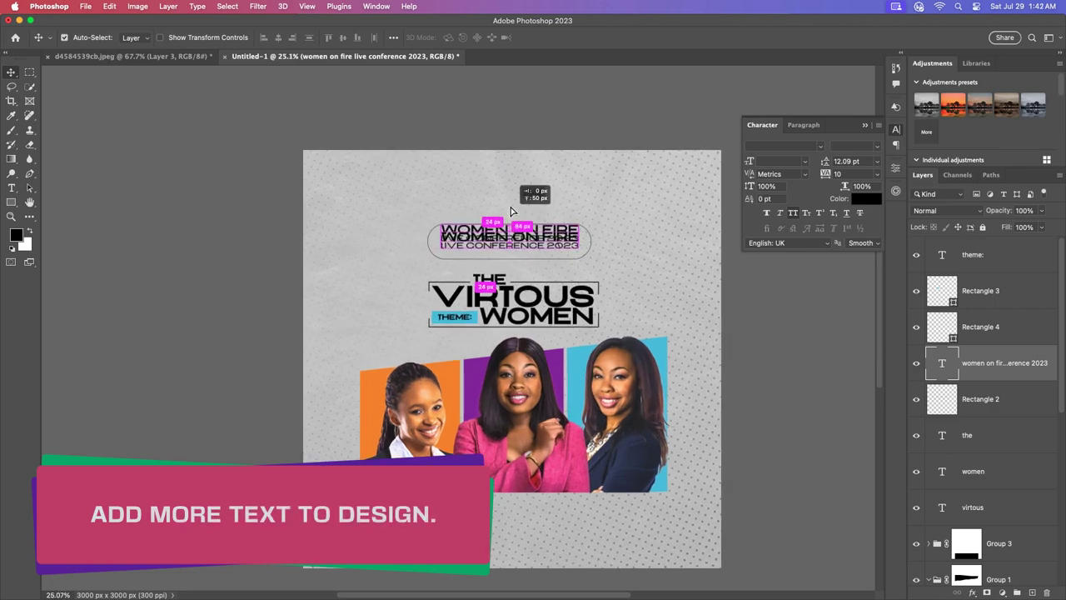
pyautogui.write('PRESENTS')
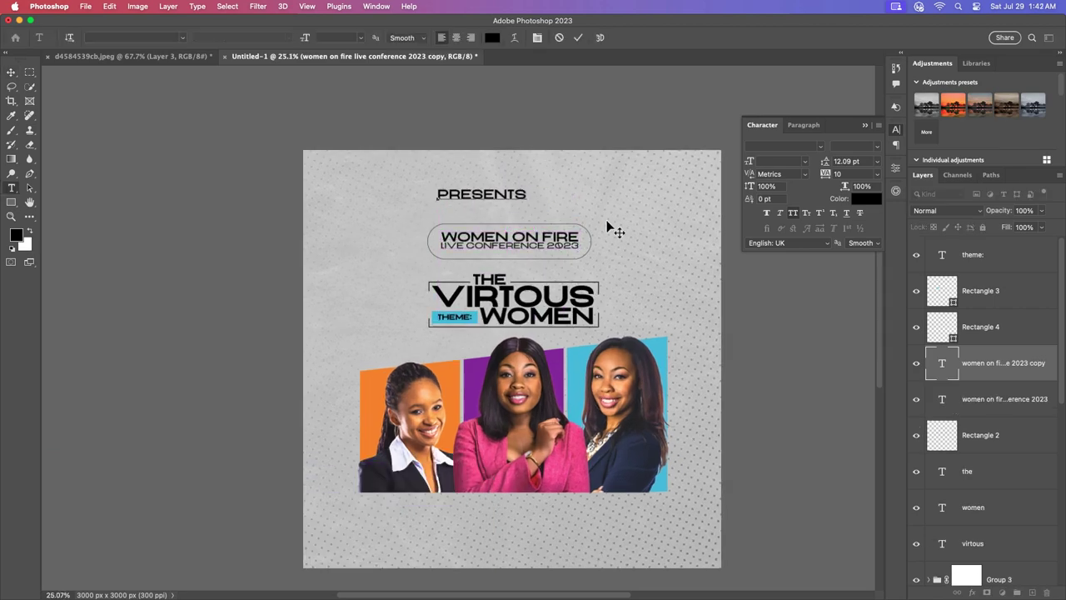
pyautogui.hotkey('ctrl', 'Return')
pyautogui.press('v')
pyautogui.moveTo(516, 197); pyautogui.dragTo(525, 227)
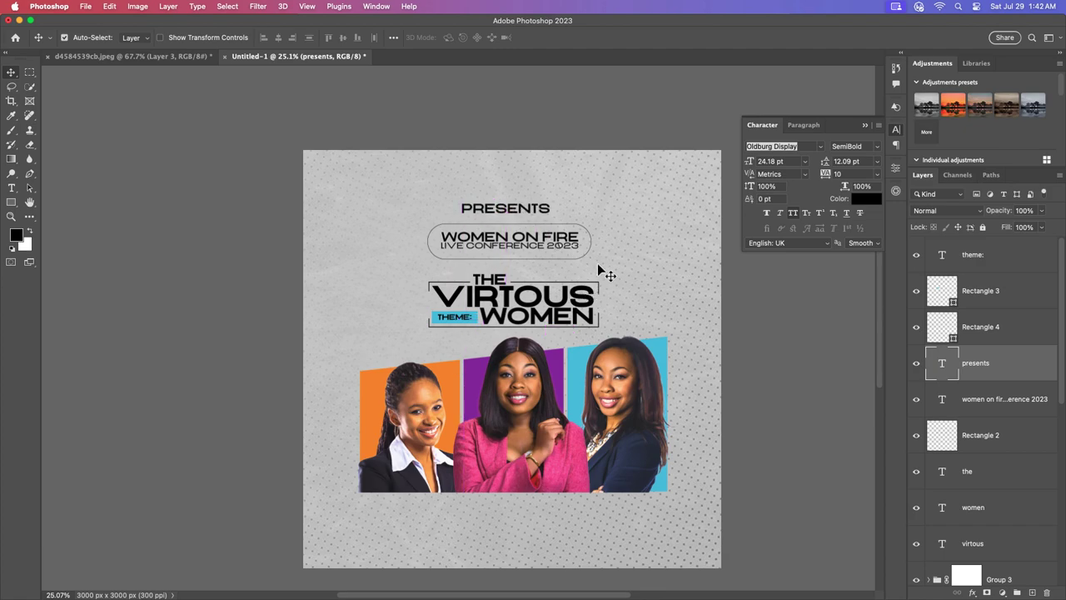
# Copy PRESENTS to the left of the title as bold 3PM, enlarged beside the title
pyautogui.moveTo(503, 215); pyautogui.dragTo(384, 296)
pyautogui.doubleClick(396, 294)
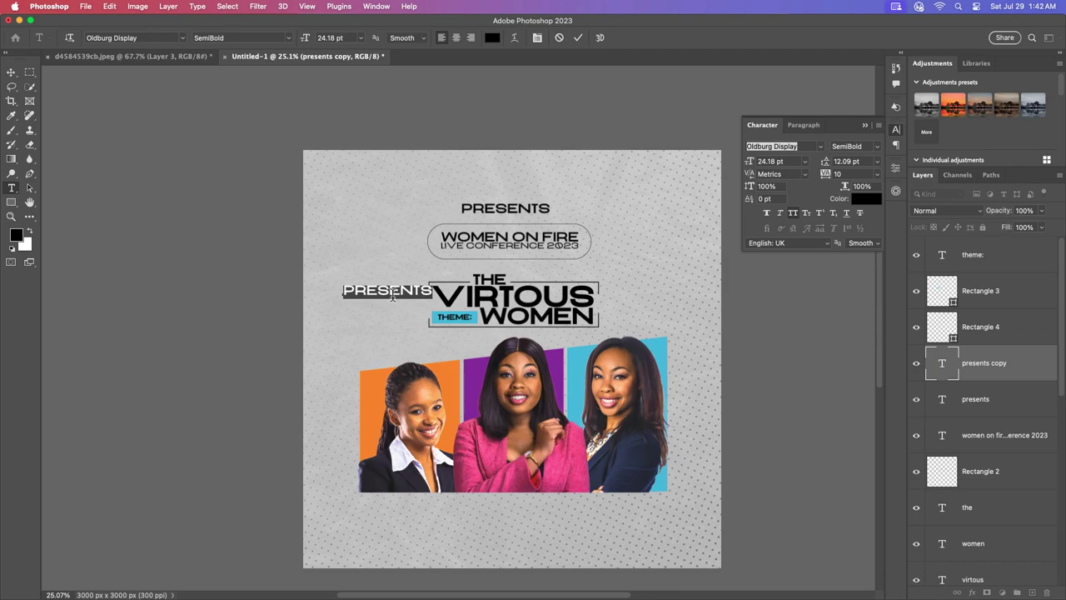
pyautogui.write('3PM')
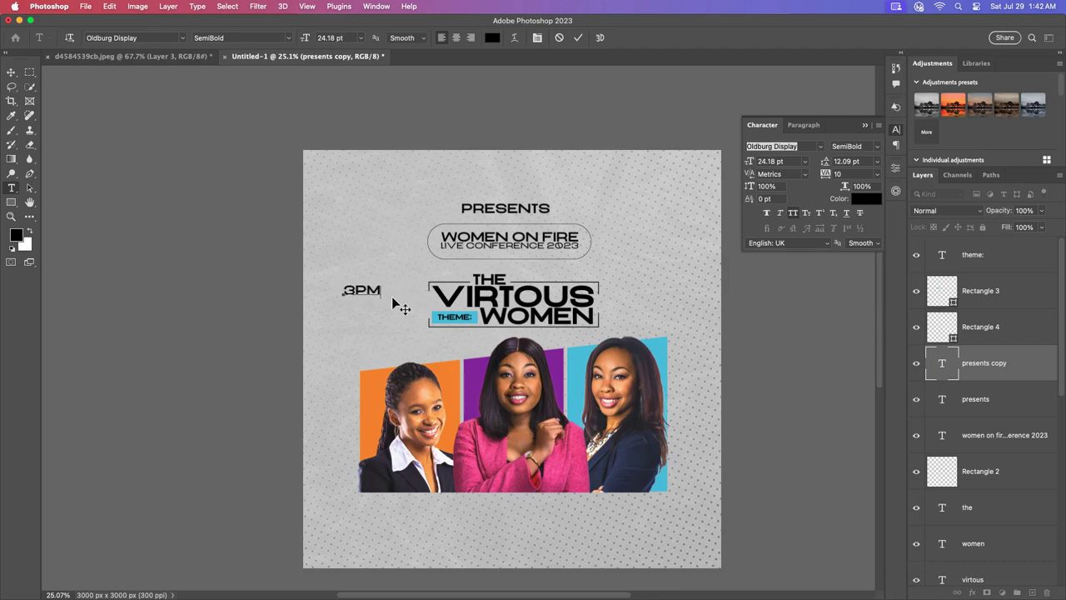
pyautogui.click(578, 38)
pyautogui.press('v')
pyautogui.click(880, 171)
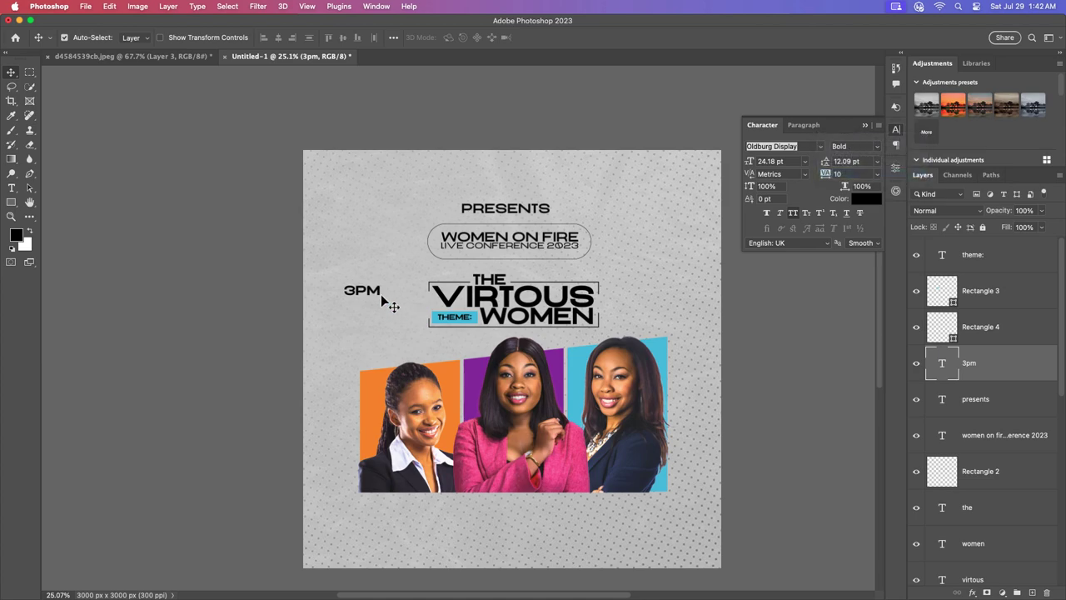
pyautogui.hotkey('ctrl', 't')
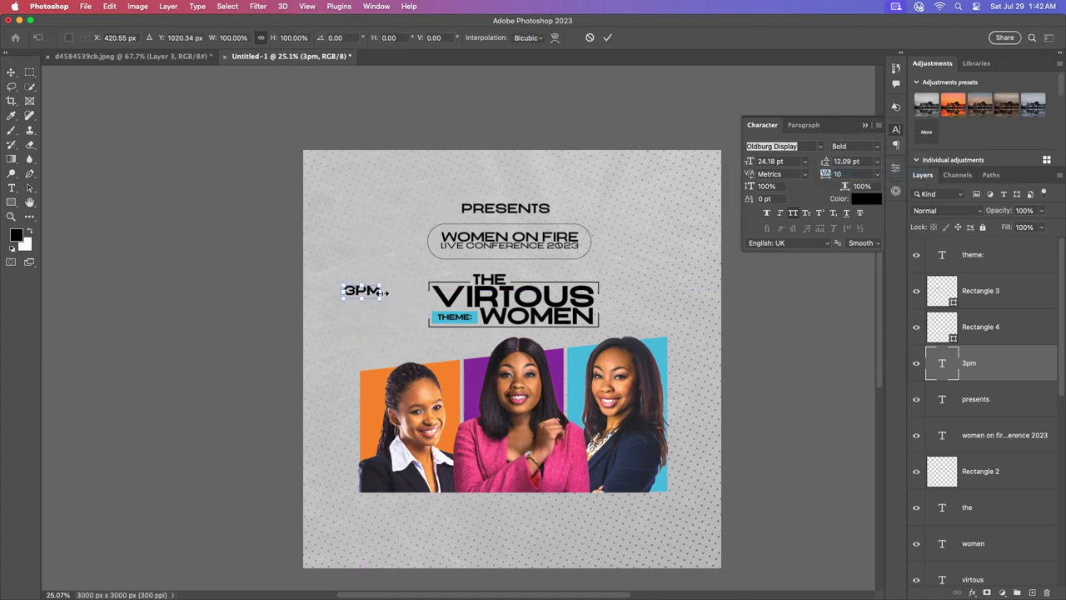
pyautogui.moveTo(384, 292)
pyautogui.mouseDown()
pyautogui.moveTo(403, 295)
pyautogui.moveTo(388, 296)
pyautogui.moveTo(403, 315)
pyautogui.mouseUp()
pyautogui.click(607, 38)
# Retype a copy of 3PM as DAILY, scaled to about 80%, directly under 3PM
pyautogui.doubleClick(387, 316)
pyautogui.write('DA')
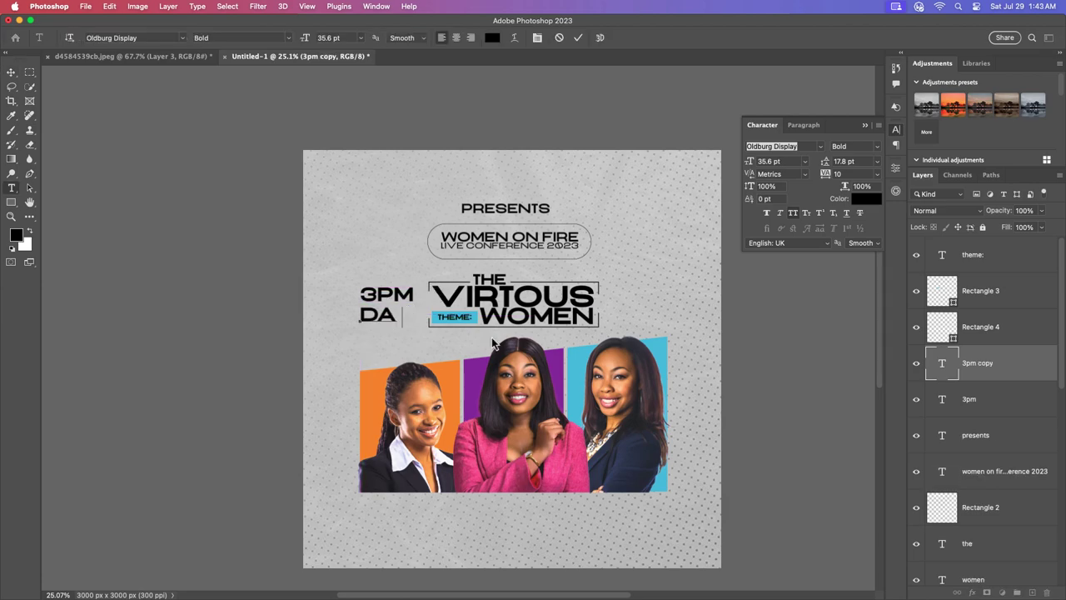
pyautogui.write('ILY')
pyautogui.click(583, 38)
pyautogui.hotkey('ctrl', 't')
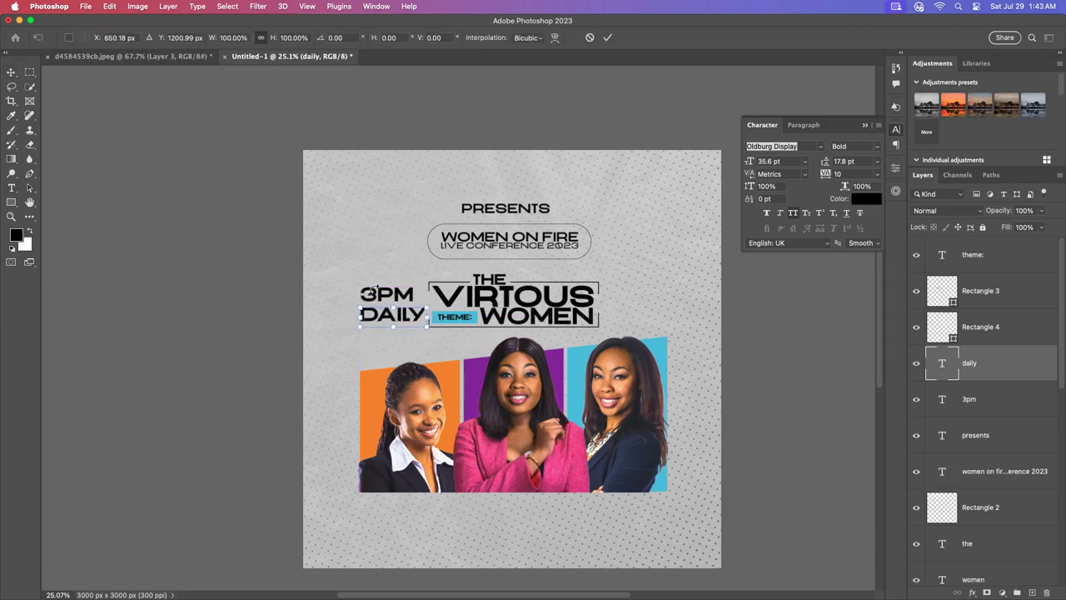
pyautogui.moveTo(425, 324); pyautogui.dragTo(414, 321)
pyautogui.moveTo(385, 313); pyautogui.dragTo(380, 316)
pyautogui.press('Return')
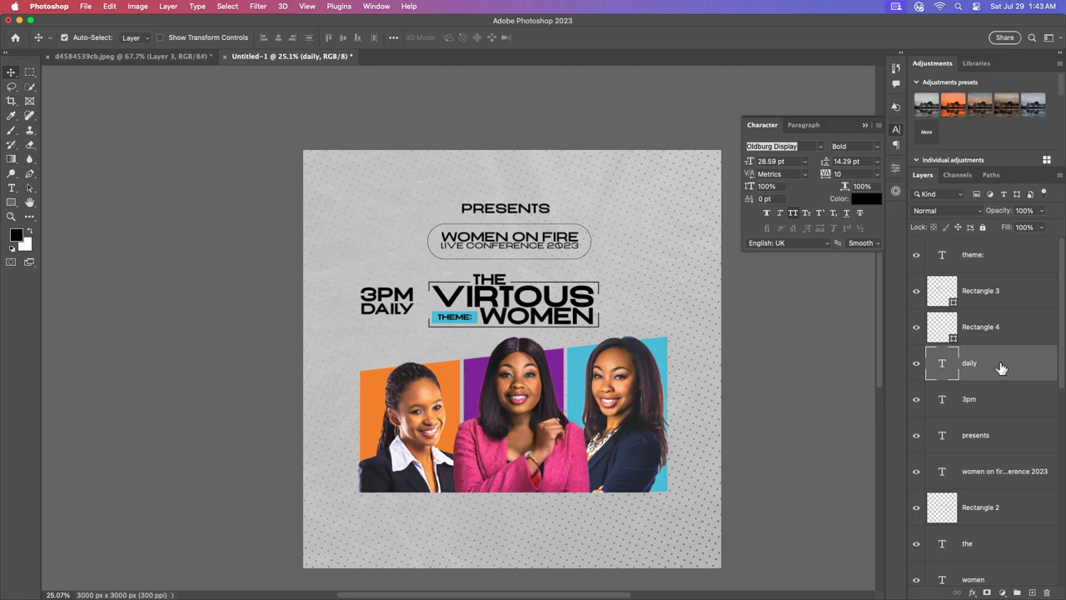
# Scale the 3PM and DAILY layers down together beside the title
pyautogui.click(993, 400)
pyautogui.keyDown('shift'); pyautogui.click(994, 376); pyautogui.keyUp('shift')
pyautogui.hotkey('ctrl', 't')
pyautogui.moveTo(414, 302); pyautogui.dragTo(419, 305)
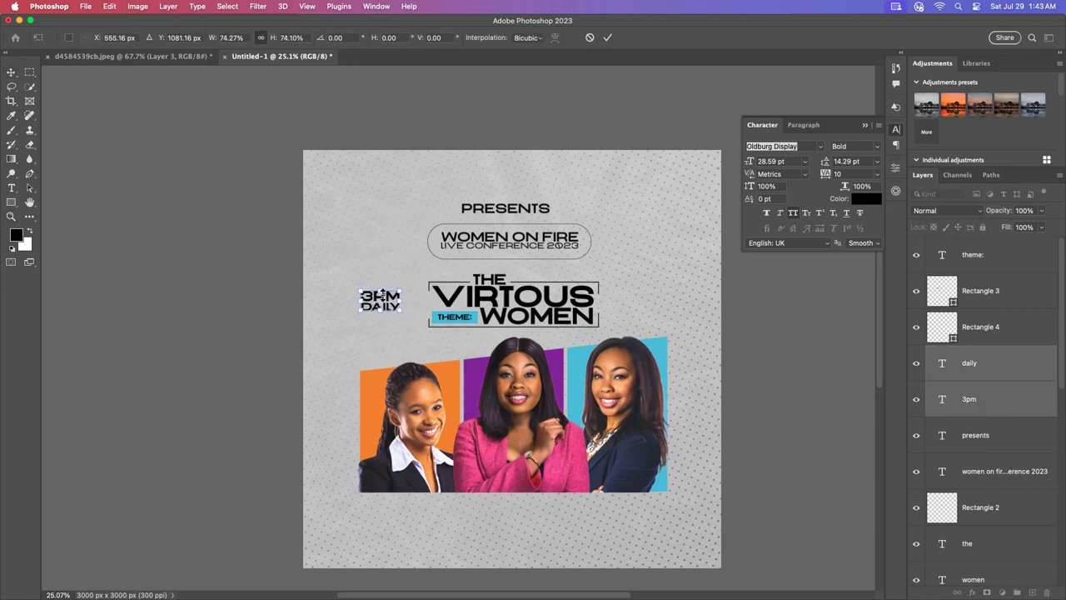
pyautogui.click(607, 37)
# Draw an orange rectangle covering the 3PM DAILY label
pyautogui.click(997, 435)
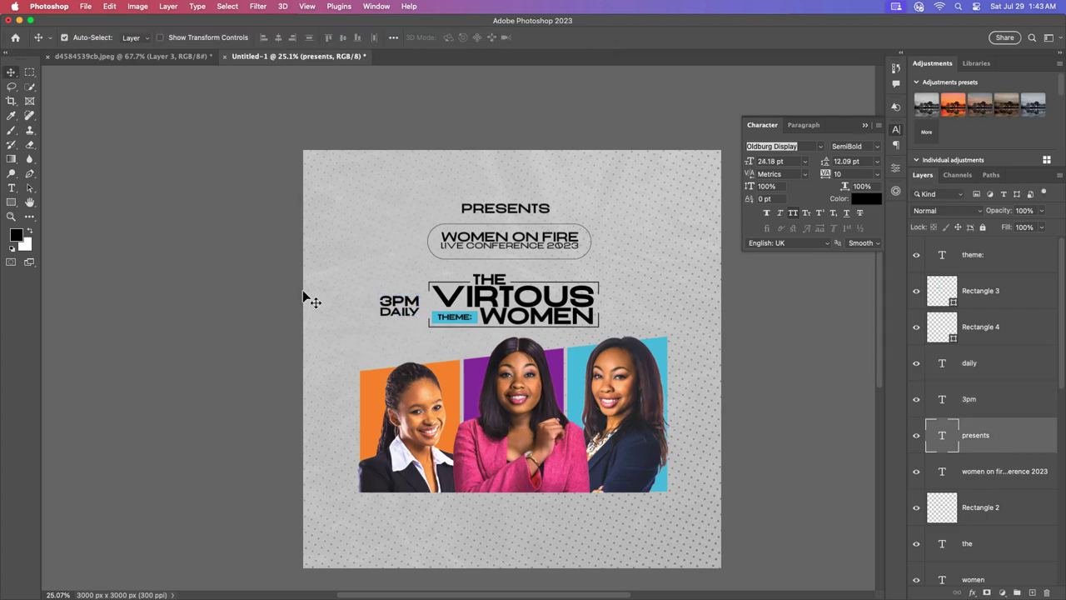
pyautogui.click(11, 202)
pyautogui.moveTo(376, 287); pyautogui.dragTo(421, 321)
pyautogui.click(767, 284)
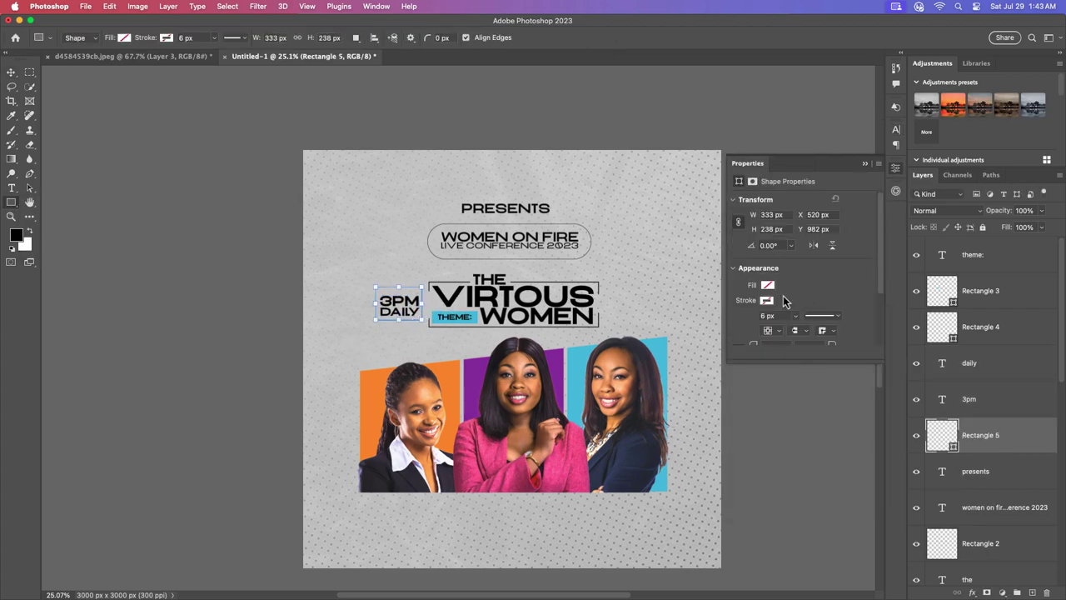
pyautogui.click(739, 344)
# Nudge the orange box down slightly and give it 88 px rounded corners
pyautogui.click(10, 72)
pyautogui.scroll(5, 453, 305)
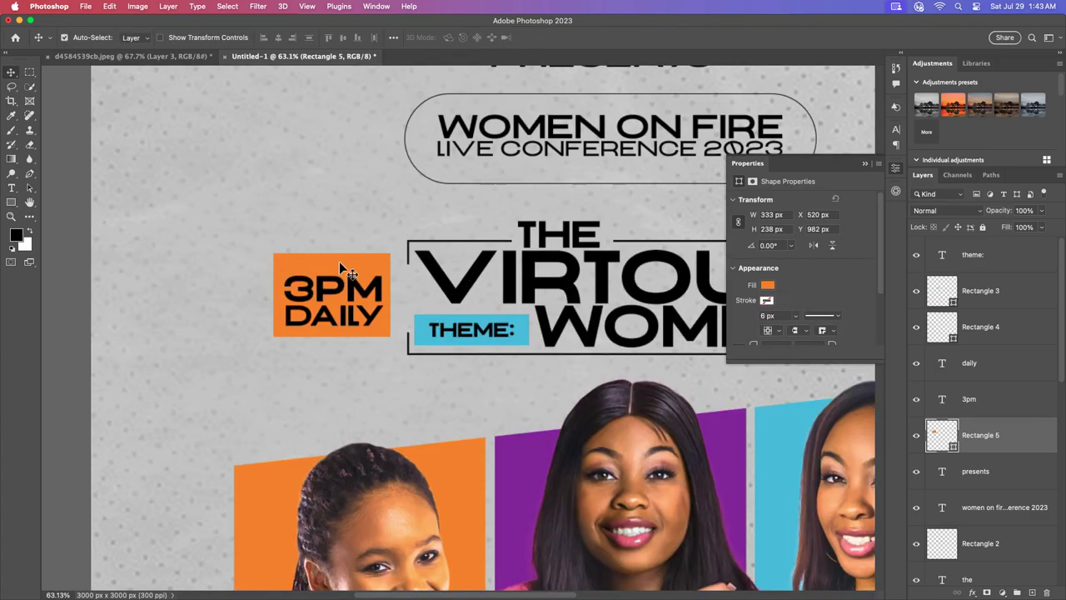
pyautogui.press('Down')
pyautogui.press('Down')
pyautogui.press('Down')
pyautogui.press('Down')
pyautogui.press('Down')
pyautogui.scroll(-1, 869, 329)
pyautogui.click(770, 318)
pyautogui.write('88')
pyautogui.press('Return')
# For the PRESENTS text, sample a purple colour from the middle photo backdrop
pyautogui.scroll(-5, 466, 358)
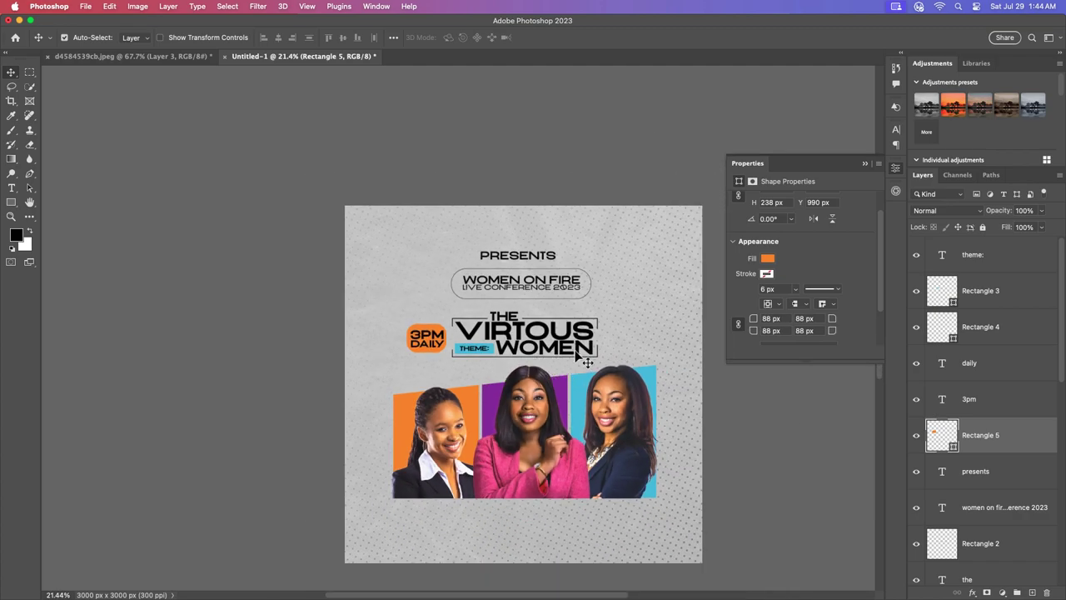
pyautogui.click(540, 263)
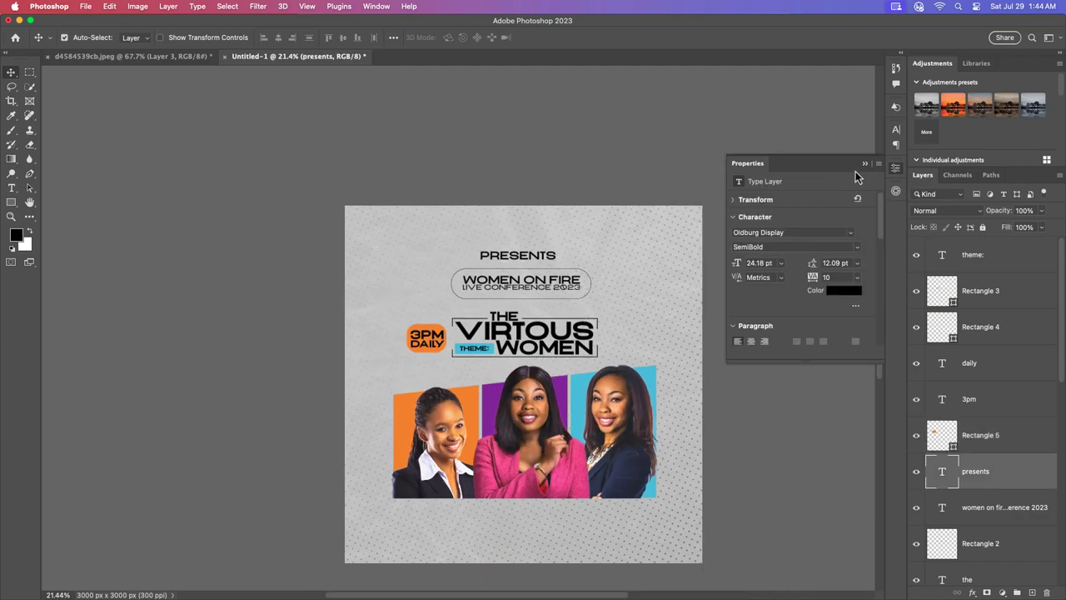
pyautogui.click(864, 164)
pyautogui.click(895, 130)
pyautogui.click(873, 202)
# Make PRESENTS purple, 18 pt, with letter spacing 100
pyautogui.click(486, 393)
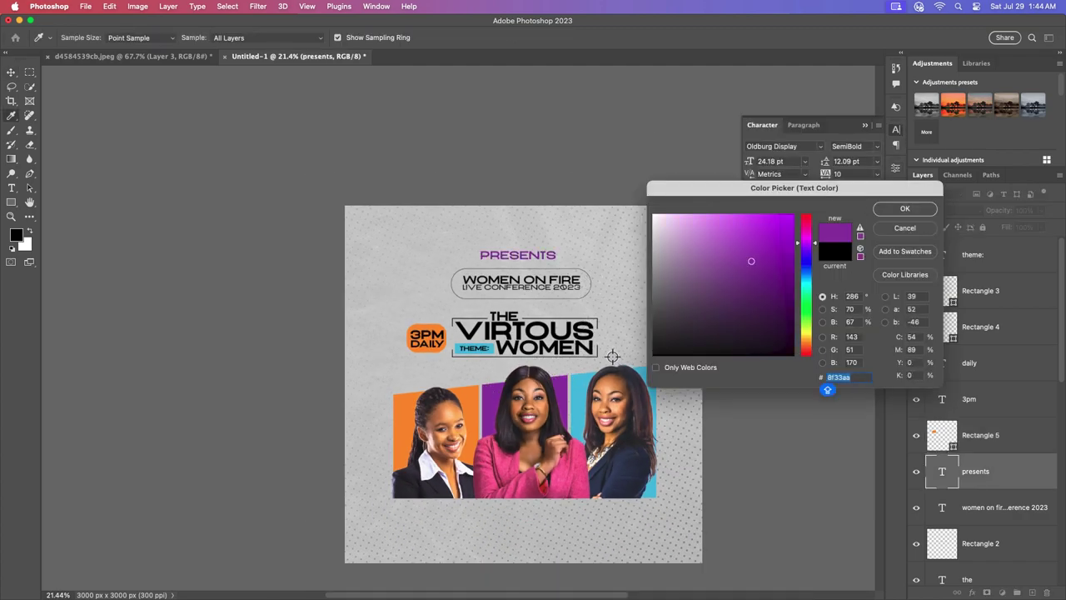
pyautogui.click(905, 209)
pyautogui.scroll(1, 625, 238)
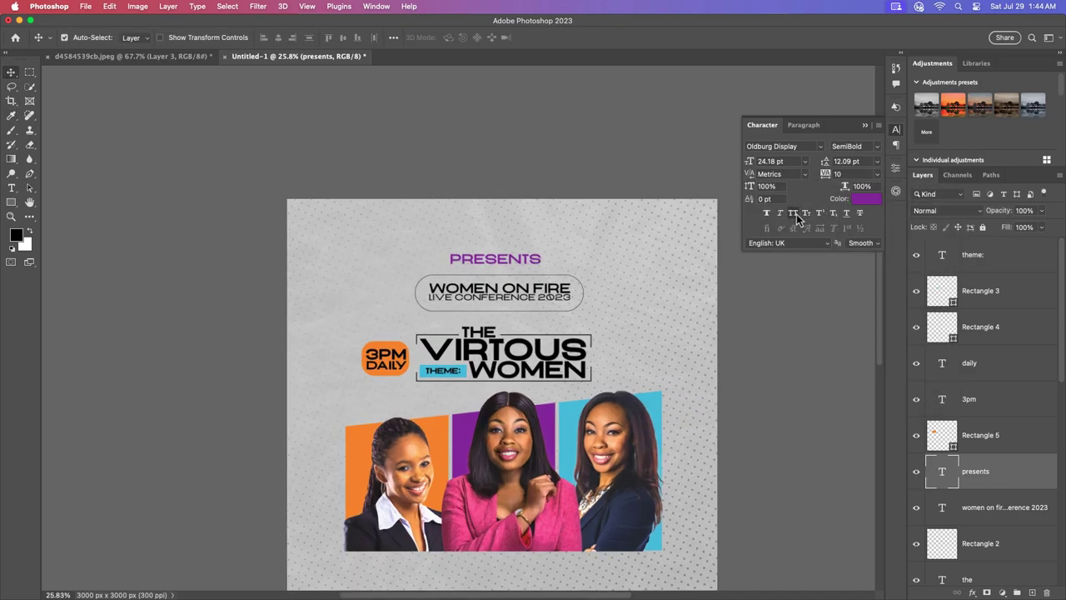
pyautogui.click(805, 160)
pyautogui.click(775, 289)
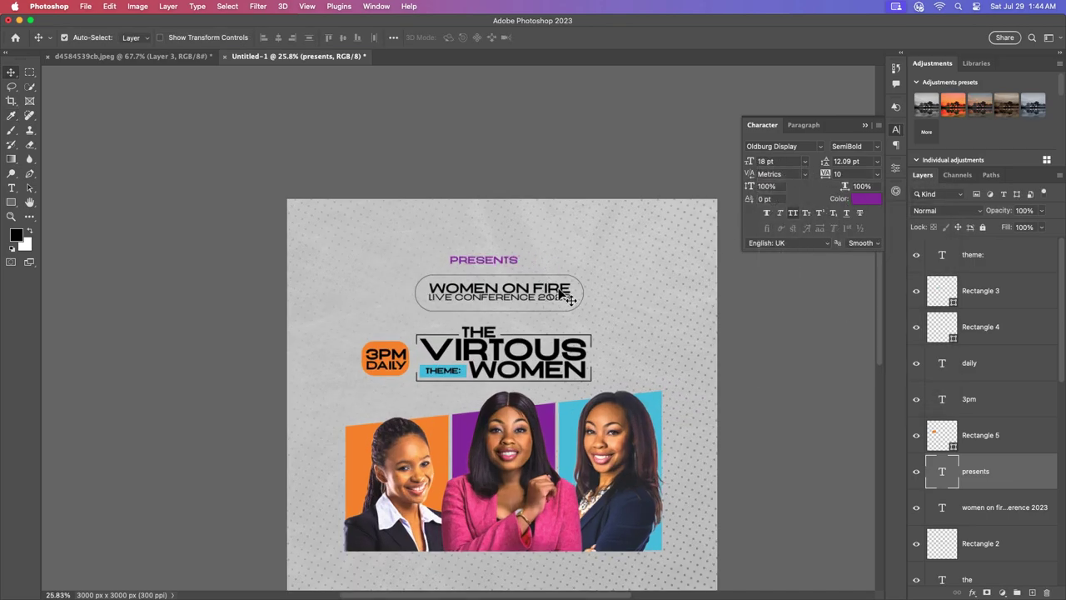
pyautogui.click(877, 173)
pyautogui.click(849, 343)
pyautogui.scroll(-1, 494, 248)
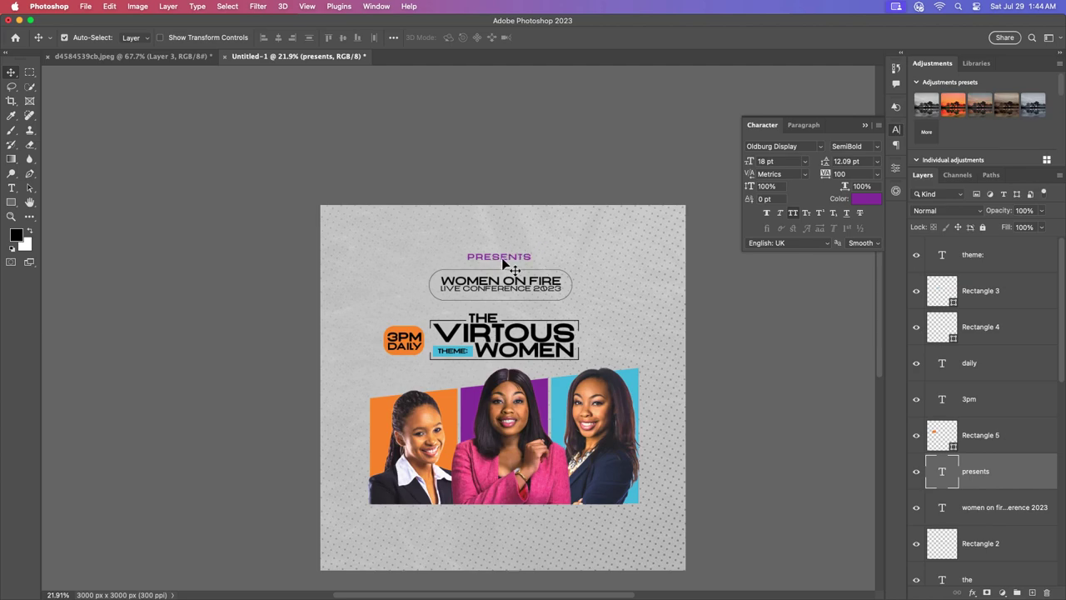
# Copy PRESENTS to a line above reading THE ARTERS OF GRACE AND FIRE MINISTRIES, centred
pyautogui.moveTo(501, 257); pyautogui.dragTo(501, 228)
pyautogui.doubleClick(497, 228)
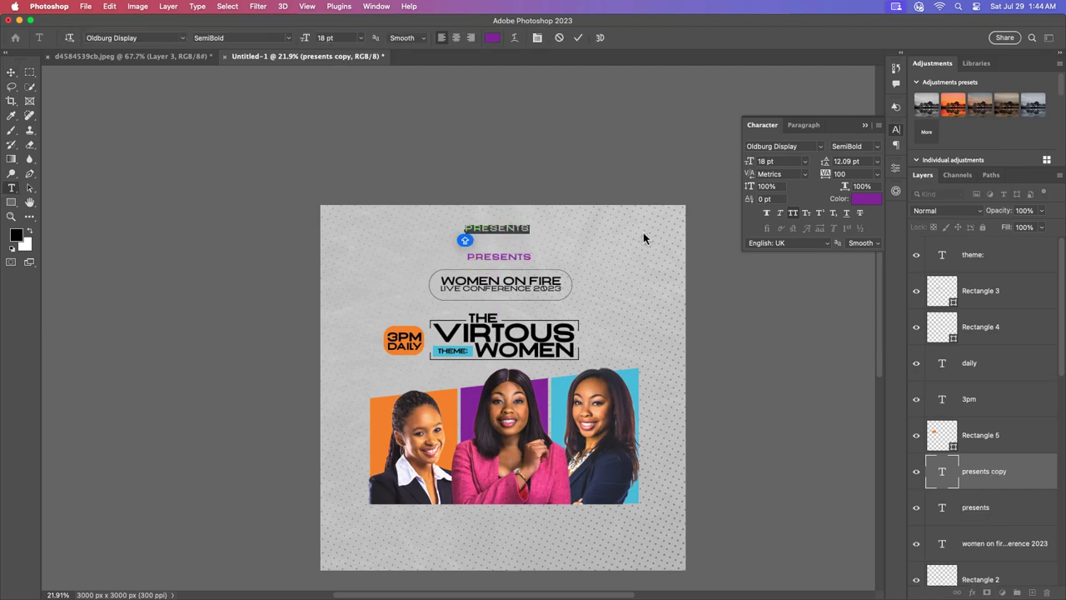
pyautogui.write('the a')
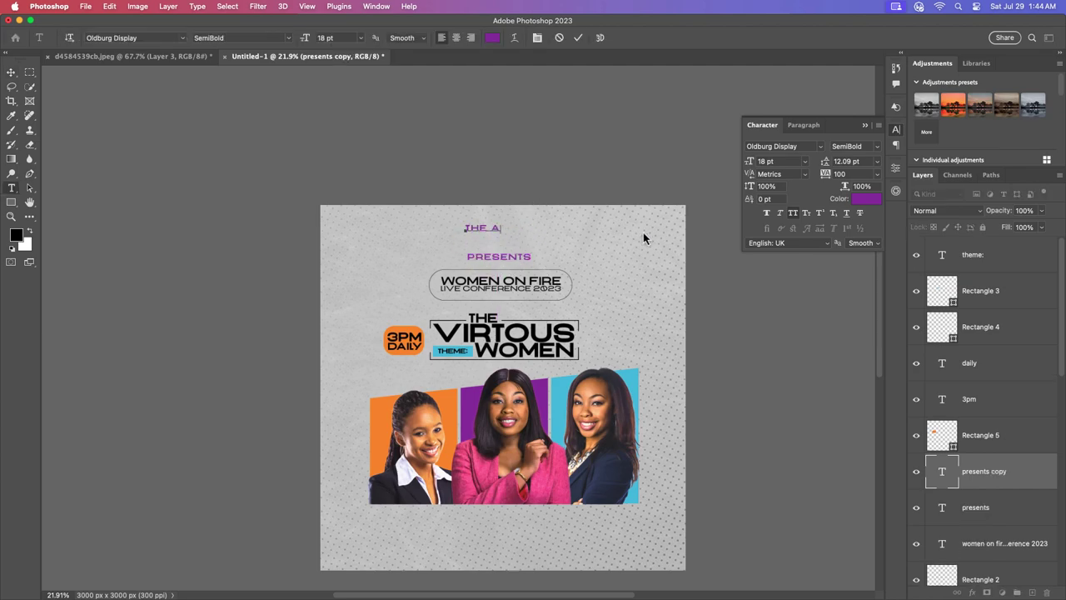
pyautogui.write('RI')
pyautogui.write('ERS OF GRACE AND FIRE')
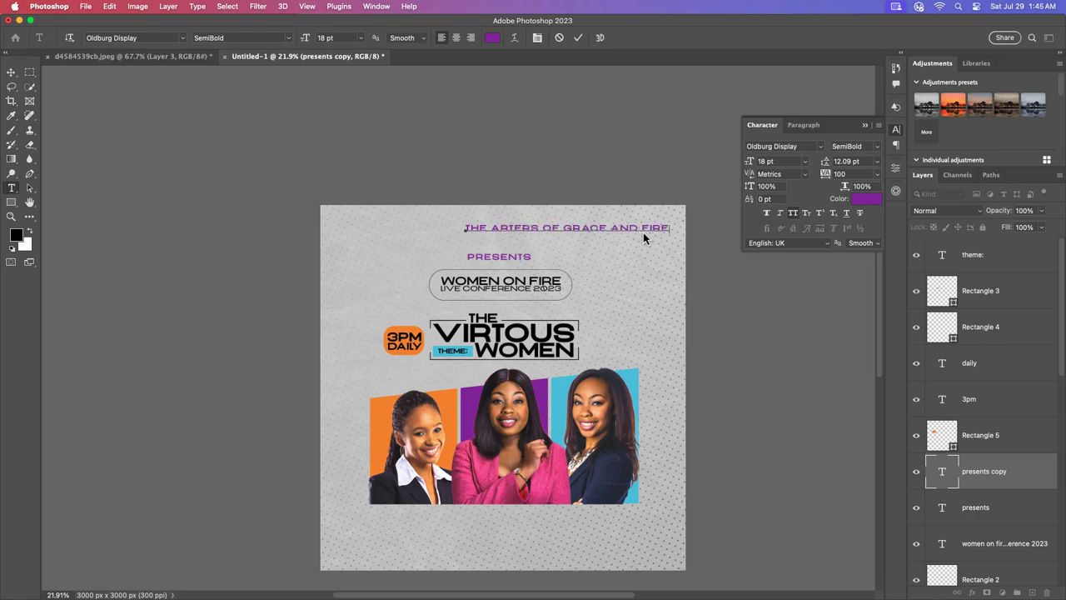
pyautogui.write(' MI')
pyautogui.write('N')
pyautogui.write('ISTR')
pyautogui.click(580, 38)
pyautogui.moveTo(677, 233)
pyautogui.mouseDown()
pyautogui.moveTo(582, 253)
pyautogui.moveTo(553, 236)
pyautogui.mouseUp()
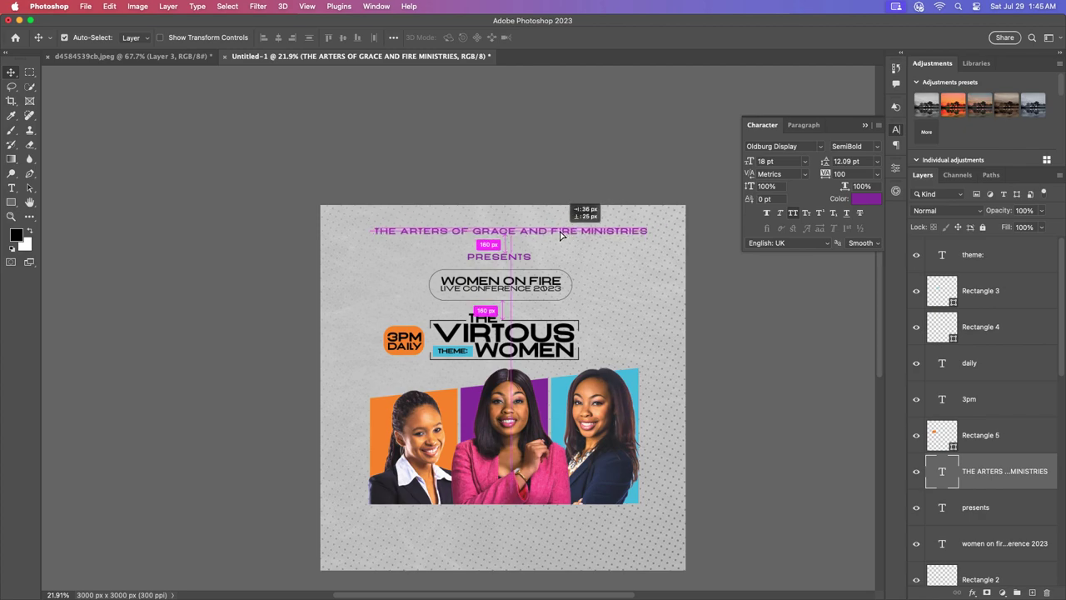
# Colour the ministry header #1a1a1a at 14 pt and centre it horizontally
pyautogui.click(866, 199)
pyautogui.write('0000001a1a1a')
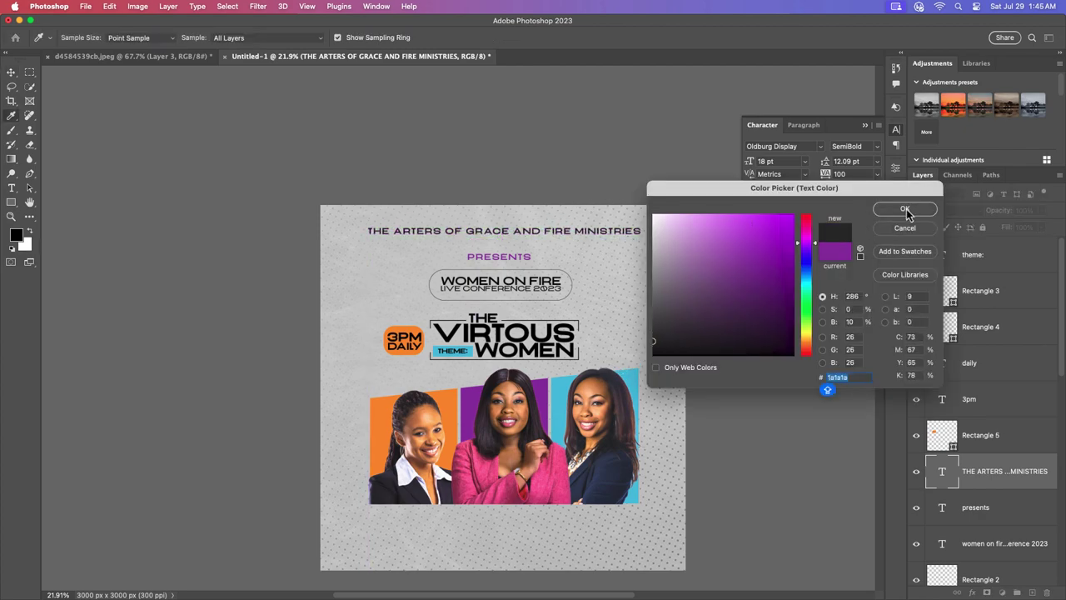
pyautogui.click(906, 210)
pyautogui.click(804, 161)
pyautogui.click(773, 257)
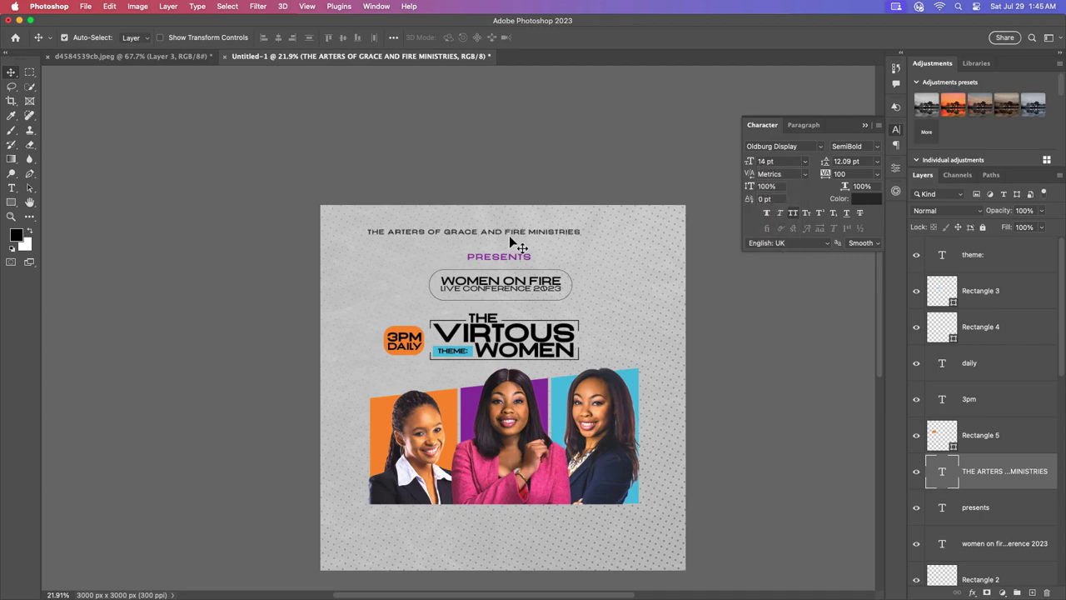
pyautogui.moveTo(511, 241); pyautogui.dragTo(538, 239)
pyautogui.scroll(-2, 551, 331)
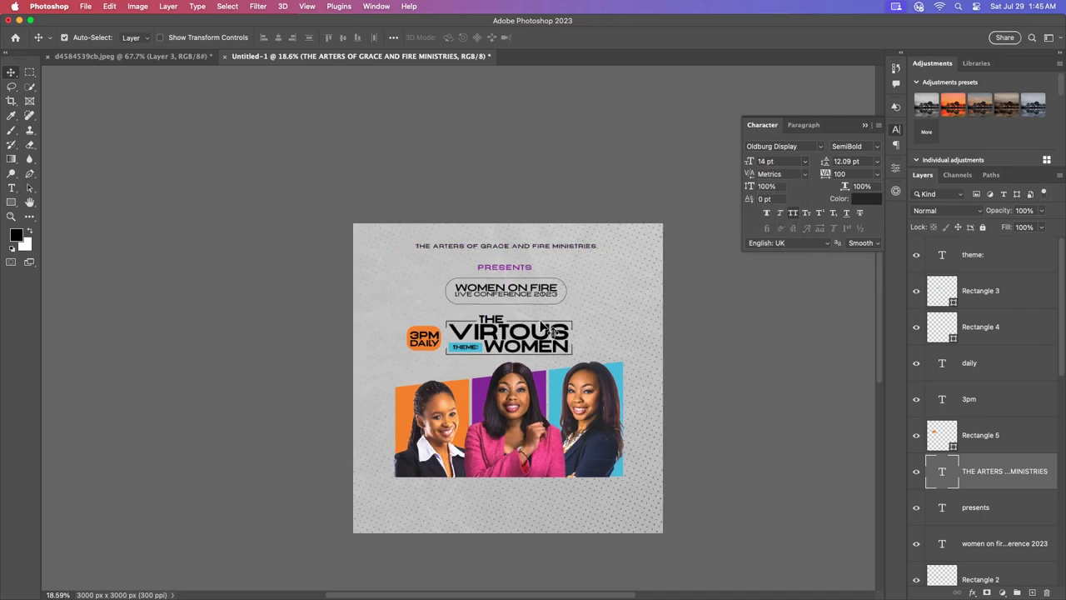
pyautogui.scroll(3, 542, 327)
pyautogui.click(522, 198)
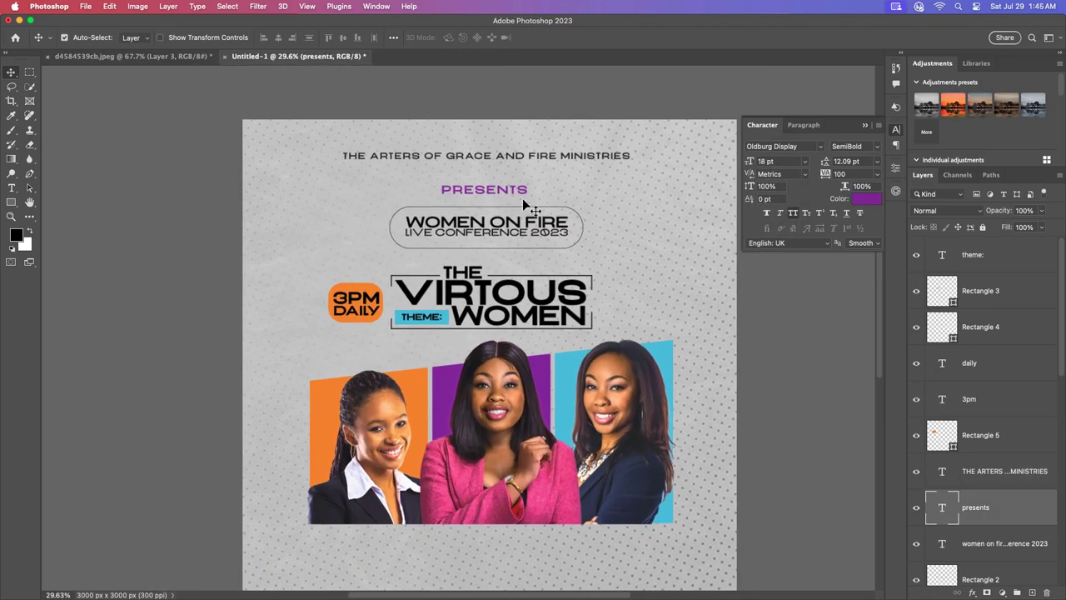
pyautogui.scroll(-1, 515, 282)
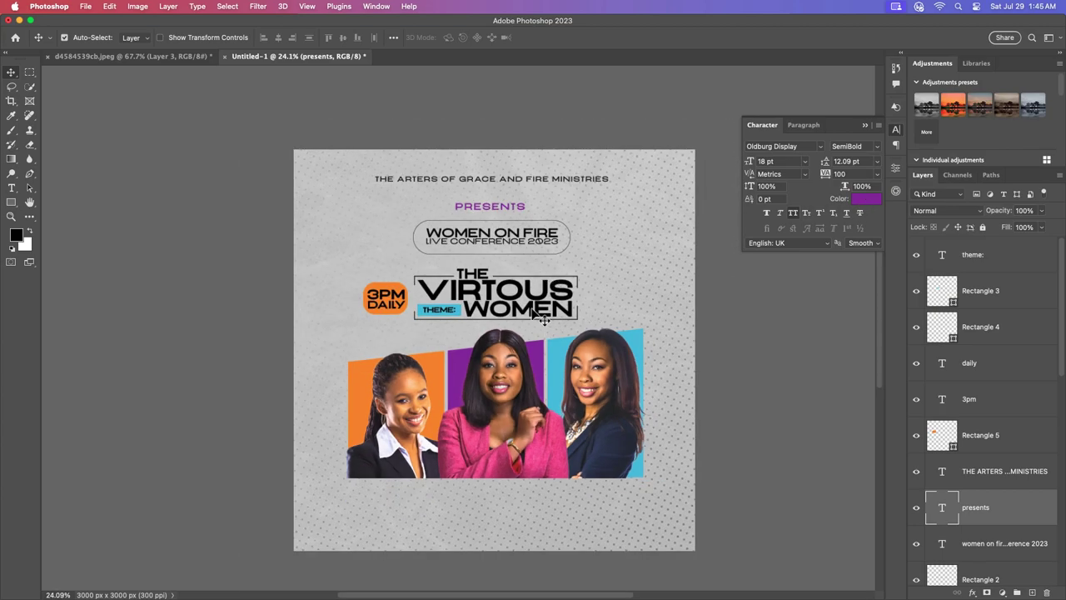
pyautogui.click(393, 293)
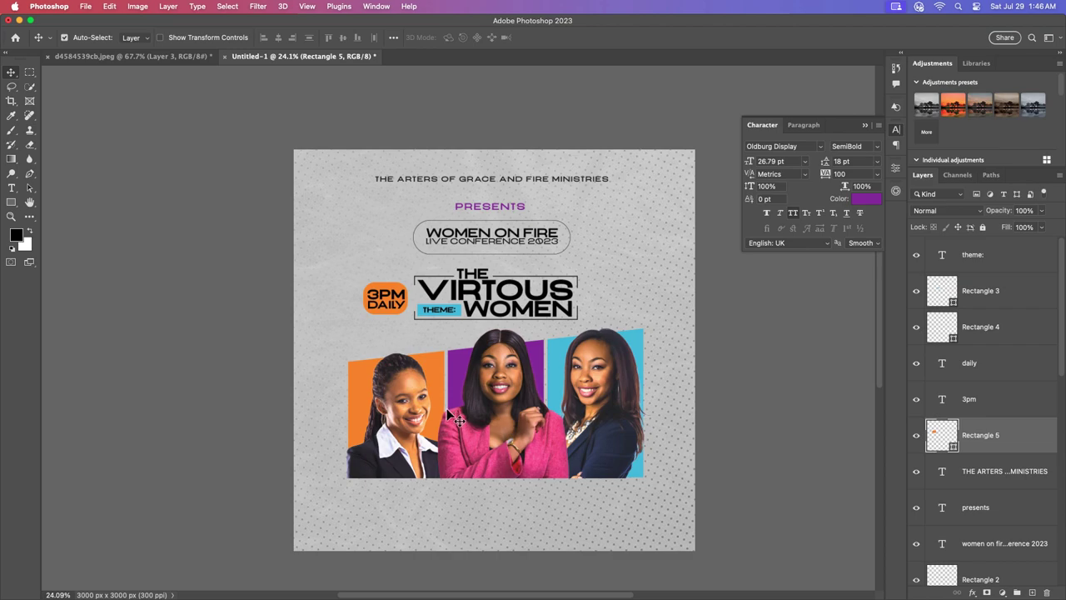
# Draw an orange box below the photo and align three evenly spaced copies in a row
pyautogui.press('u')
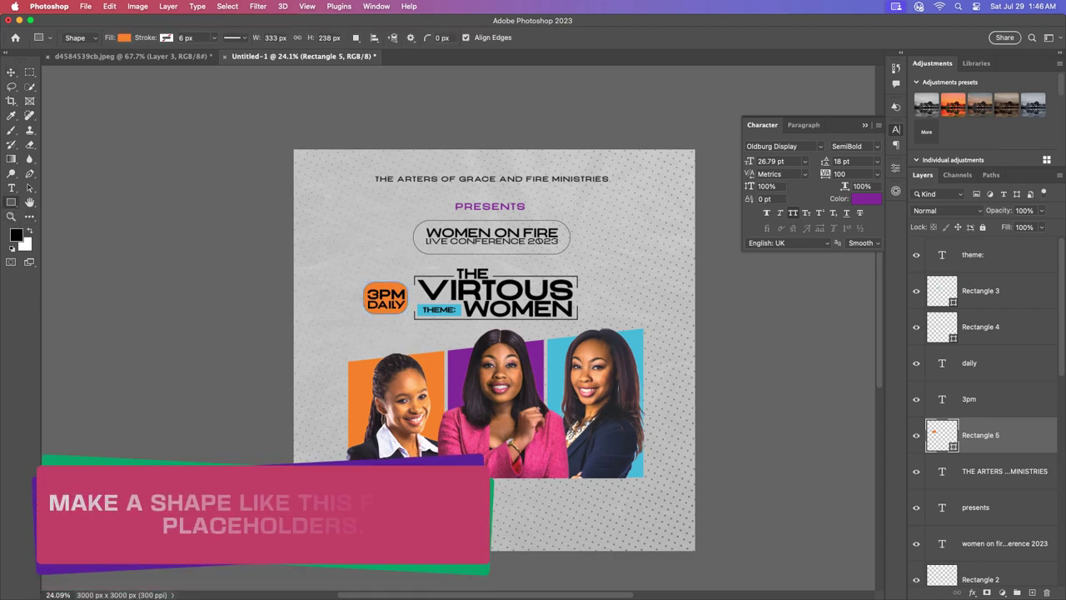
pyautogui.moveTo(349, 490)
pyautogui.mouseDown()
pyautogui.moveTo(437, 522)
pyautogui.moveTo(502, 512)
pyautogui.moveTo(488, 503)
pyautogui.moveTo(597, 503)
pyautogui.mouseUp()
pyautogui.press('v')
pyautogui.click(408, 506)
pyautogui.moveTo(489, 505); pyautogui.dragTo(483, 504)
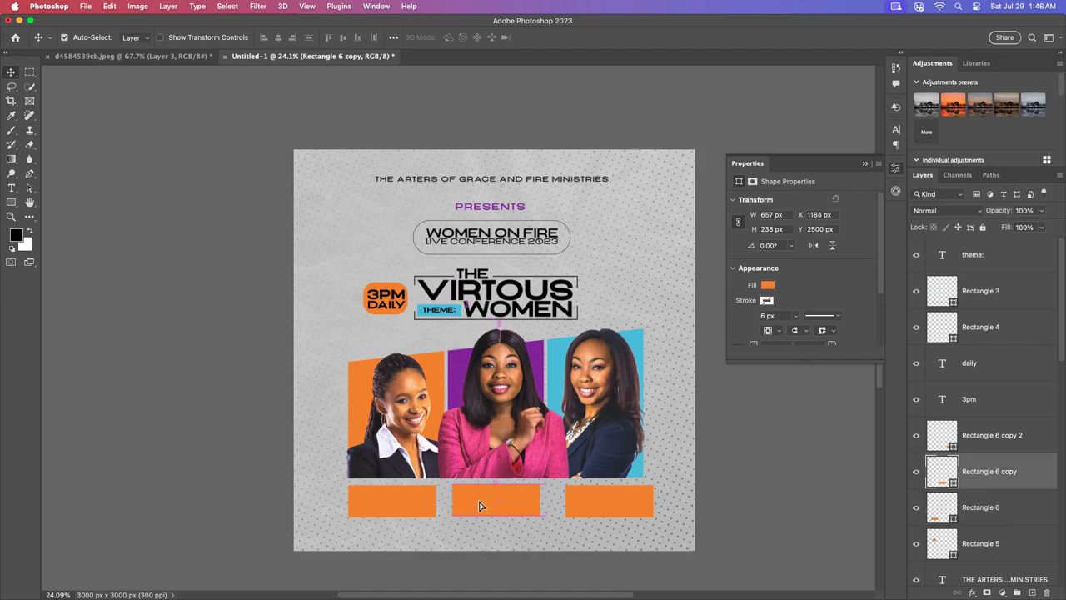
pyautogui.moveTo(600, 505); pyautogui.dragTo(590, 505)
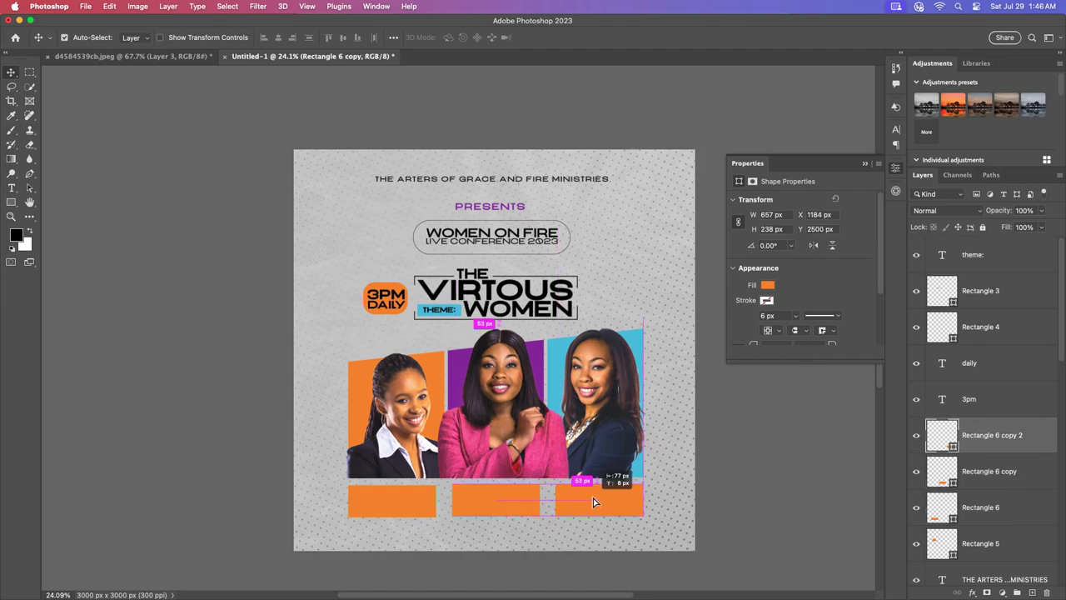
pyautogui.click(991, 516)
pyautogui.keyDown('shift'); pyautogui.click(1012, 446); pyautogui.keyUp('shift')
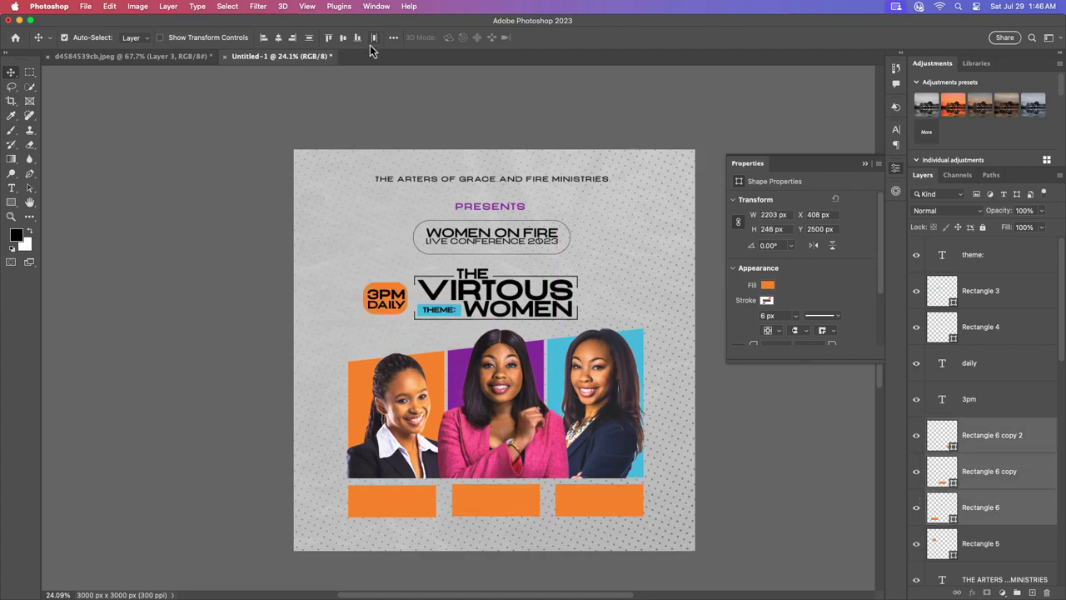
pyautogui.click(343, 38)
pyautogui.scroll(2, 552, 481)
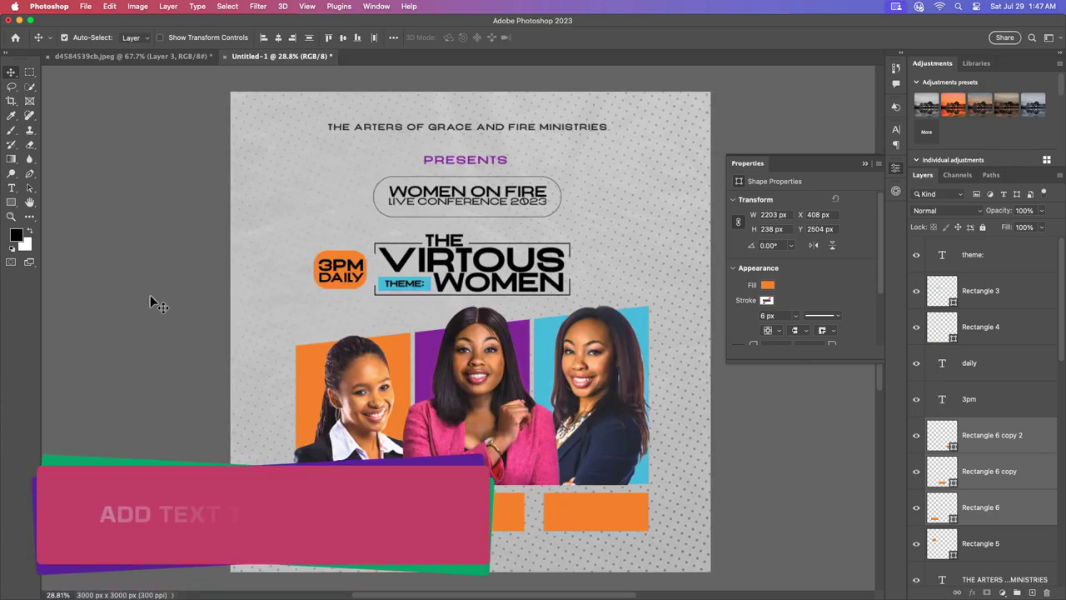
# Copy the DAILY text into the first orange box and retype it as AUGUST
pyautogui.click(340, 277)
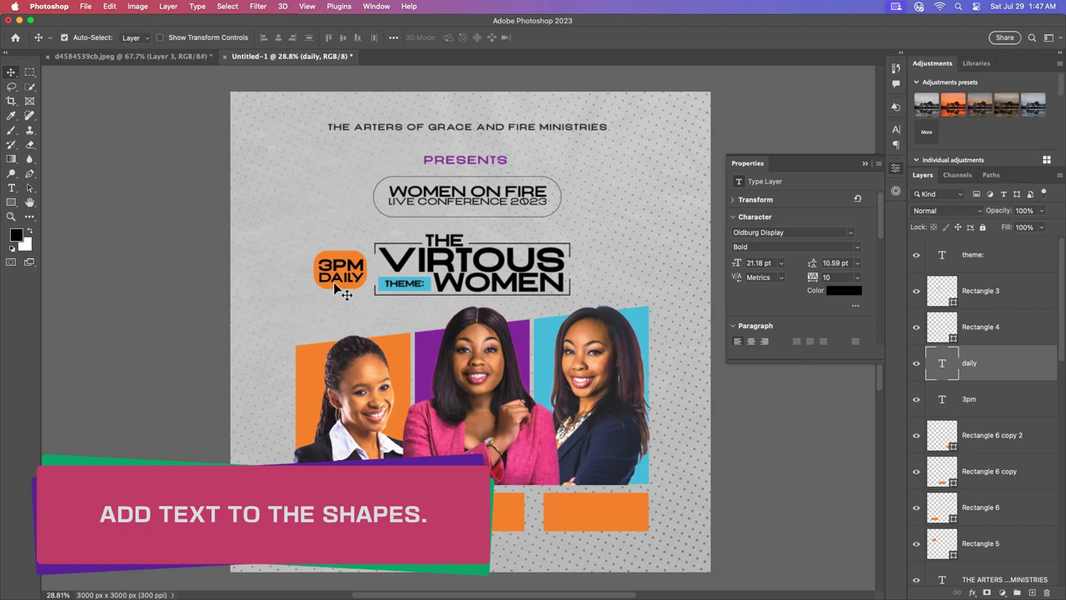
pyautogui.moveTo(337, 283); pyautogui.dragTo(337, 513)
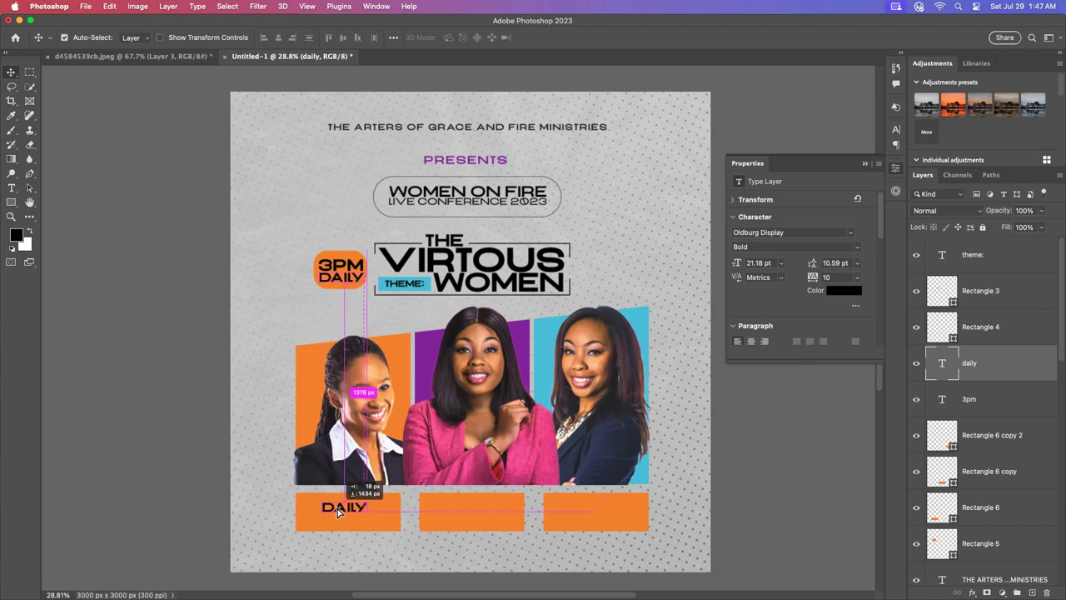
pyautogui.doubleClick(337, 508)
pyautogui.write('AP')
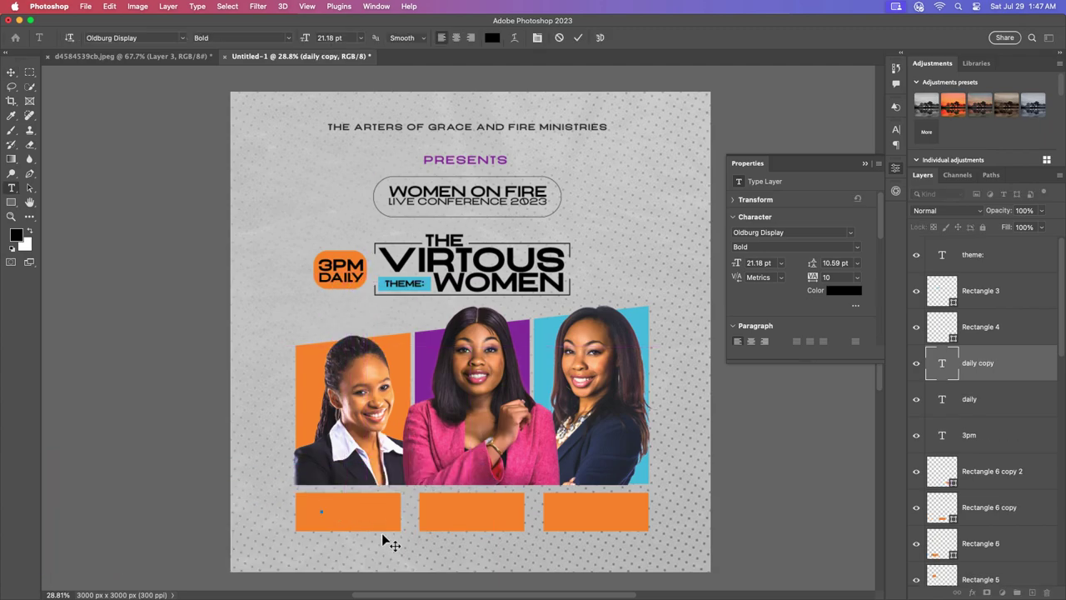
pyautogui.write('AUGUST')
pyautogui.press('Escape')
pyautogui.press('v')
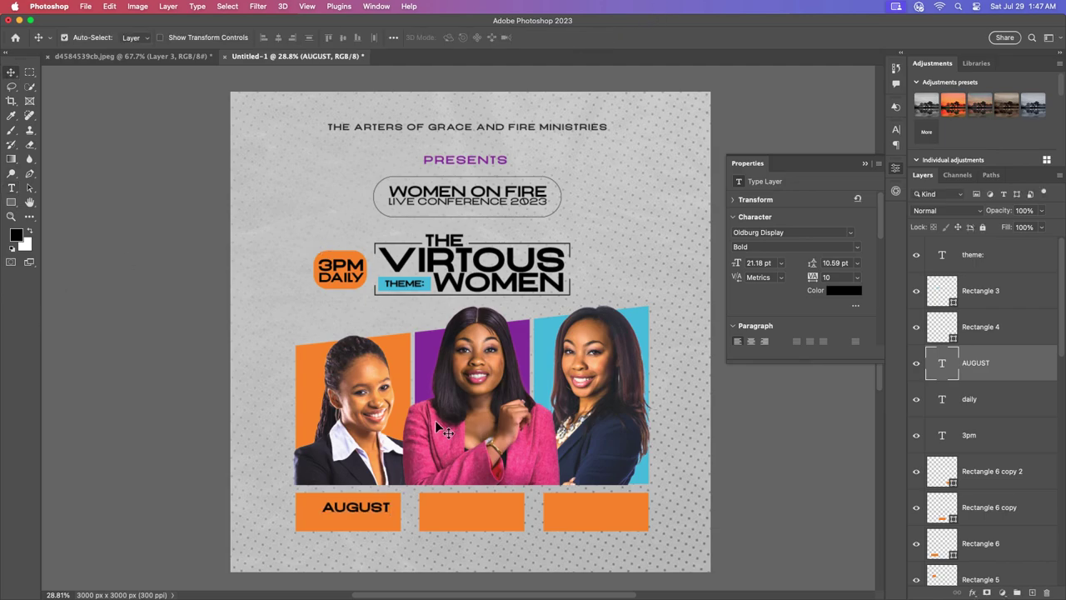
pyautogui.scroll(3, 400, 516)
pyautogui.moveTo(364, 523); pyautogui.dragTo(350, 510)
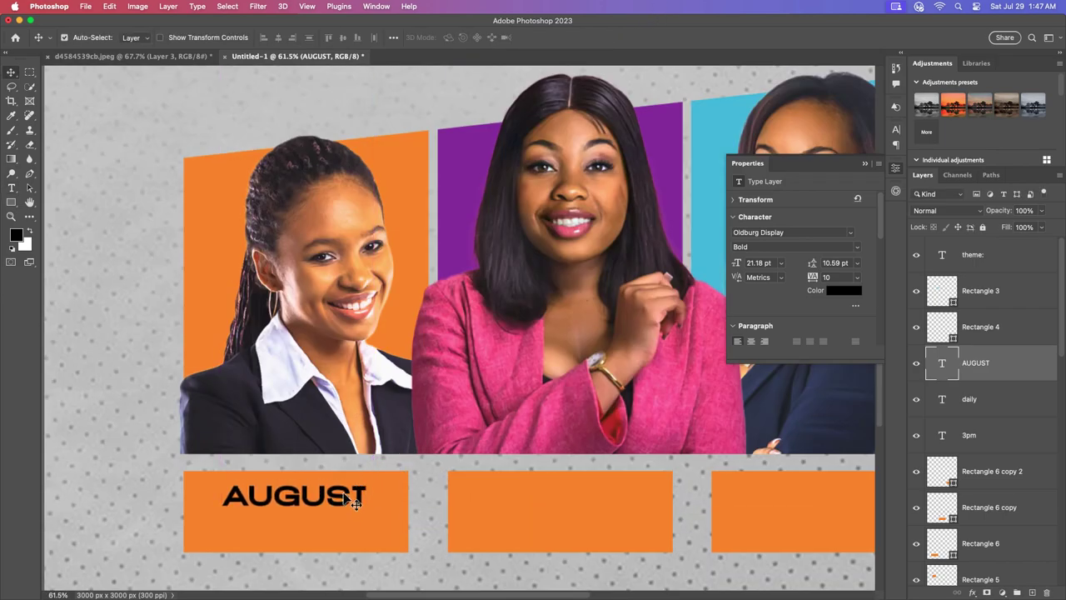
# Duplicate AUGUST onto a line below and change it to 24-25
pyautogui.moveTo(338, 497); pyautogui.dragTo(330, 519)
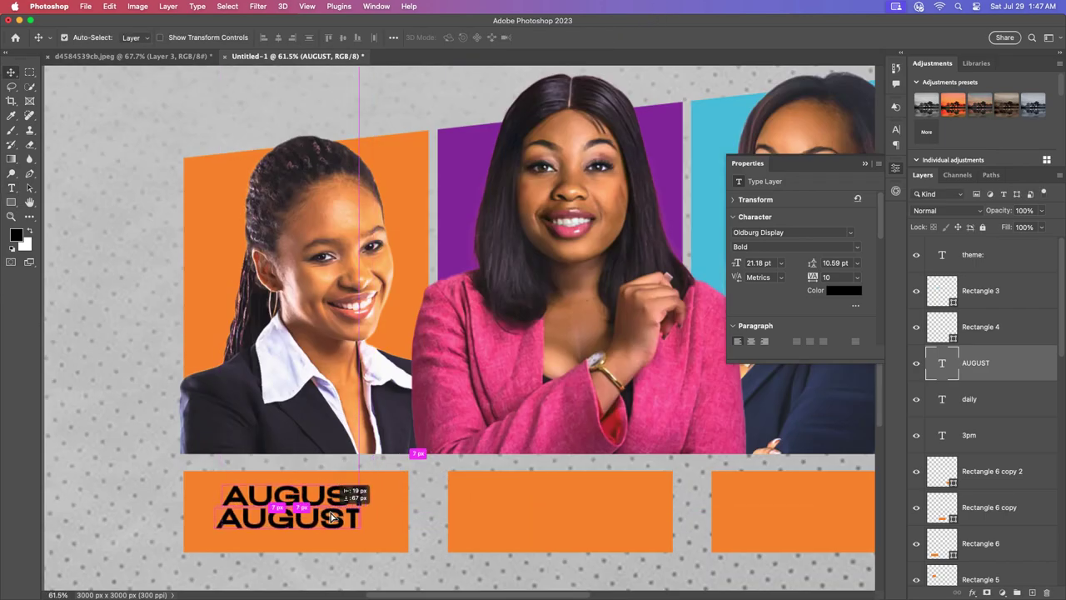
pyautogui.doubleClick(330, 519)
pyautogui.write('24')
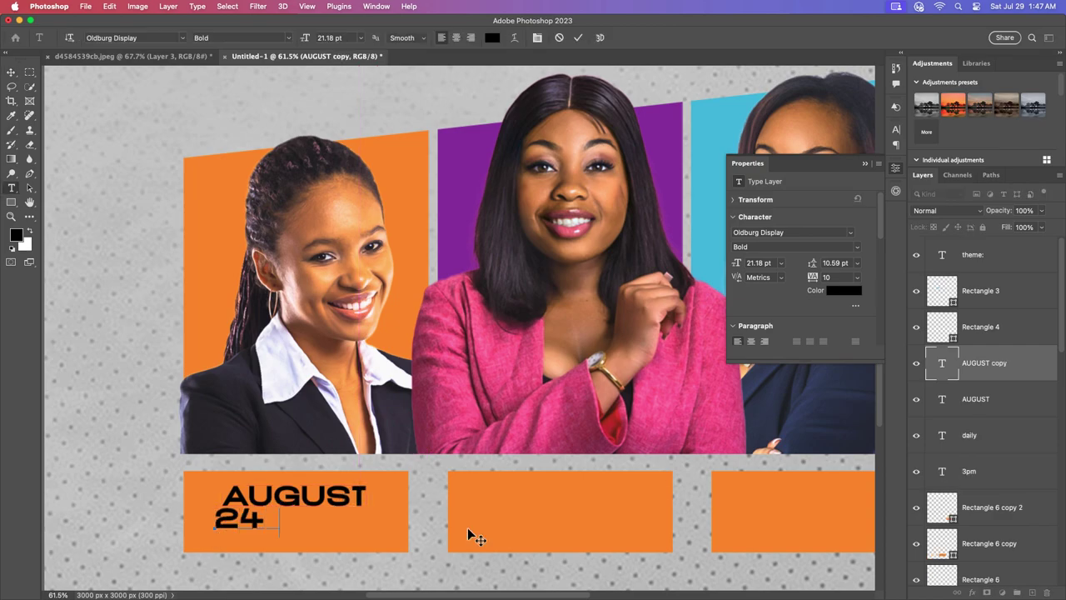
pyautogui.write('-2')
pyautogui.write('5')
pyautogui.press('Escape')
pyautogui.press('v')
pyautogui.scroll(-5, 666, 283)
pyautogui.scroll(6, 666, 283)
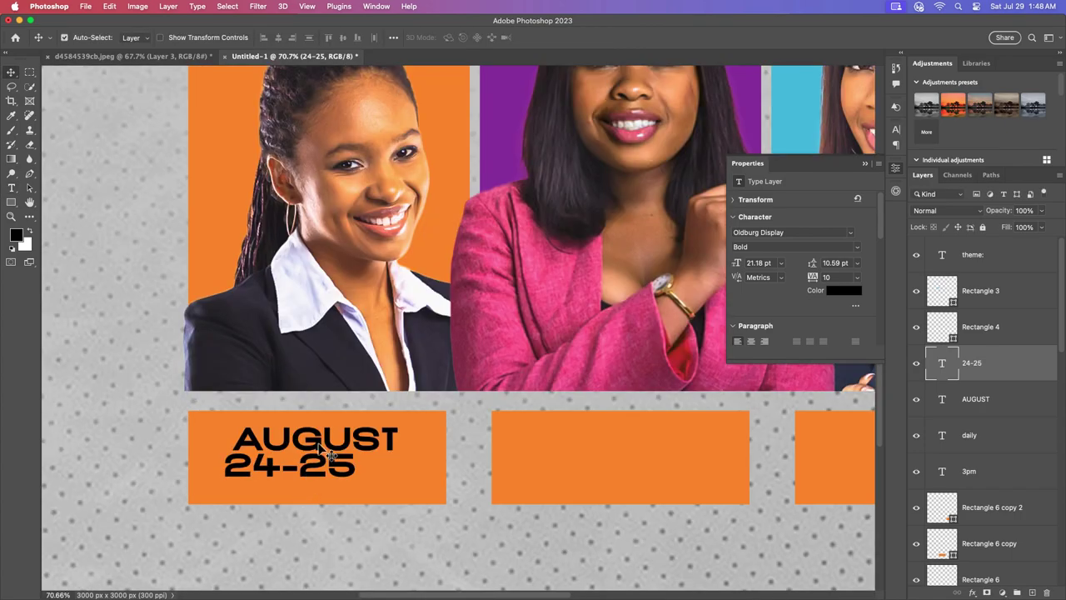
# Shrink the AUGUST and 24-25 lines together to about 12.84 pt
pyautogui.keyDown('shift'); pyautogui.click(998, 373); pyautogui.keyUp('shift')
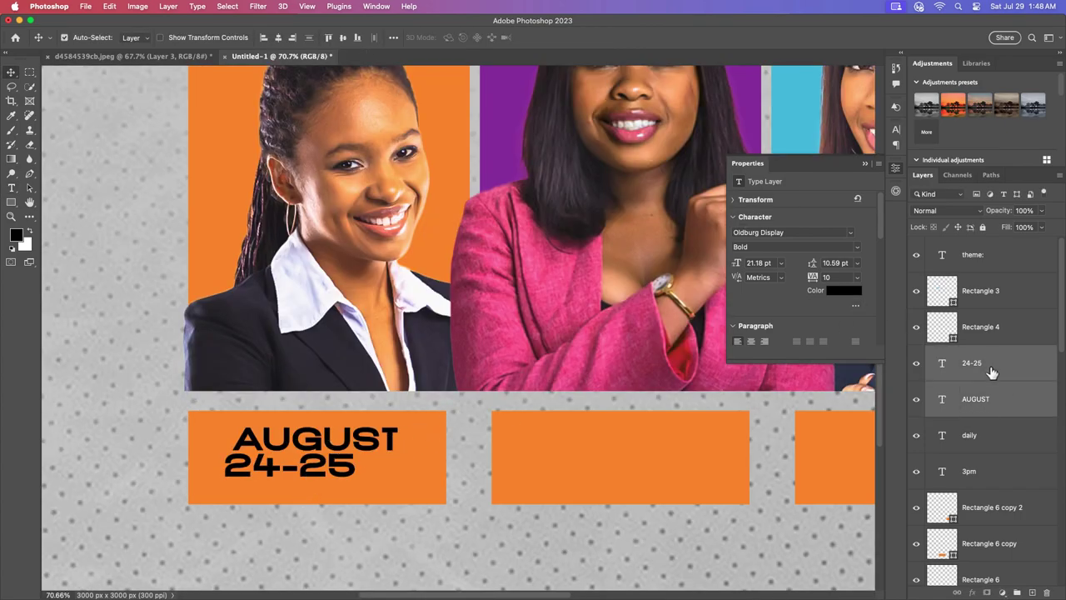
pyautogui.hotkey('ctrl', 't')
pyautogui.moveTo(397, 475)
pyautogui.mouseDown()
pyautogui.moveTo(331, 466)
pyautogui.moveTo(278, 438)
pyautogui.mouseUp()
pyautogui.press('Return')
pyautogui.doubleClick(281, 449)
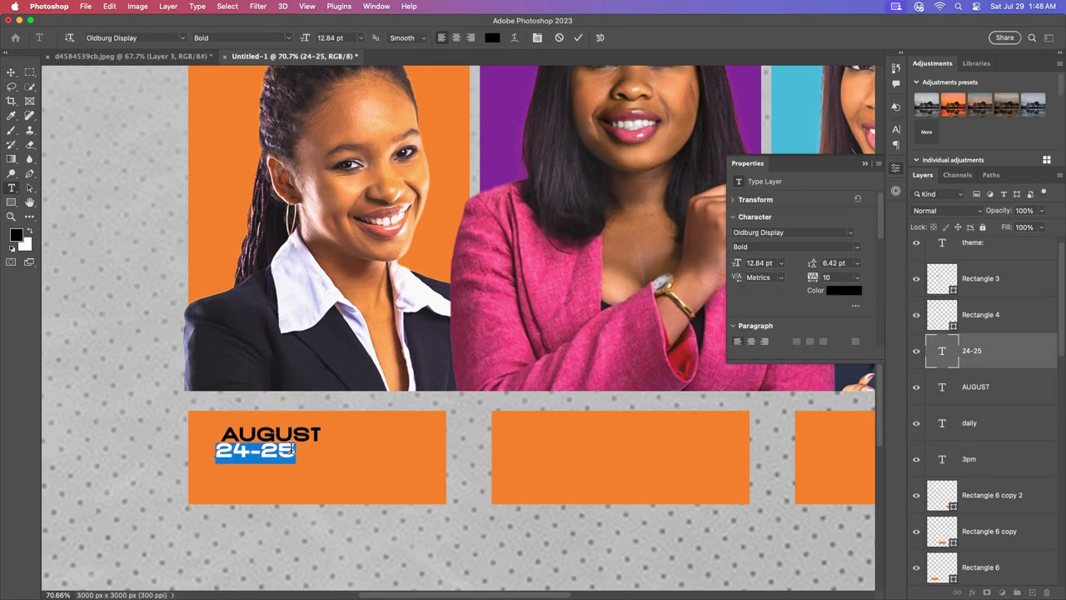
pyautogui.press('Escape')
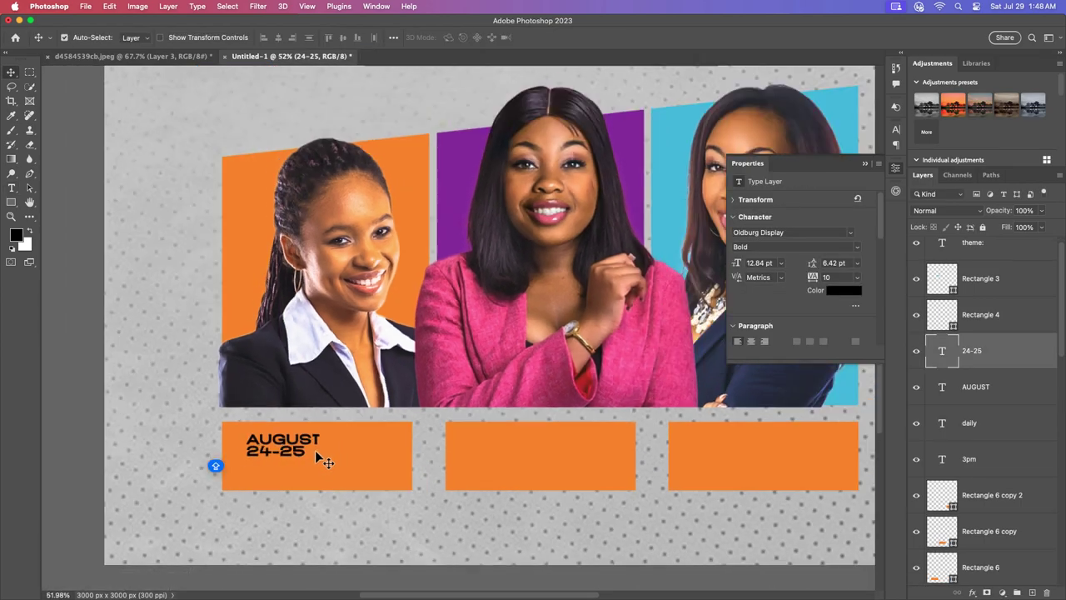
pyautogui.scroll(-3, 321, 458)
# Type the three-line caption 'WELCOMING OF / GUEST TO THE / GROUND.' on the first orange box
pyautogui.scroll(2, 305, 464)
pyautogui.click(12, 187)
pyautogui.click(248, 476)
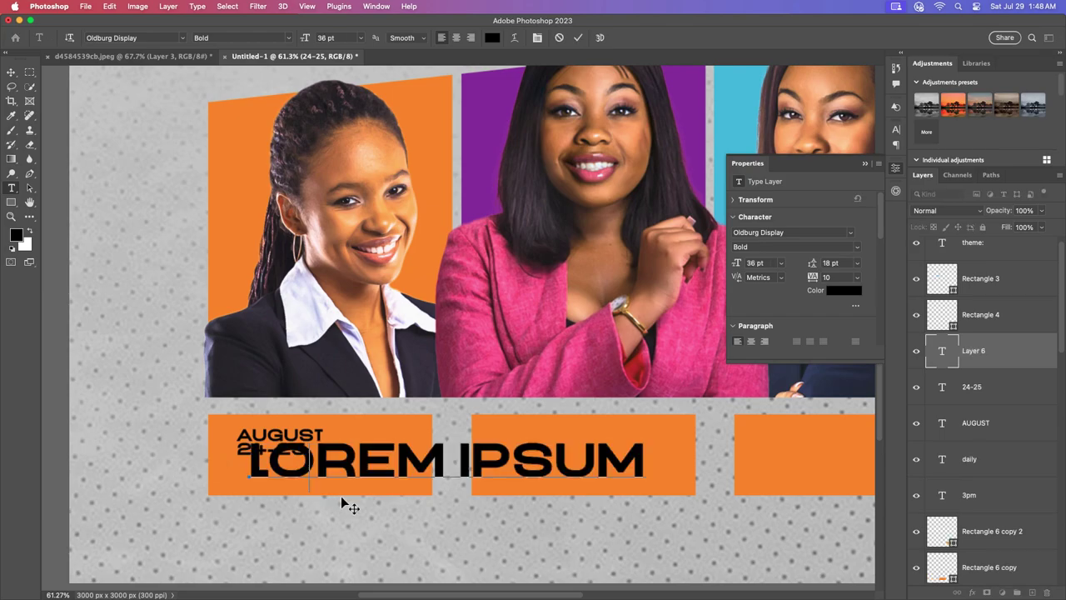
pyautogui.write('WE')
pyautogui.press('BackSpace')
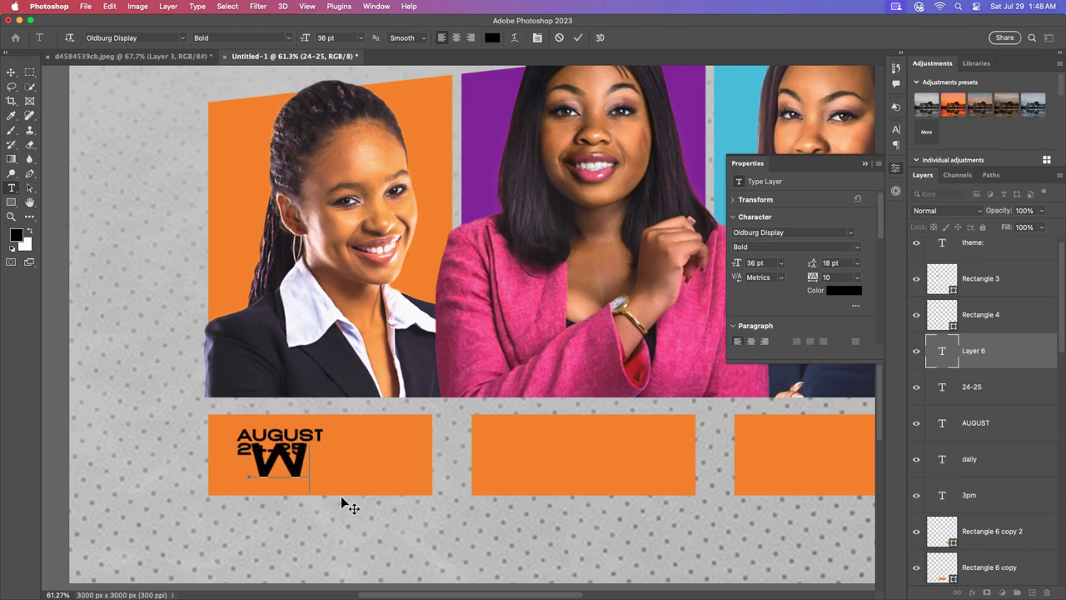
pyautogui.write('ELCOMING')
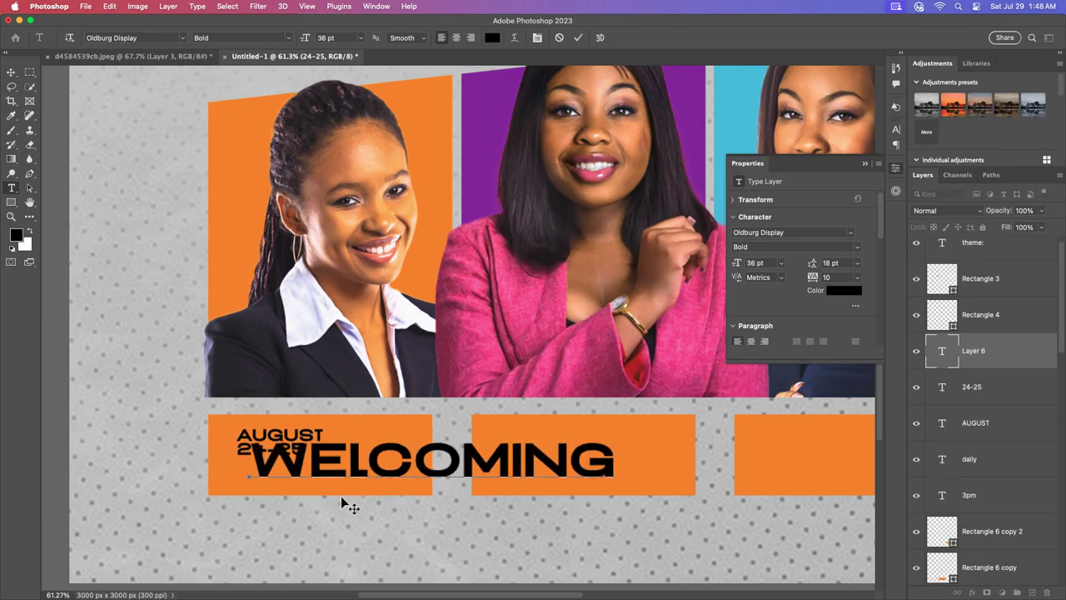
pyautogui.write(' OF')
pyautogui.press('Return')
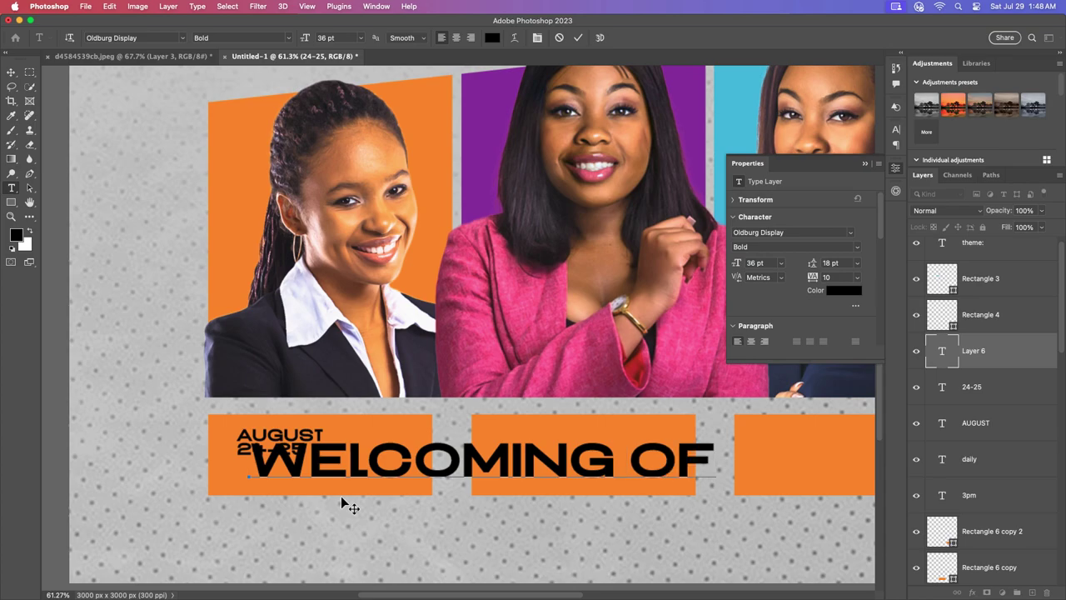
pyautogui.write('GUEST TO THE')
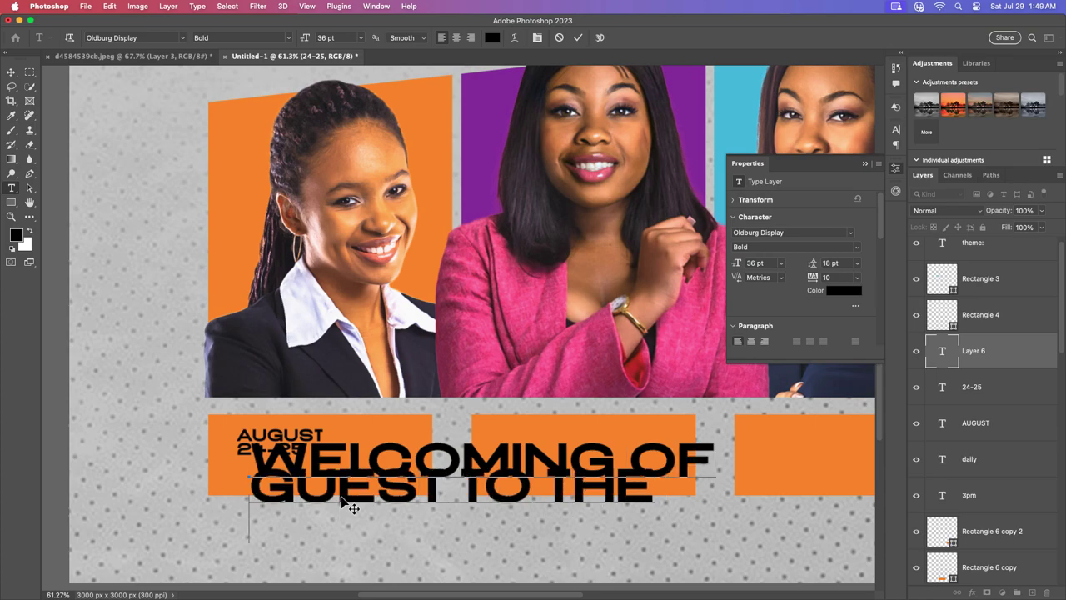
pyautogui.press('Return')
pyautogui.write('GROUND.')
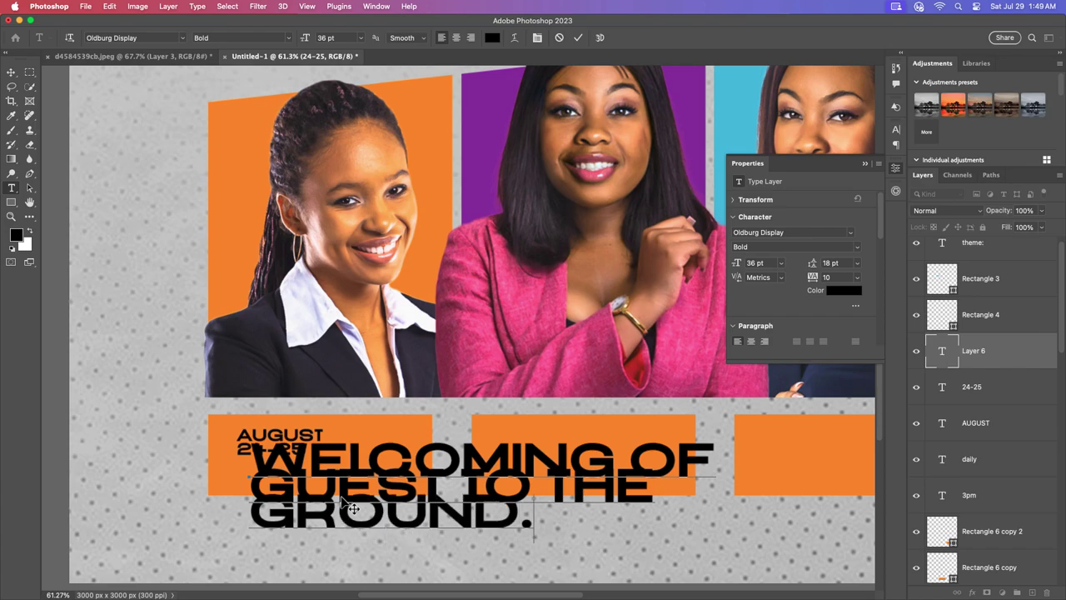
pyautogui.click(577, 37)
# Scale the welcome caption down and move it under the date
pyautogui.hotkey('ctrl', 't')
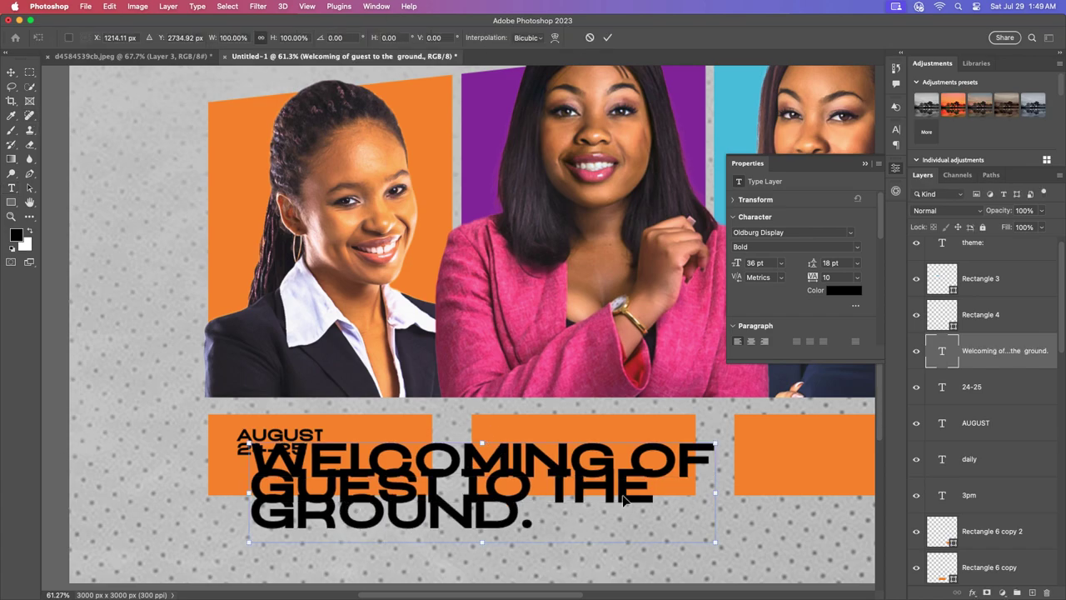
pyautogui.moveTo(715, 485); pyautogui.dragTo(370, 489)
pyautogui.moveTo(304, 491)
pyautogui.mouseDown()
pyautogui.moveTo(293, 468)
pyautogui.moveTo(371, 436)
pyautogui.mouseUp()
pyautogui.press('Return')
pyautogui.press('v')
pyautogui.click(317, 481)
pyautogui.hotkey('ctrl', 't')
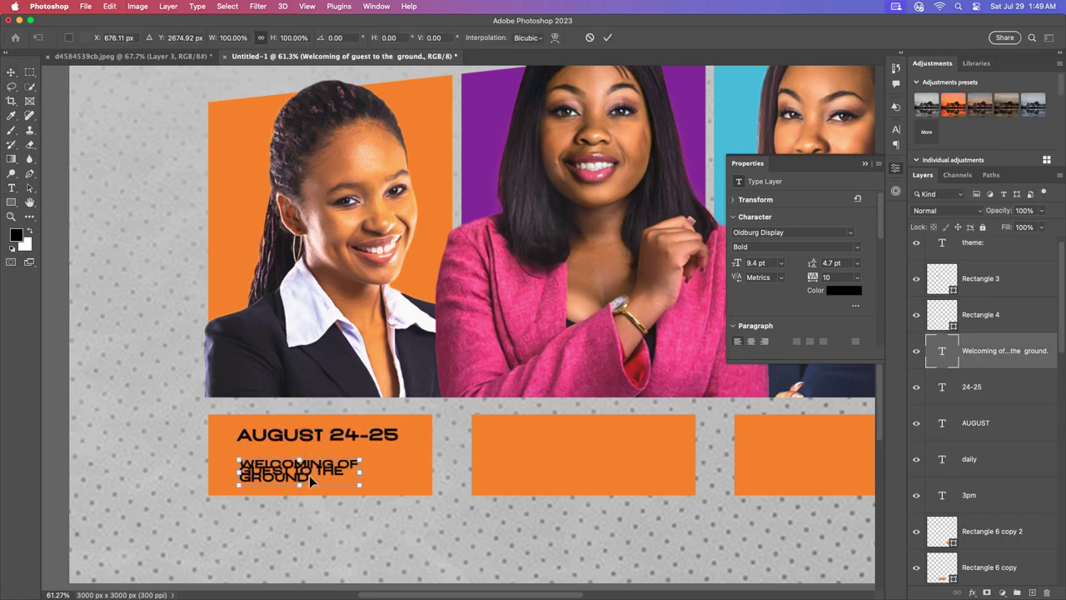
pyautogui.moveTo(362, 473); pyautogui.dragTo(401, 473)
pyautogui.press('Return')
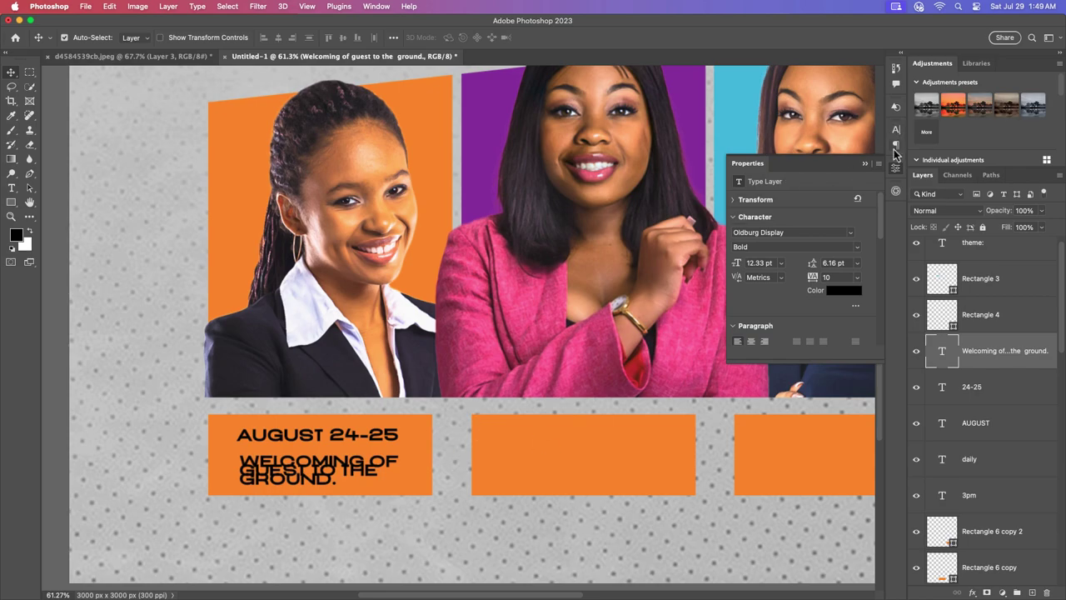
# Set the welcome caption to 10 pt with 9 pt leading and position it under the date
pyautogui.click(896, 128)
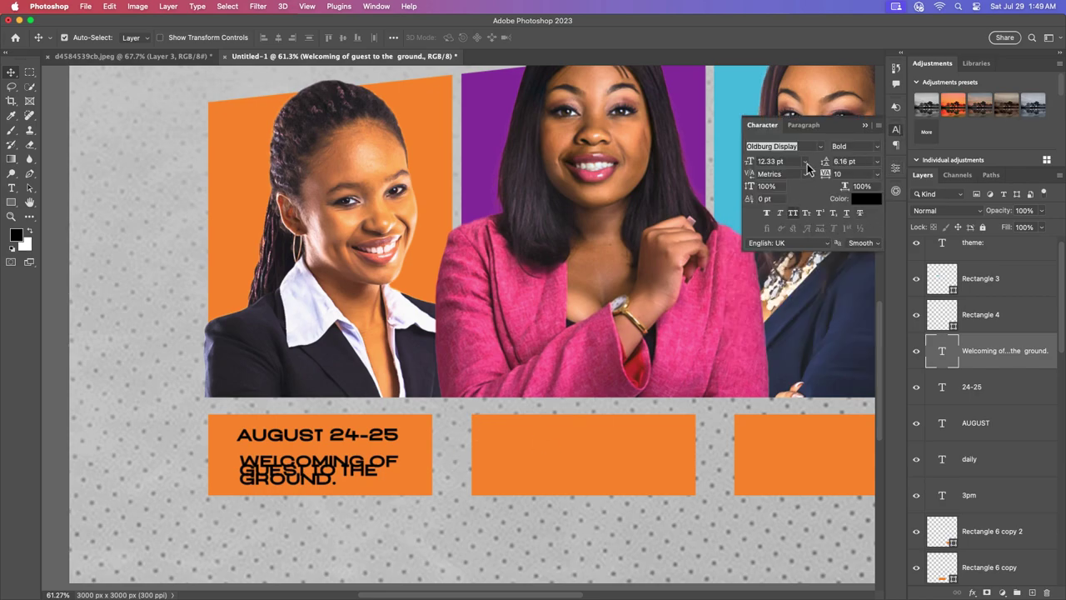
pyautogui.click(805, 161)
pyautogui.click(773, 212)
pyautogui.click(876, 161)
pyautogui.click(845, 200)
pyautogui.moveTo(310, 457); pyautogui.dragTo(317, 462)
pyautogui.scroll(-5, 325, 462)
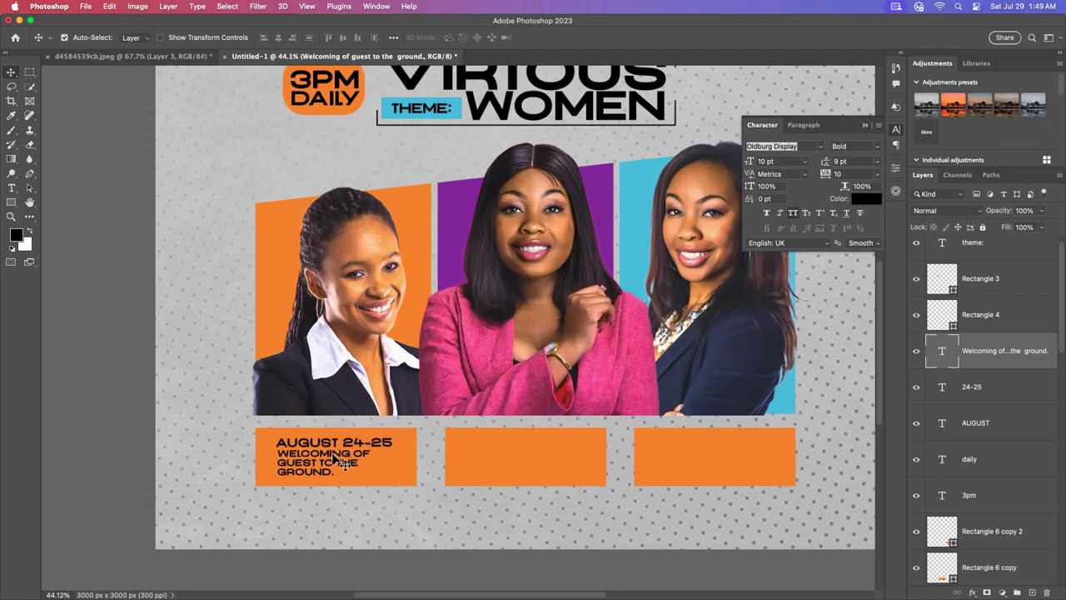
pyautogui.scroll(5, 345, 460)
# Merge the separate date pieces into a single 'AUGUST 24-25' heading
pyautogui.click(370, 427)
pyautogui.press('Delete')
pyautogui.doubleClick(351, 431)
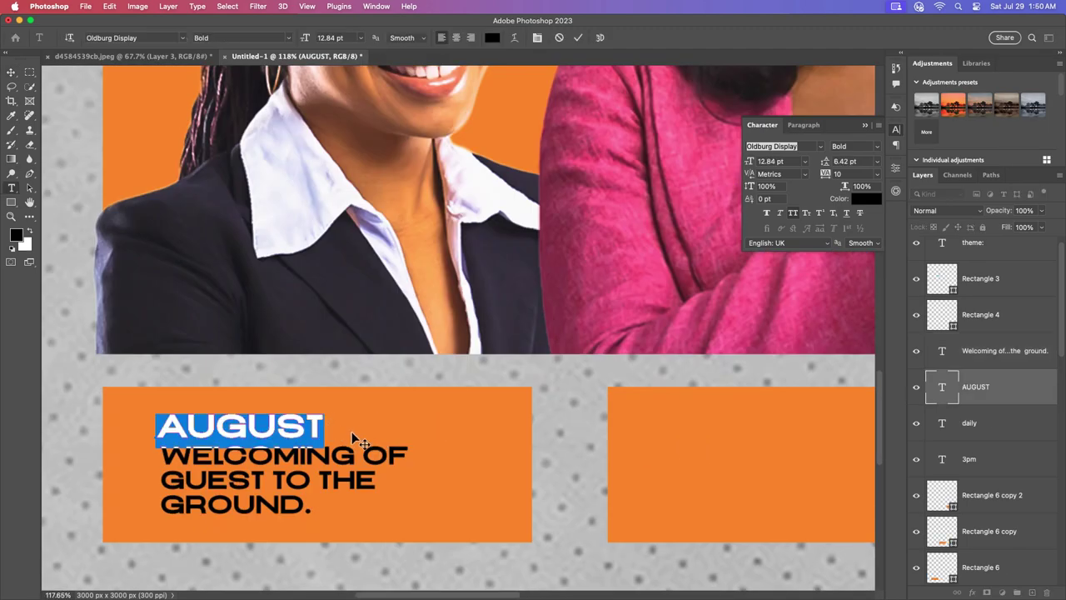
pyautogui.write('AUGUST 24-')
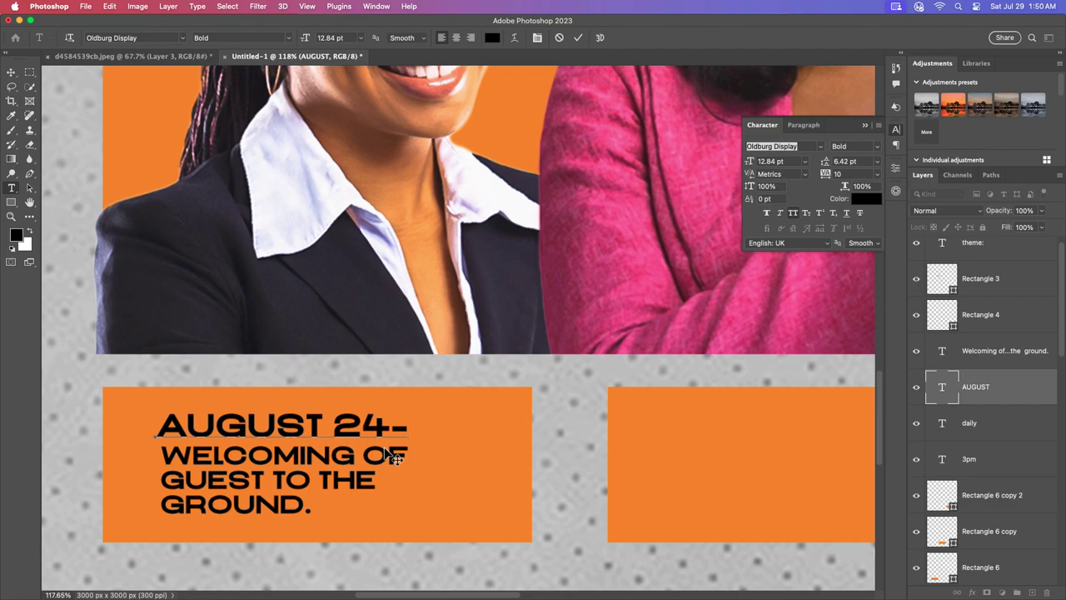
pyautogui.write('25')
pyautogui.click(574, 40)
pyautogui.press('v')
pyautogui.scroll(-5, 416, 436)
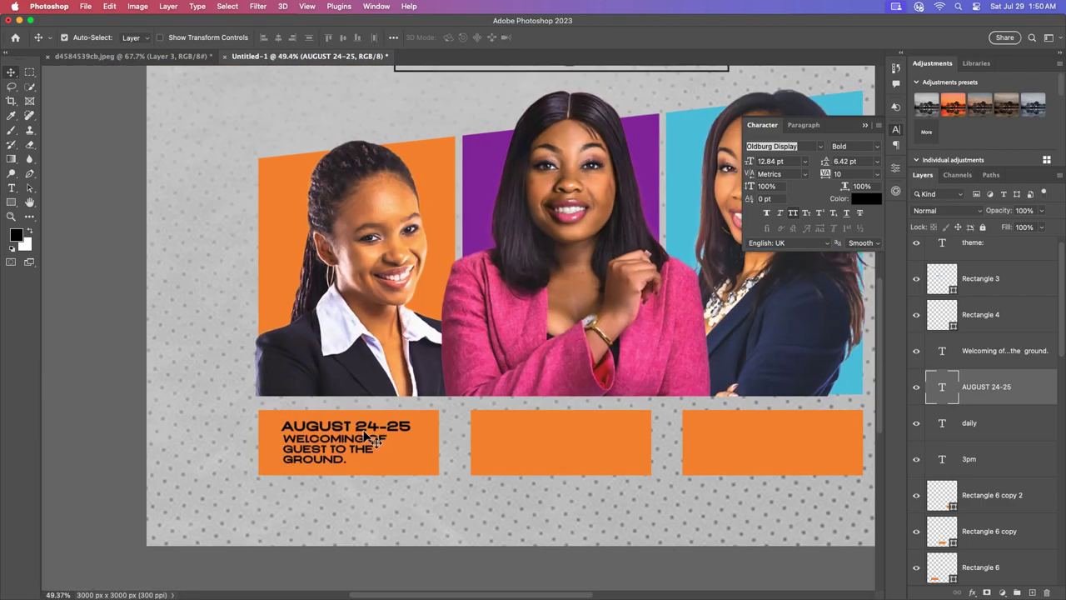
# Copy the date heading into the middle box and change it to AUGUST 26
pyautogui.moveTo(365, 428); pyautogui.dragTo(642, 428)
pyautogui.doubleClick(576, 429)
pyautogui.press('BackSpace')
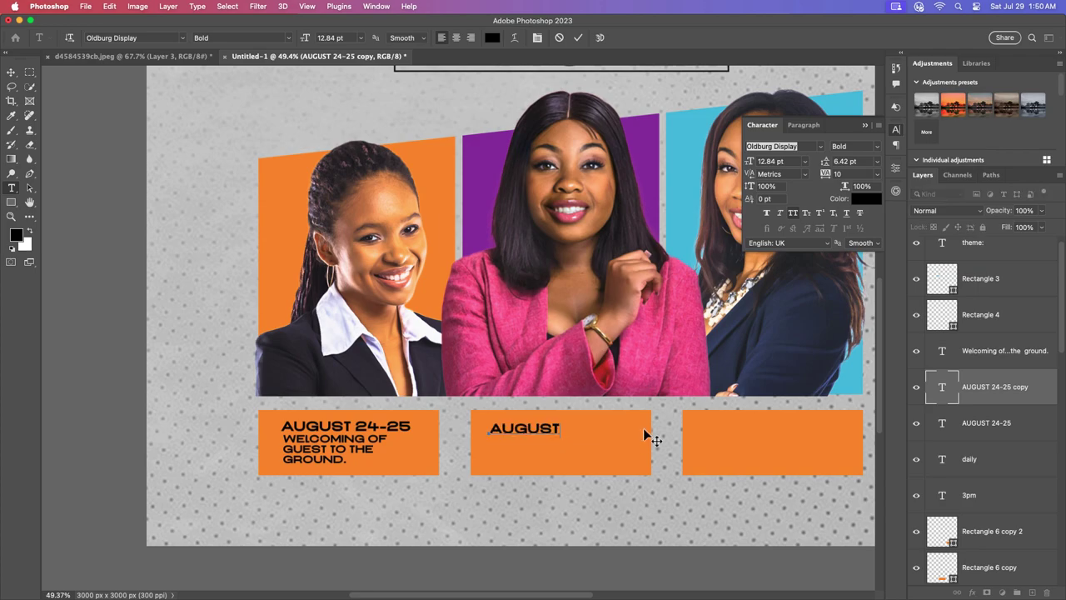
pyautogui.write(' 26')
pyautogui.click(577, 37)
# Copy the caption into the middle box and rewrite it as 'MIRACLES AND FIRE DELIVERANCE SERVICE'
pyautogui.moveTo(325, 454); pyautogui.dragTo(528, 460)
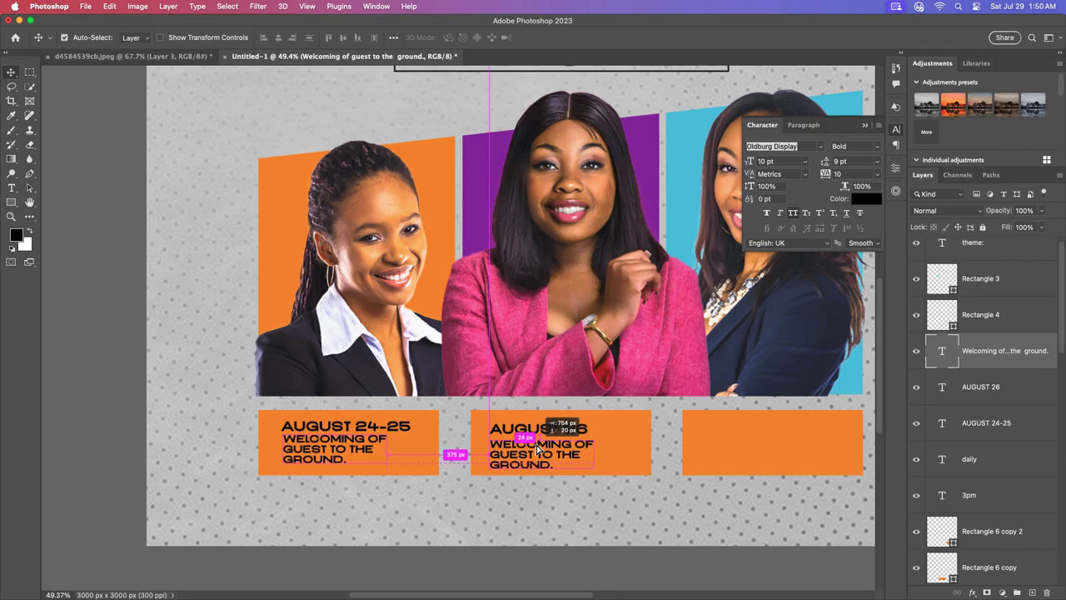
pyautogui.doubleClick(533, 454)
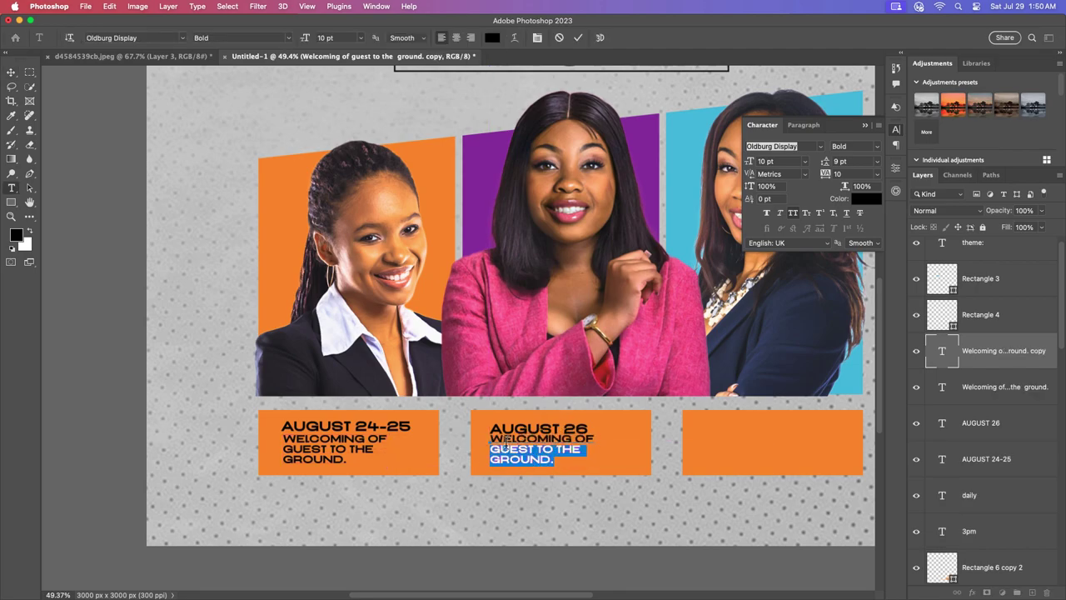
pyautogui.write('MIRACLES AND FIRE')
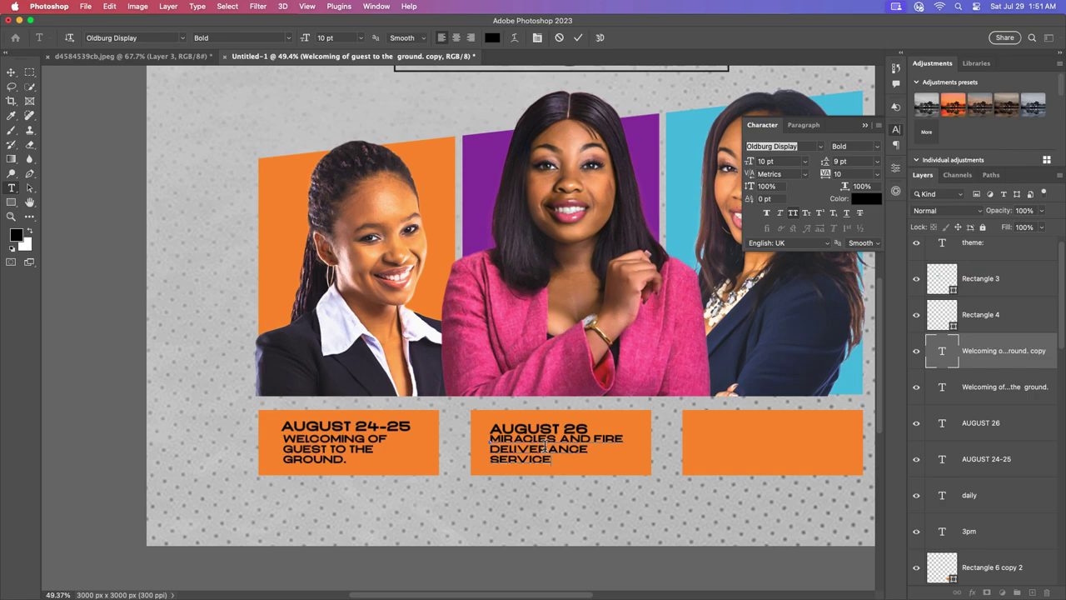
pyautogui.press('Escape')
pyautogui.press('v')
pyautogui.keyDown('alt'); pyautogui.scroll(-2, 557, 401); pyautogui.keyUp('alt')
# Colour the AUGUST 26 heading purple, sampled from the middle backdrop
pyautogui.click(537, 426)
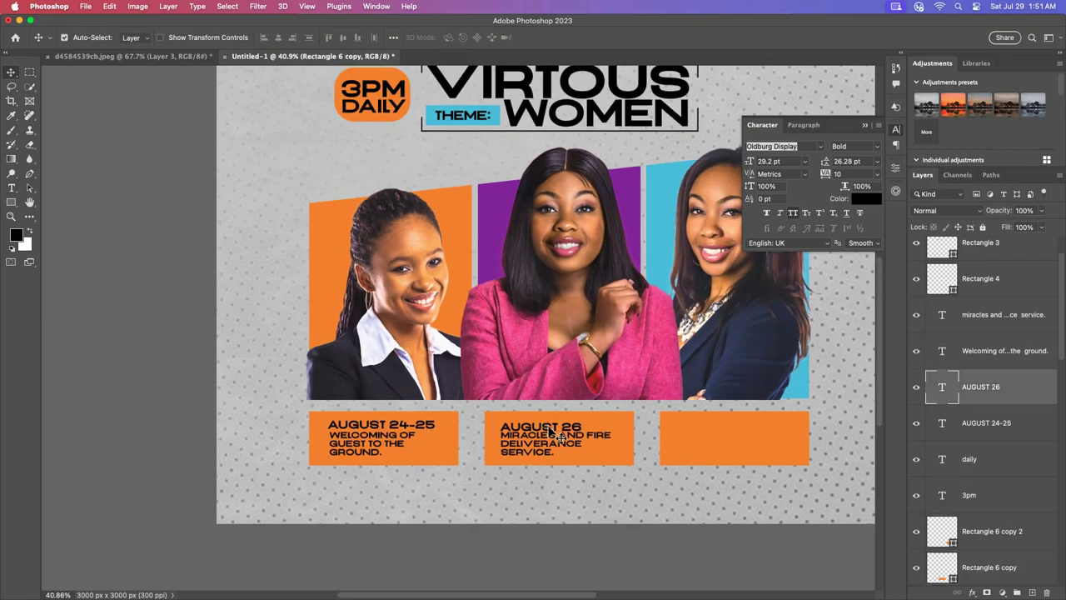
pyautogui.click(866, 198)
pyautogui.click(809, 286)
pyautogui.click(809, 241)
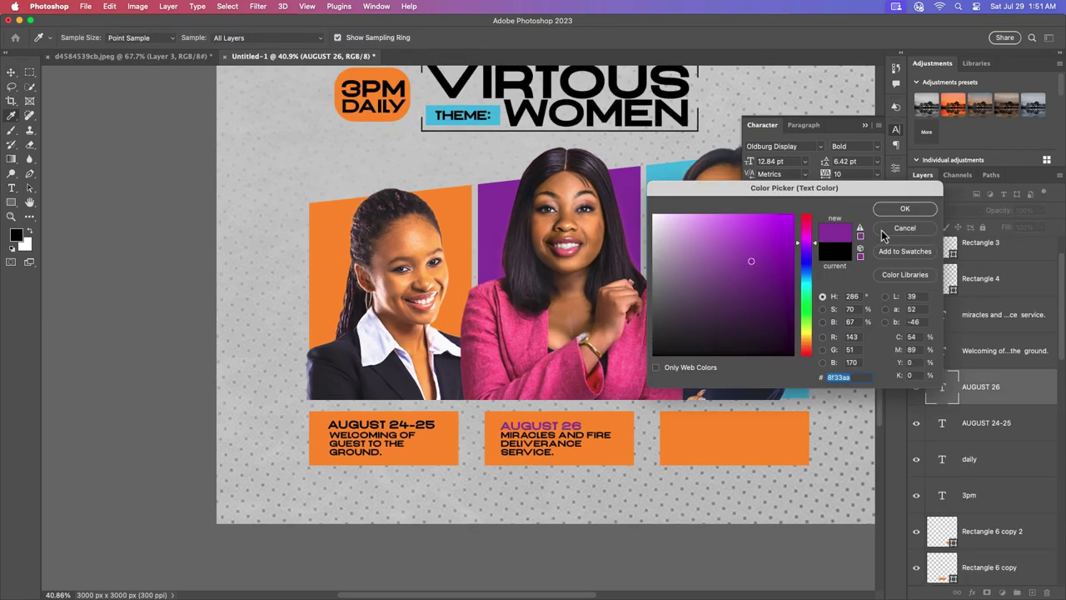
pyautogui.click(838, 208)
pyautogui.click(433, 428)
pyautogui.click(866, 198)
# Apply the same purple to the AUGUST 24-25 heading
pyautogui.click(905, 208)
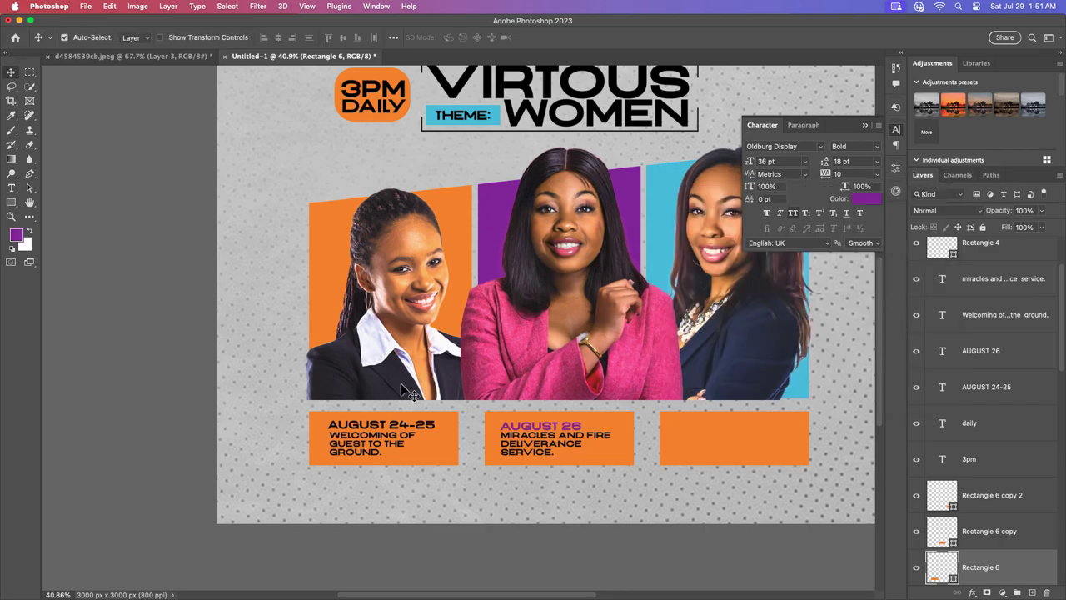
pyautogui.click(383, 425)
pyautogui.click(866, 199)
pyautogui.click(751, 261)
pyautogui.click(805, 241)
pyautogui.click(904, 209)
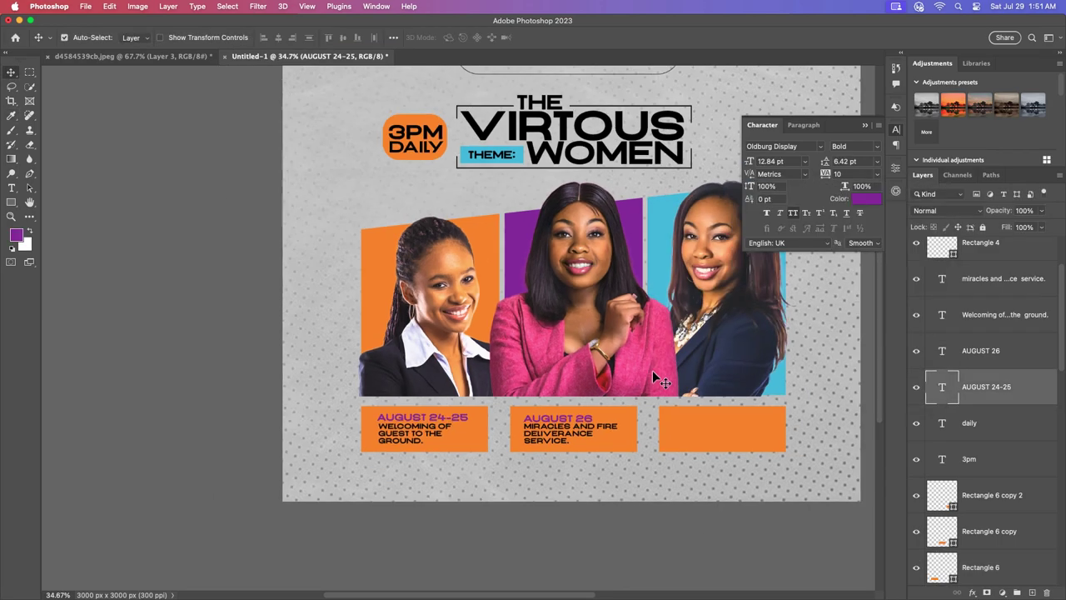
# Copy the AUGUST 26 heading and its description into the third orange box
pyautogui.scroll(3, 641, 366)
pyautogui.scroll(-3, 641, 366)
pyautogui.scroll(2, 532, 442)
pyautogui.scroll(-2, 532, 441)
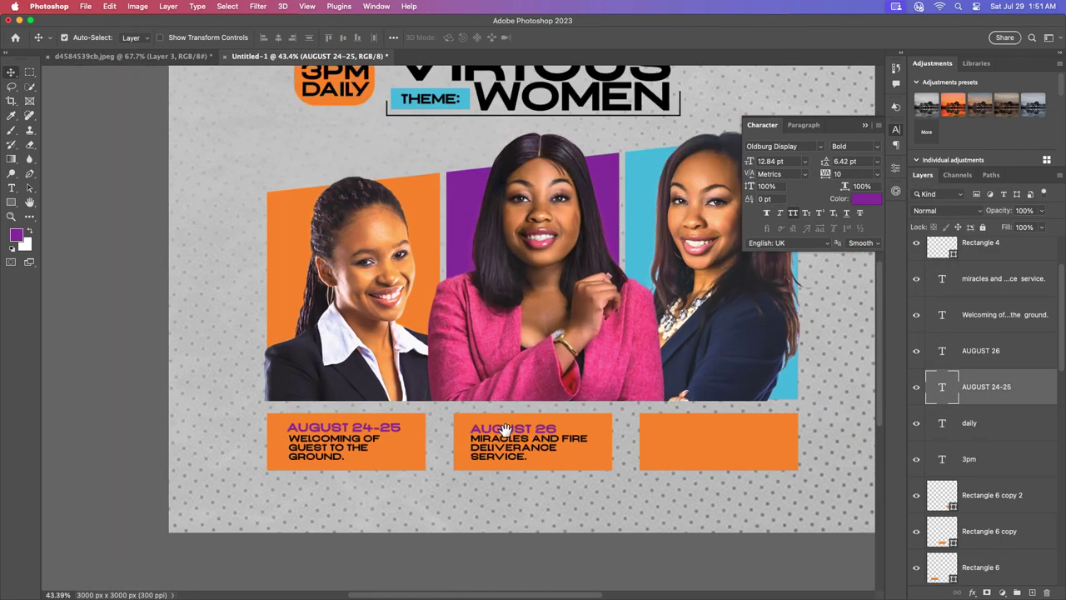
pyautogui.moveTo(516, 433); pyautogui.dragTo(698, 428)
pyautogui.moveTo(530, 450); pyautogui.dragTo(702, 449)
# Rewrite the third box description as 'TEACHING VIRTOUS WOMEN ON FAMILY CARE AND FAMILY WELBEING.'
pyautogui.scroll(-1, 691, 450)
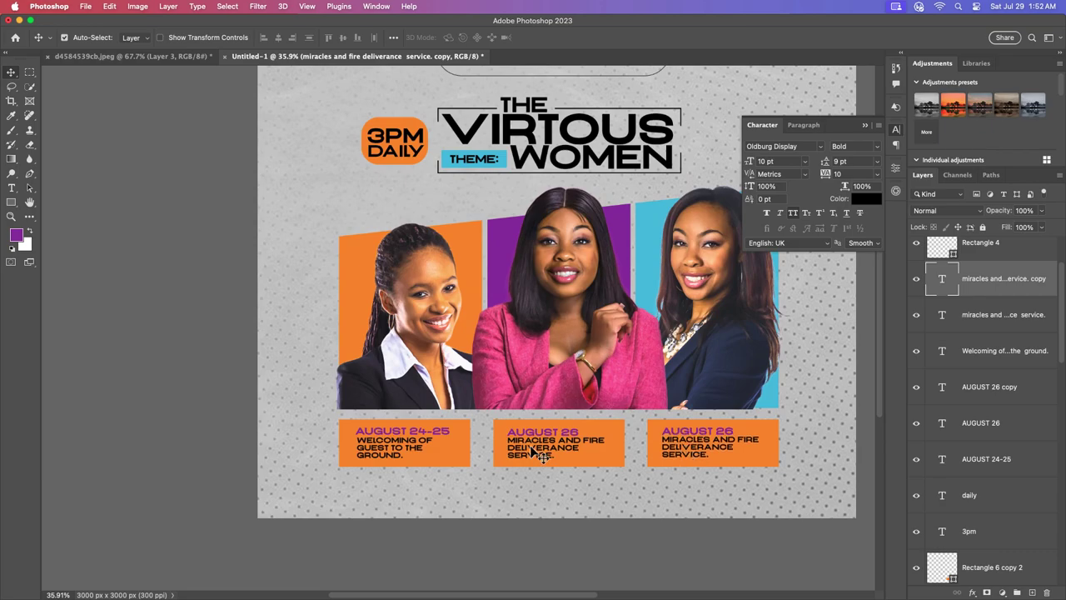
pyautogui.scroll(5, 706, 453)
pyautogui.doubleClick(713, 454)
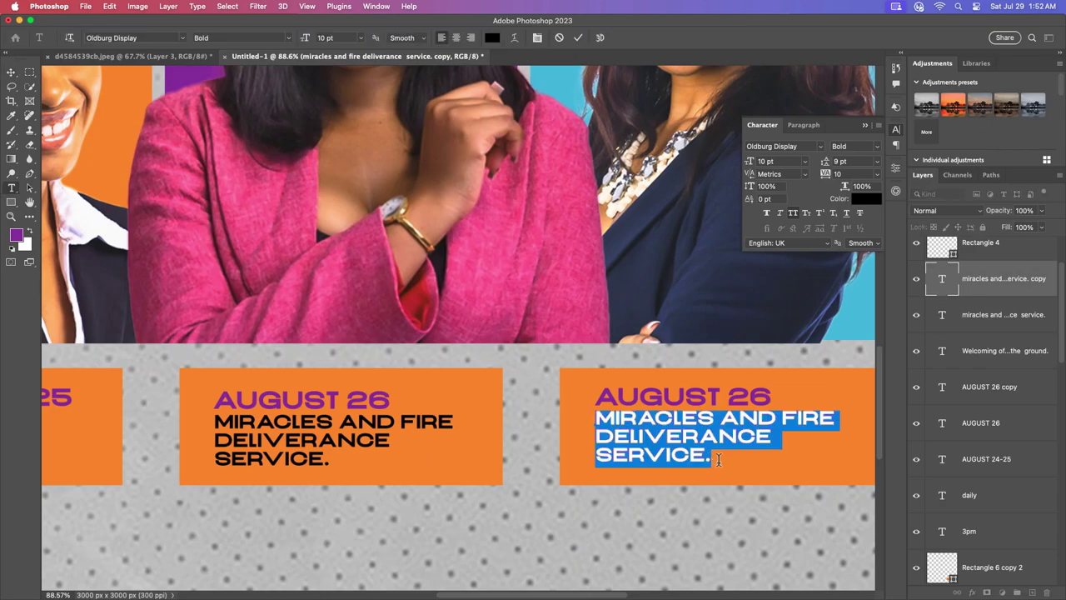
pyautogui.write('TEACHING')
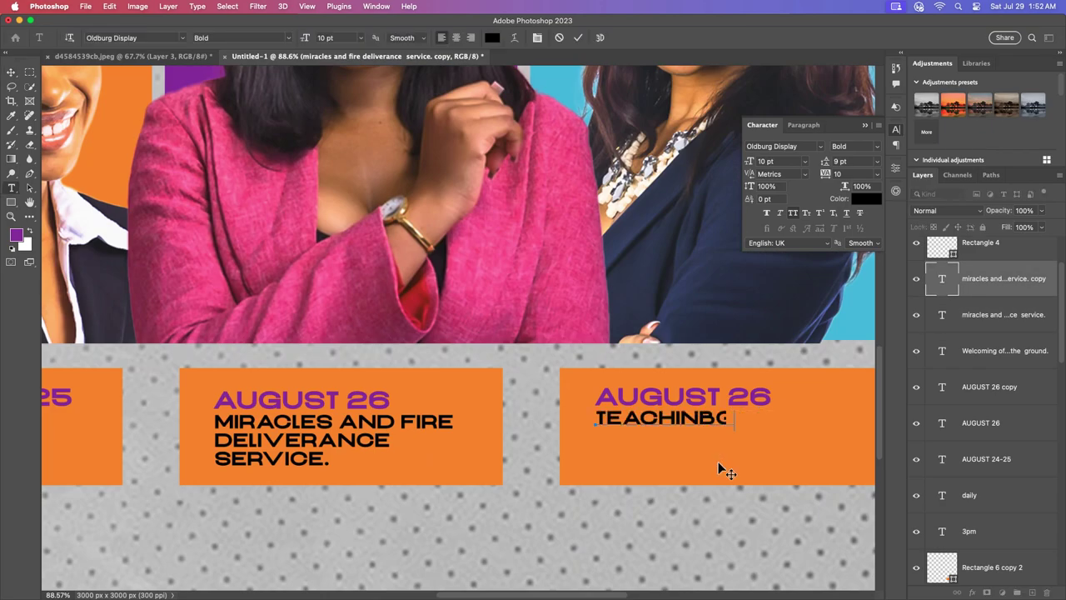
pyautogui.press('BackSpace')
pyautogui.write('IRTOUS WOMEN')
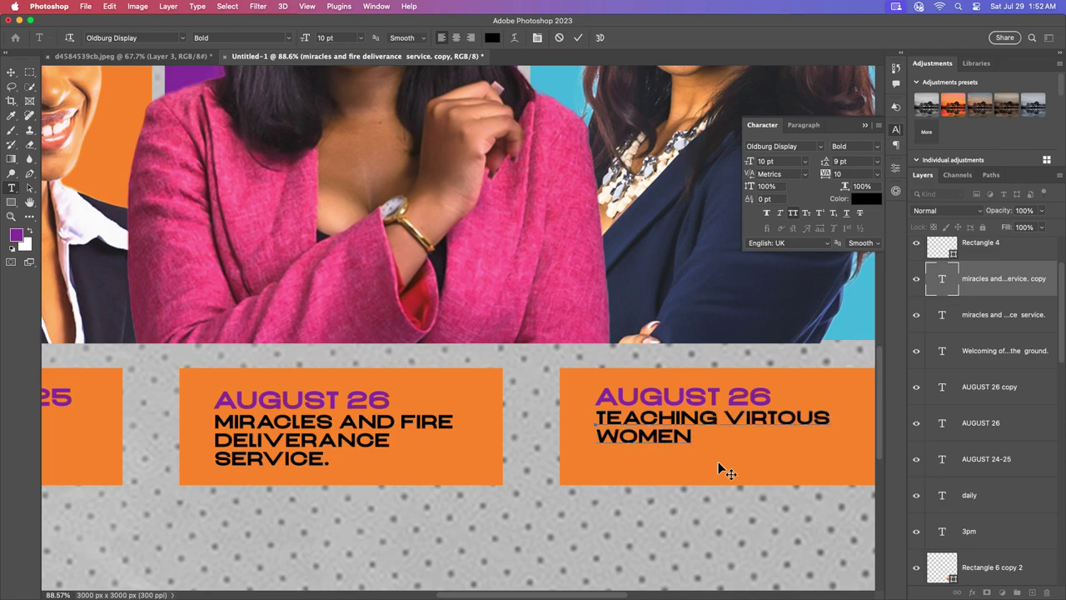
pyautogui.write(' ON FAMILY CA')
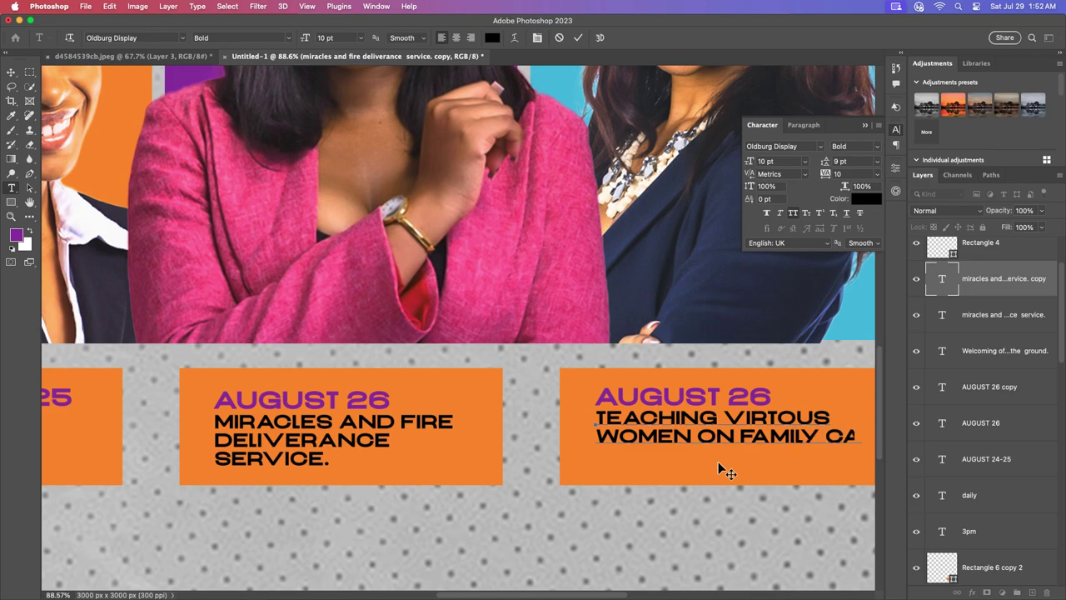
pyautogui.write('R AB')
pyautogui.press('BackSpace')
pyautogui.write('ND')
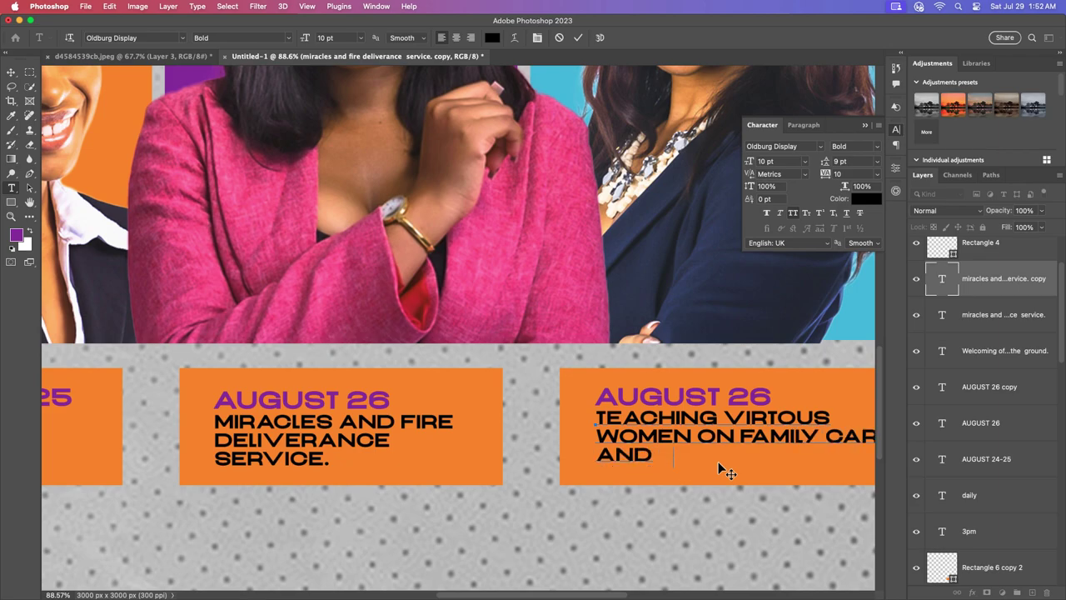
pyautogui.write(' FAMILY WEL')
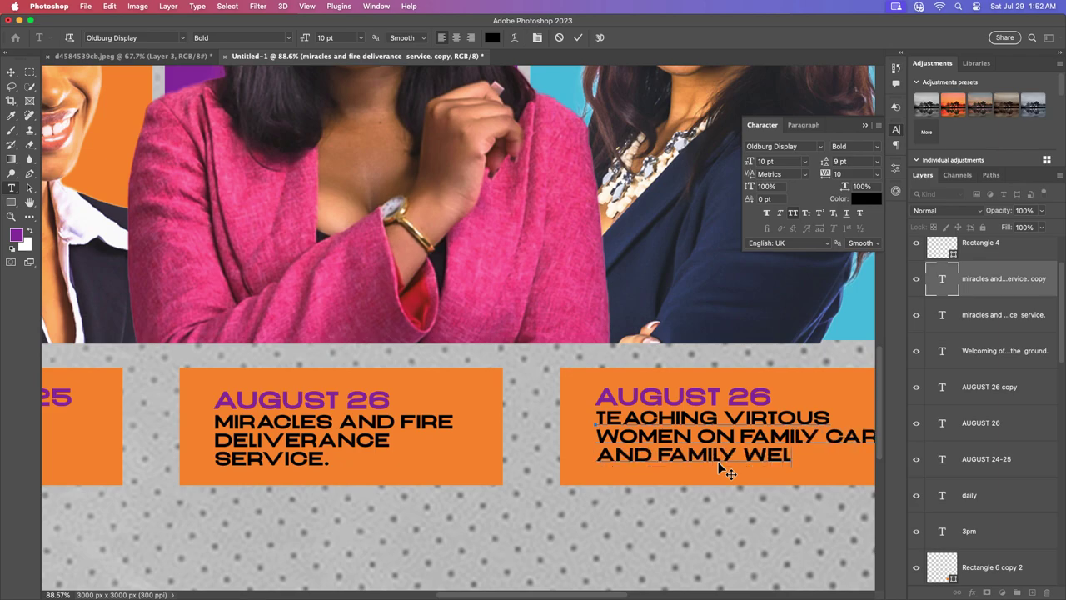
pyautogui.write('BEING.')
pyautogui.scroll(-5, 707, 449)
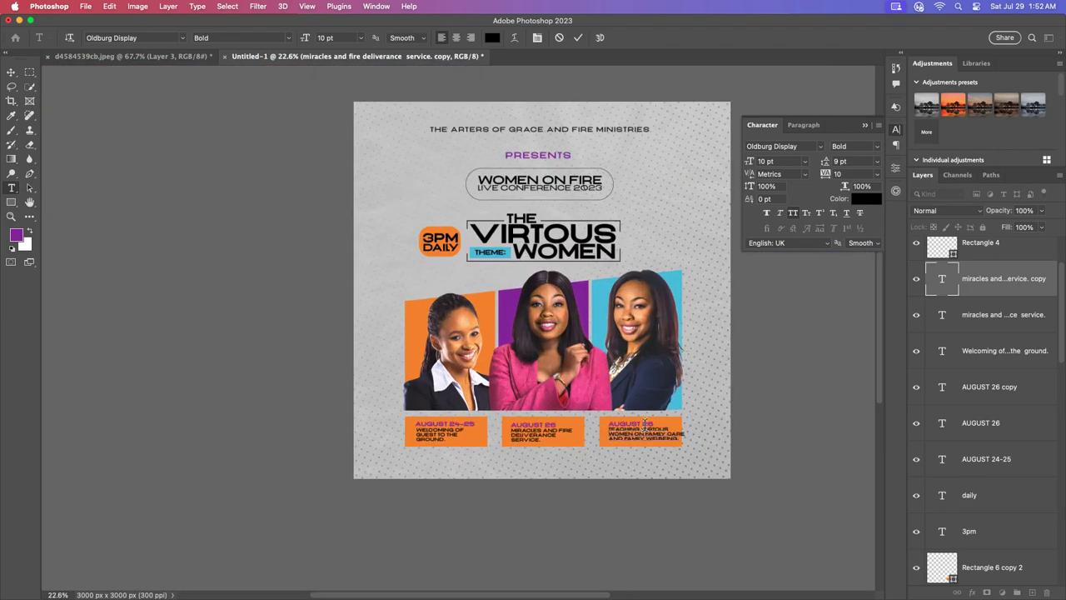
pyautogui.scroll(3, 689, 428)
pyautogui.press('Escape')
# Shrink the third box text to 9 pt with 8 pt leading
pyautogui.scroll(2, 667, 462)
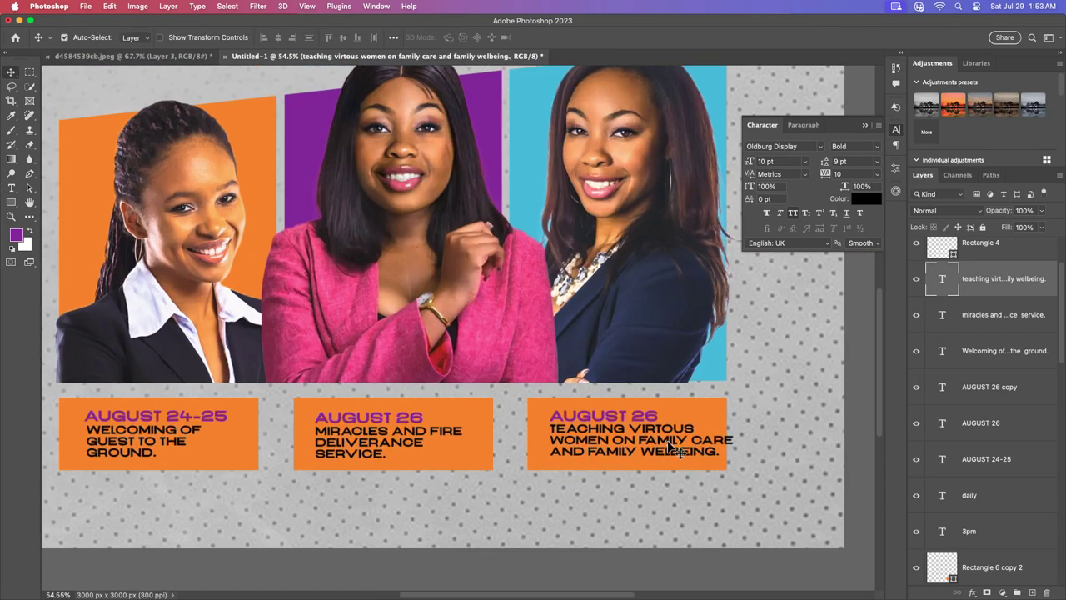
pyautogui.click(805, 161)
pyautogui.click(776, 214)
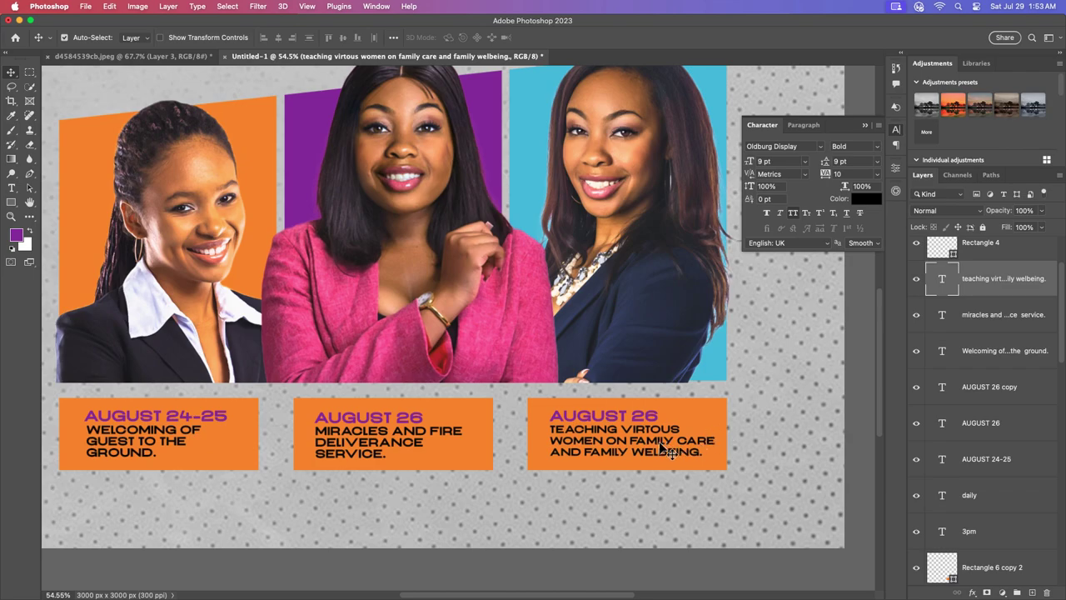
pyautogui.click(876, 161)
pyautogui.click(845, 197)
pyautogui.scroll(-3, 510, 398)
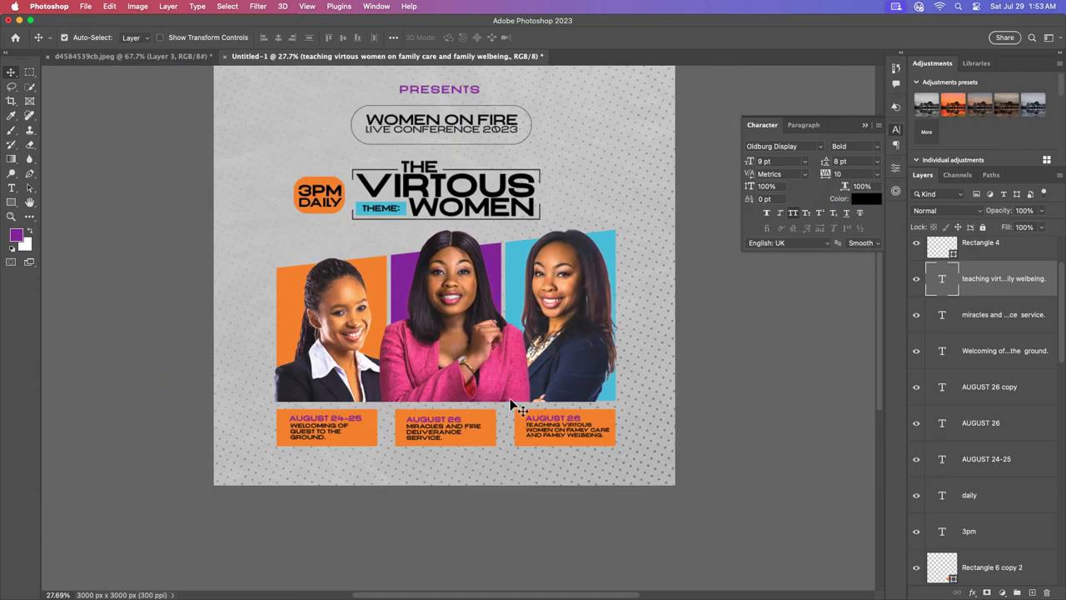
pyautogui.click(499, 138)
pyautogui.click(857, 201)
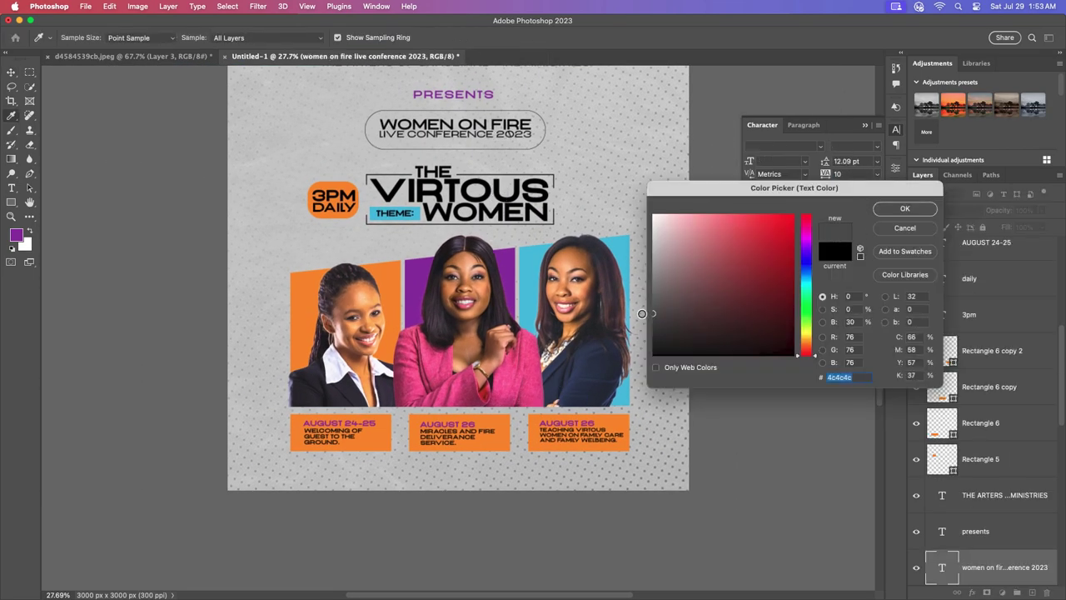
pyautogui.press('Escape')
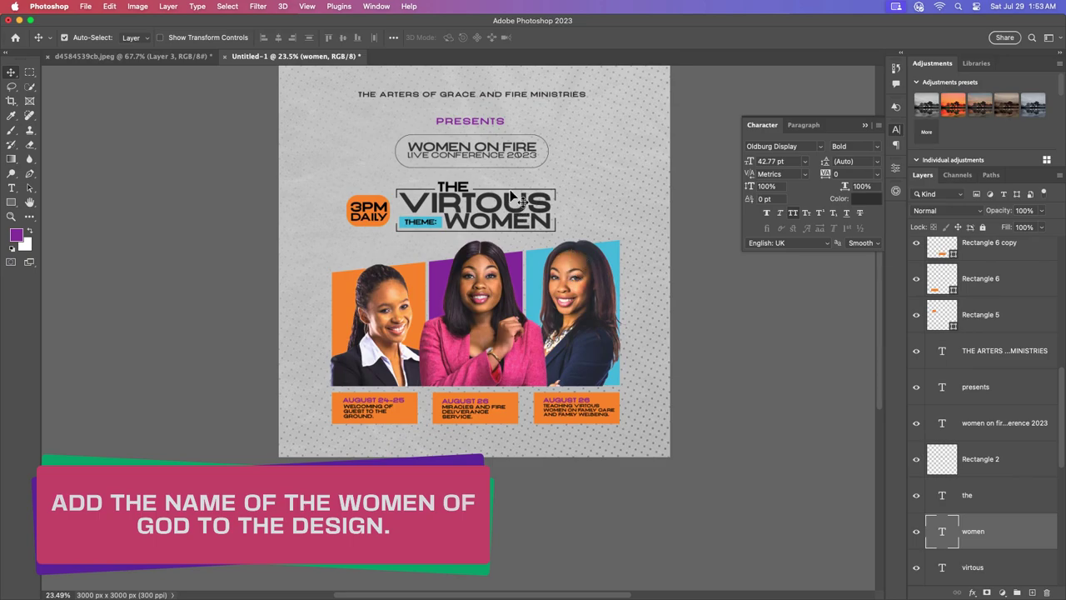
pyautogui.scroll(2, 513, 197)
pyautogui.scroll(2, 428, 348)
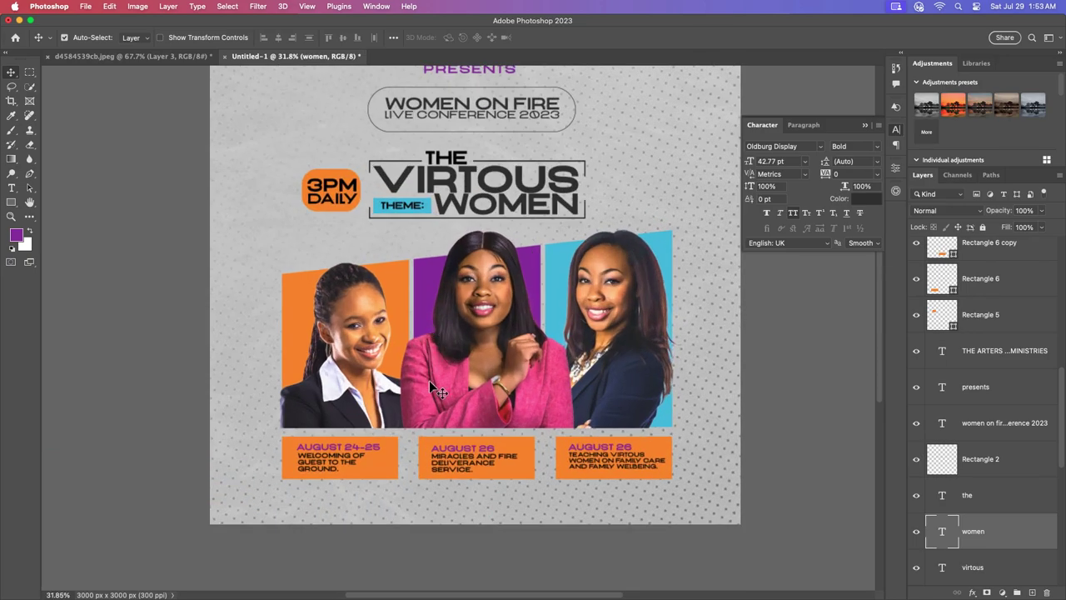
pyautogui.press('t')
# Type the pastor's name label, move it onto the photos, and colour it white (#ffffff)
pyautogui.click(228, 332)
pyautogui.write('PS')
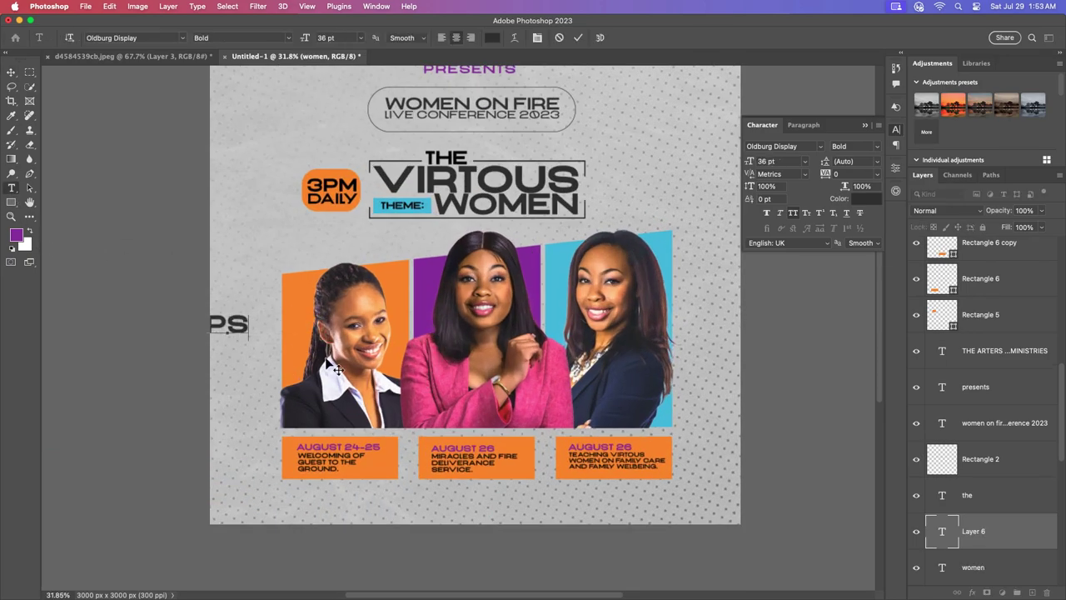
pyautogui.write('T FAITH')
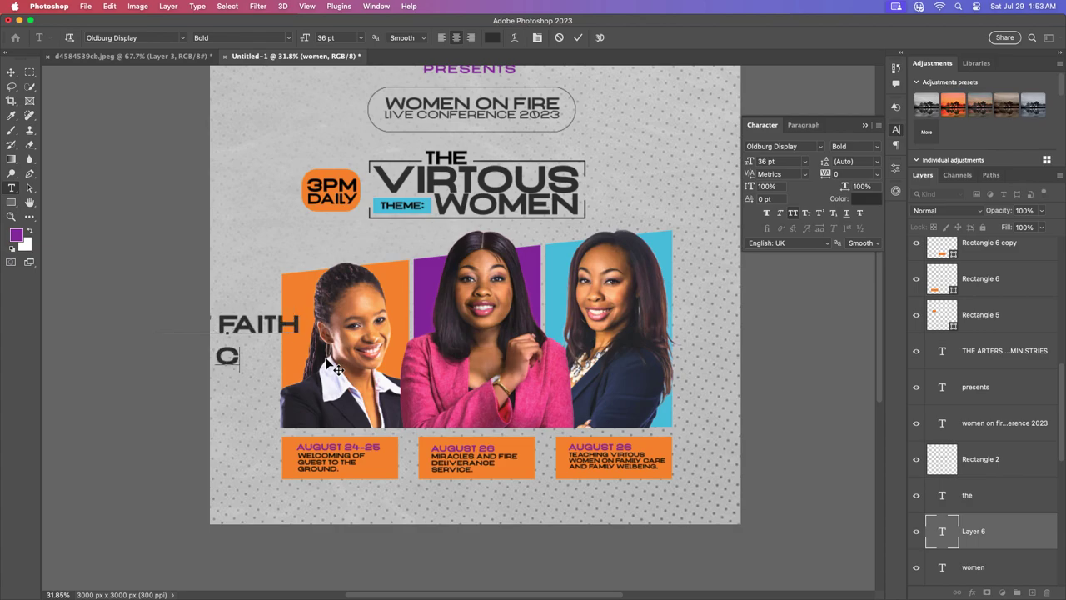
pyautogui.write('ATE')
pyautogui.moveTo(250, 339)
pyautogui.mouseDown()
pyautogui.moveTo(325, 323)
pyautogui.moveTo(523, 368)
pyautogui.mouseUp()
pyautogui.click(492, 37)
pyautogui.write('ffffff')
pyautogui.click(905, 208)
# Set the label's first name line to 18 pt
pyautogui.doubleClick(523, 367)
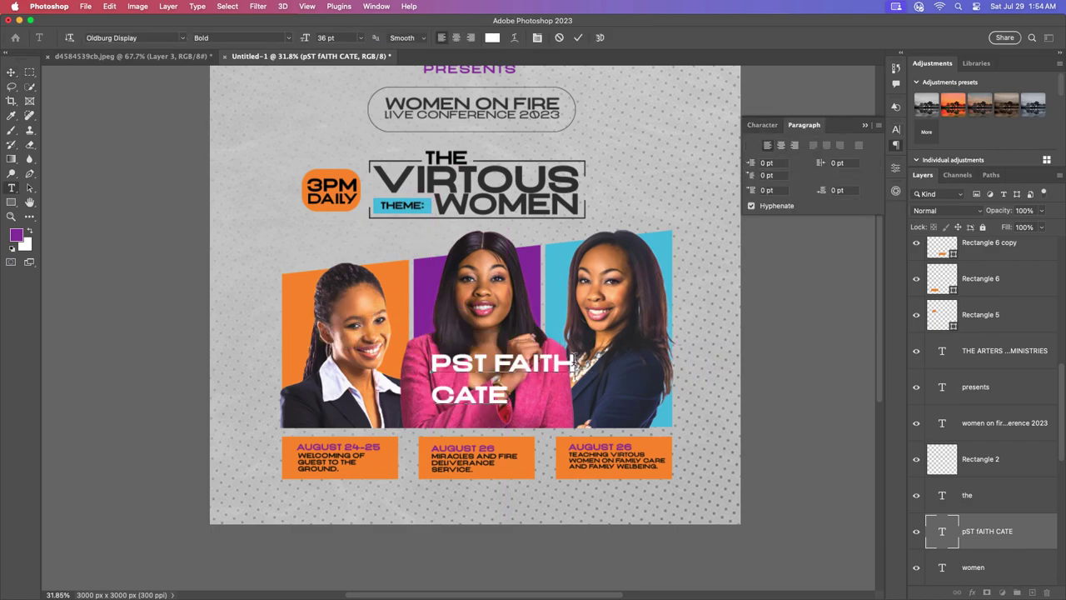
pyautogui.click(762, 125)
pyautogui.click(803, 160)
pyautogui.click(776, 283)
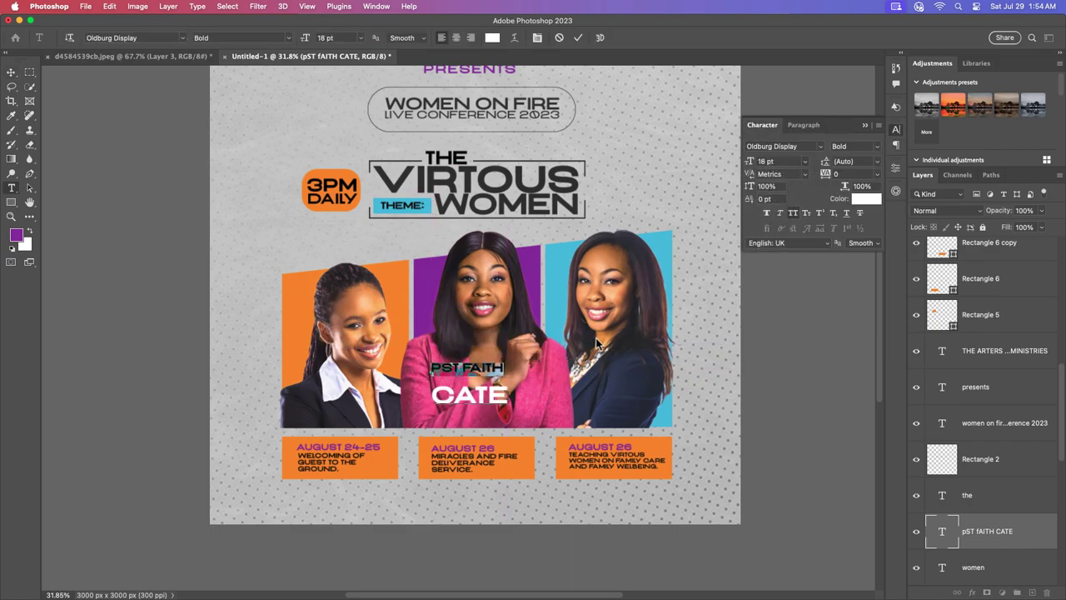
pyautogui.hotkey('ctrl', 'Return')
# Set the name label's line spacing to 24 pt
pyautogui.doubleClick(498, 401)
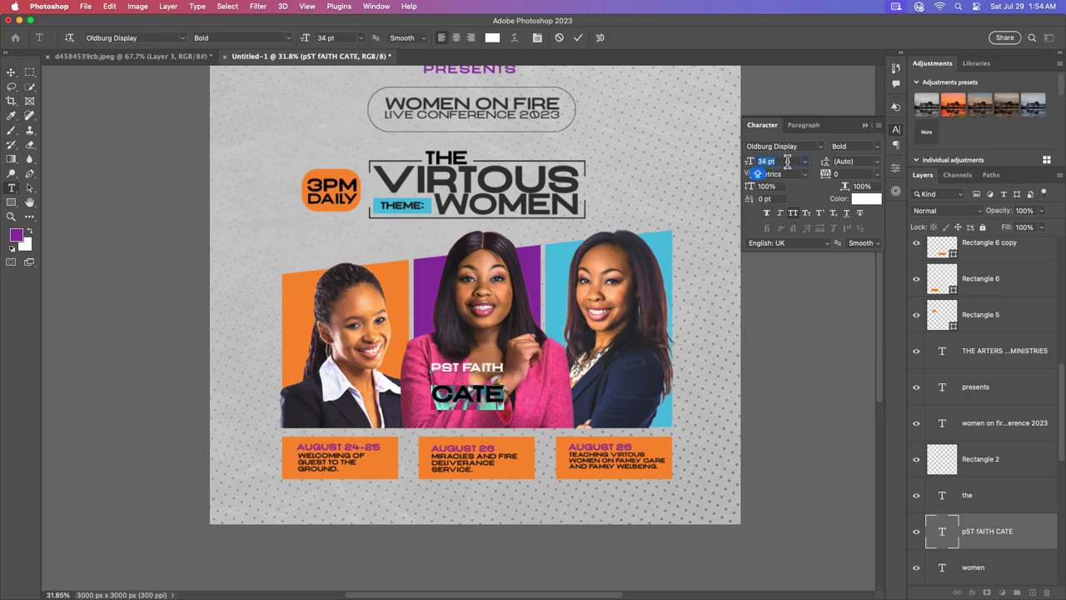
pyautogui.click(578, 38)
pyautogui.click(875, 161)
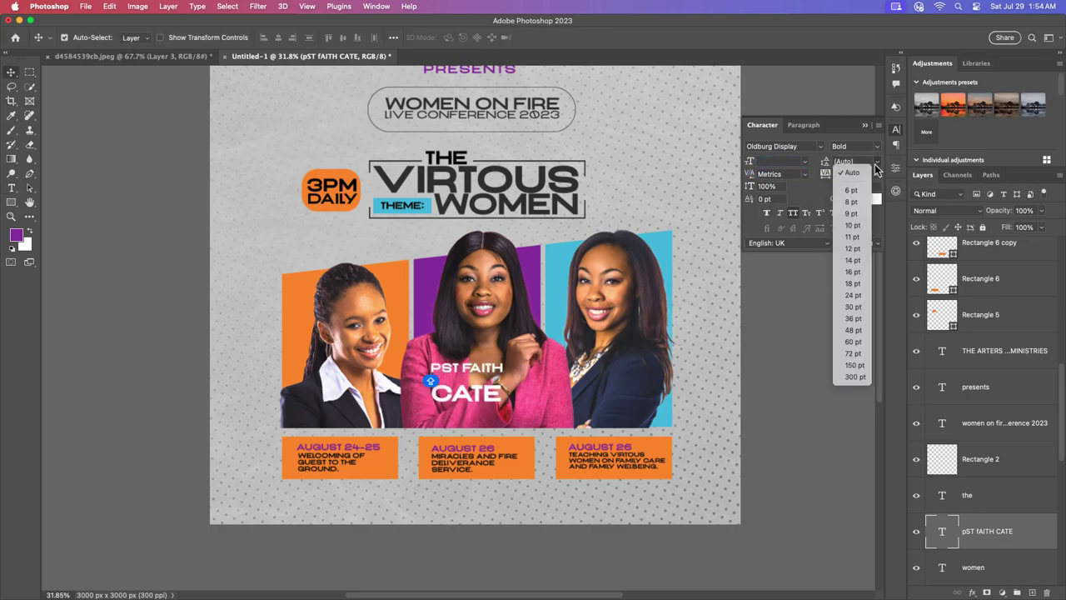
pyautogui.click(851, 248)
pyautogui.write('24')
pyautogui.press('Return')
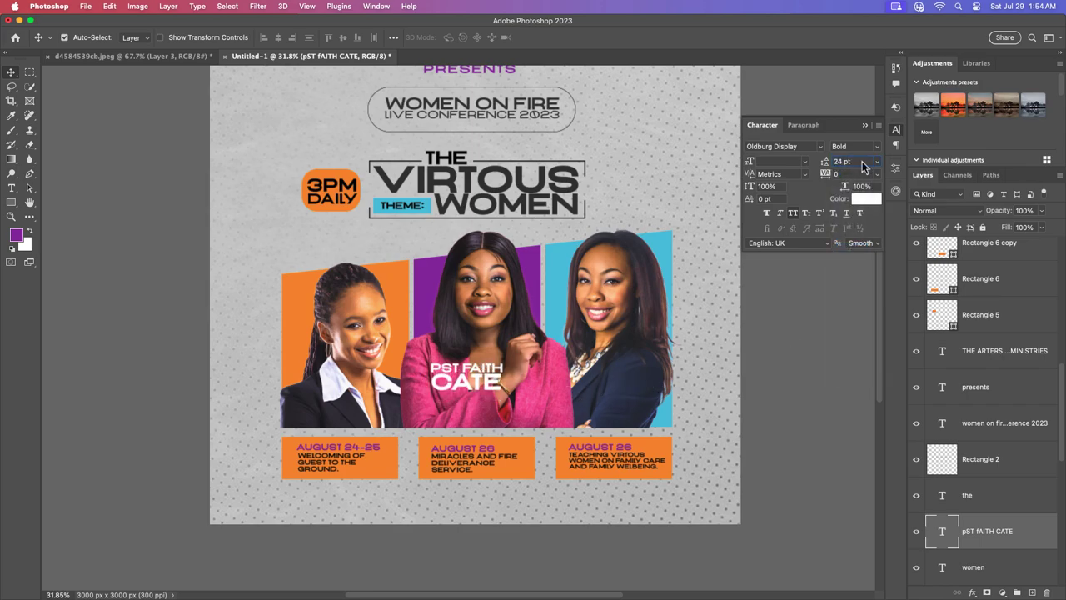
# Scale the name label down to fit near the middle woman's photo
pyautogui.moveTo(484, 383); pyautogui.dragTo(489, 396)
pyautogui.hotkey('ctrl', 't')
pyautogui.press('Return')
pyautogui.scroll(3, 450, 425)
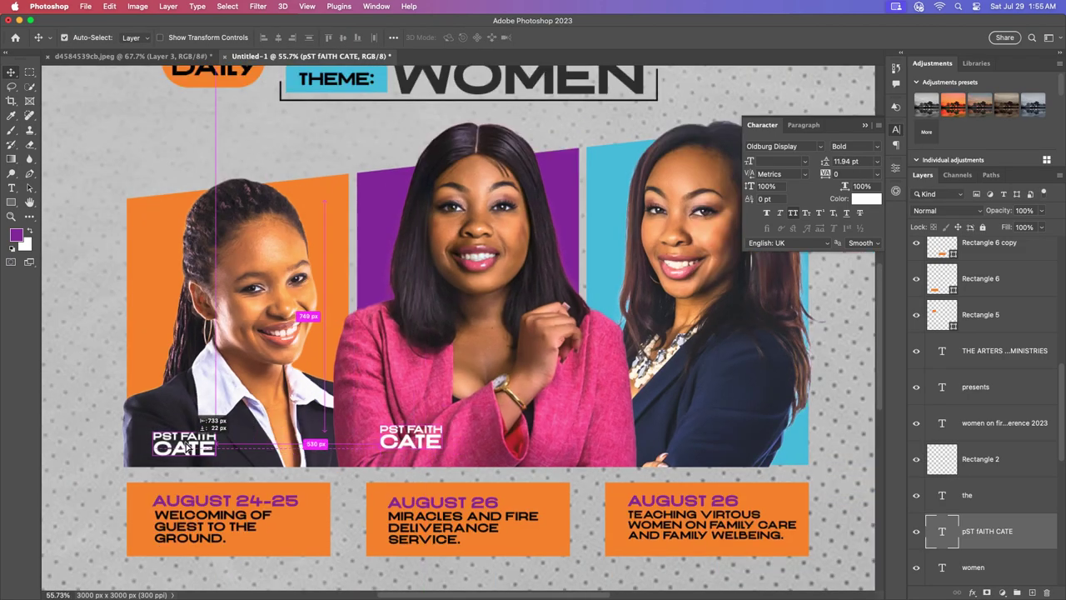
# Duplicate the name label under the left woman and retype it with her pastor's name
pyautogui.moveTo(421, 439); pyautogui.dragTo(183, 438)
pyautogui.doubleClick(172, 428)
pyautogui.click(172, 427)
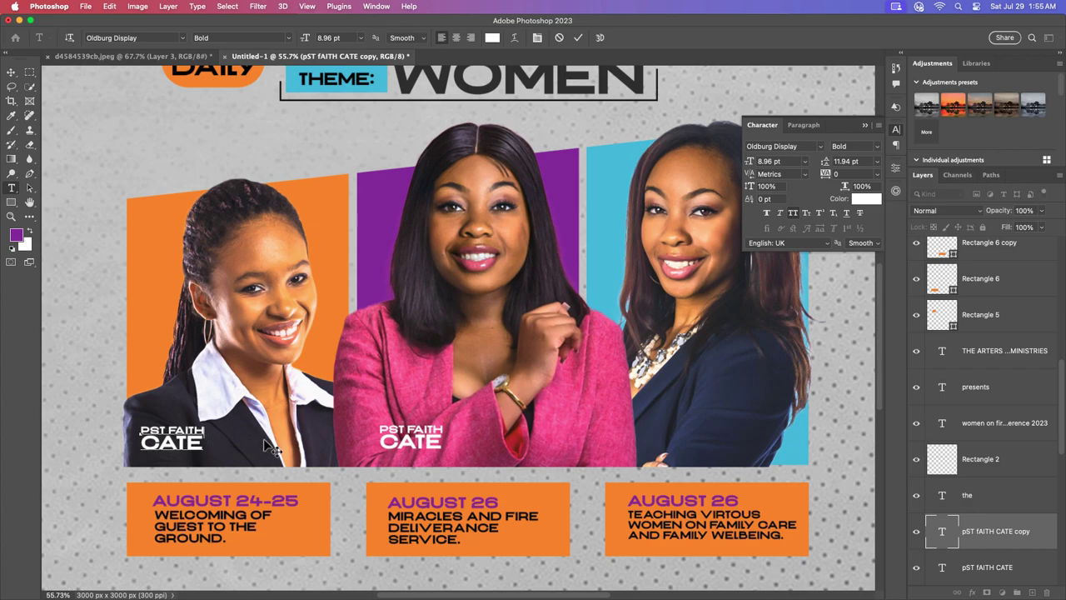
pyautogui.write('GRACE')
pyautogui.moveTo(178, 442); pyautogui.dragTo(218, 451)
pyautogui.write('THER')
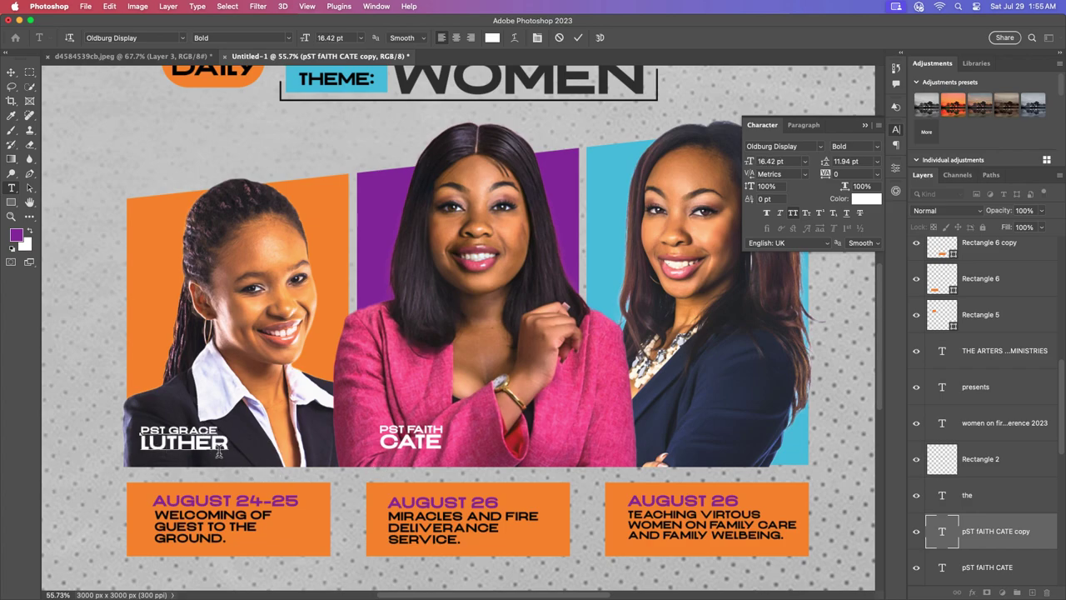
pyautogui.click(583, 36)
pyautogui.press('v')
pyautogui.hotkey('ctrl', '-')
# Duplicate the name label under the right woman and retype its second name line
pyautogui.moveTo(388, 436)
pyautogui.mouseDown()
pyautogui.moveTo(592, 432)
pyautogui.moveTo(589, 443)
pyautogui.mouseUp()
pyautogui.scroll(3, 592, 433)
pyautogui.doubleClick(613, 432)
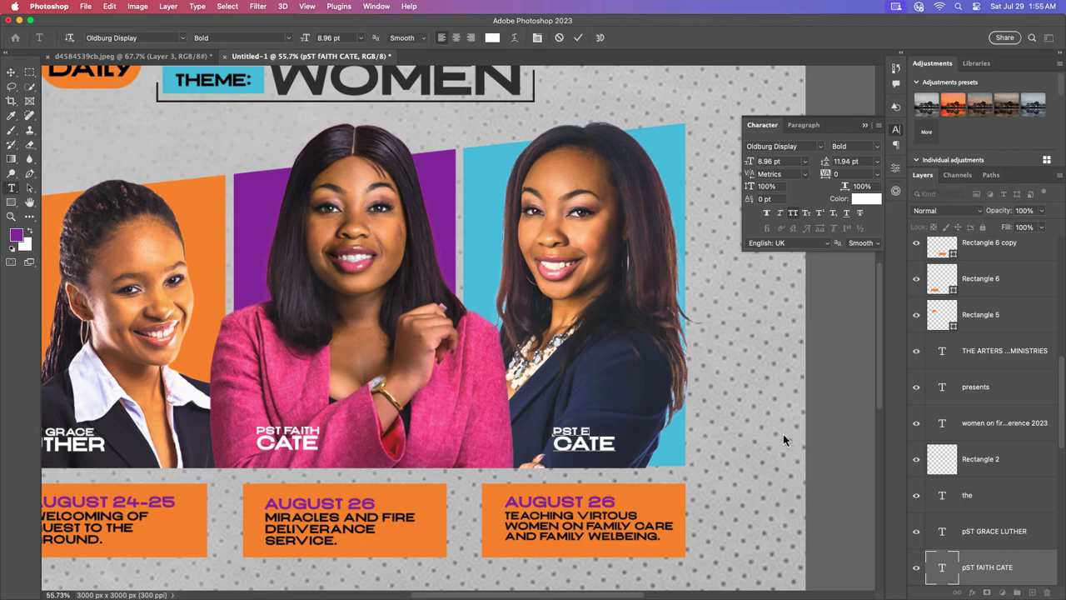
pyautogui.press('BackSpace')
pyautogui.press('BackSpace')
pyautogui.press('BackSpace')
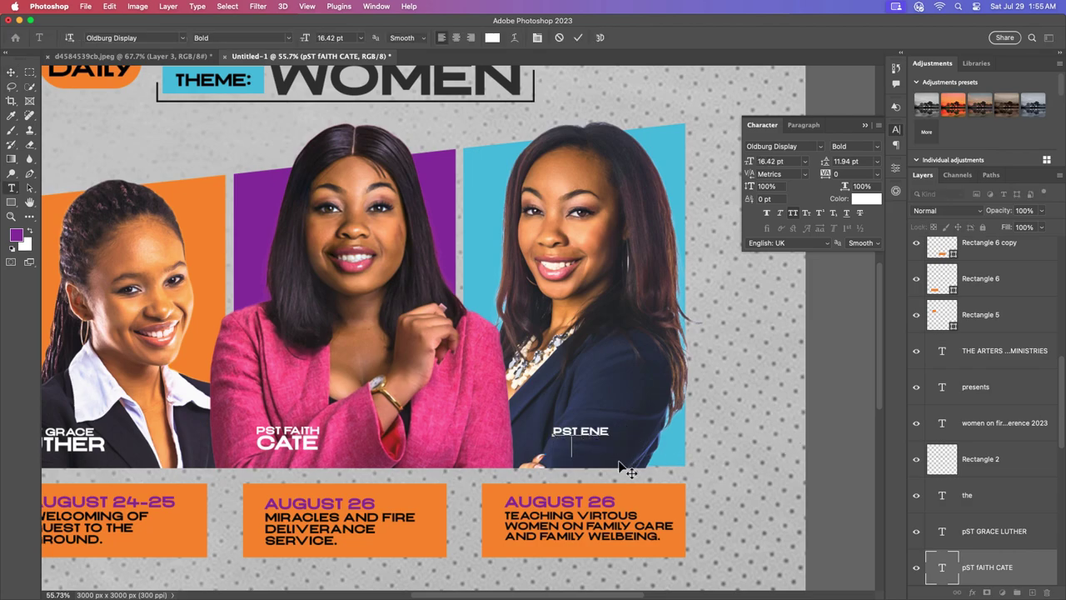
pyautogui.write('KETH')
pyautogui.click(583, 40)
pyautogui.press('v')
pyautogui.scroll(-5, 595, 332)
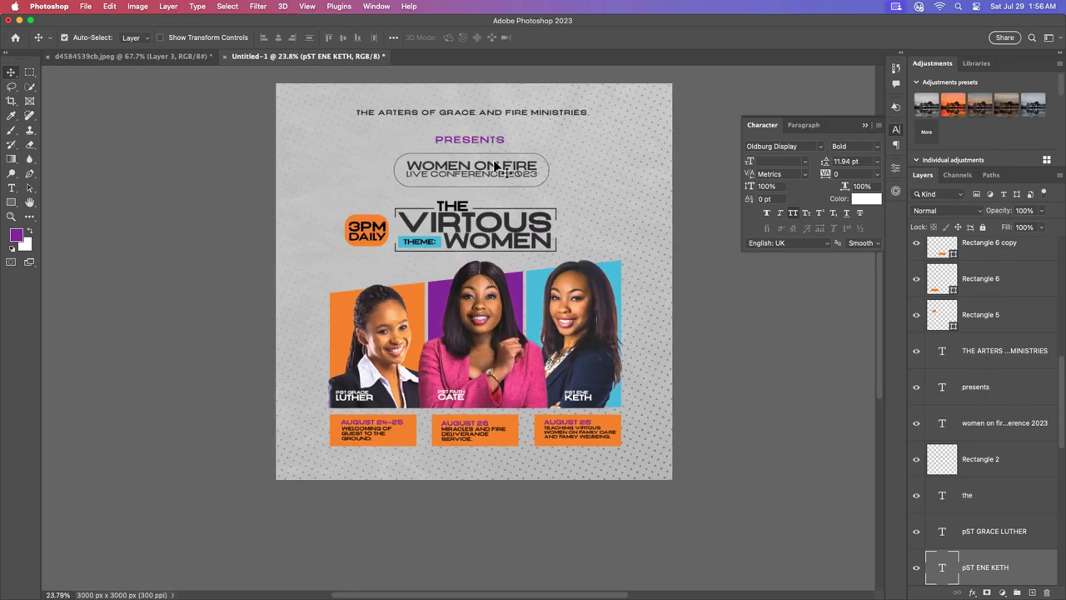
# Copy the ministry name line down to the poster's bottom
pyautogui.moveTo(454, 116); pyautogui.dragTo(467, 444)
pyautogui.scroll(3, 630, 488)
pyautogui.press('t')
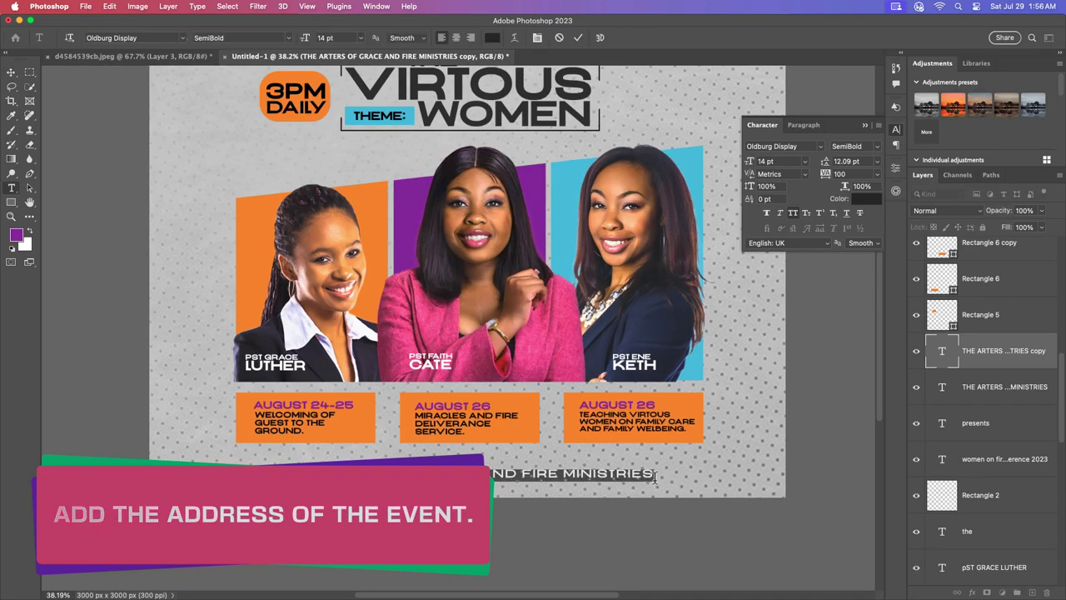
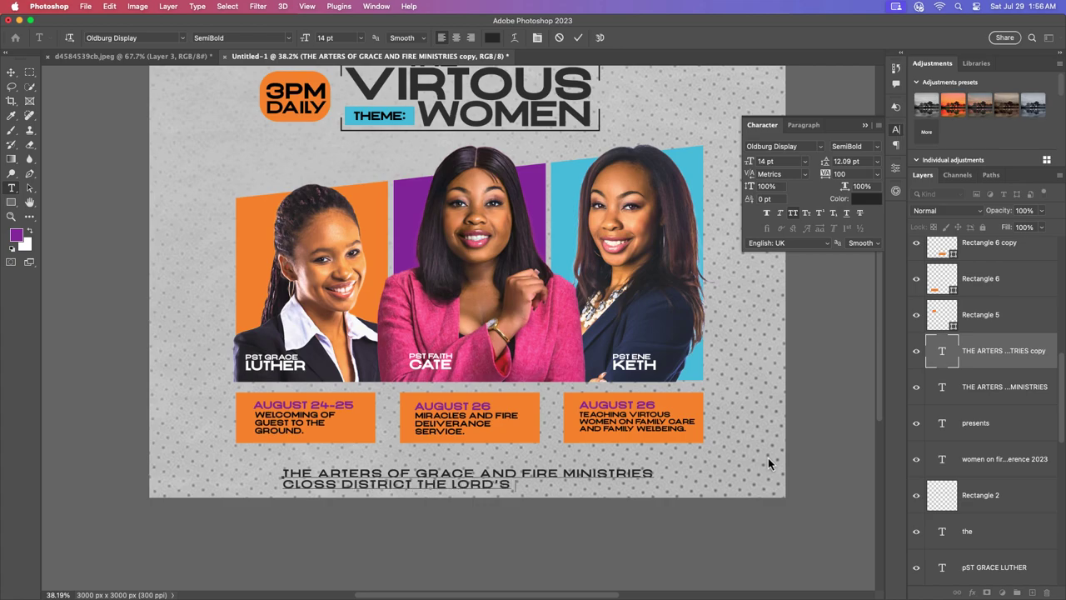
# Finish the address THE LORD'S ROAD AUKLAND in Bold 11 pt and move it just below the event boxes
pyautogui.write('ROAD AUK')
pyautogui.write('LAND')
pyautogui.press('Escape')
pyautogui.press('v')
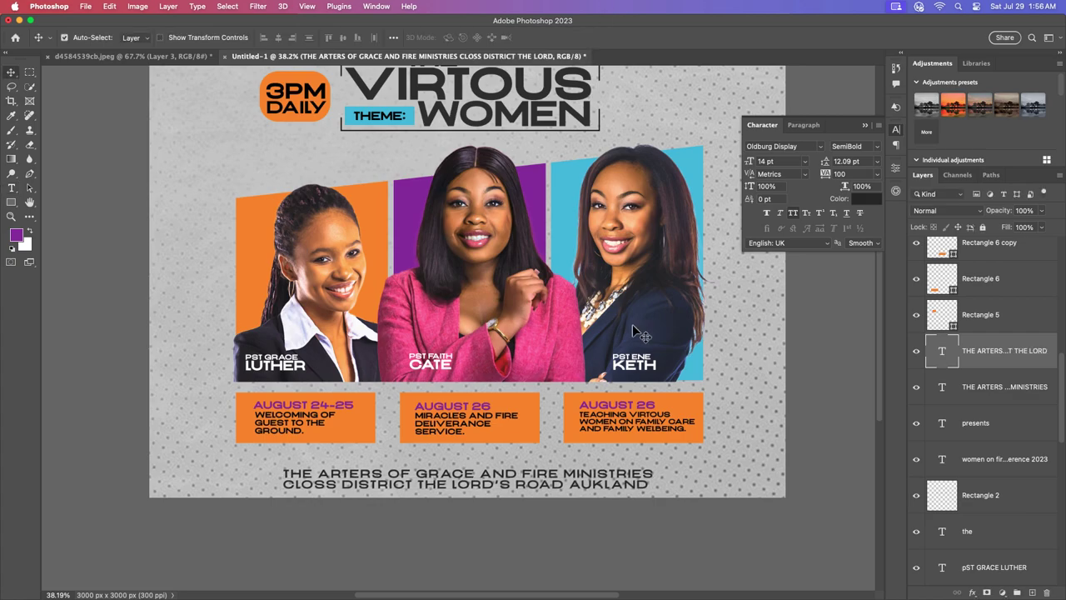
pyautogui.click(850, 146)
pyautogui.click(849, 160)
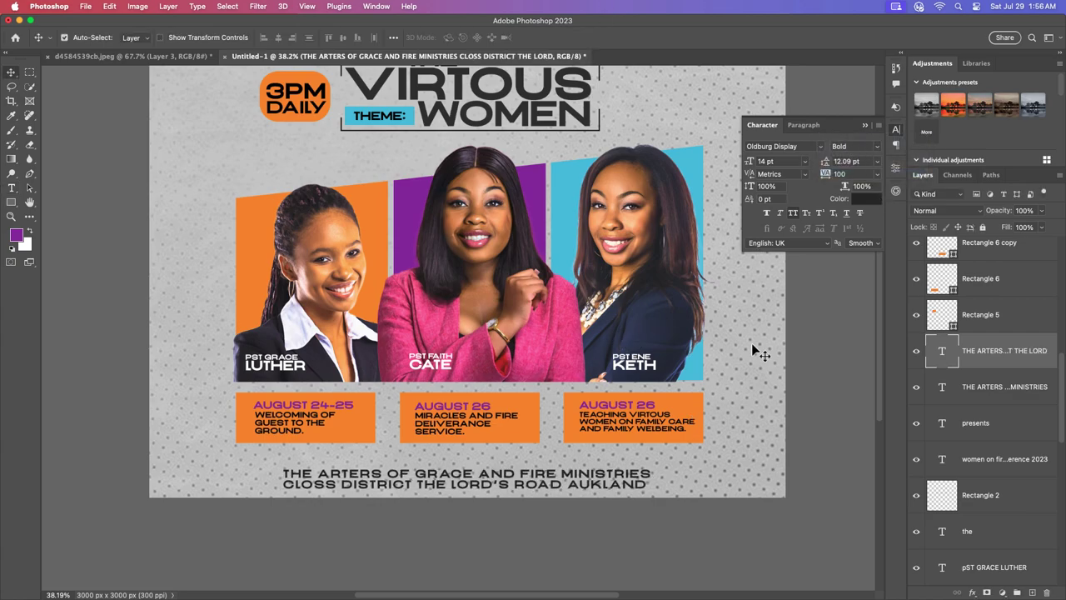
pyautogui.click(805, 160)
pyautogui.click(774, 233)
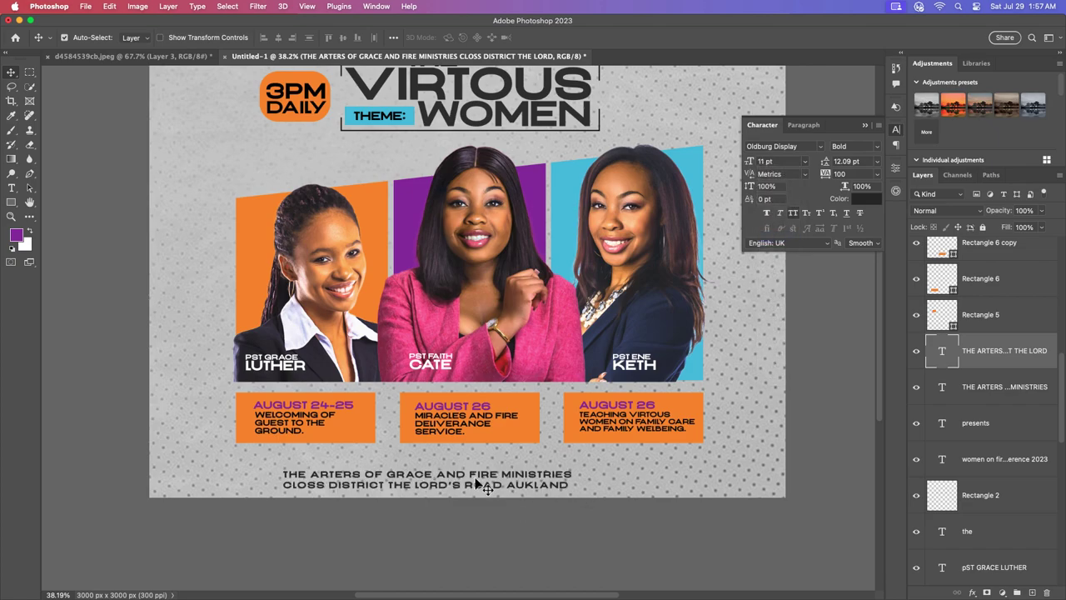
pyautogui.moveTo(483, 486)
pyautogui.mouseDown()
pyautogui.moveTo(499, 469)
pyautogui.moveTo(523, 471)
pyautogui.mouseUp()
# Fit the flyer in the window and give the WOMEN ON FIRE heading 14 pt leading
pyautogui.press('super+0')
pyautogui.scroll(-3, 503, 326)
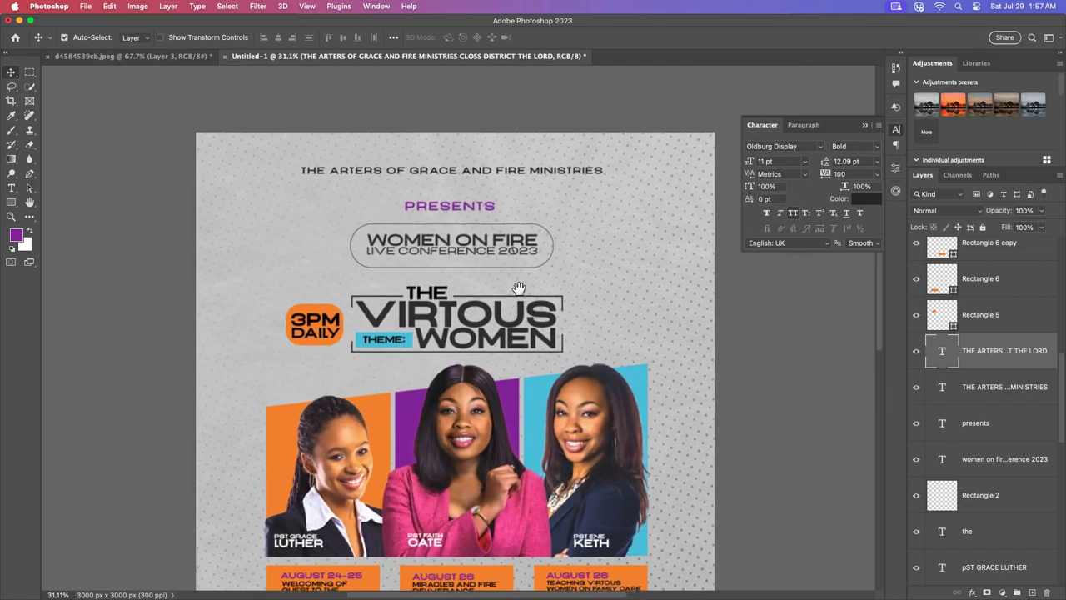
pyautogui.scroll(1, 600, 315)
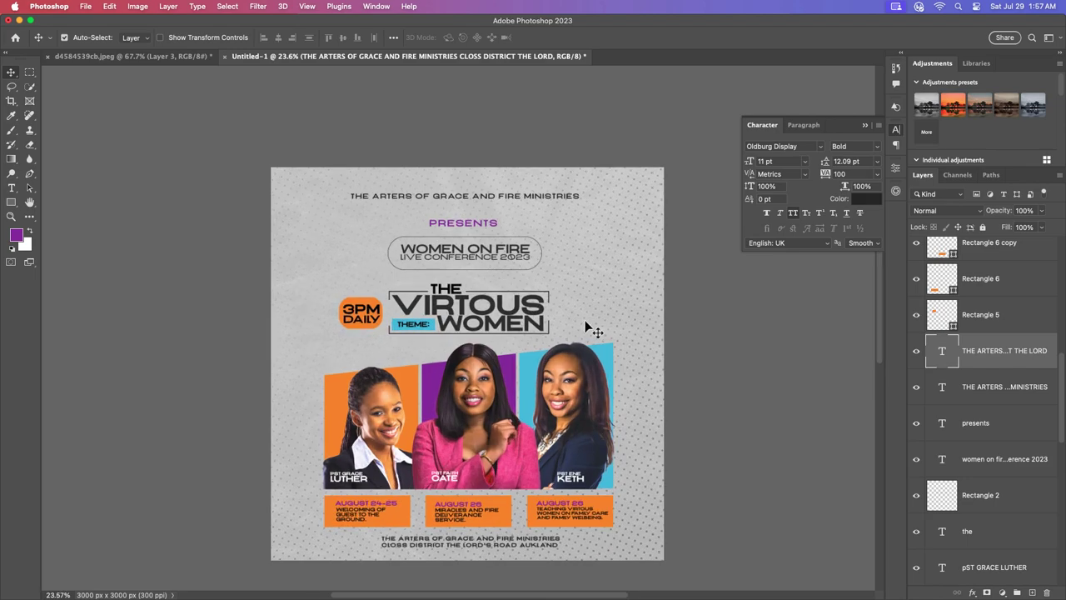
pyautogui.moveTo(477, 387); pyautogui.dragTo(480, 352)
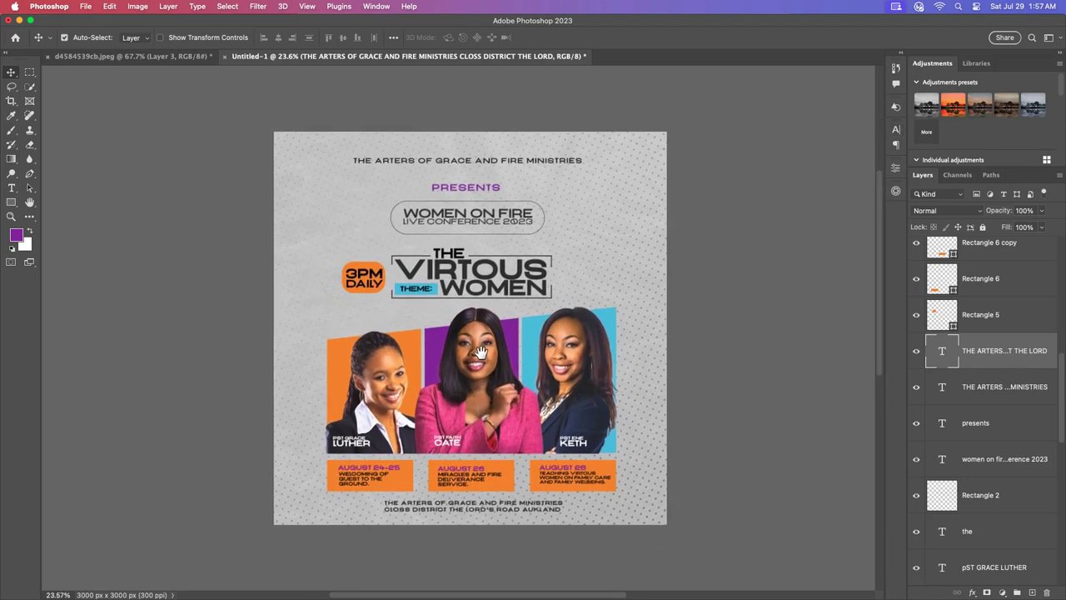
pyautogui.scroll(1, 491, 223)
pyautogui.click(498, 223)
pyautogui.click(896, 146)
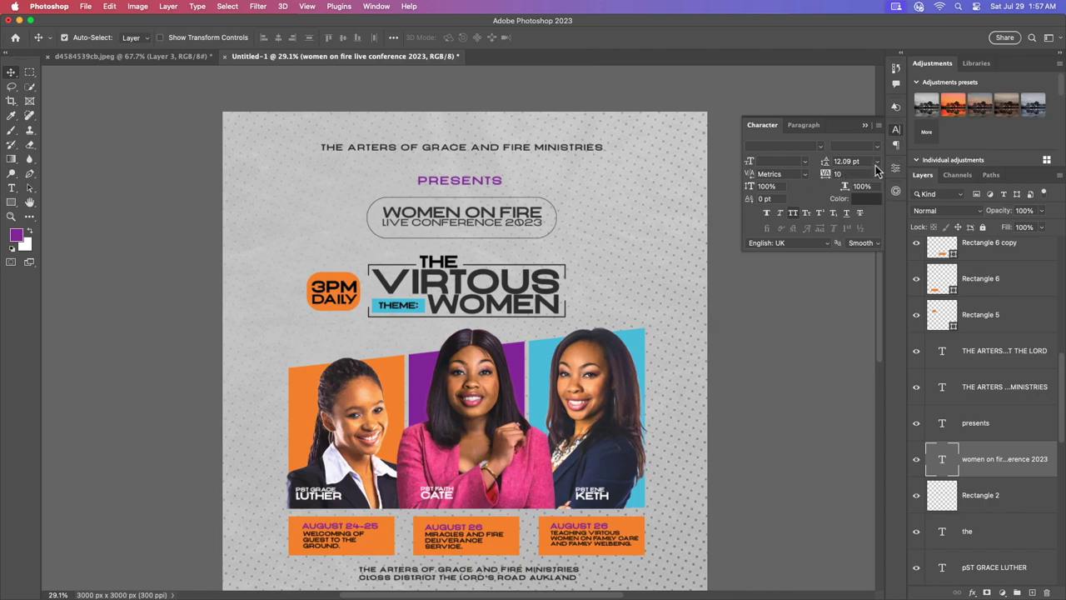
pyautogui.click(875, 165)
pyautogui.click(850, 264)
# Nudge the bottom ministry address text slightly higher on the flyer
pyautogui.scroll(-1, 616, 260)
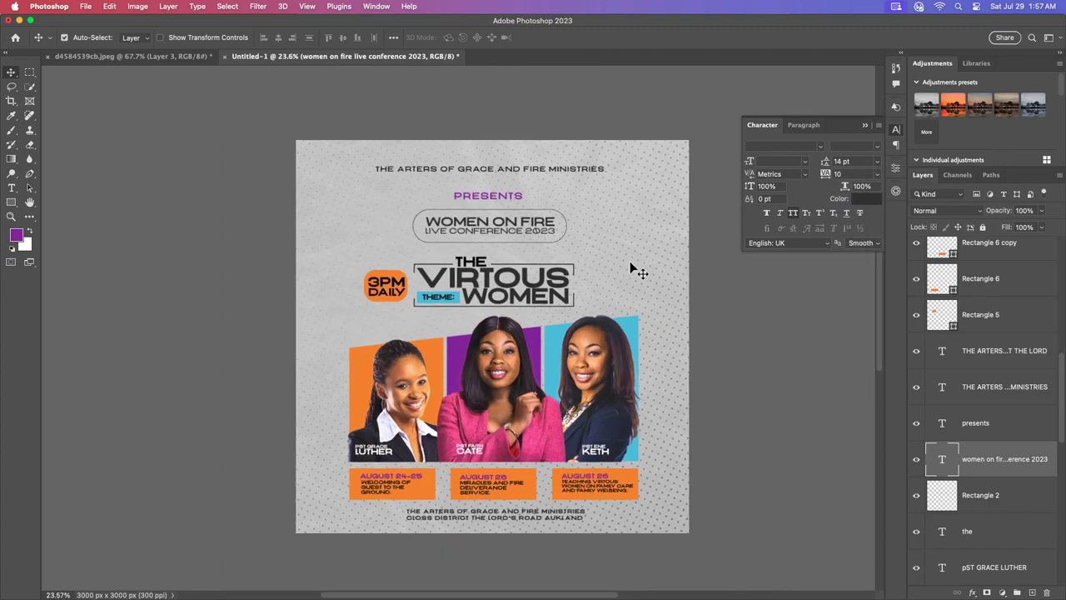
pyautogui.scroll(4, 437, 266)
pyautogui.scroll(1, 446, 275)
pyautogui.click(471, 270)
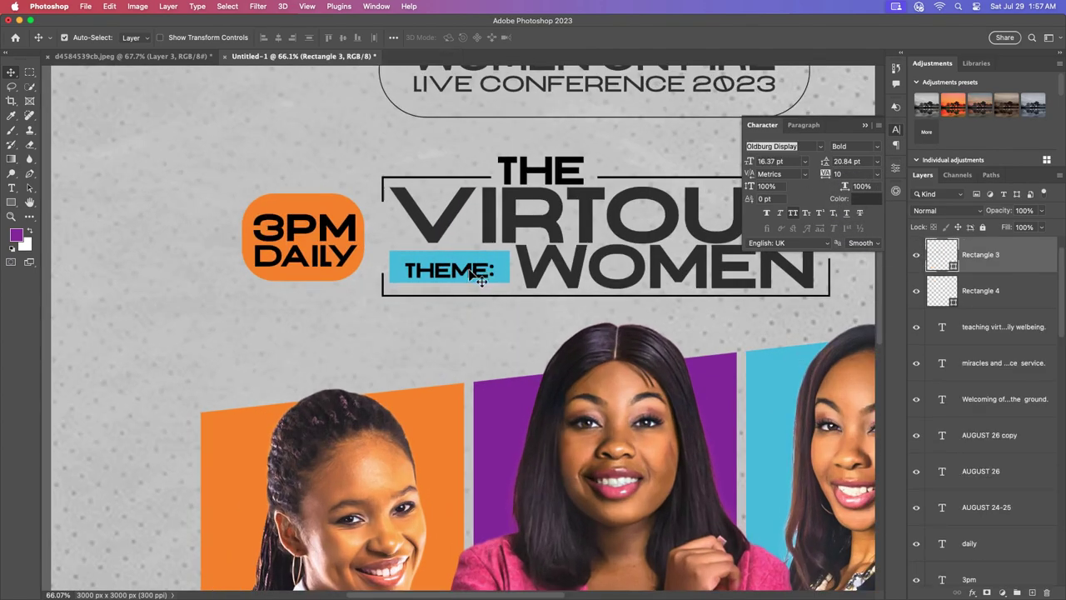
pyautogui.click(481, 278)
pyautogui.scroll(-4, 479, 265)
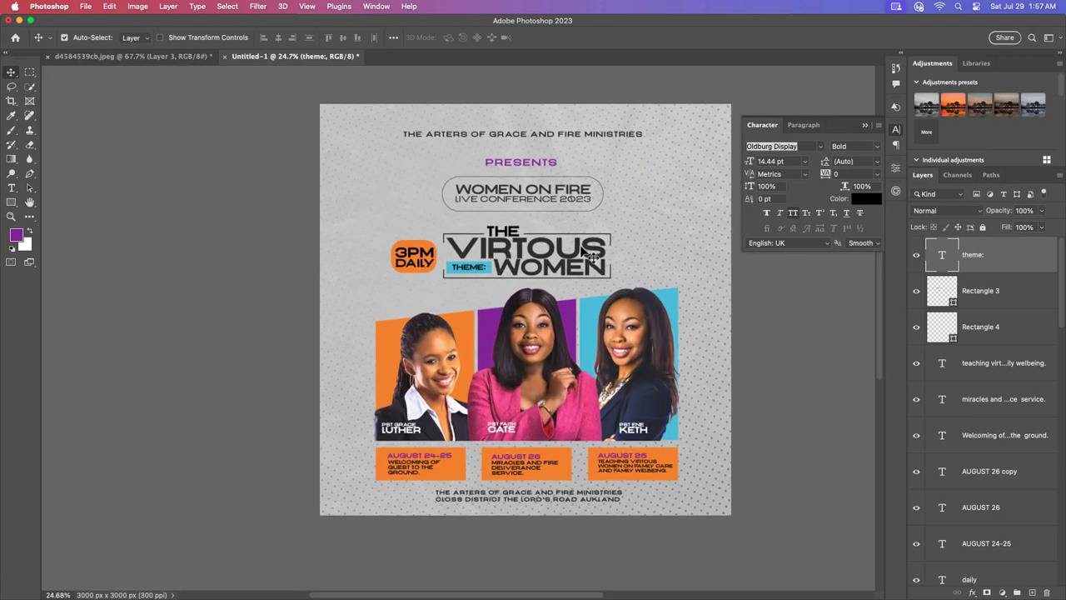
pyautogui.scroll(1, 655, 440)
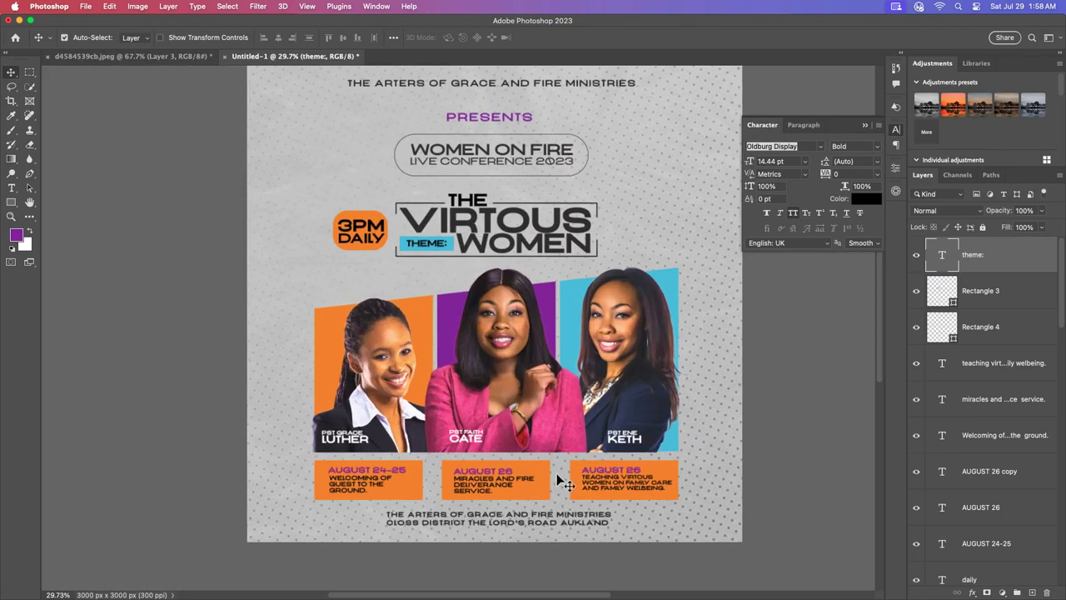
pyautogui.scroll(-1, 567, 466)
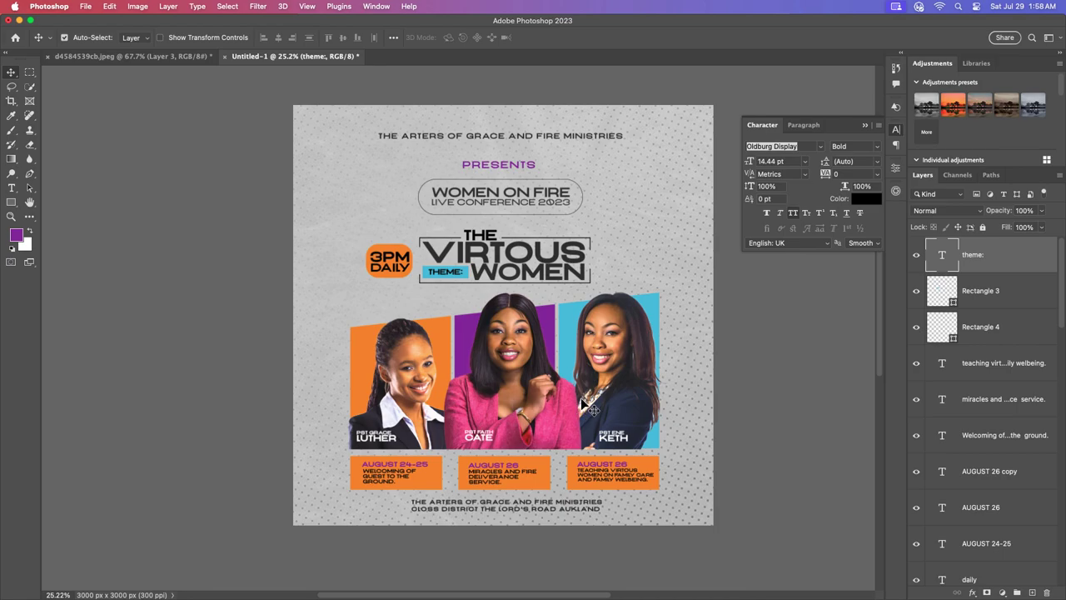
pyautogui.moveTo(533, 512); pyautogui.dragTo(533, 508)
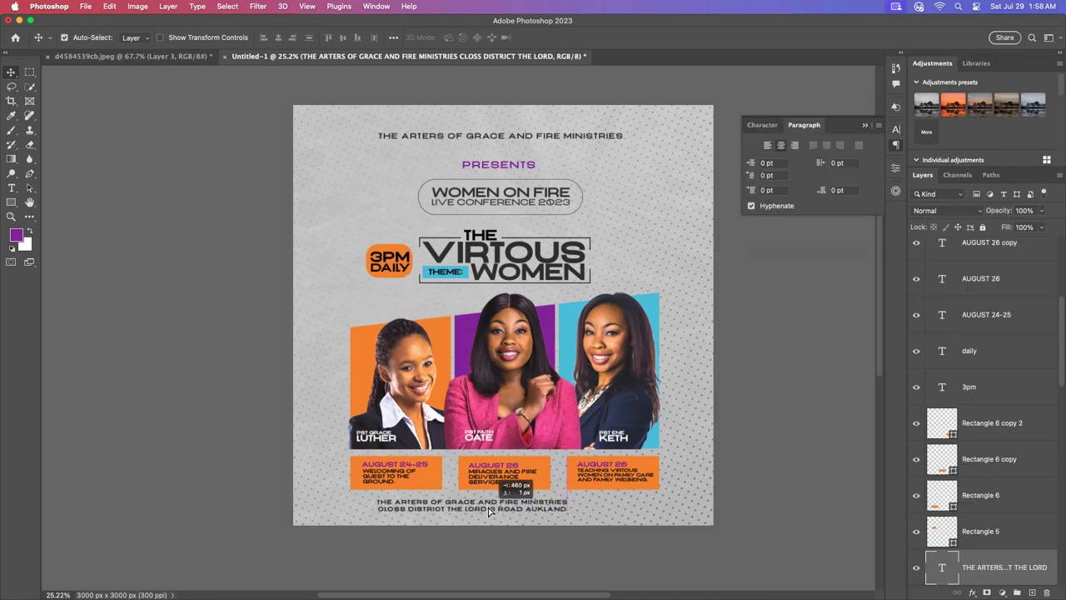
# Turn a copied text line into 'FOR MORE INFO CALL US ON' followed by the phone numbers
pyautogui.moveTo(533, 508)
pyautogui.mouseDown()
pyautogui.moveTo(465, 507)
pyautogui.moveTo(717, 522)
pyautogui.mouseUp()
pyautogui.scroll(1, 466, 507)
pyautogui.doubleClick(716, 522)
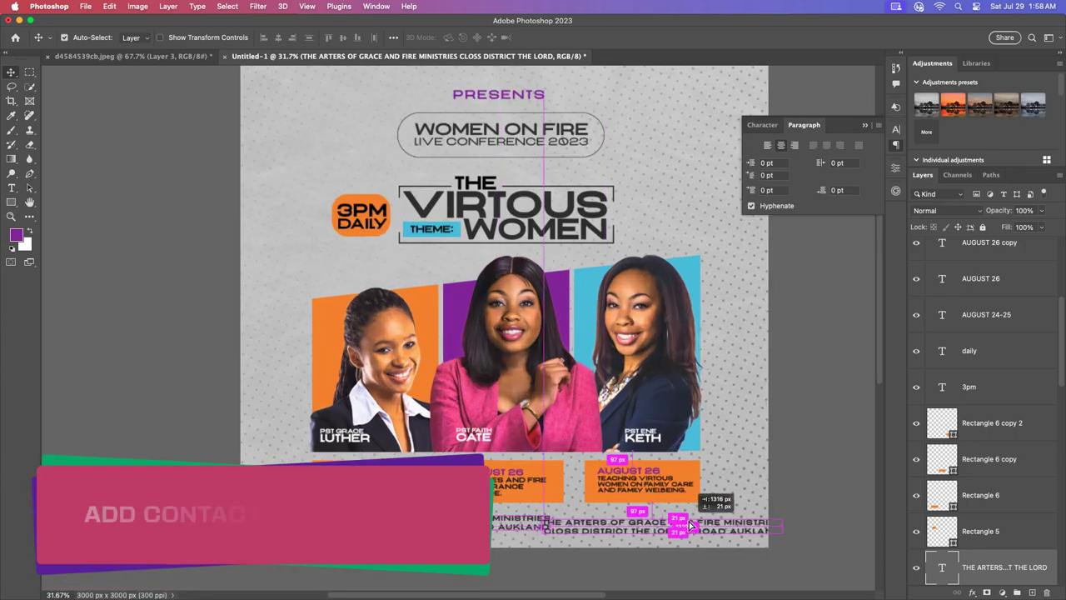
pyautogui.write('FOR MORE')
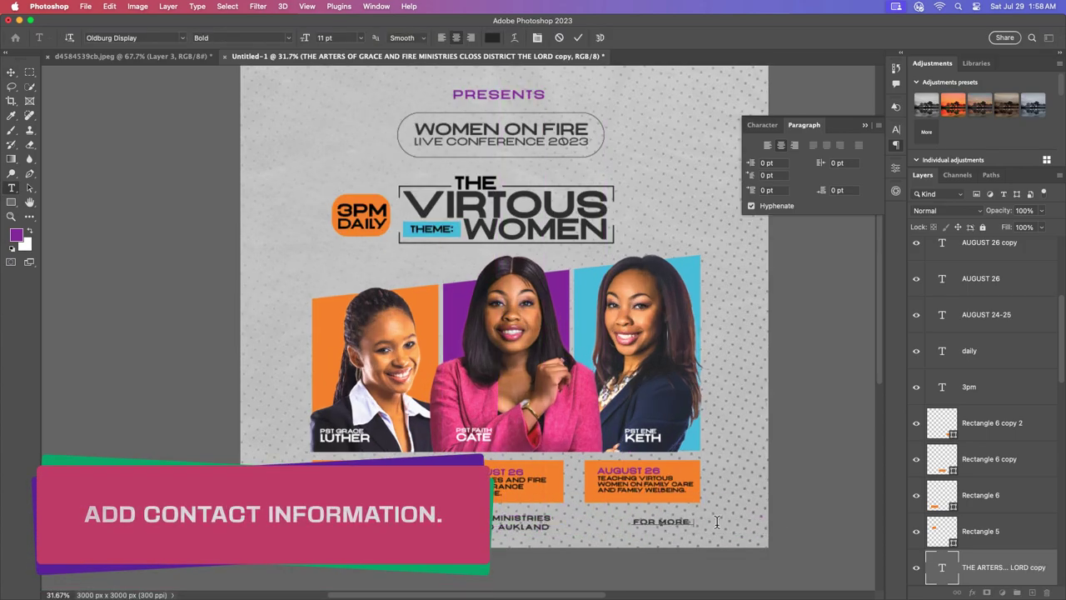
pyautogui.write('INFO CAL')
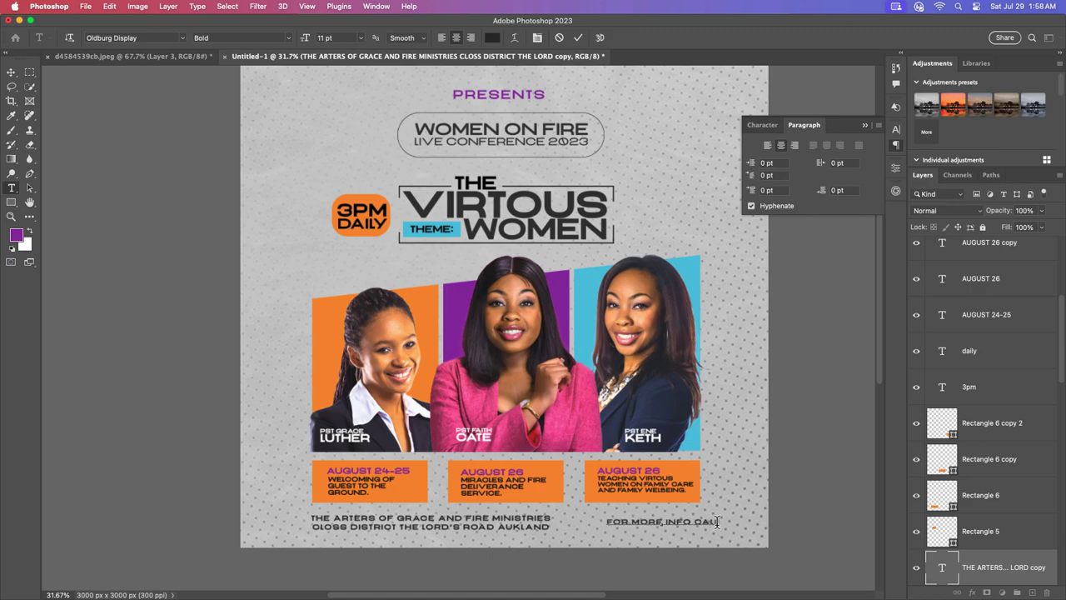
pyautogui.write('L US ON')
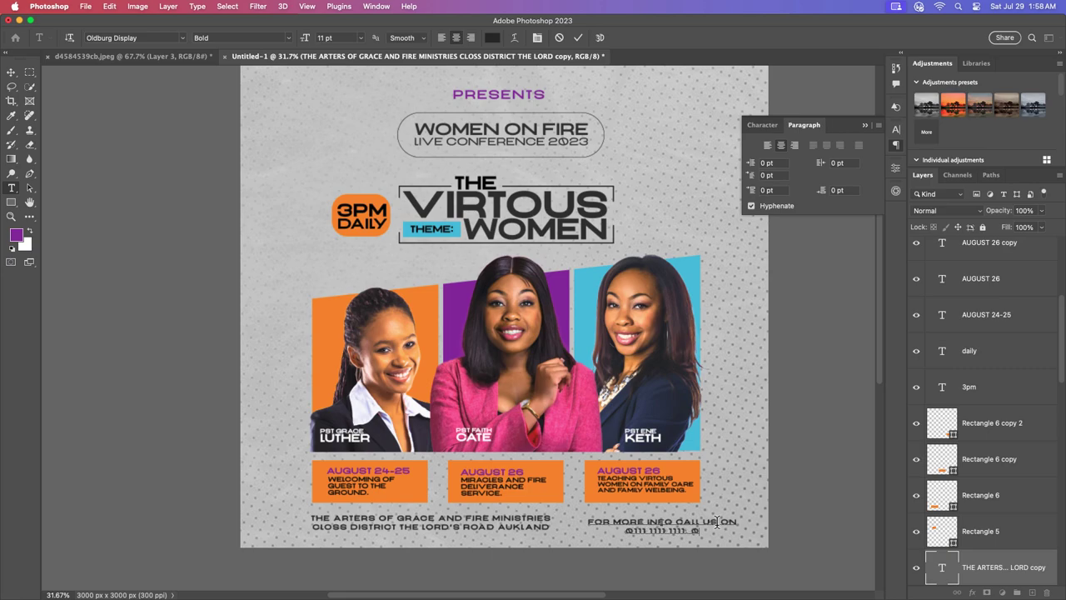
pyautogui.write('00 ')
pyautogui.write('1000')
pyautogui.press('BackSpace')
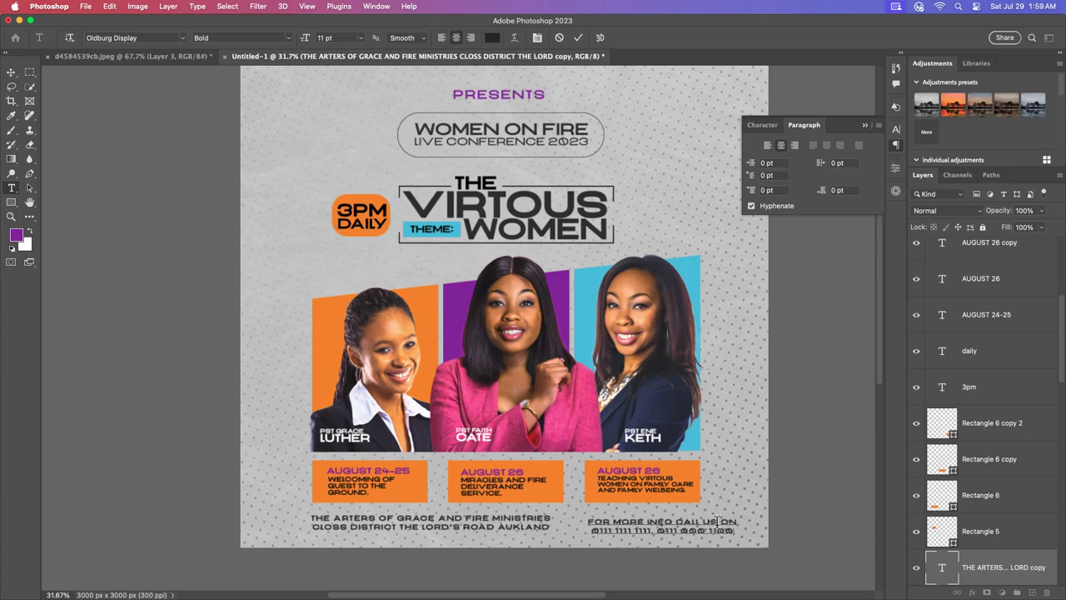
pyautogui.scroll(5, 646, 461)
pyautogui.scroll(-5, 583, 483)
pyautogui.scroll(5, 558, 508)
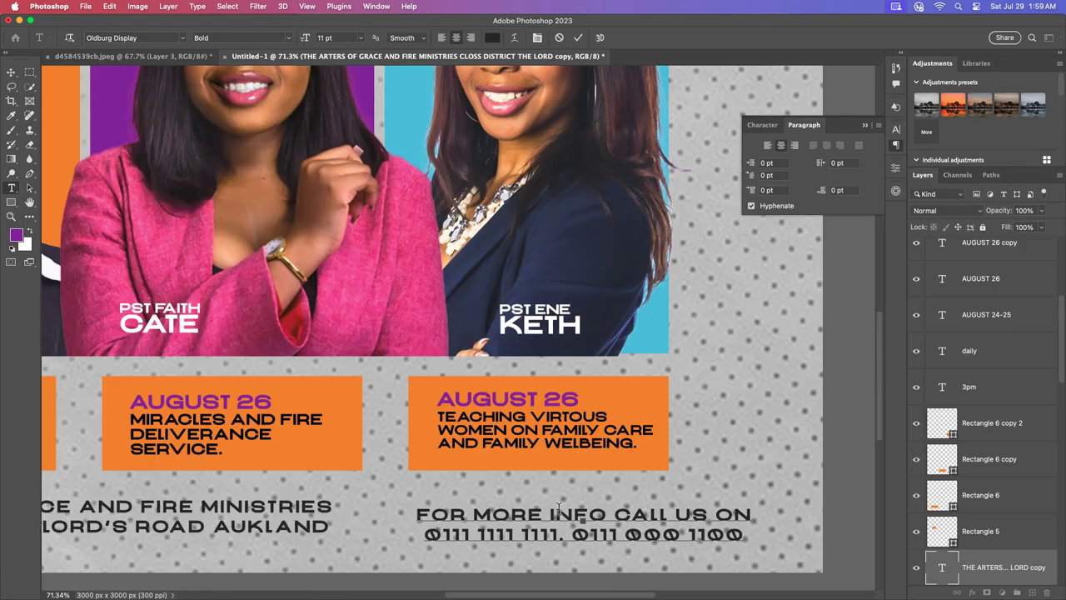
pyautogui.click(11, 73)
pyautogui.scroll(-3, 687, 533)
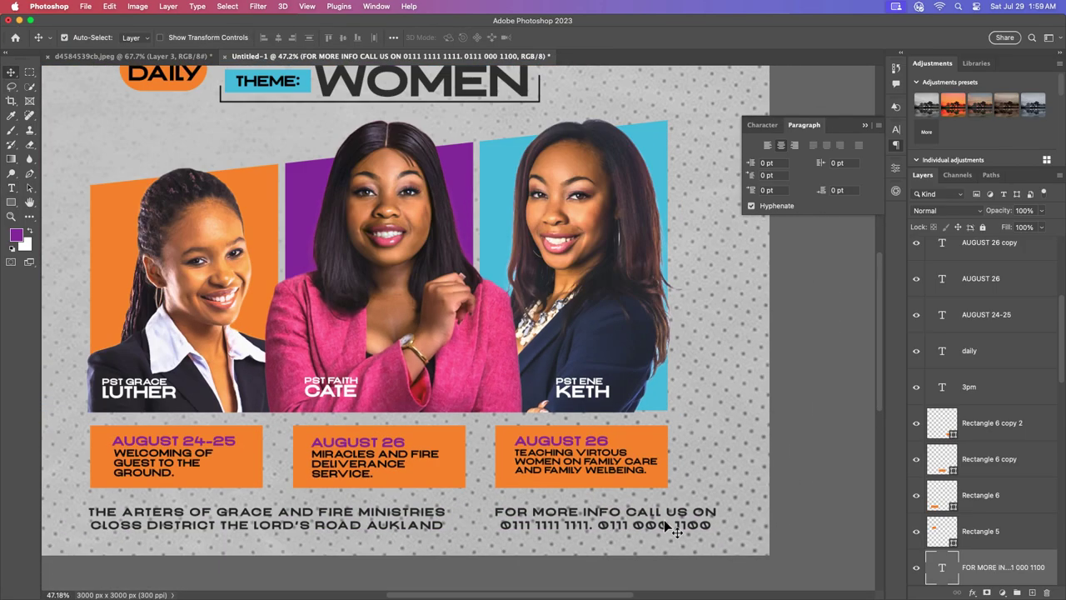
pyautogui.scroll(2, 691, 523)
# Set the phone-number line to 0 tracking and 13 pt size
pyautogui.doubleClick(690, 523)
pyautogui.moveTo(719, 526); pyautogui.dragTo(455, 526)
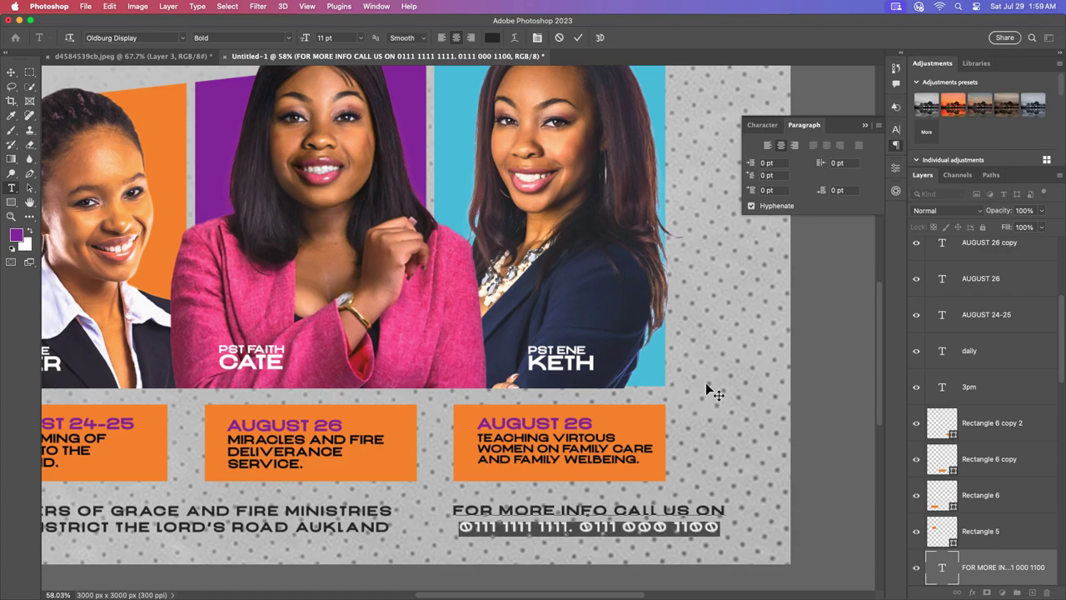
pyautogui.click(762, 125)
pyautogui.click(876, 174)
pyautogui.click(845, 268)
pyautogui.click(770, 161)
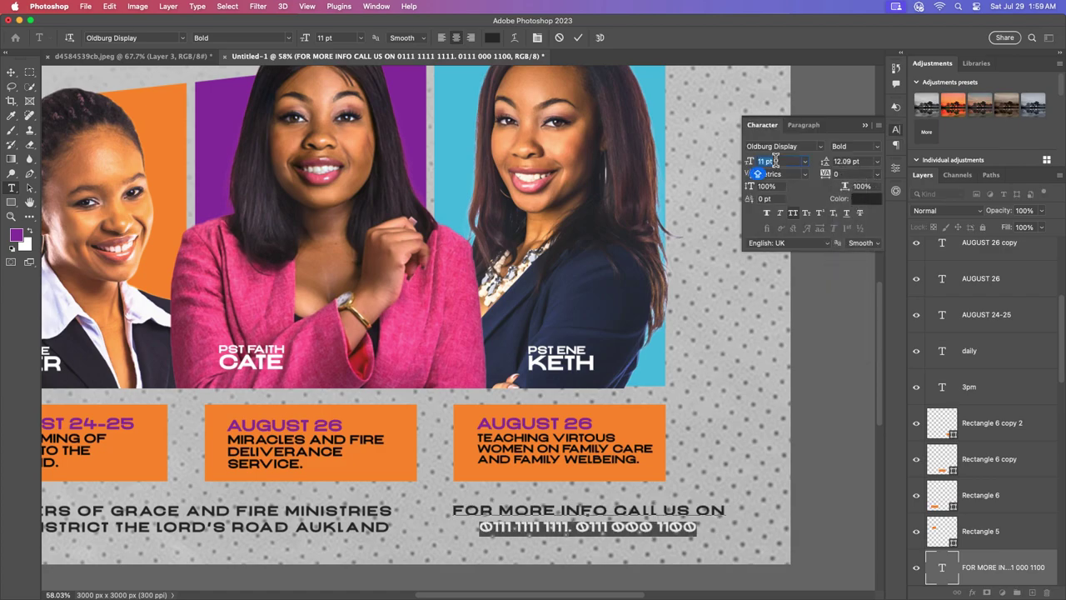
pyautogui.write('13')
pyautogui.press('Return')
pyautogui.hotkey('ctrl', 'Return')
pyautogui.press('v')
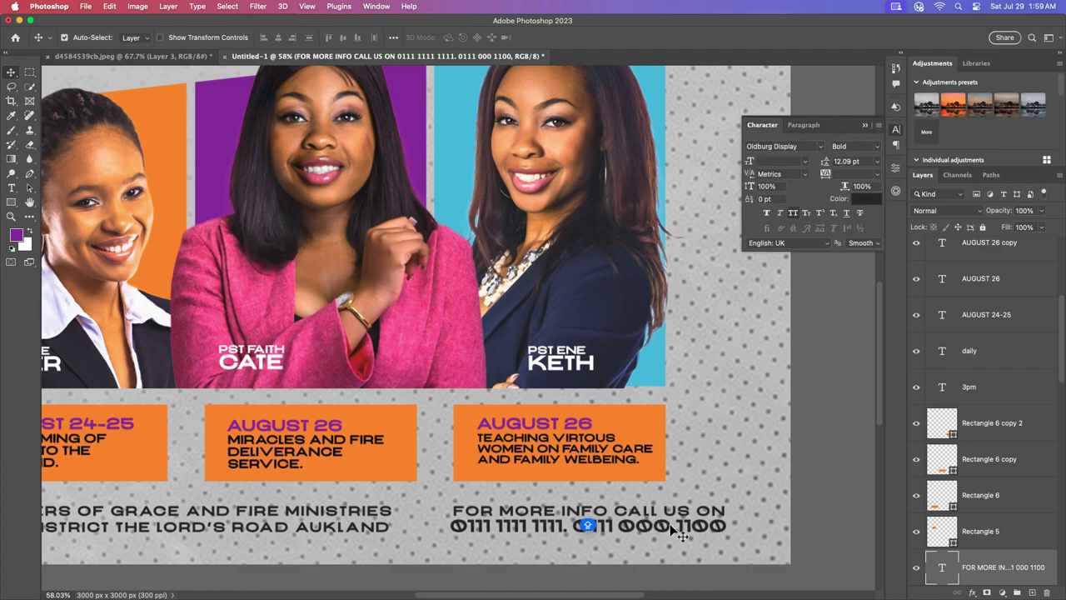
# Apply Bebas Neue Pro Bold to the contact text and add punctuation between the numbers
pyautogui.write('beba')
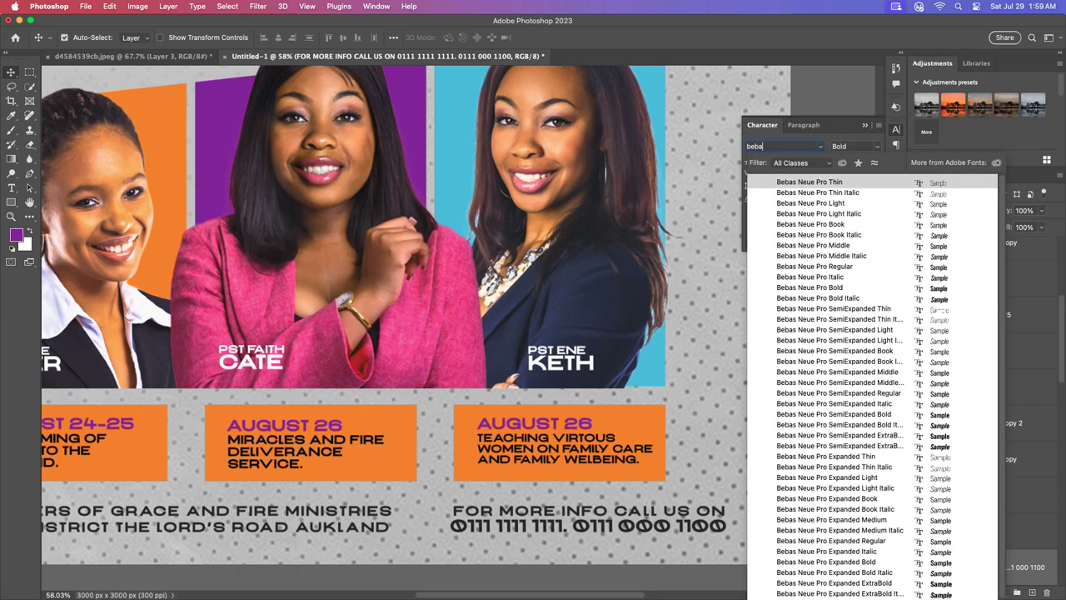
pyautogui.click(839, 287)
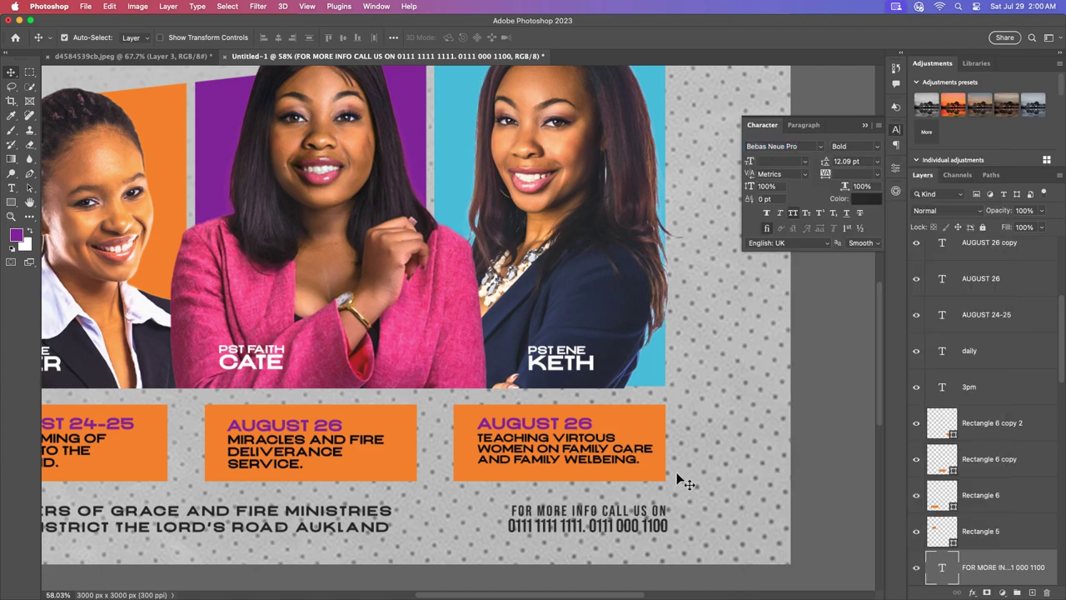
pyautogui.scroll(-2, 634, 537)
pyautogui.scroll(2, 634, 537)
pyautogui.doubleClick(602, 536)
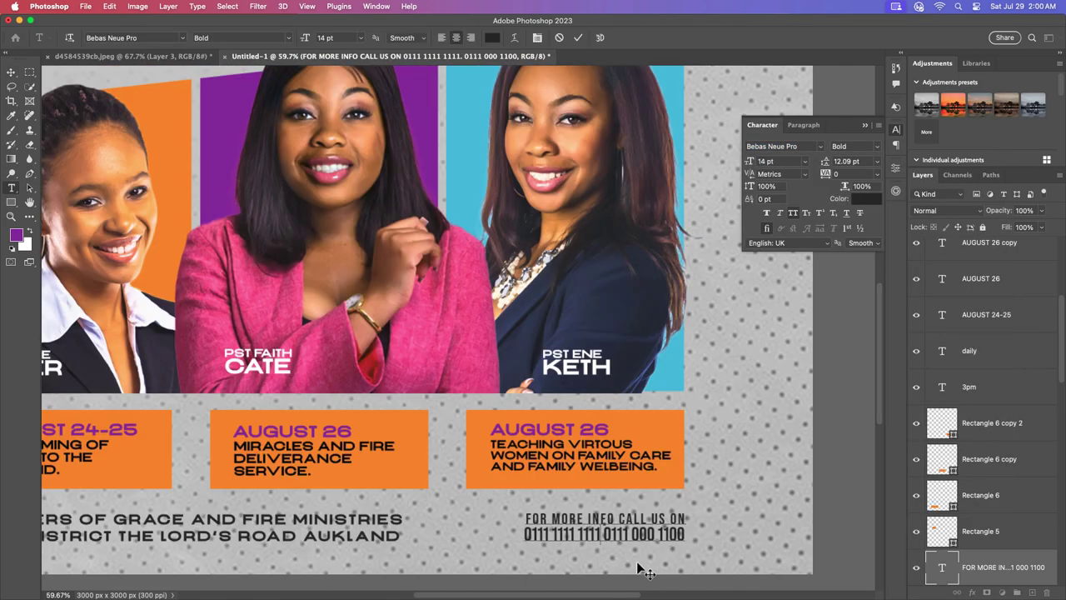
pyautogui.write('.')
pyautogui.click(581, 39)
pyautogui.press('v')
# Move the contact text left so it sits under the third event box
pyautogui.click(895, 129)
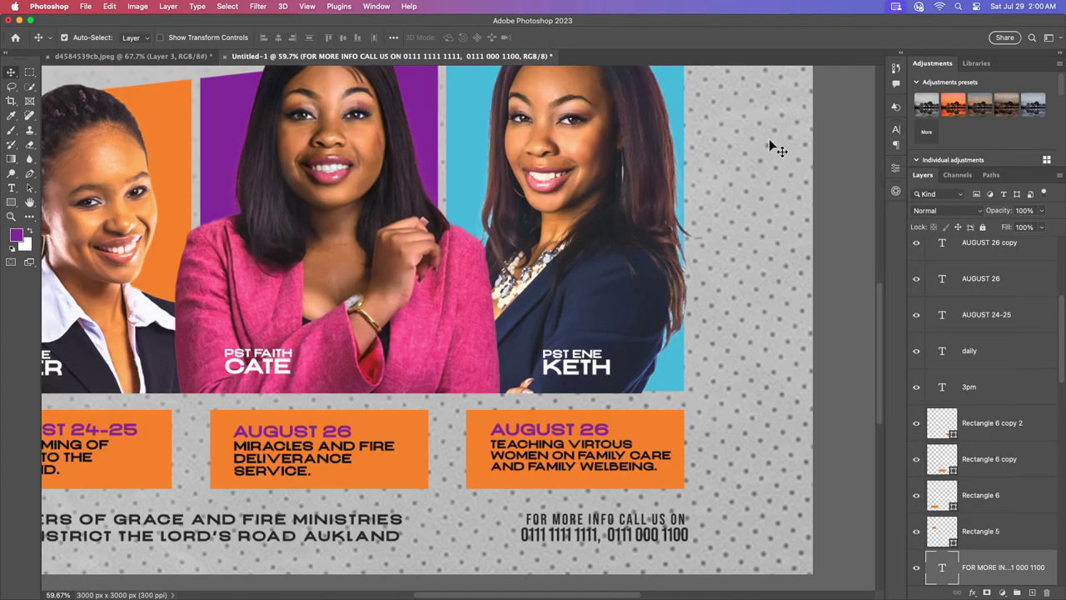
pyautogui.click(895, 144)
pyautogui.moveTo(573, 525); pyautogui.dragTo(550, 525)
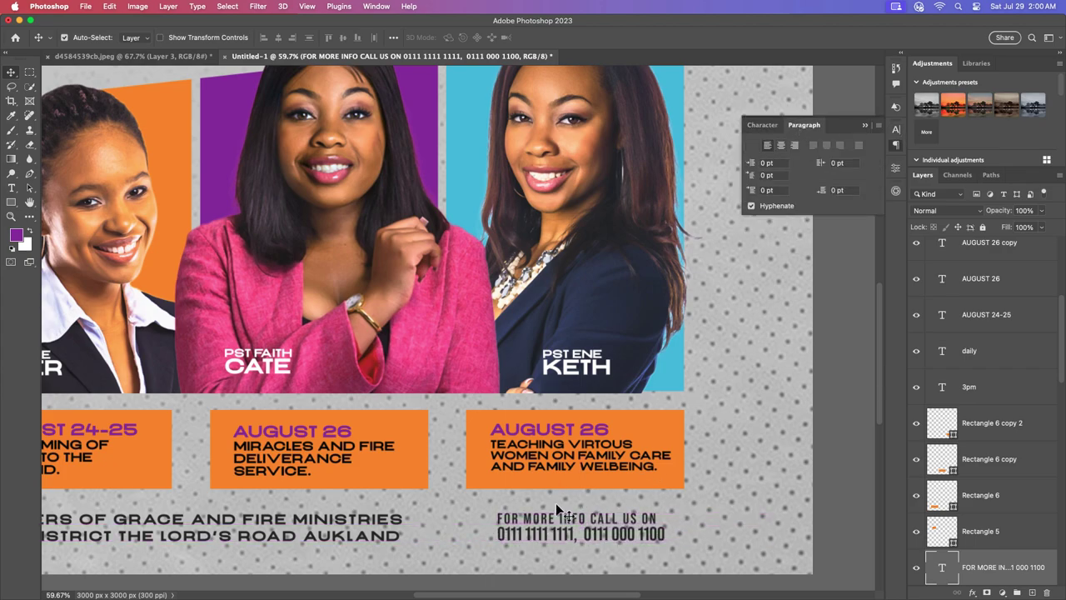
pyautogui.scroll(-3, 556, 503)
pyautogui.scroll(-5, 991, 416)
pyautogui.click(1000, 364)
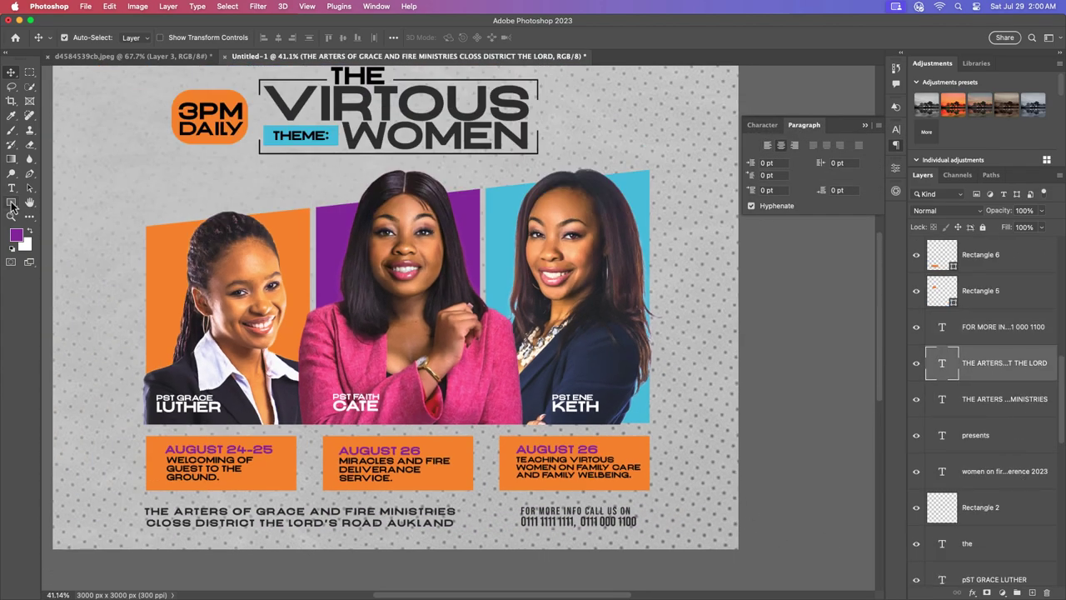
# Draw a rectangle around the phone-number text and fill it with cyan
pyautogui.click(10, 202)
pyautogui.moveTo(510, 503); pyautogui.dragTo(646, 530)
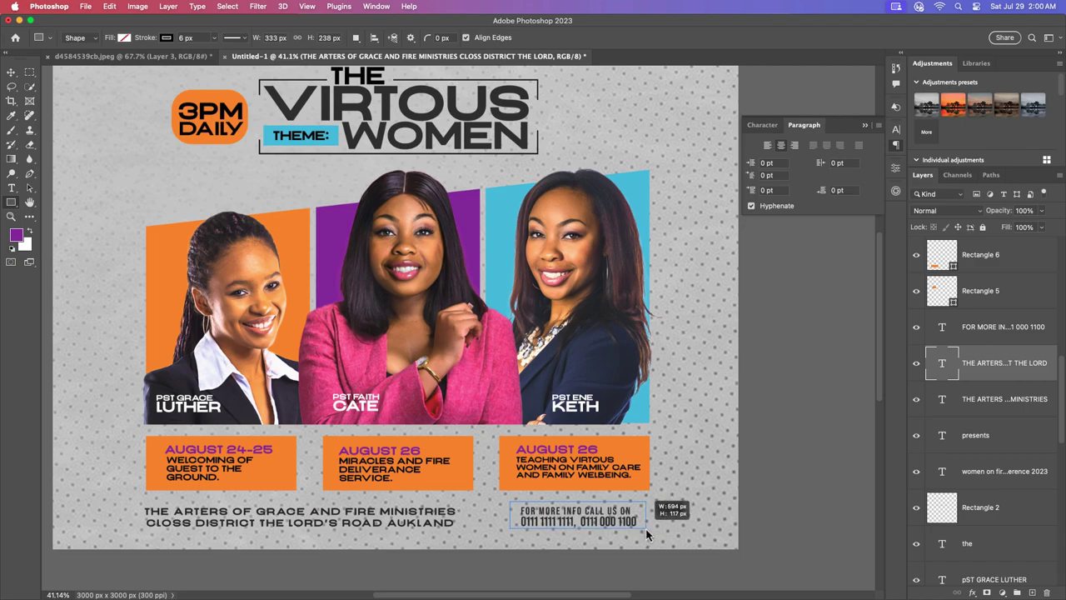
pyautogui.click(767, 285)
pyautogui.click(849, 344)
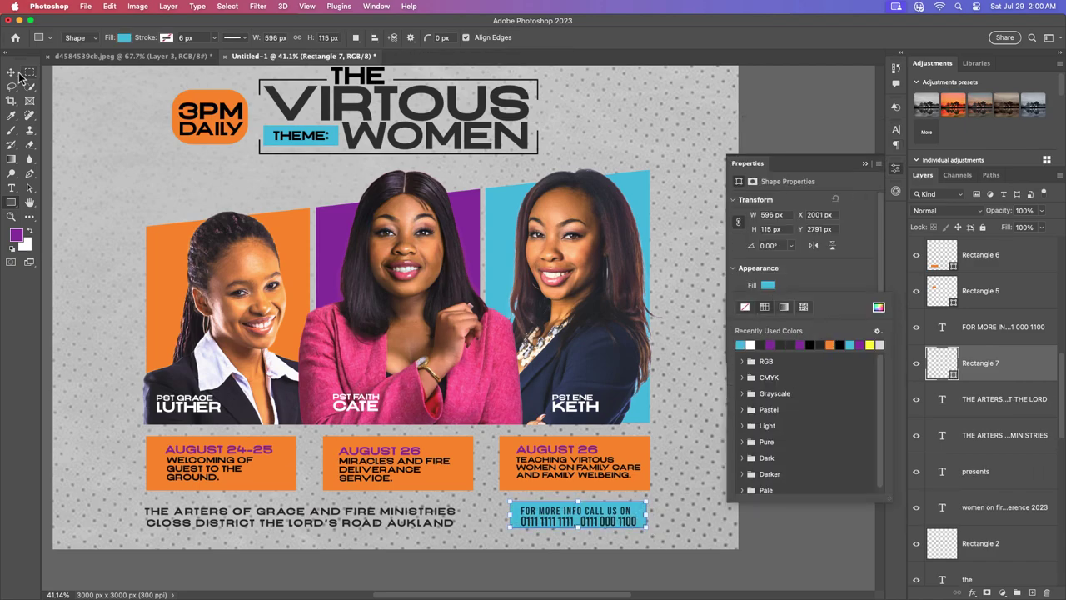
pyautogui.click(19, 75)
pyautogui.scroll(3, 579, 513)
pyautogui.click(579, 514)
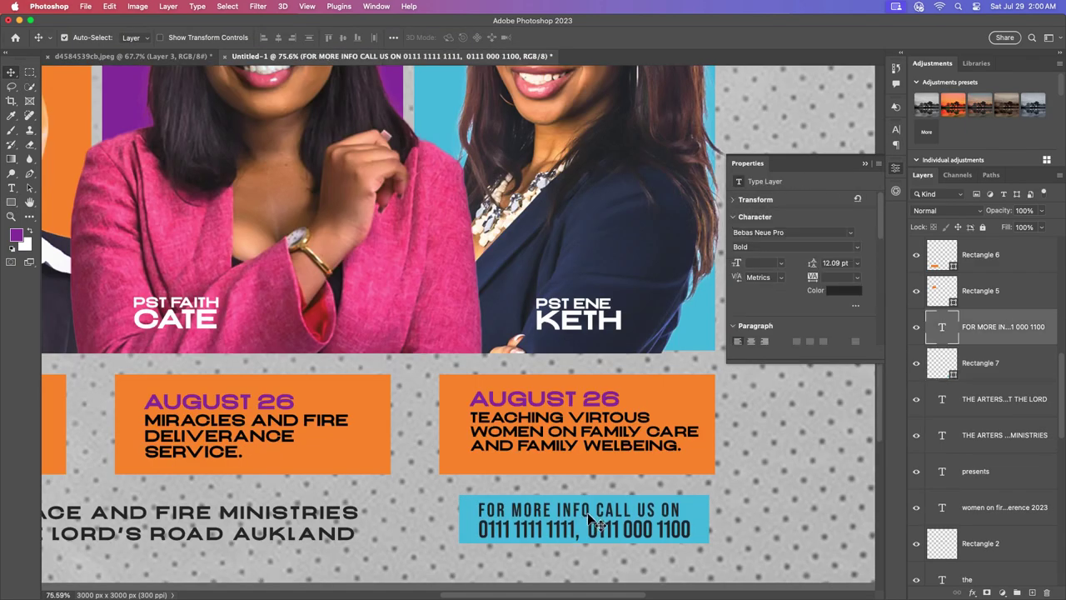
pyautogui.scroll(-3, 587, 512)
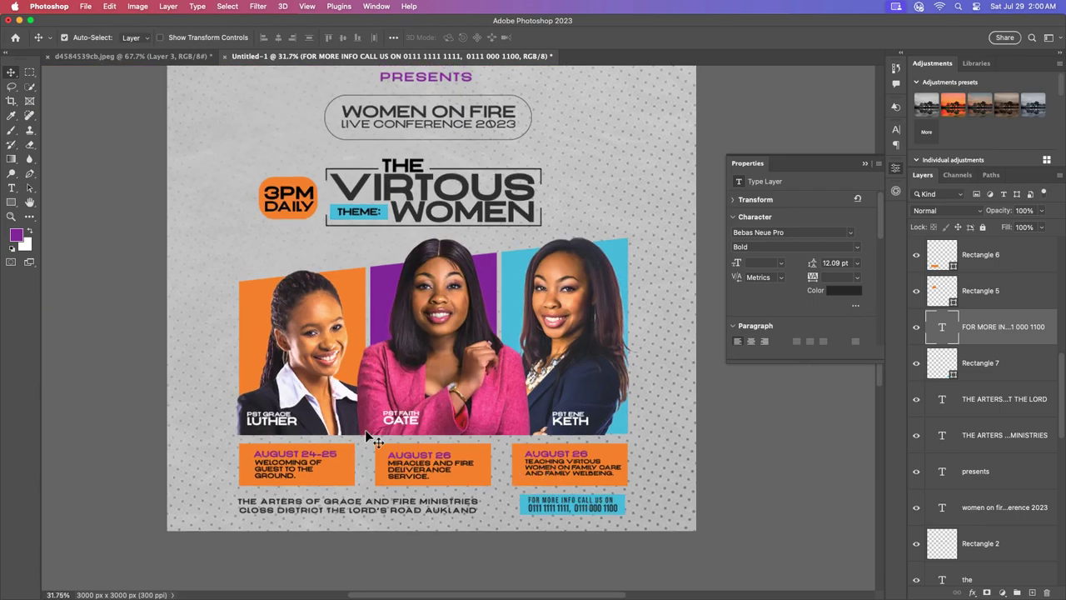
# Draw a purple-filled rectangle across the two ministry address lines at the bottom
pyautogui.press('u')
pyautogui.click(983, 406)
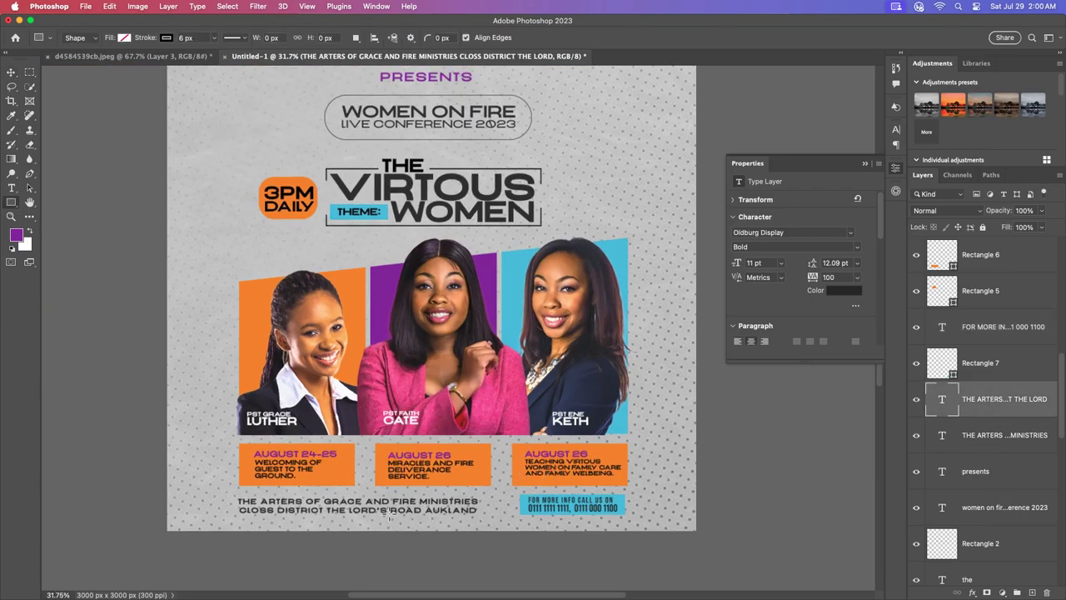
pyautogui.click(982, 434)
pyautogui.moveTo(235, 491); pyautogui.dragTo(483, 517)
pyautogui.click(766, 285)
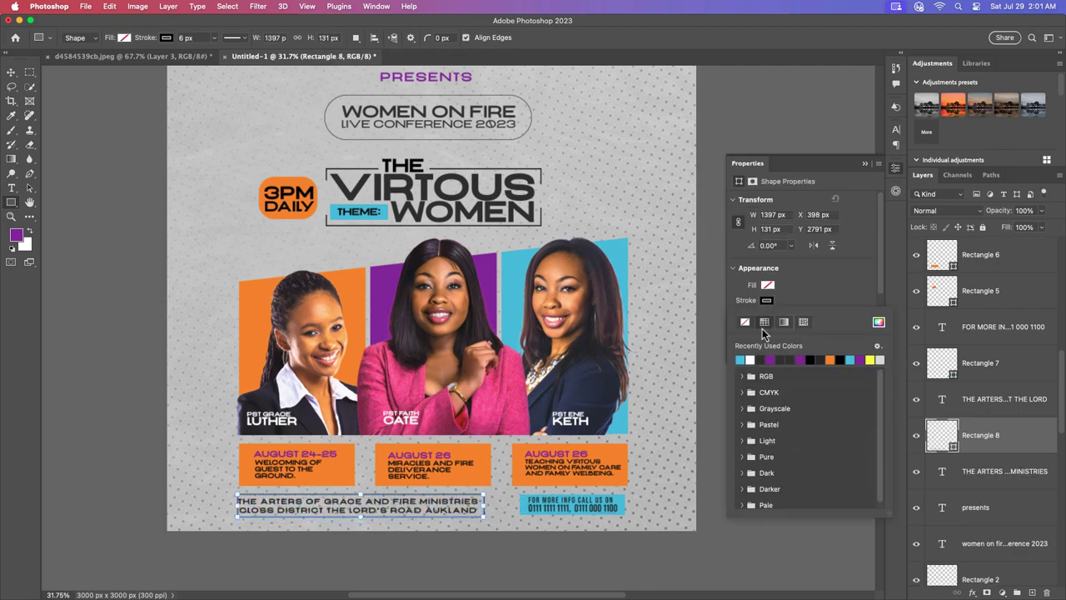
pyautogui.click(740, 344)
pyautogui.press('v')
pyautogui.click(78, 272)
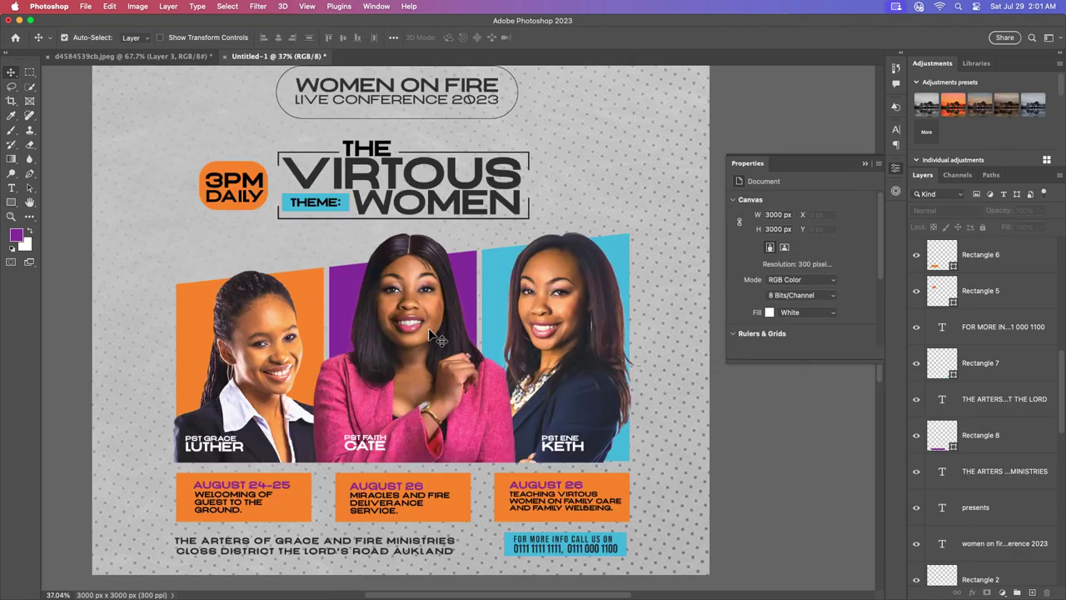
pyautogui.scroll(-2, 462, 468)
pyautogui.click(461, 468)
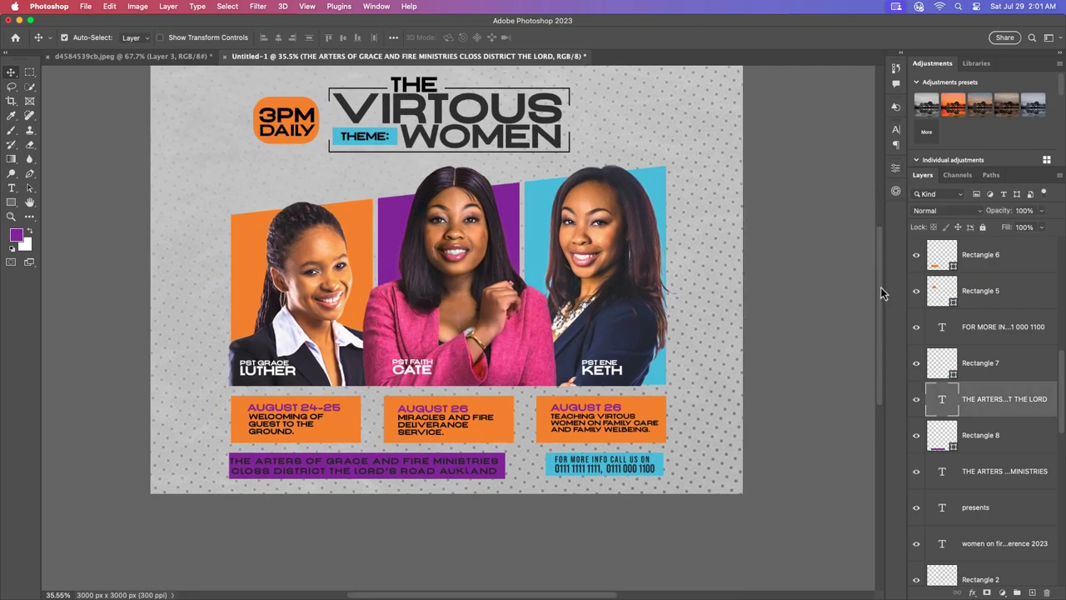
# Colour the address text light grey and set its leading to 10 pt
pyautogui.click(896, 129)
pyautogui.click(837, 204)
pyautogui.click(180, 259)
pyautogui.click(905, 208)
pyautogui.scroll(-2, 485, 429)
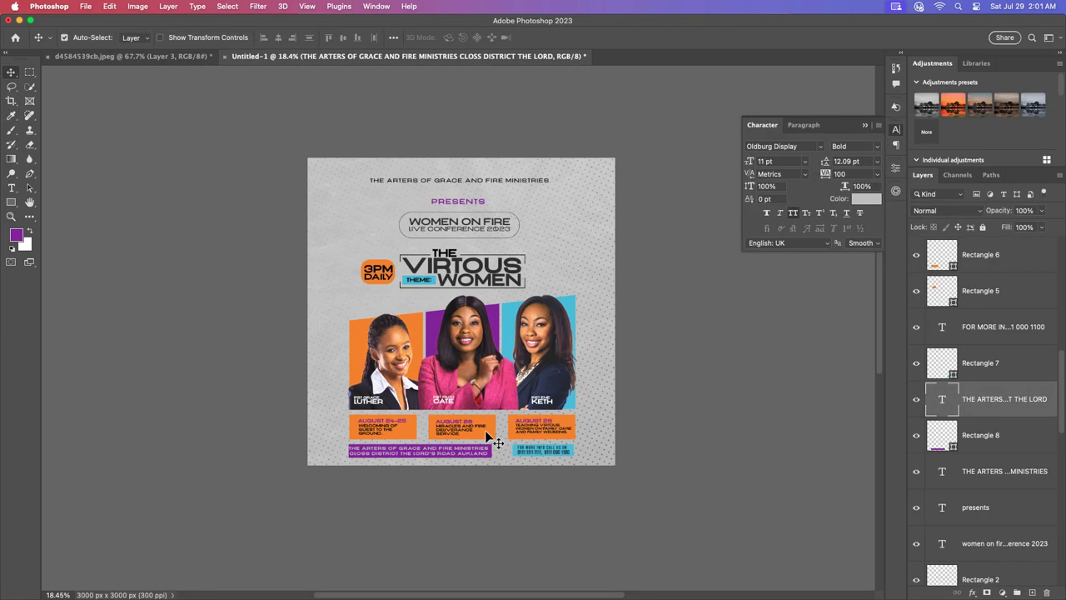
pyautogui.scroll(4, 485, 430)
pyautogui.click(877, 161)
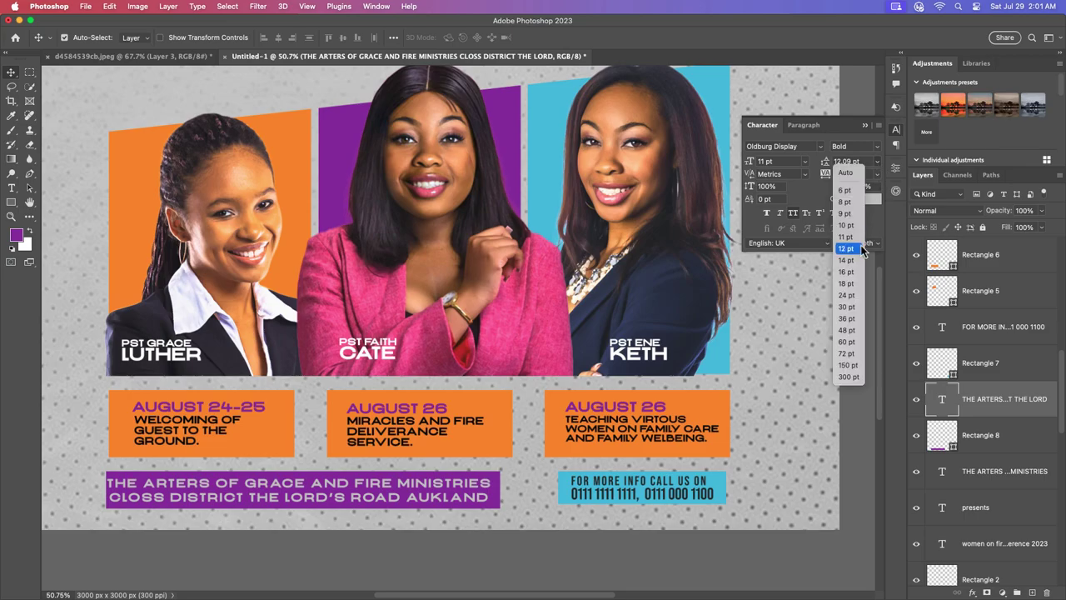
pyautogui.click(850, 237)
pyautogui.scroll(-2, 362, 487)
pyautogui.scroll(3, 366, 490)
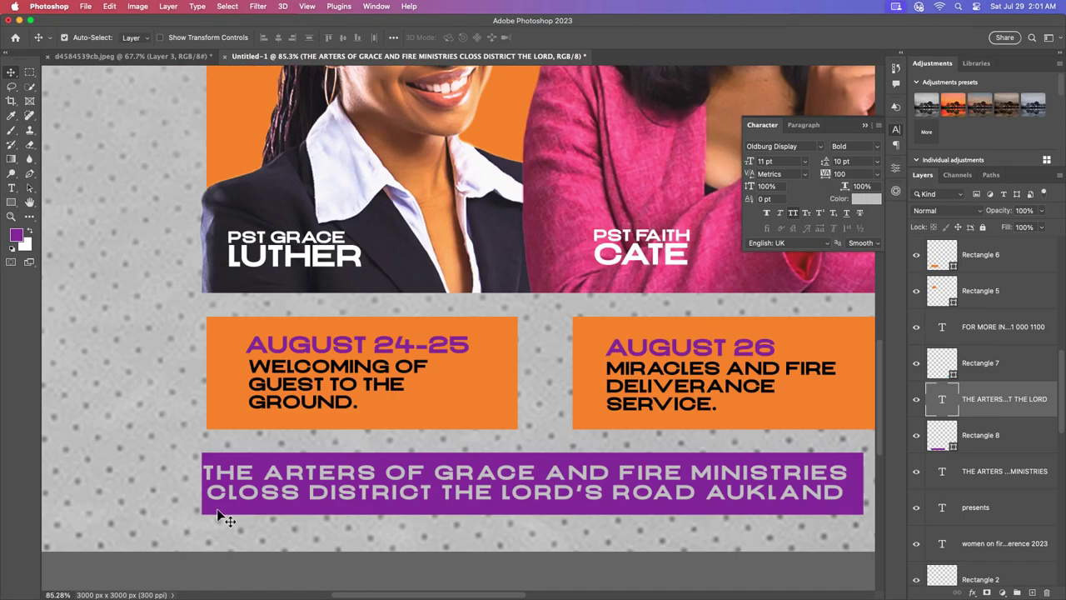
# Reposition the purple bar behind the address and centre the contact text in its cyan box
pyautogui.moveTo(233, 488); pyautogui.dragTo(319, 490)
pyautogui.scroll(-3, 319, 489)
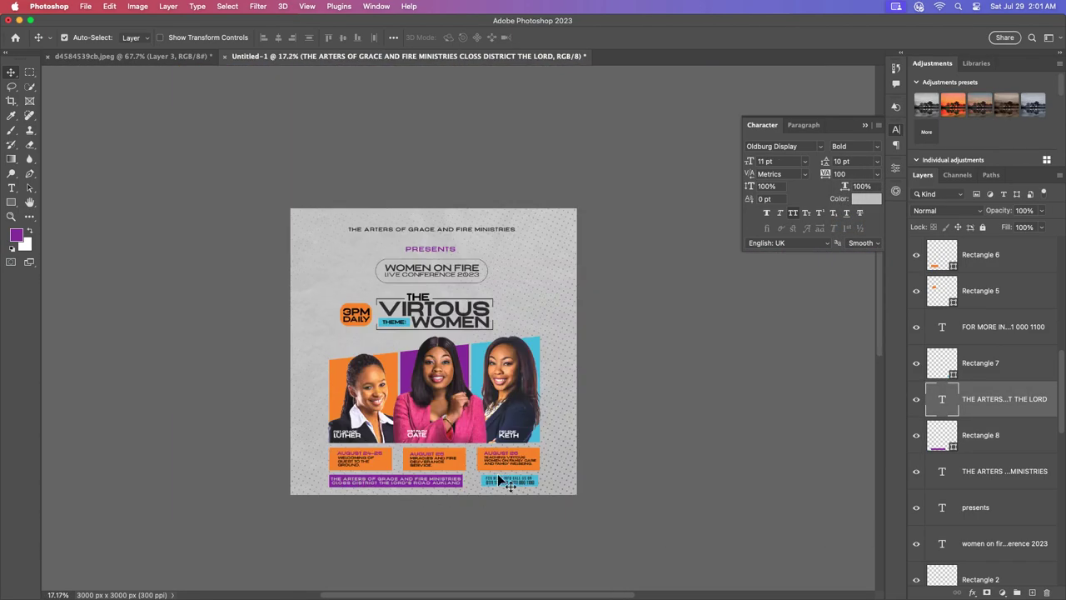
pyautogui.scroll(3, 491, 483)
pyautogui.click(356, 508)
pyautogui.moveTo(357, 508); pyautogui.dragTo(363, 512)
pyautogui.scroll(-5, 433, 464)
pyautogui.scroll(5, 312, 325)
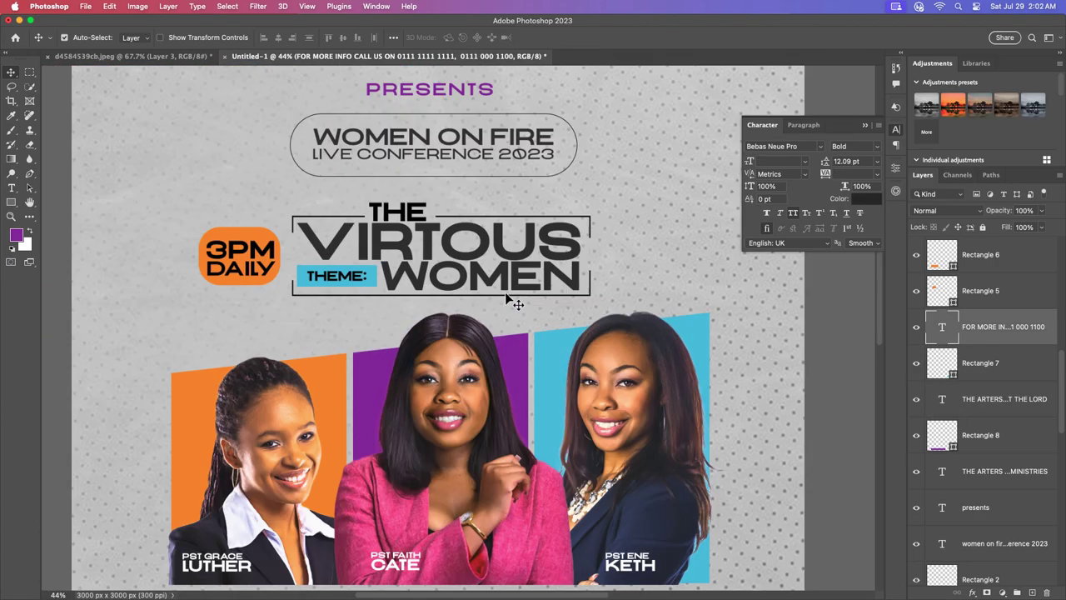
pyautogui.scroll(-5, 503, 293)
pyautogui.scroll(2, 503, 293)
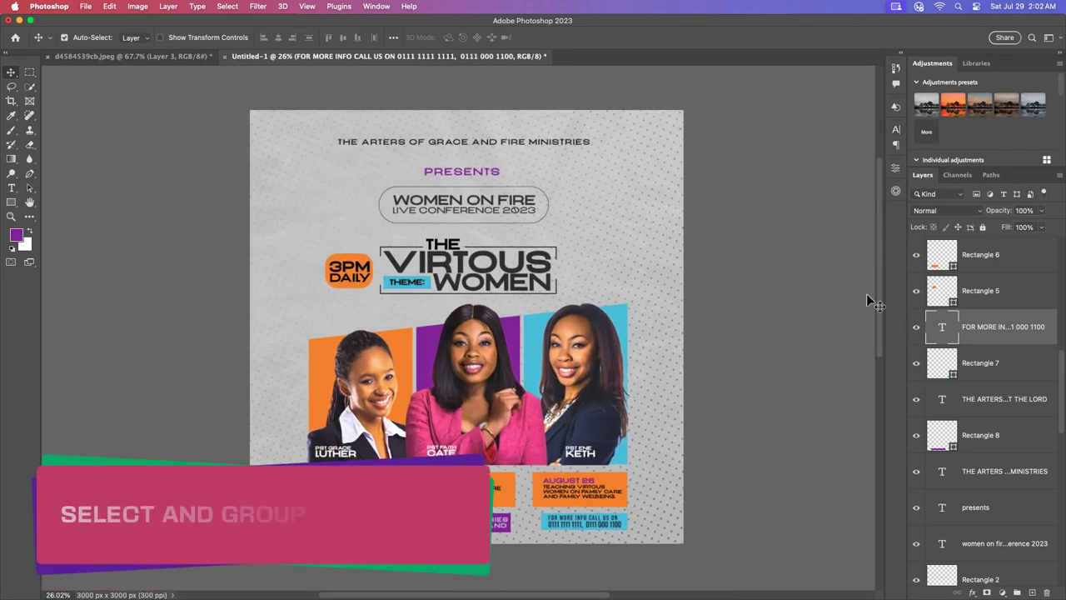
# Group Group 1 with Group 3 and rename the groups Design and Background
pyautogui.click(980, 254)
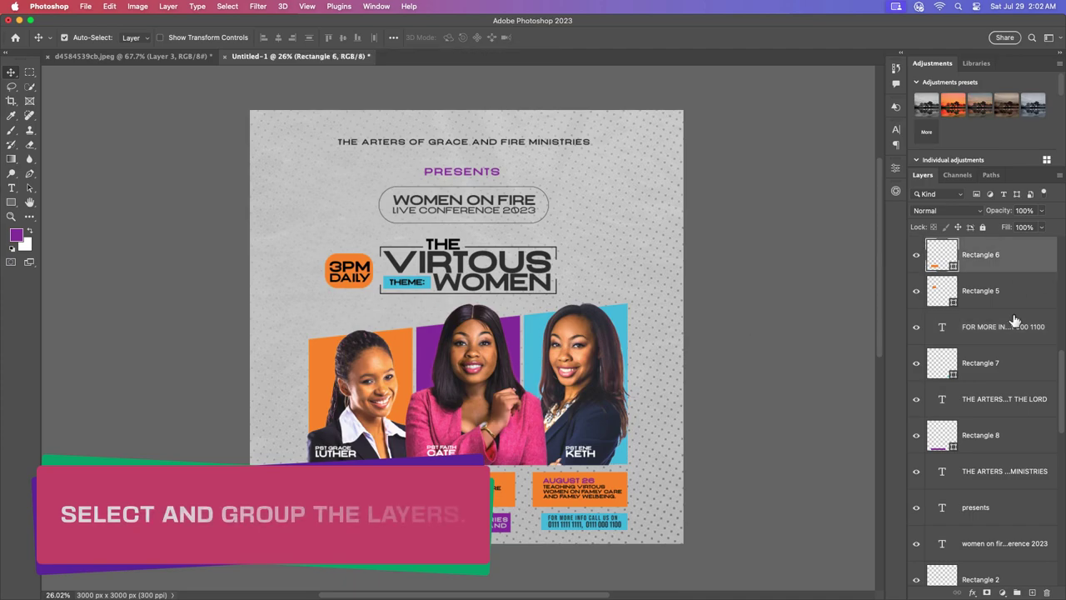
pyautogui.scroll(-5, 966, 375)
pyautogui.scroll(-5, 958, 433)
pyautogui.scroll(-5, 953, 463)
pyautogui.click(957, 434)
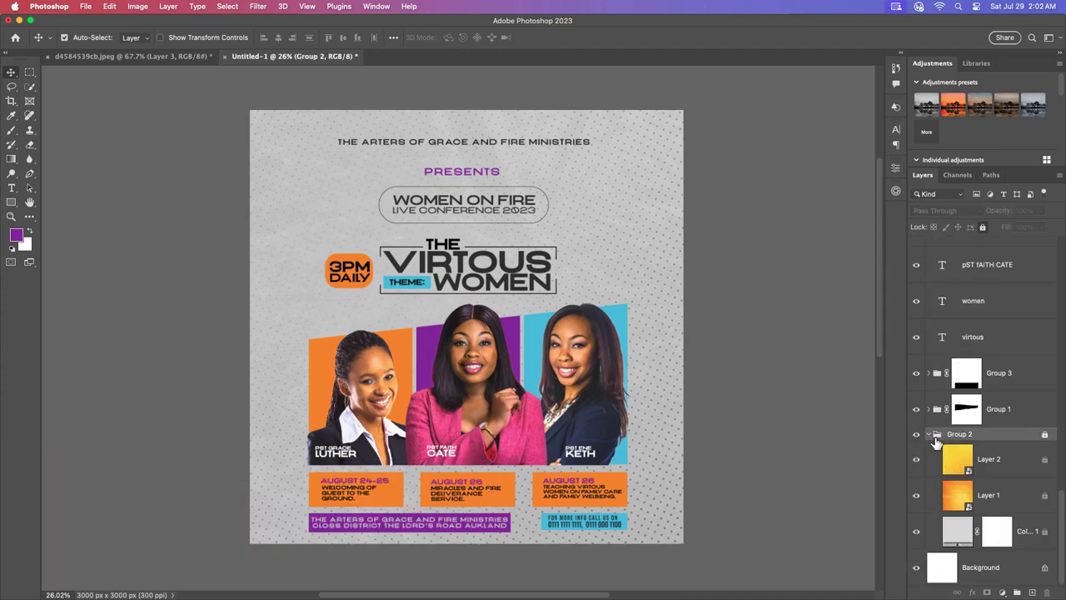
pyautogui.click(929, 434)
pyautogui.click(1010, 517)
pyautogui.keyDown('shift'); pyautogui.click(1016, 483); pyautogui.keyUp('shift')
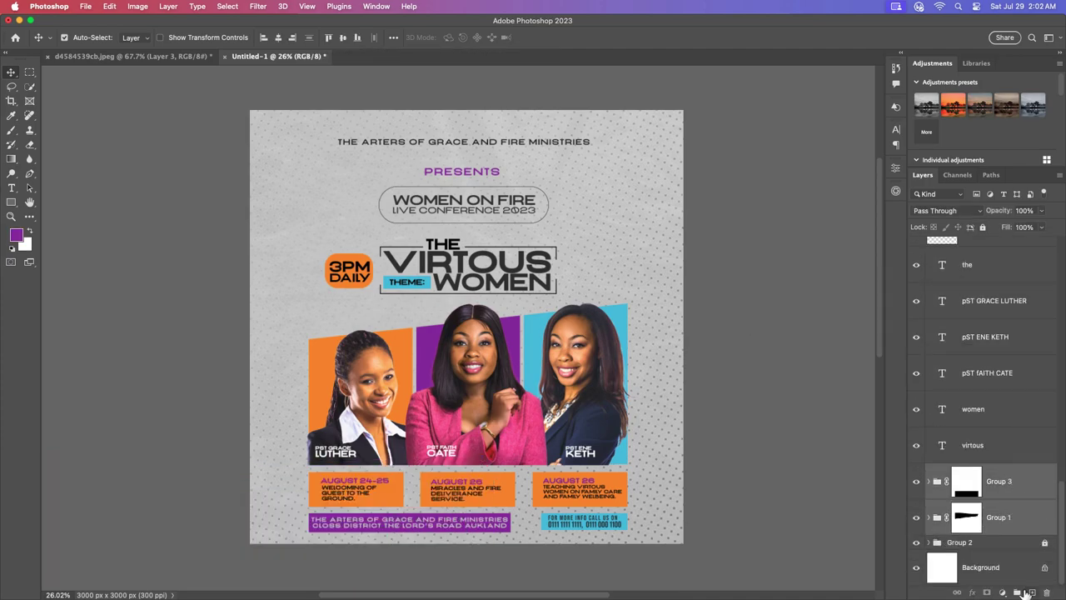
pyautogui.hotkey('ctrl', 'g')
pyautogui.doubleClick(982, 529)
pyautogui.press('Escape')
pyautogui.write('Design')
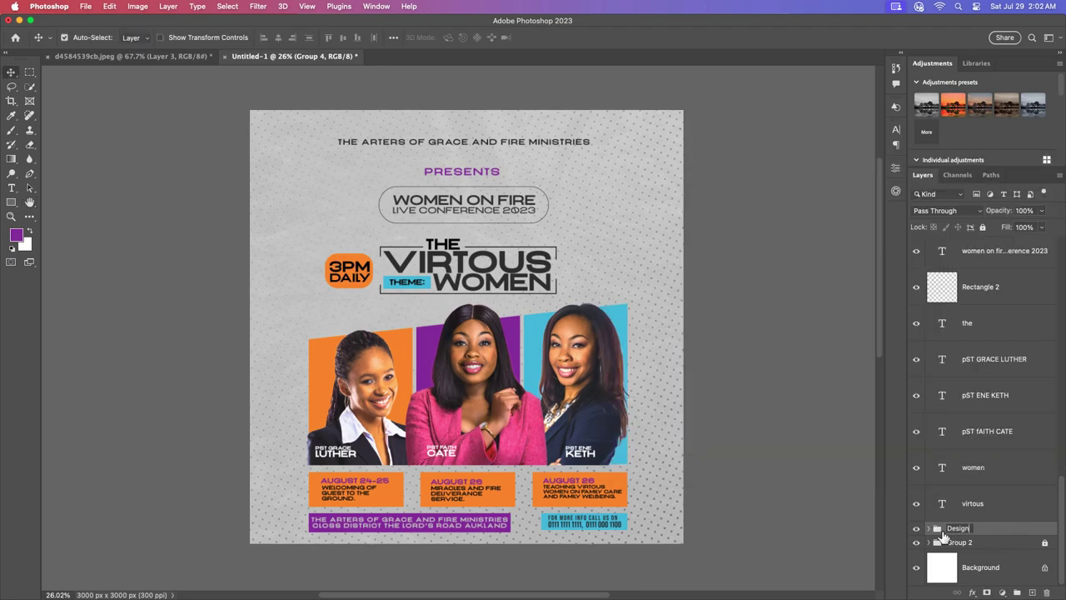
pyautogui.press('Tab')
pyautogui.write('Background')
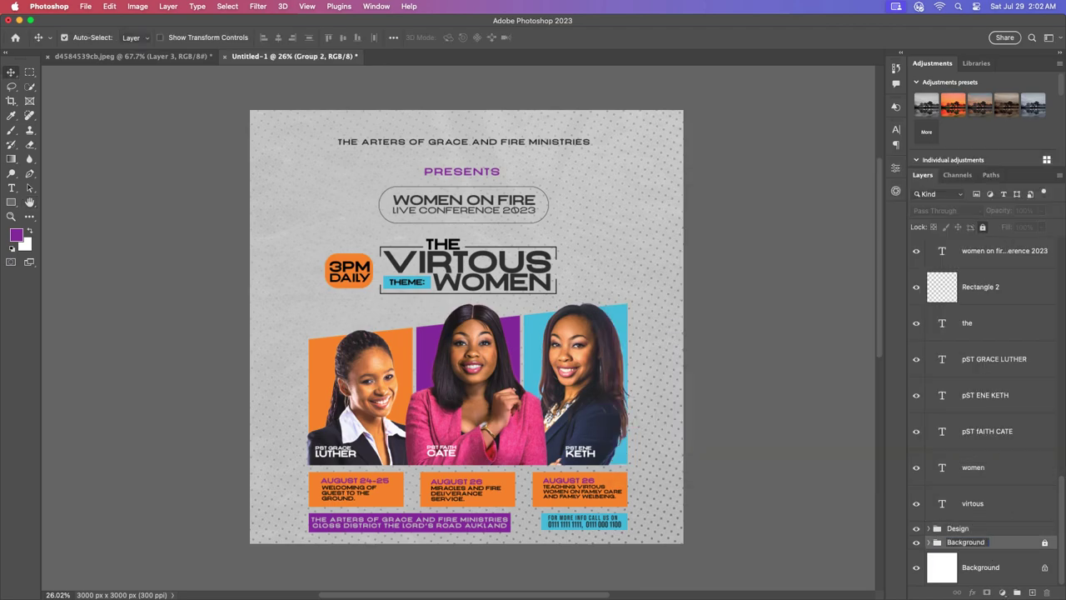
pyautogui.press('Return')
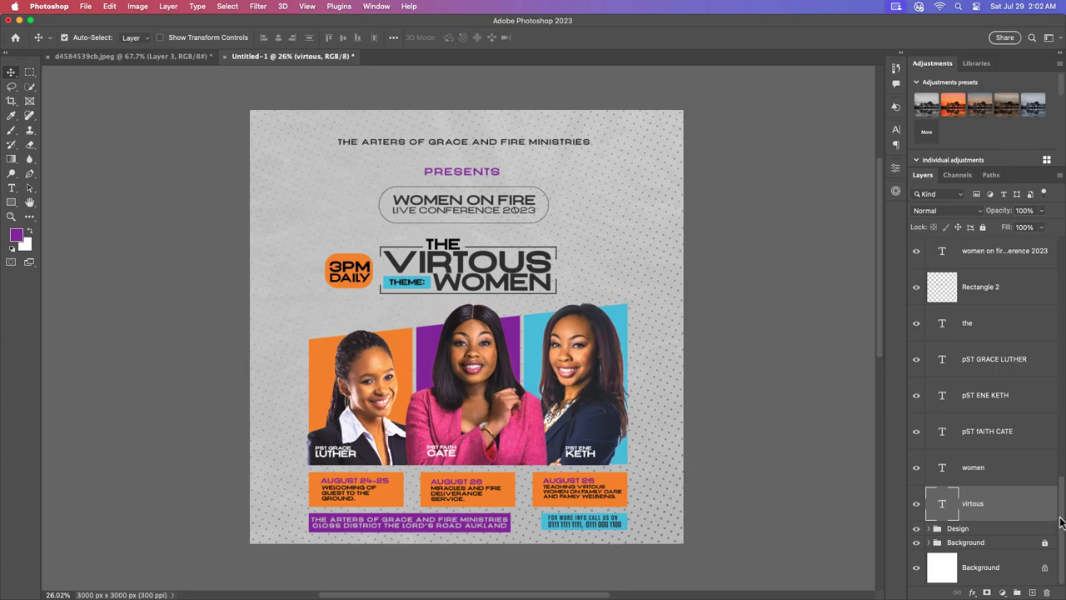
# Add a new empty Group 4 above the theme: text layer and clear its name
pyautogui.scroll(-5, 999, 466)
pyautogui.click(1000, 254)
pyautogui.click(1016, 592)
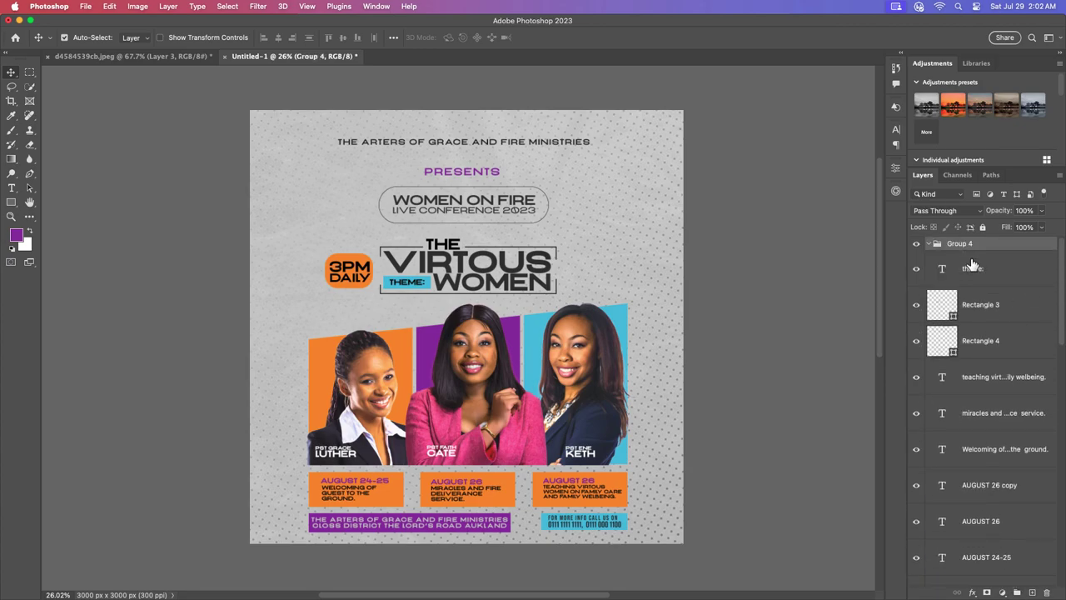
pyautogui.scroll(-2, 983, 291)
pyautogui.scroll(-1, 991, 308)
pyautogui.scroll(-1, 999, 320)
pyautogui.scroll(4, 1019, 329)
pyautogui.press('BackSpace')
pyautogui.write('Icons')
# Name the group Icons and move Rectangles 3 and 4 and the orange shape layers into it
pyautogui.click(967, 280)
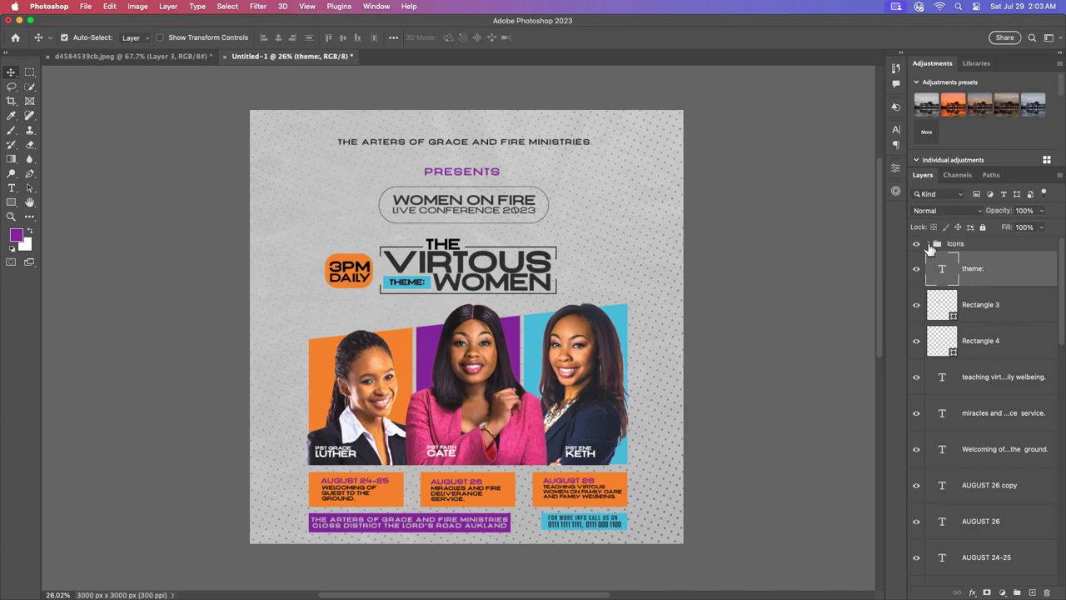
pyautogui.click(997, 311)
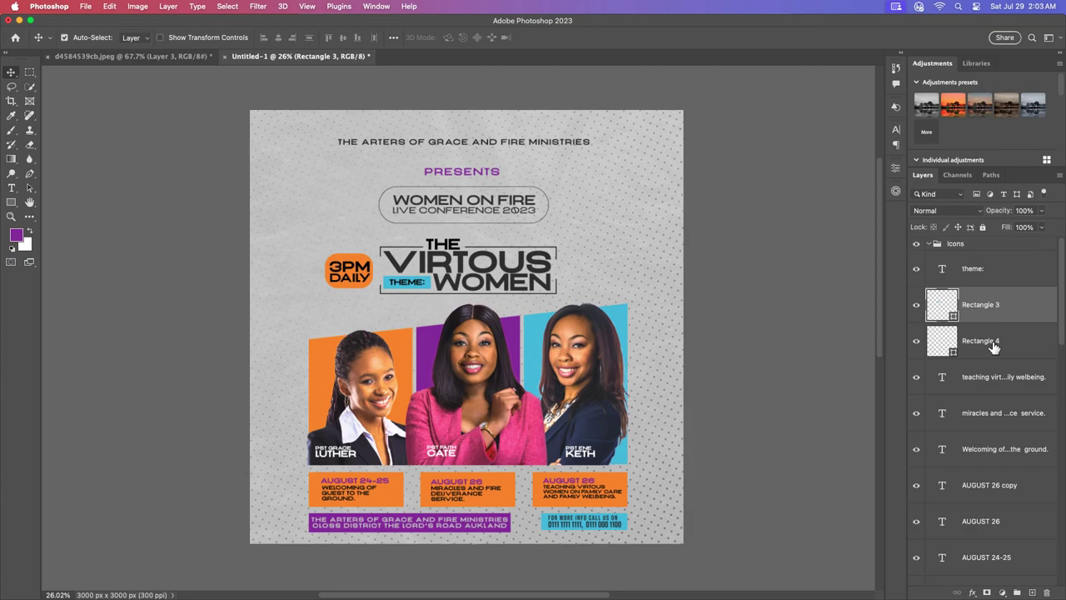
pyautogui.keyDown('shift'); pyautogui.click(991, 340); pyautogui.keyUp('shift')
pyautogui.moveTo(991, 340)
pyautogui.mouseDown()
pyautogui.moveTo(976, 252)
pyautogui.moveTo(987, 283)
pyautogui.mouseUp()
pyautogui.click(984, 247)
pyautogui.scroll(-5, 981, 434)
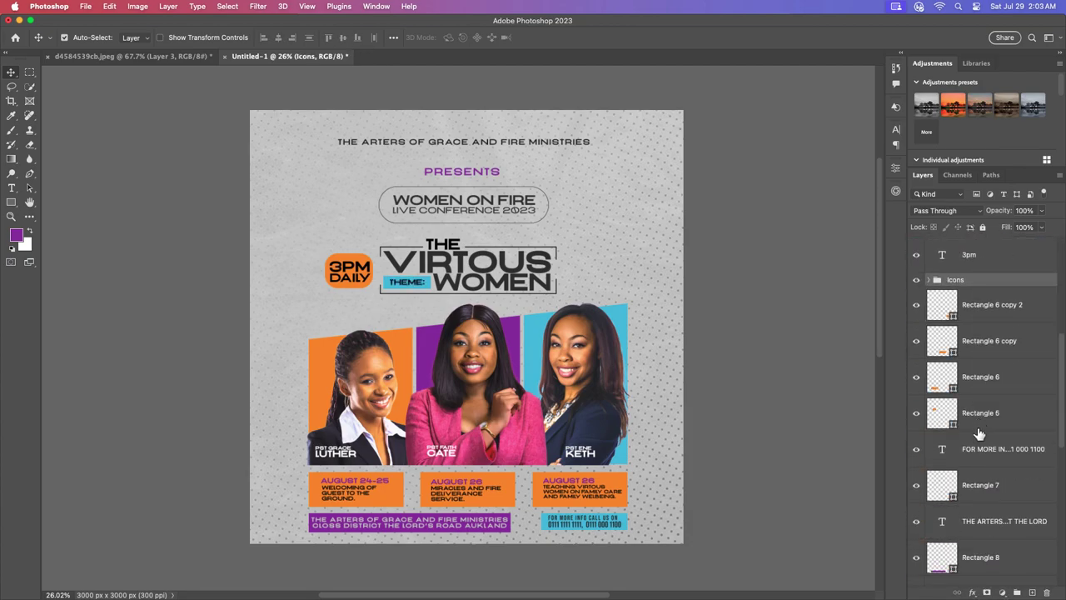
pyautogui.scroll(3, 982, 435)
pyautogui.click(949, 317)
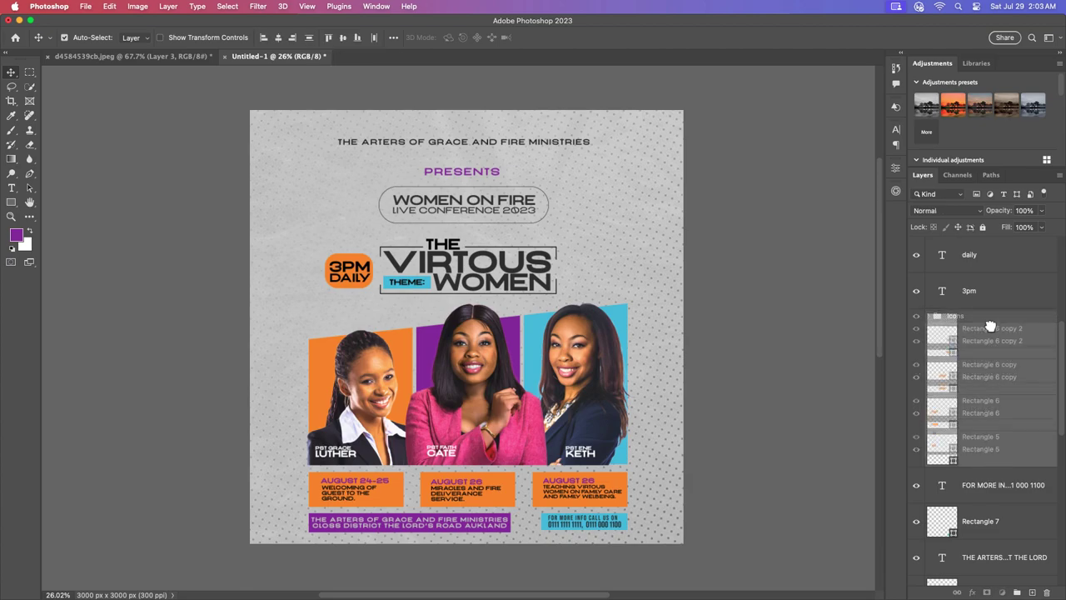
pyautogui.click(928, 315)
pyautogui.moveTo(944, 324); pyautogui.dragTo(986, 449)
pyautogui.press('Delete')
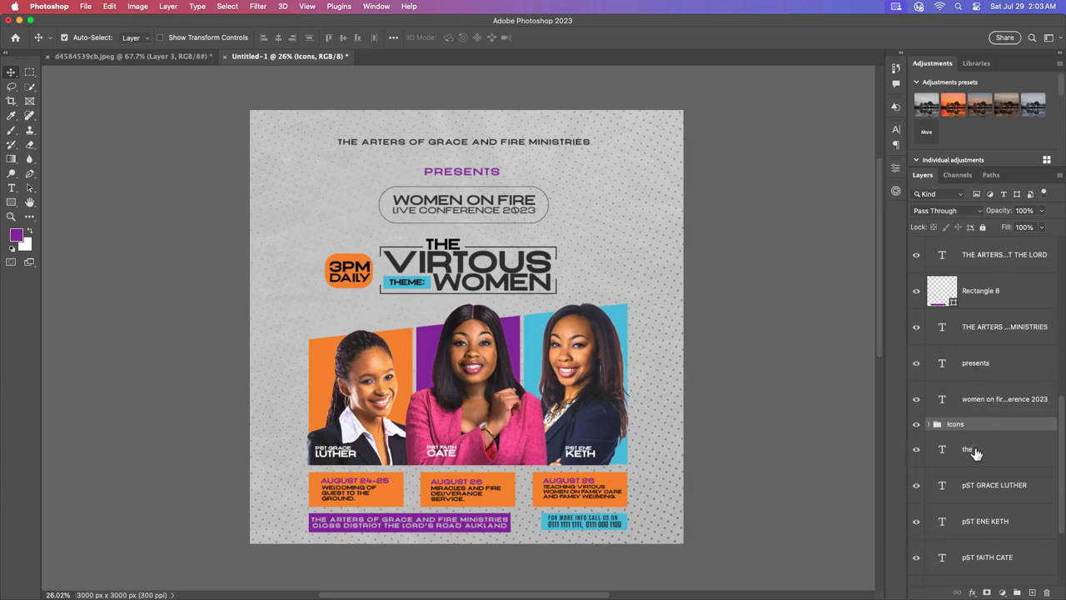
# Move the speaker name layers above the conference title layer
pyautogui.click(968, 450)
pyautogui.keyDown('shift'); pyautogui.click(966, 559); pyautogui.keyUp('shift')
pyautogui.moveTo(982, 369)
pyautogui.mouseDown()
pyautogui.moveTo(989, 464)
pyautogui.moveTo(994, 408)
pyautogui.mouseUp()
# Group all the text layers with Ctrl+G into a group named Text
pyautogui.click(988, 465)
pyautogui.keyDown('shift'); pyautogui.click(988, 508); pyautogui.keyUp('shift')
pyautogui.click(990, 496)
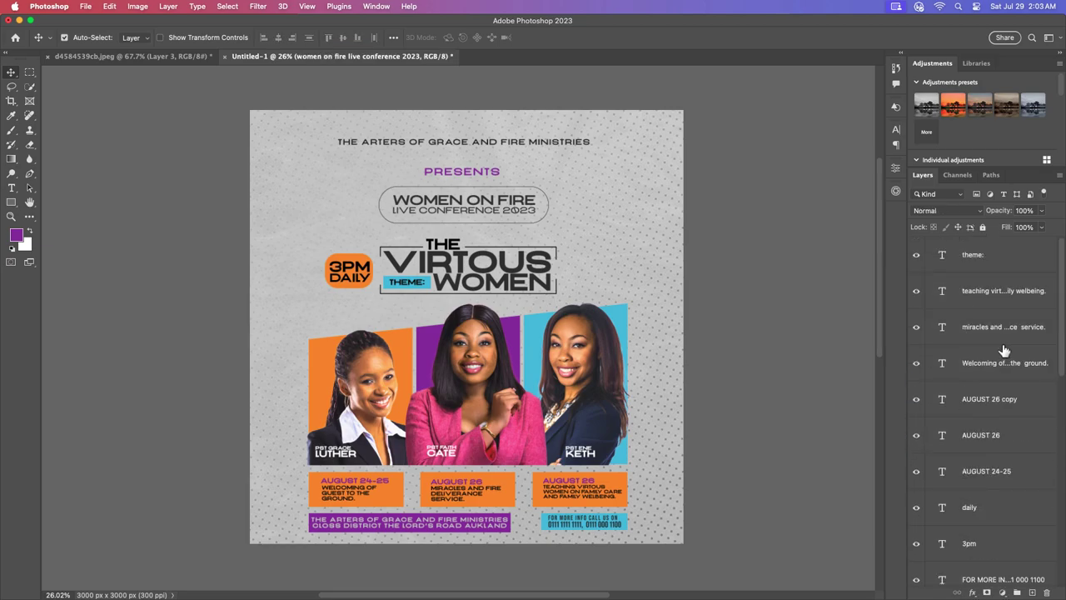
pyautogui.keyDown('shift'); pyautogui.click(999, 350); pyautogui.keyUp('shift')
pyautogui.hotkey('ctrl', 'g')
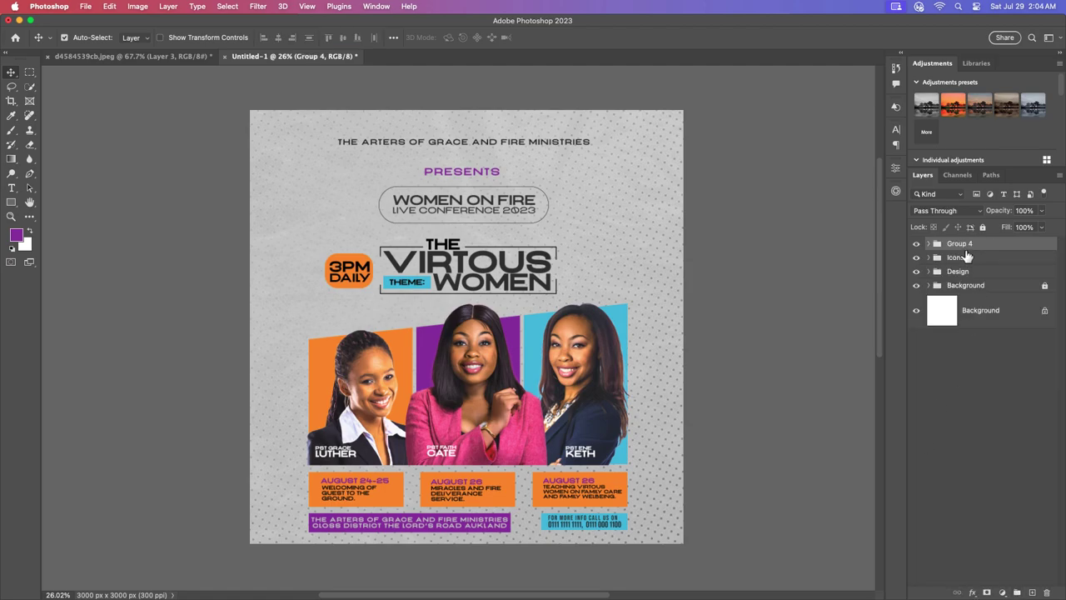
pyautogui.doubleClick(959, 243)
pyautogui.write('Text')
pyautogui.press('Return')
pyautogui.click(1002, 592)
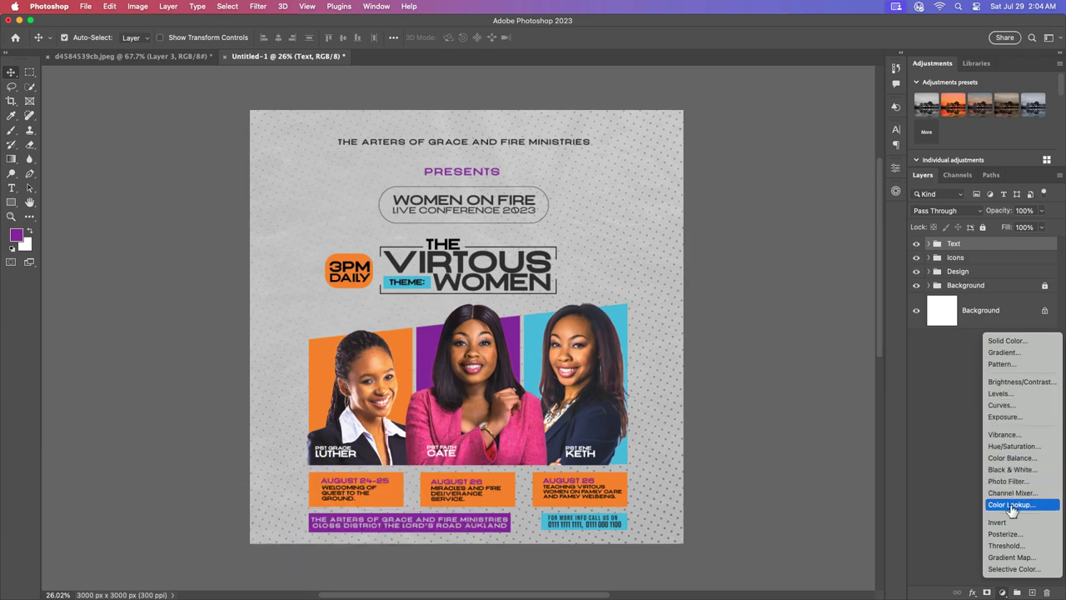
# Add a Curves 1 adjustment layer, raising the upper curve point to brighten the flyer
pyautogui.click(1006, 406)
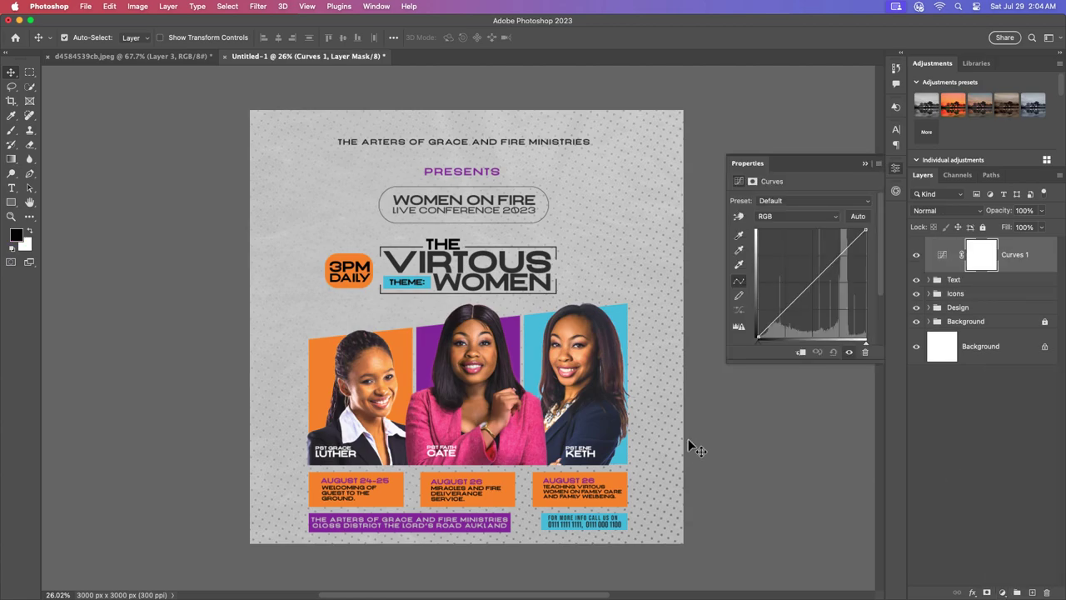
pyautogui.moveTo(783, 309); pyautogui.dragTo(786, 312)
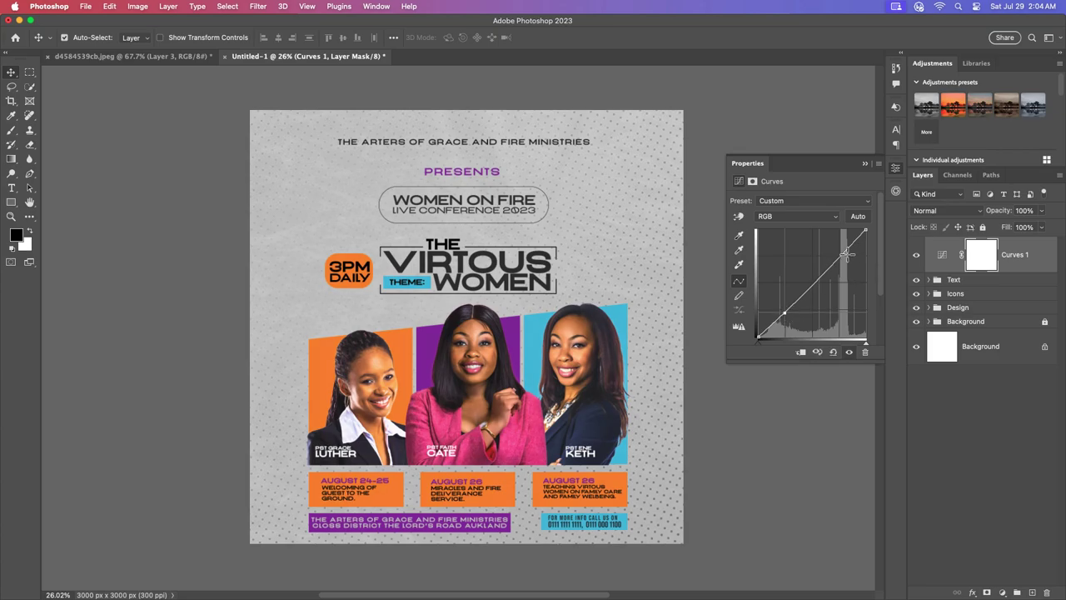
pyautogui.moveTo(844, 250); pyautogui.dragTo(844, 242)
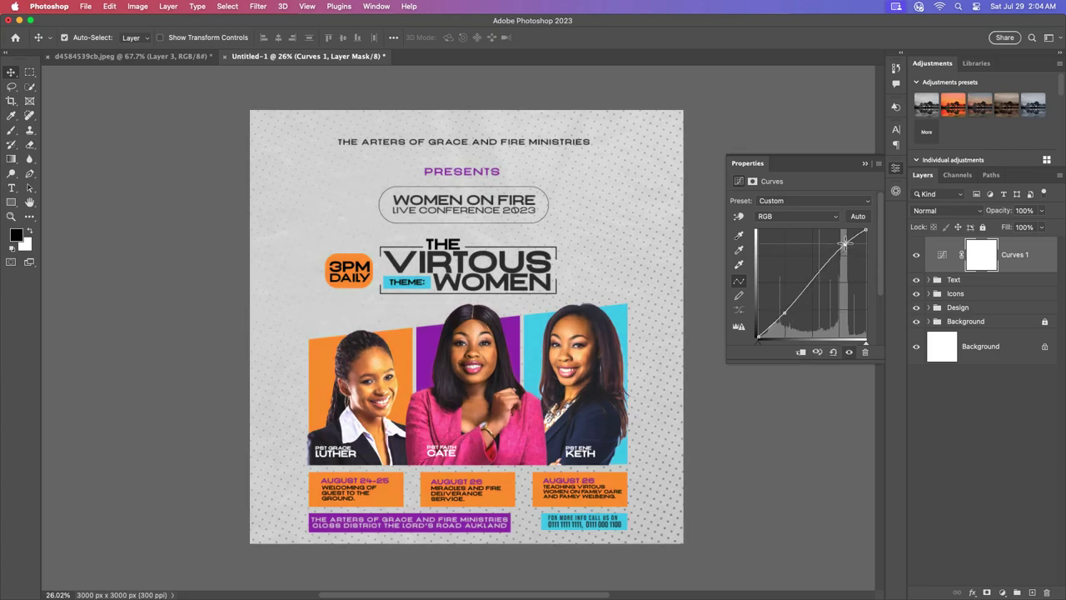
pyautogui.click(865, 166)
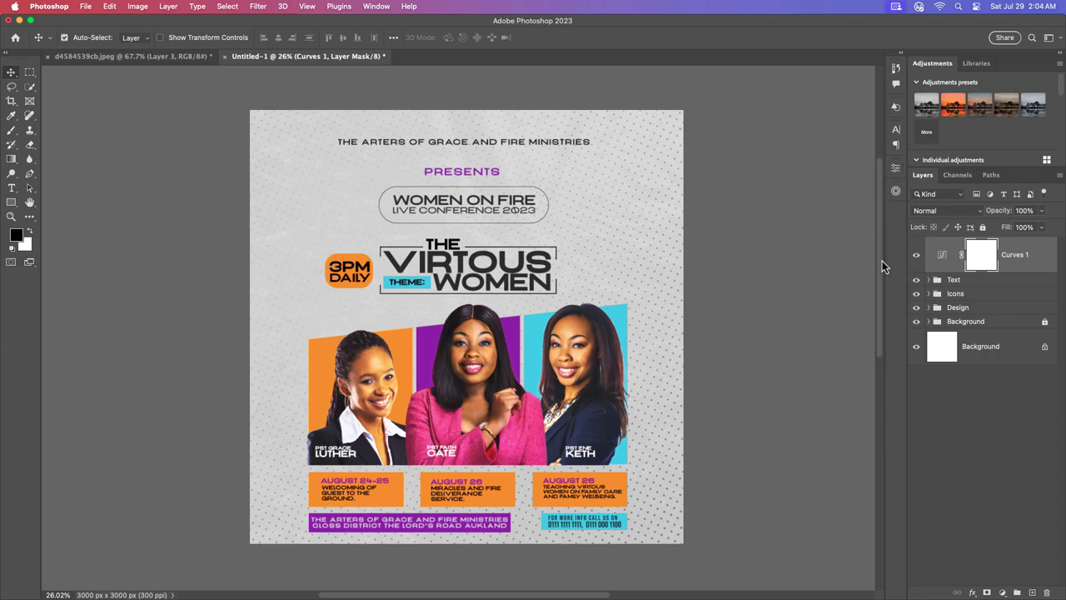
# Toggle the Curves adjustment off and on to compare, then glance inside the Design group
pyautogui.click(915, 255)
pyautogui.click(915, 255)
pyautogui.click(666, 408)
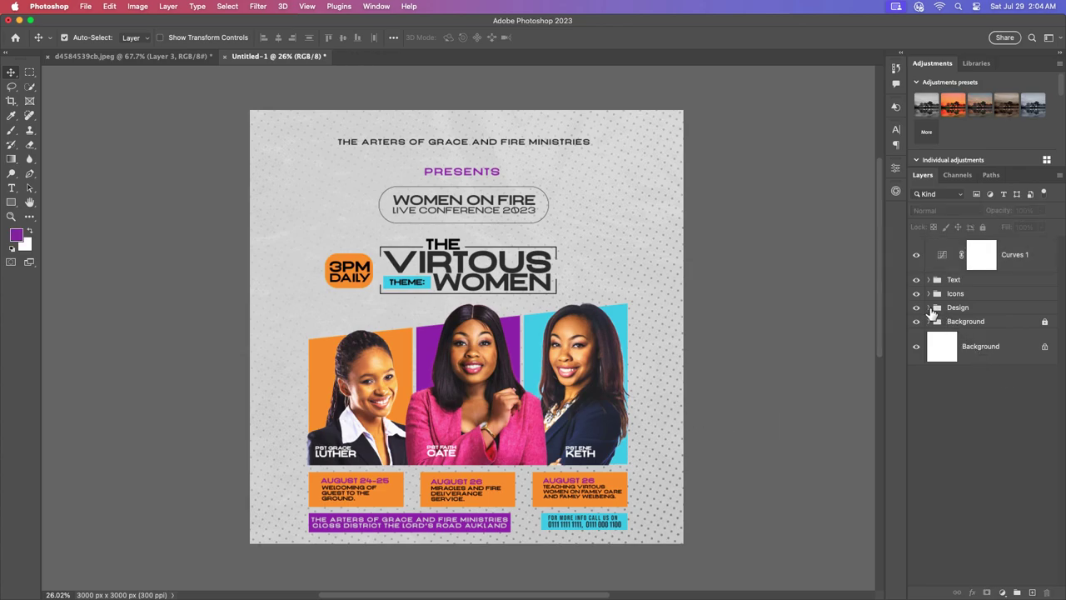
pyautogui.click(929, 307)
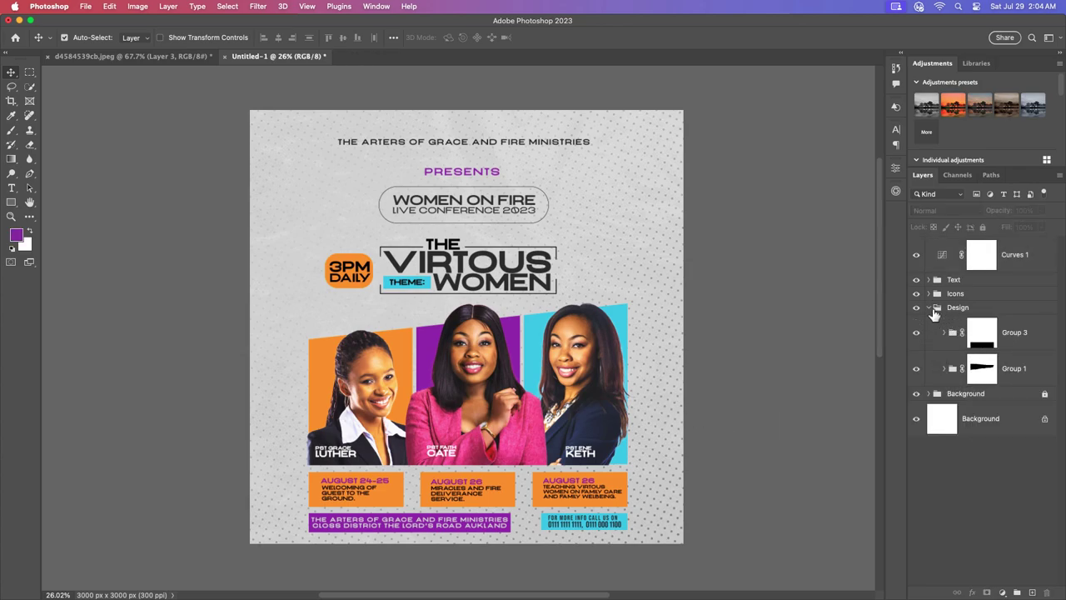
pyautogui.click(929, 307)
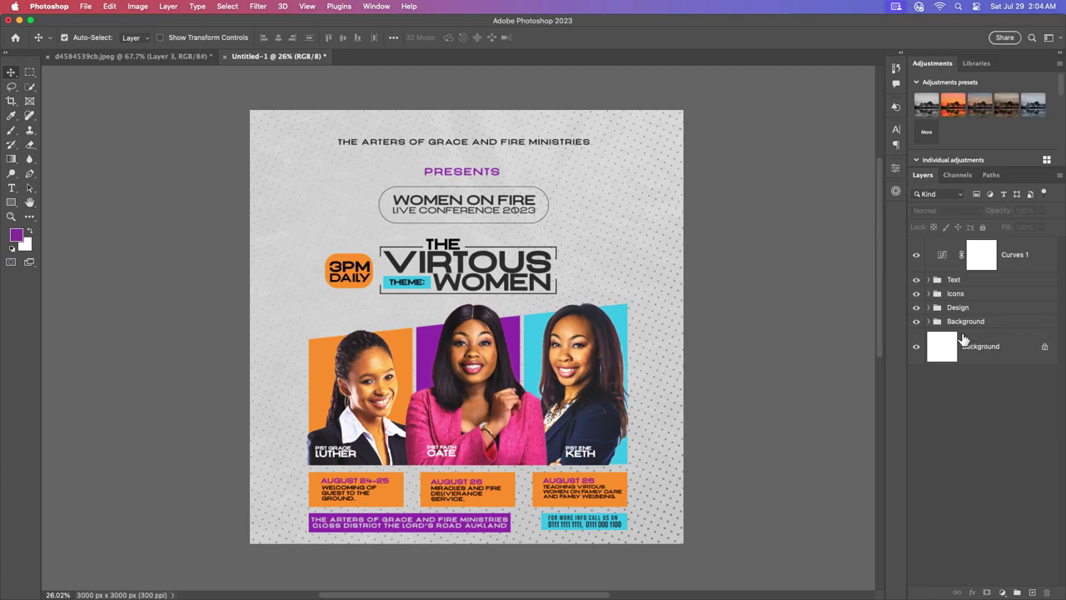
# Lower the yellow Layer 2 in the Background group from 74% to 53% opacity
pyautogui.click(929, 322)
pyautogui.click(1017, 356)
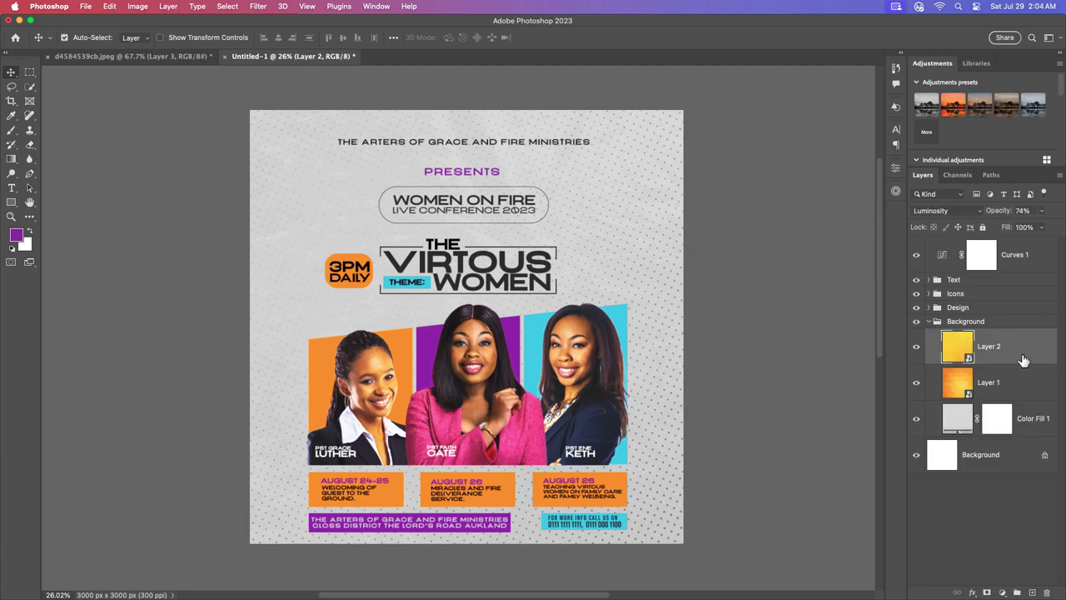
pyautogui.click(1043, 213)
pyautogui.moveTo(1040, 230); pyautogui.dragTo(1032, 230)
pyautogui.click(926, 325)
pyautogui.click(928, 322)
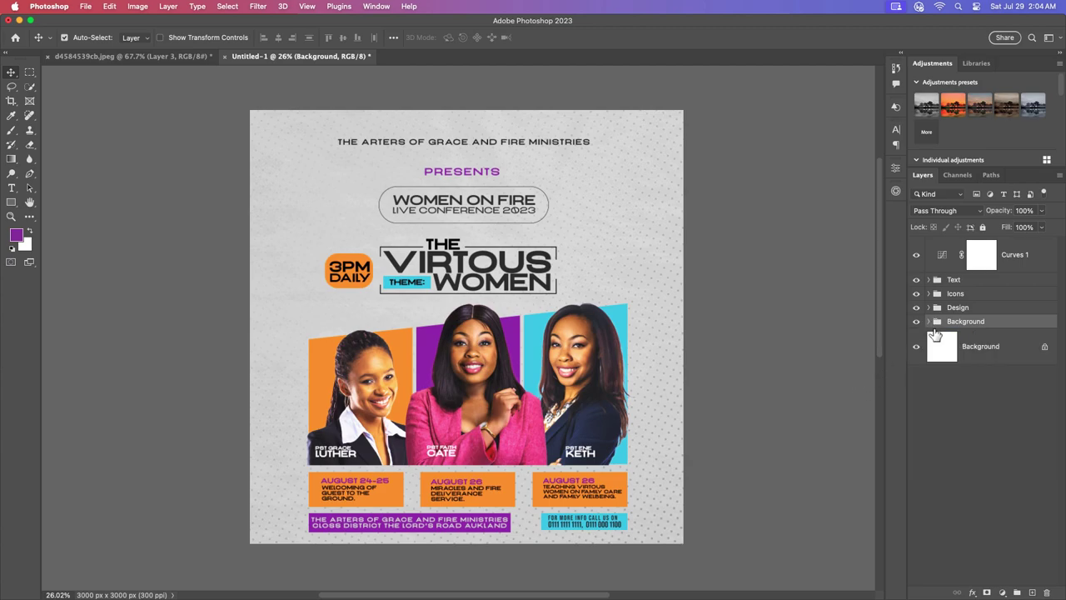